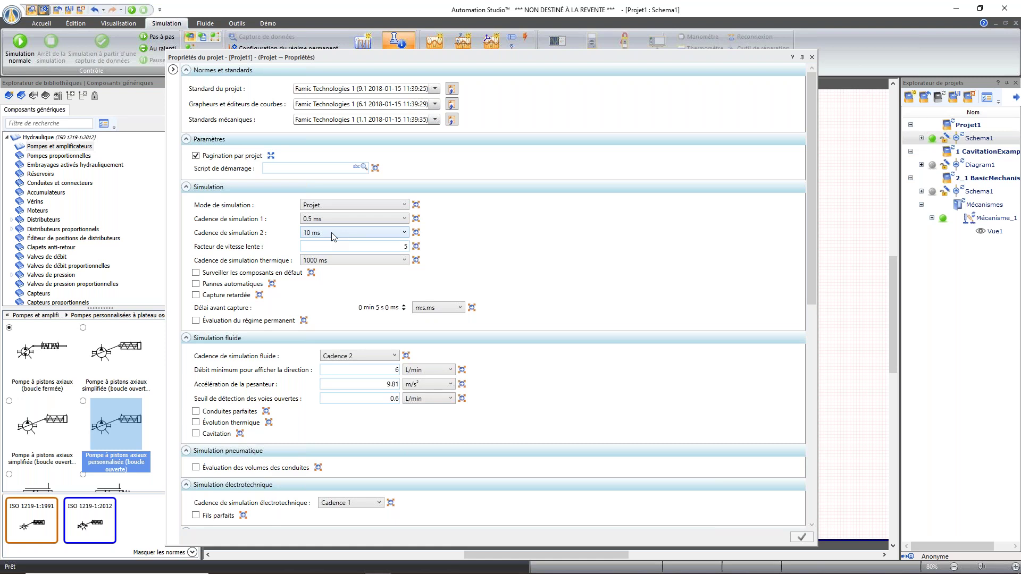
# Examine the values available for Cadence de simulation 2 and the fluid simulation options of Projet1, and close the project properties.
pyautogui.click(333, 237)
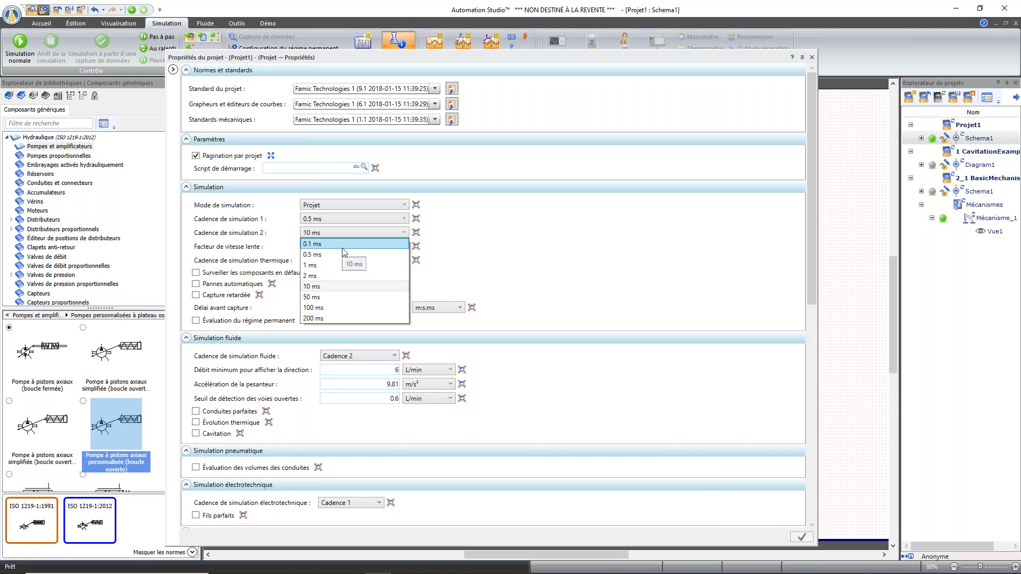
pyautogui.click(537, 261)
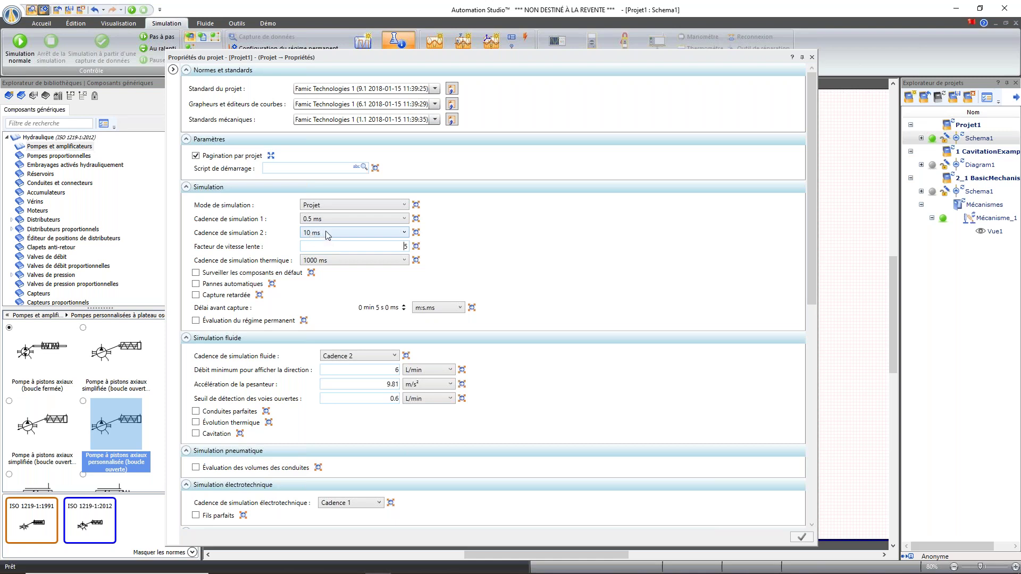
pyautogui.click(321, 236)
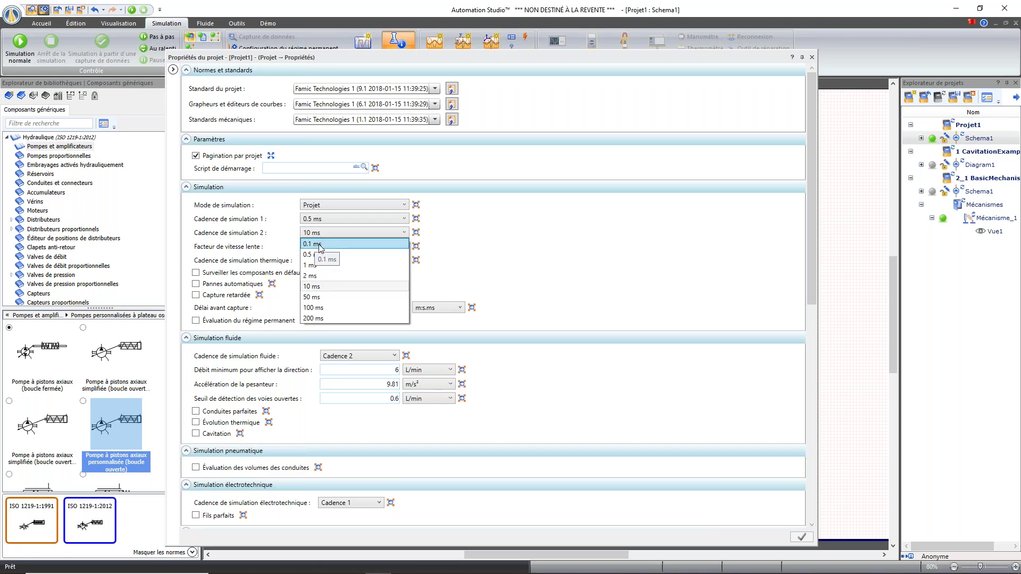
pyautogui.click(523, 270)
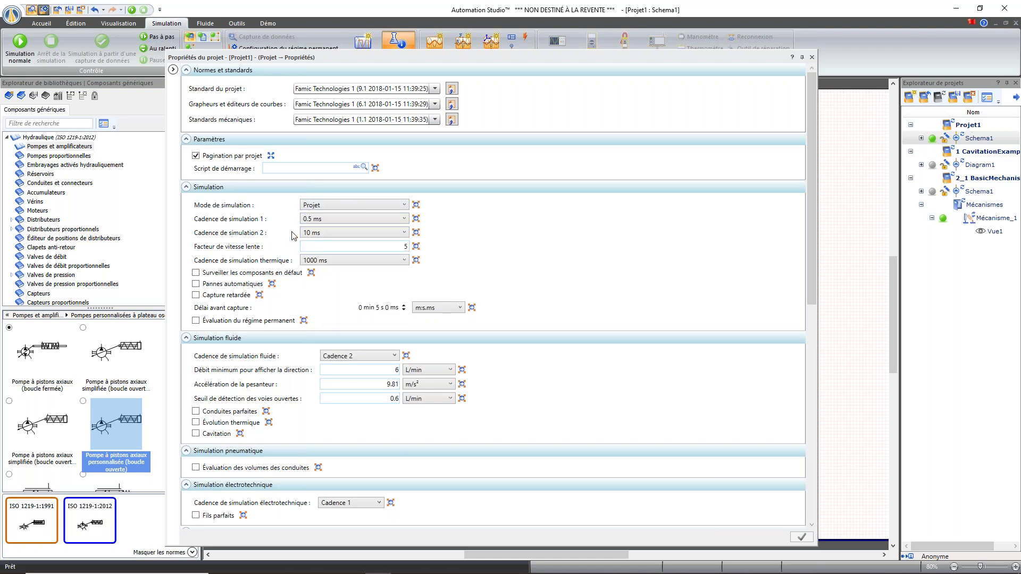
pyautogui.scroll(-1, 331, 440)
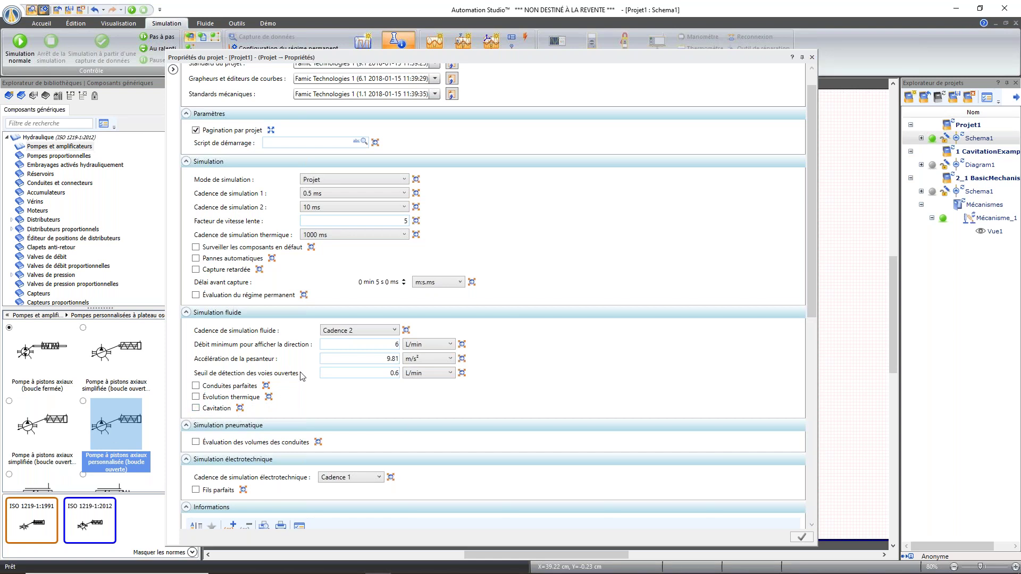
pyautogui.click(812, 58)
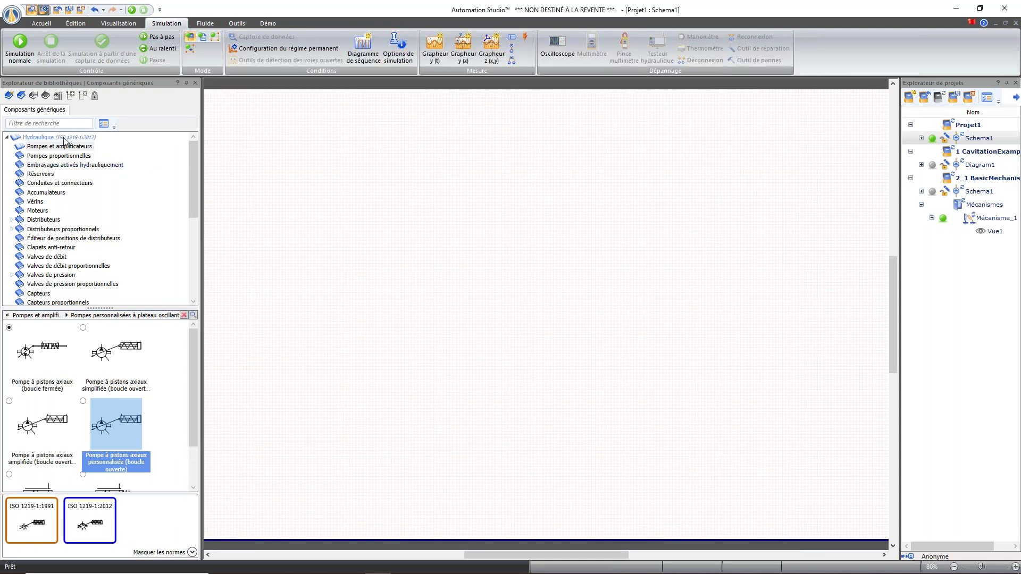
# Place a double-acting cylinder (Vérin à double effet) on Schema1 and rotate it so the rod points down.
pyautogui.moveTo(111, 437); pyautogui.dragTo(505, 237)
pyautogui.hotkey('ctrl', 'r')
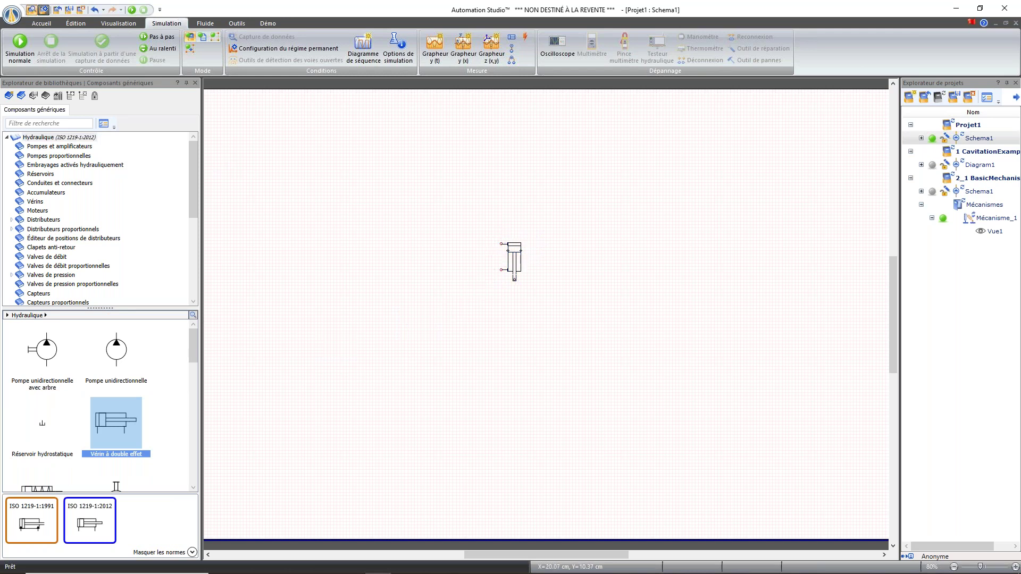
pyautogui.scroll(2, 523, 263)
pyautogui.scroll(4, 523, 264)
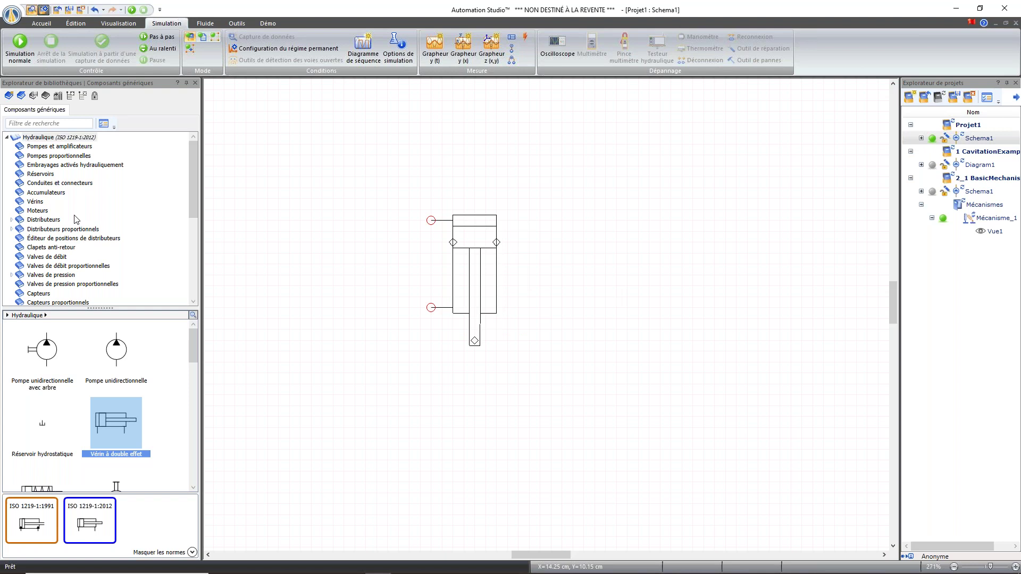
# Connect a pressure gauge (Manomètre) to the cylinder's upper port and a hydrostatic reservoir (Réservoir hydrostatique) to its lower port.
pyautogui.moveTo(194, 336); pyautogui.dragTo(190, 410)
pyautogui.moveTo(42, 396); pyautogui.dragTo(431, 221)
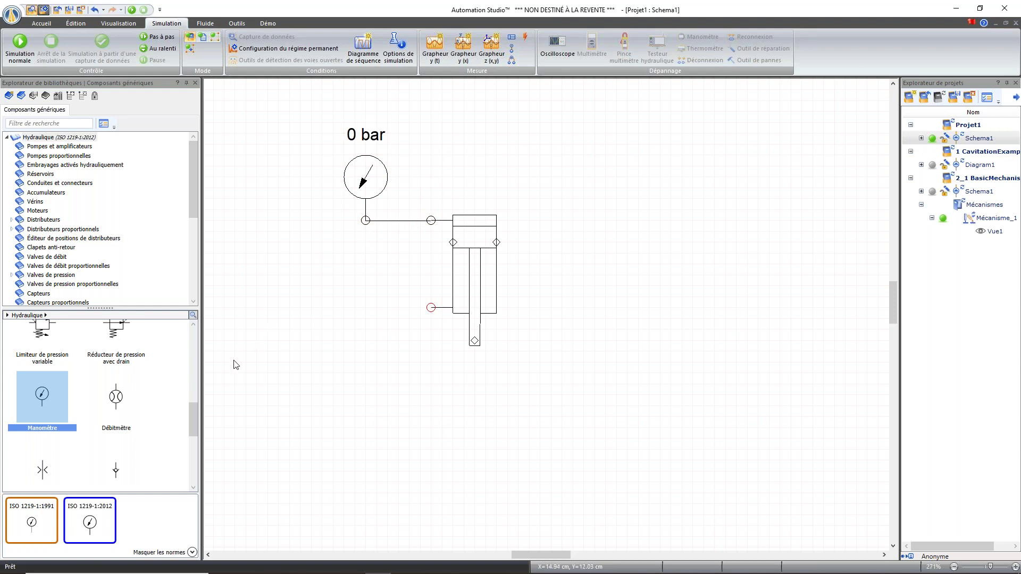
pyautogui.moveTo(194, 412); pyautogui.dragTo(193, 340)
pyautogui.moveTo(42, 406)
pyautogui.mouseDown()
pyautogui.moveTo(345, 360)
pyautogui.moveTo(431, 307)
pyautogui.mouseUp()
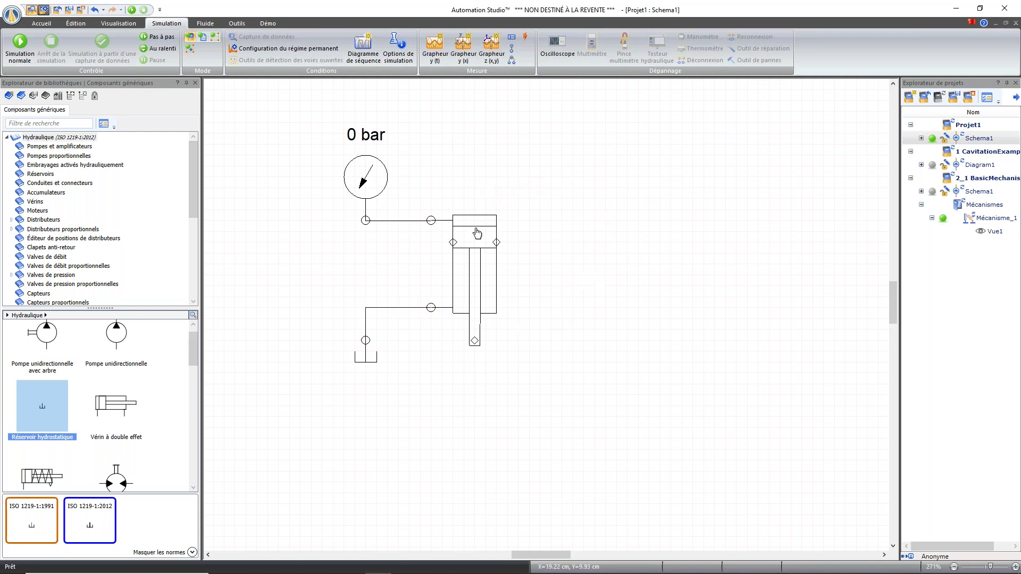
# Set the double-acting cylinder's inclination (Inclinaison α) to -90 deg in its component properties.
pyautogui.doubleClick(478, 272)
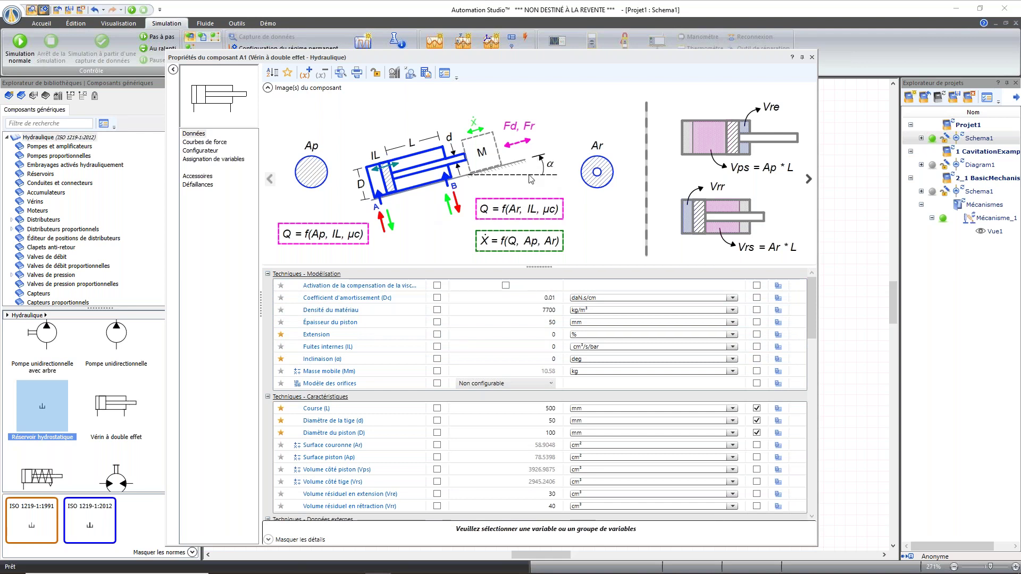
pyautogui.click(515, 337)
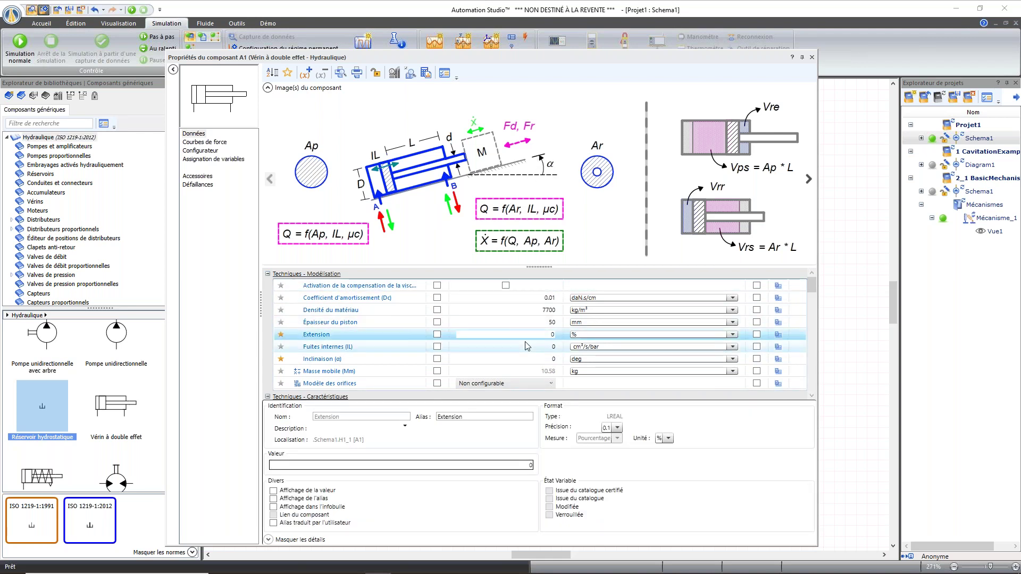
pyautogui.click(548, 360)
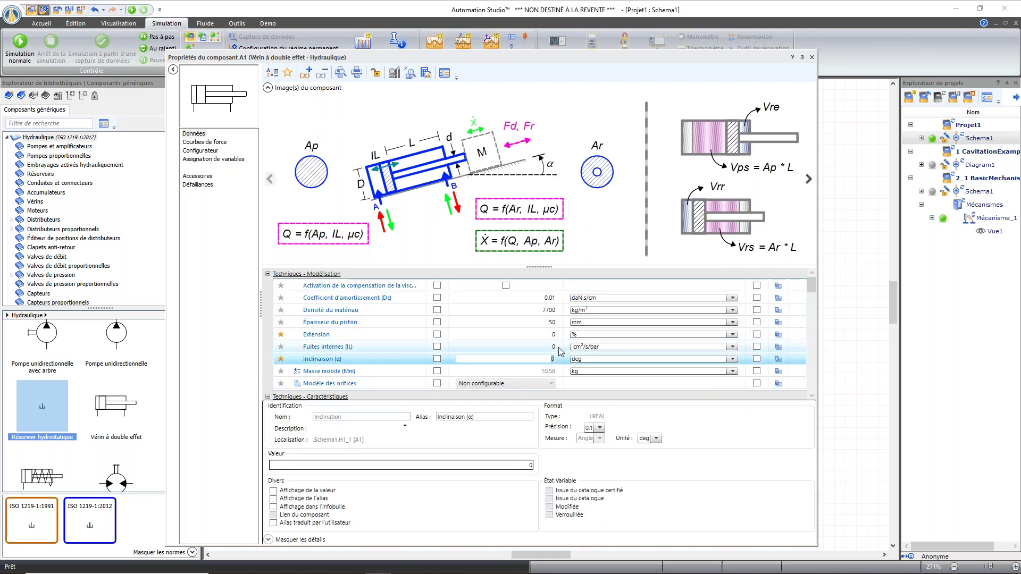
pyautogui.write('-90')
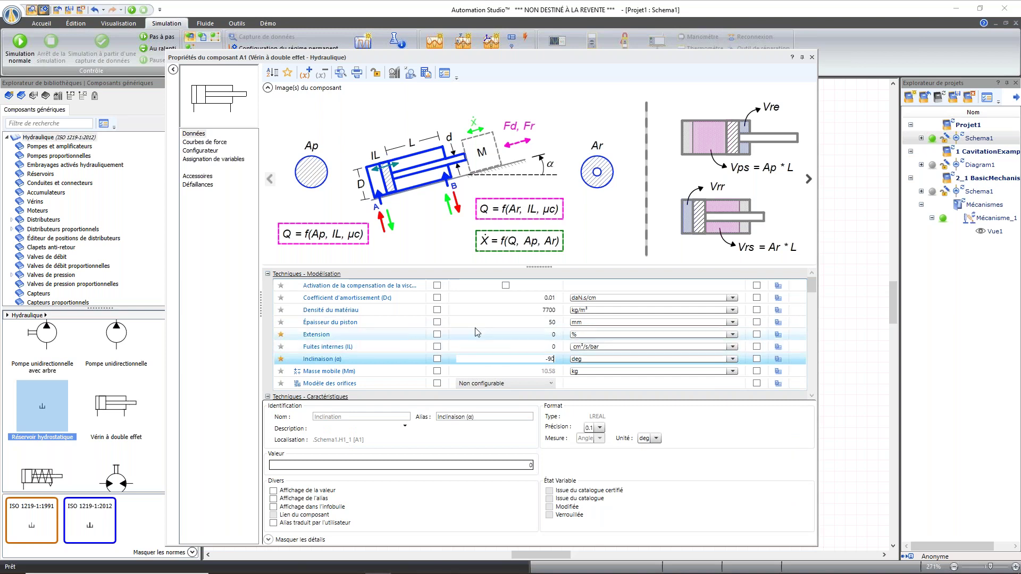
pyautogui.scroll(-1, 553, 333)
pyautogui.scroll(-1, 553, 333)
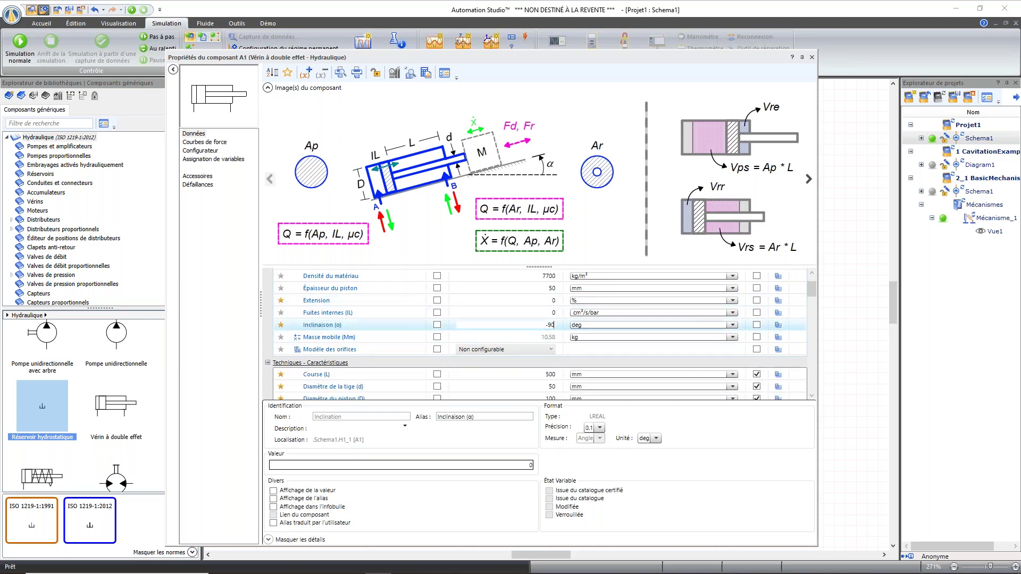
pyautogui.click(554, 322)
# Set the cylinder's external load (Charge extérieure M) to 1000 kg and close its properties.
pyautogui.scroll(-4, 546, 324)
pyautogui.scroll(-6, 550, 342)
pyautogui.click(548, 361)
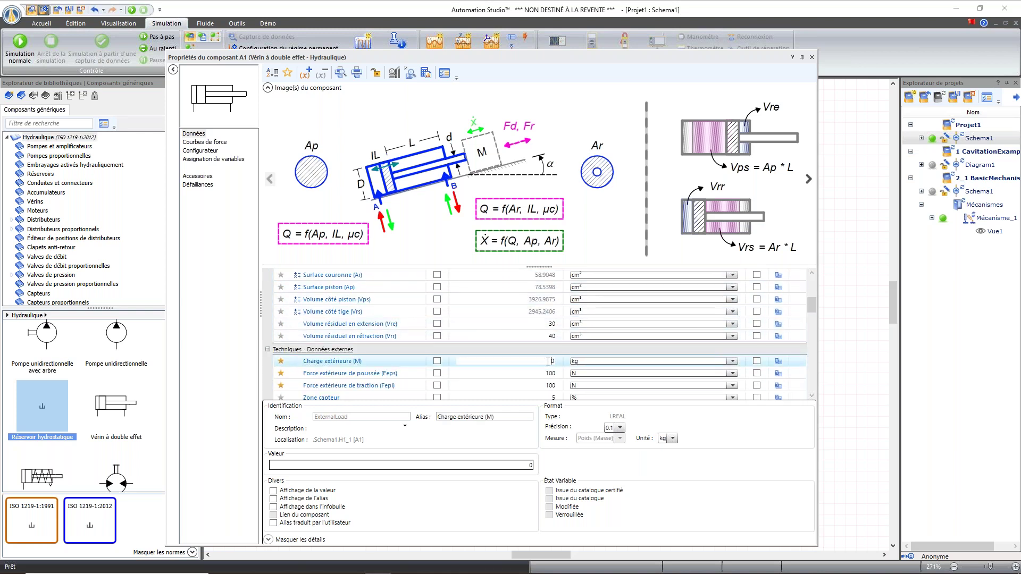
pyautogui.scroll(-1, 539, 371)
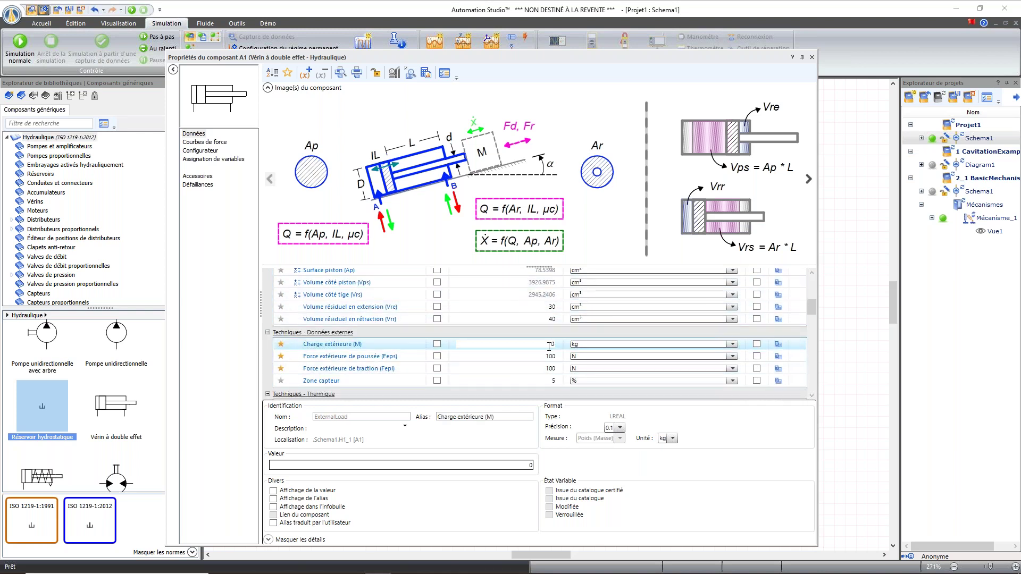
pyautogui.write('1')
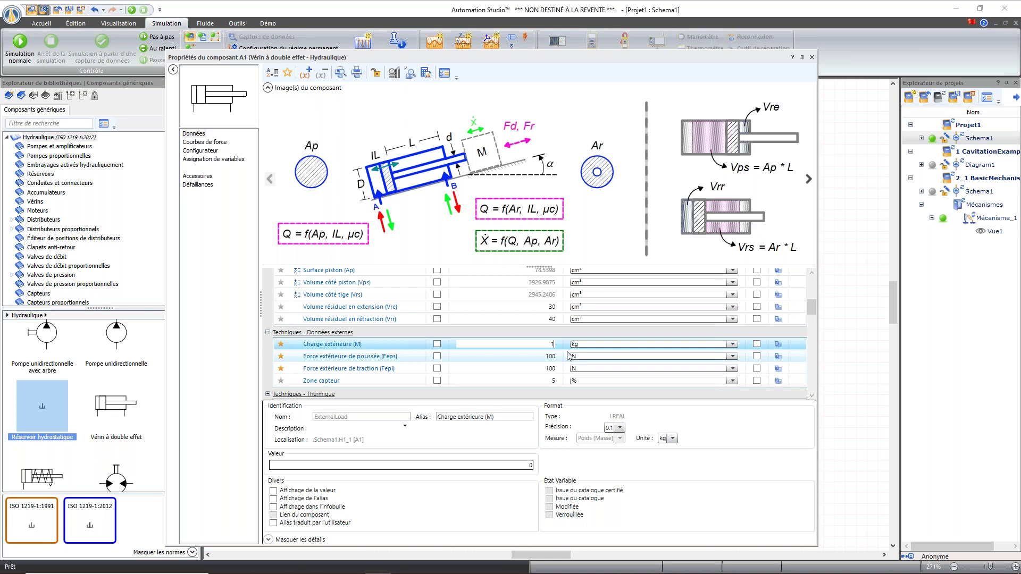
pyautogui.write('000')
pyautogui.press('Return')
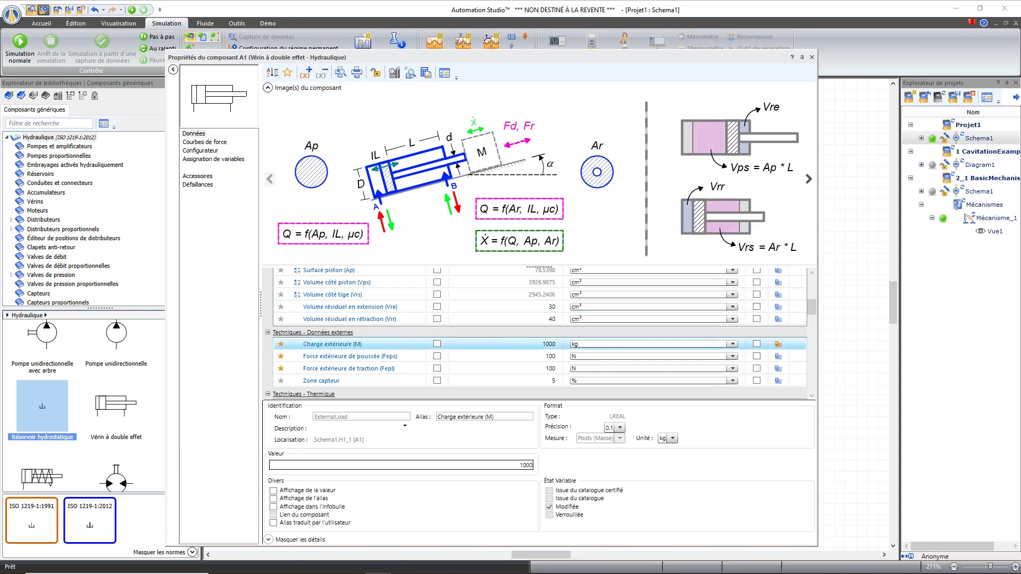
pyautogui.click(813, 58)
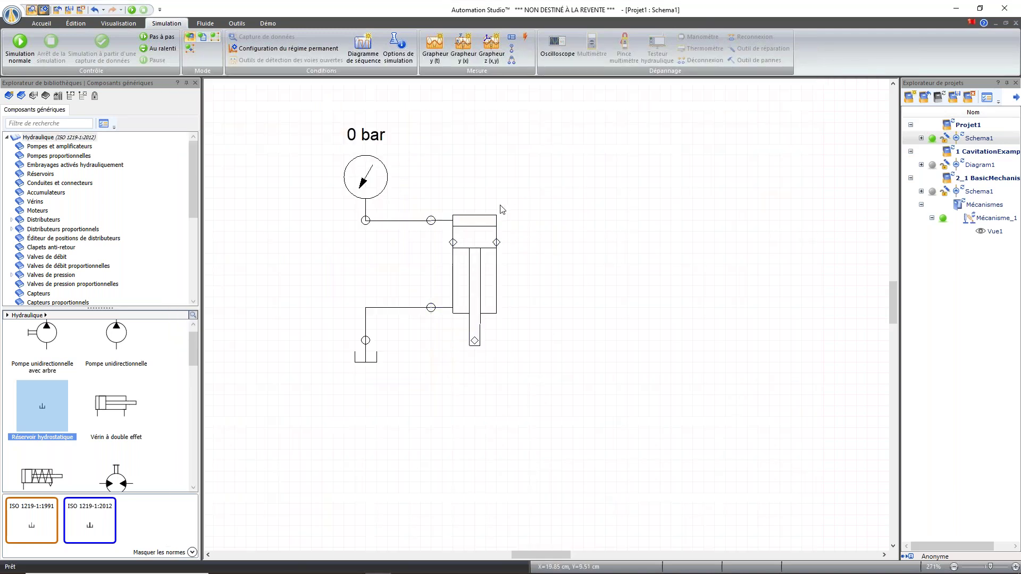
# Run the normal simulation of Schema1, examine the gauge pressure and cylinder position, and stop the simulation.
pyautogui.click(20, 47)
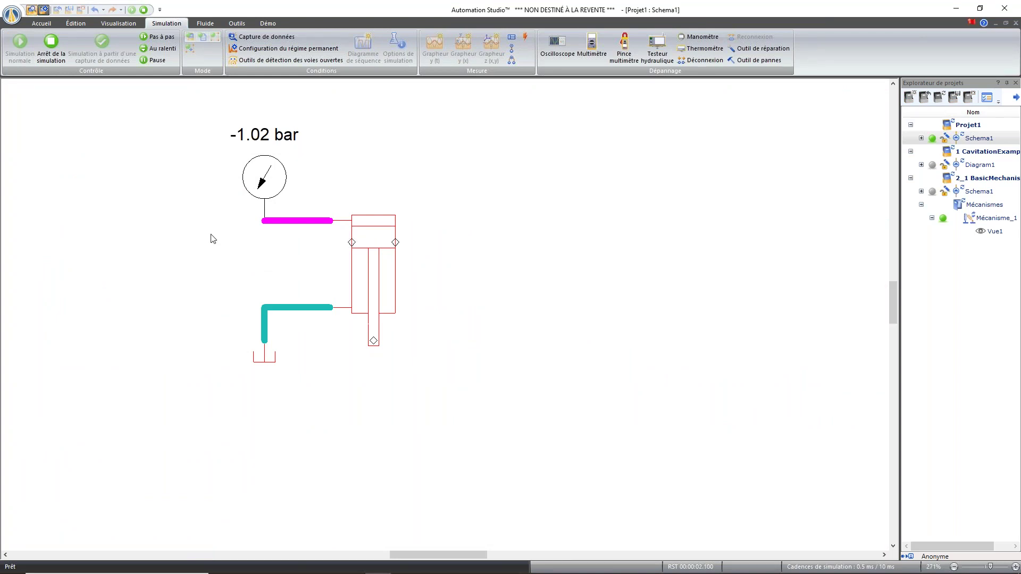
pyautogui.scroll(2, 213, 221)
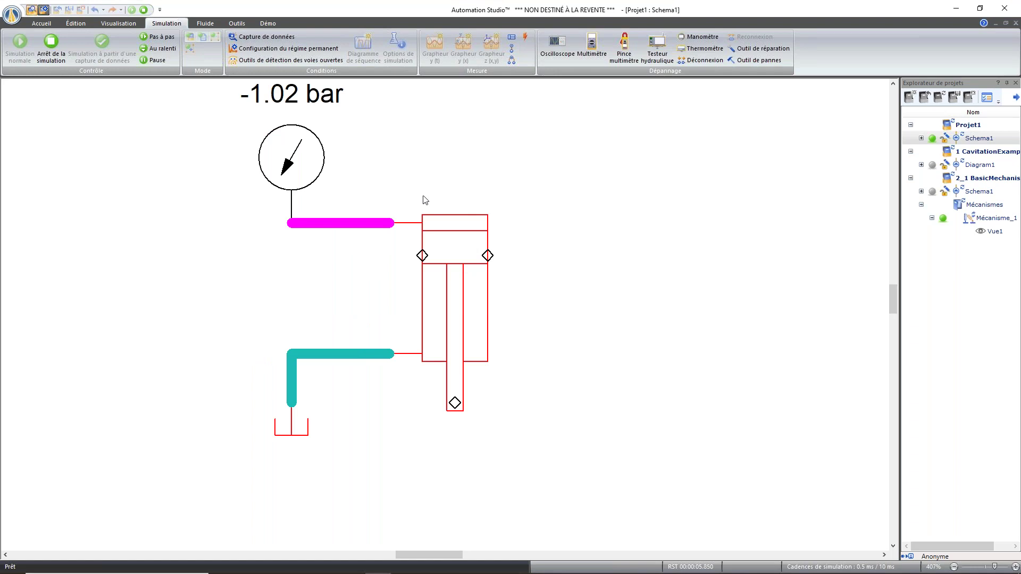
pyautogui.scroll(-2, 505, 275)
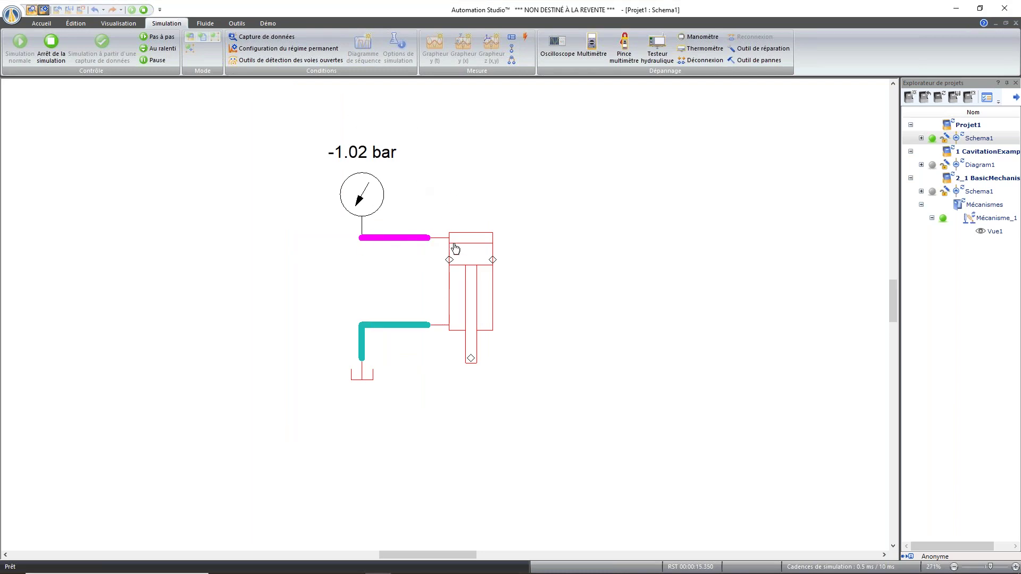
pyautogui.moveTo(455, 248)
pyautogui.click(52, 59)
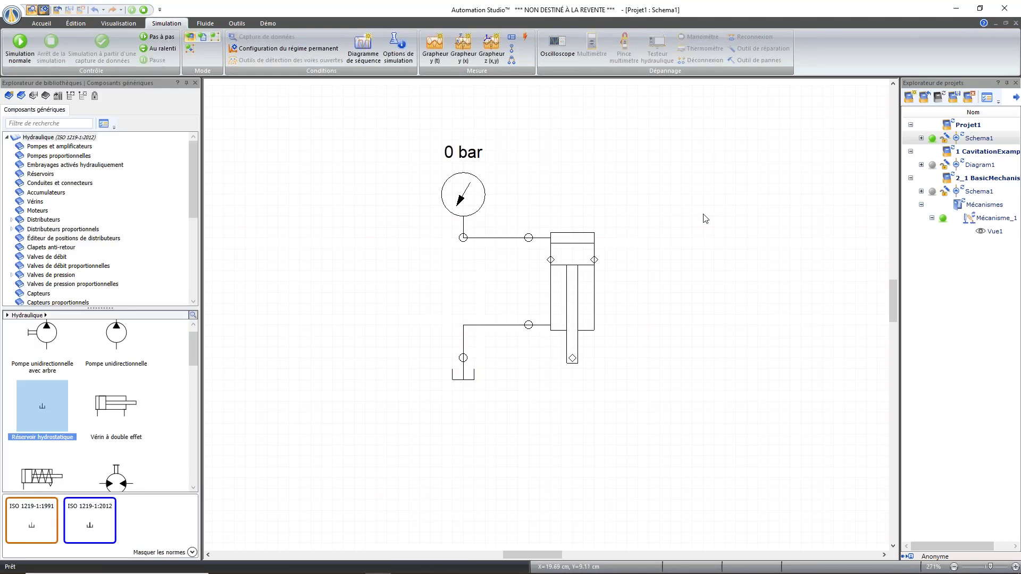
# Open Diagram1 of the CavitationExample project and start its normal simulation with all the circuits in view.
pyautogui.doubleClick(978, 169)
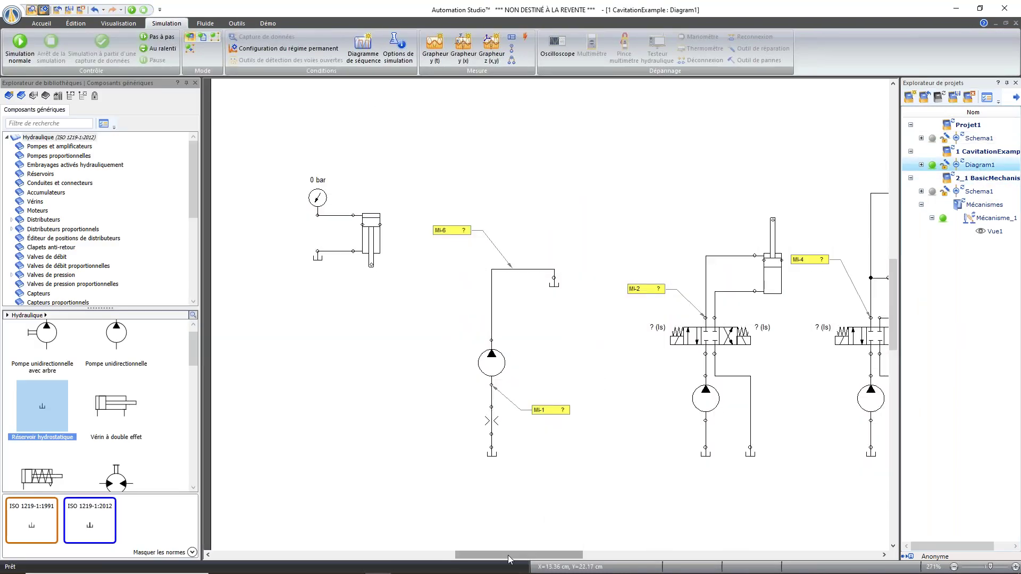
pyautogui.moveTo(518, 557); pyautogui.dragTo(559, 556)
pyautogui.scroll(-5, 505, 468)
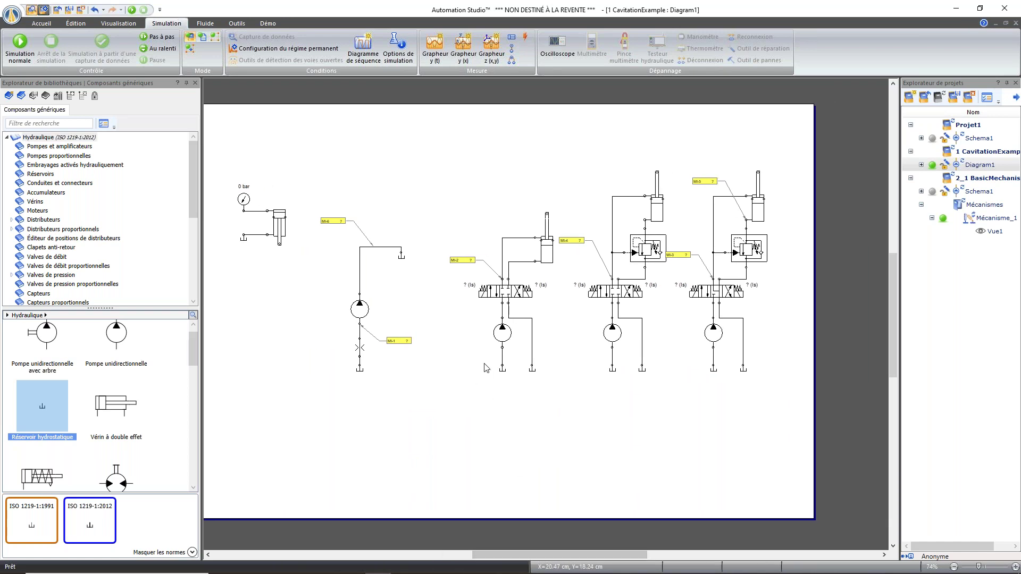
pyautogui.click(20, 43)
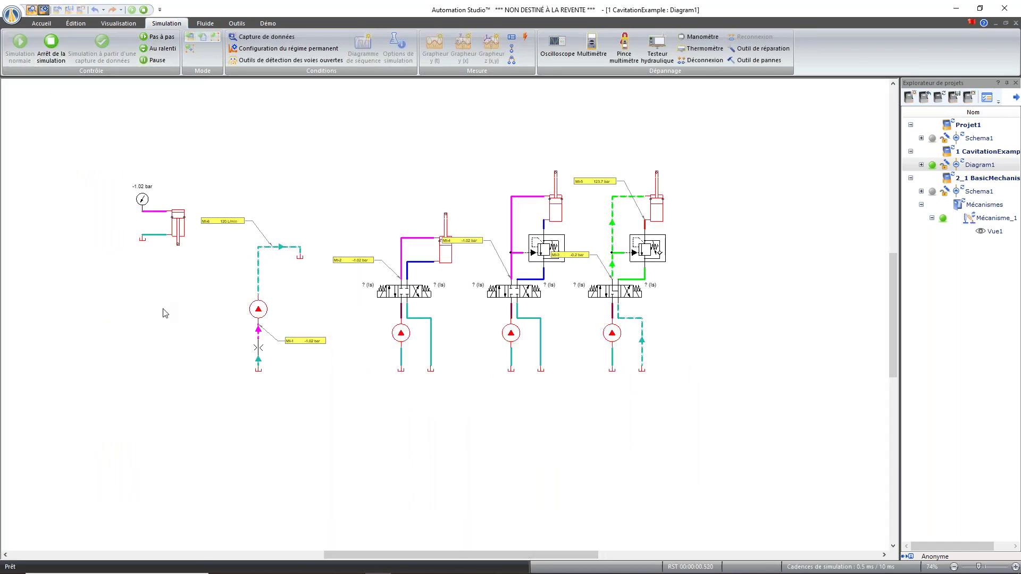
# Examine the pump suction orifice's internal diameter setting and the pressures in the other circuits, and stop the simulation.
pyautogui.scroll(2, 168, 332)
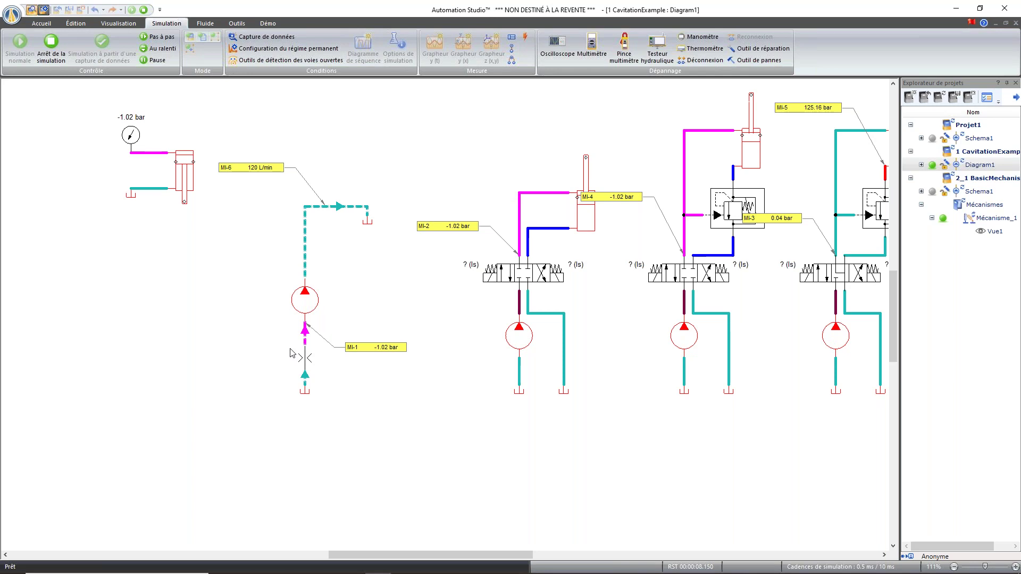
pyautogui.click(306, 357)
pyautogui.moveTo(321, 365); pyautogui.dragTo(137, 324)
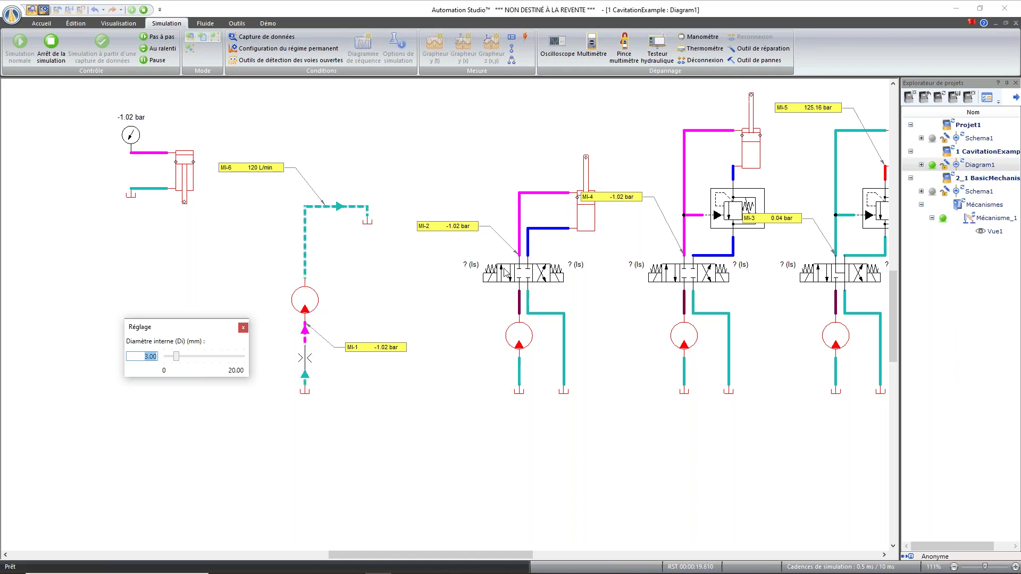
pyautogui.moveTo(508, 555); pyautogui.dragTo(534, 554)
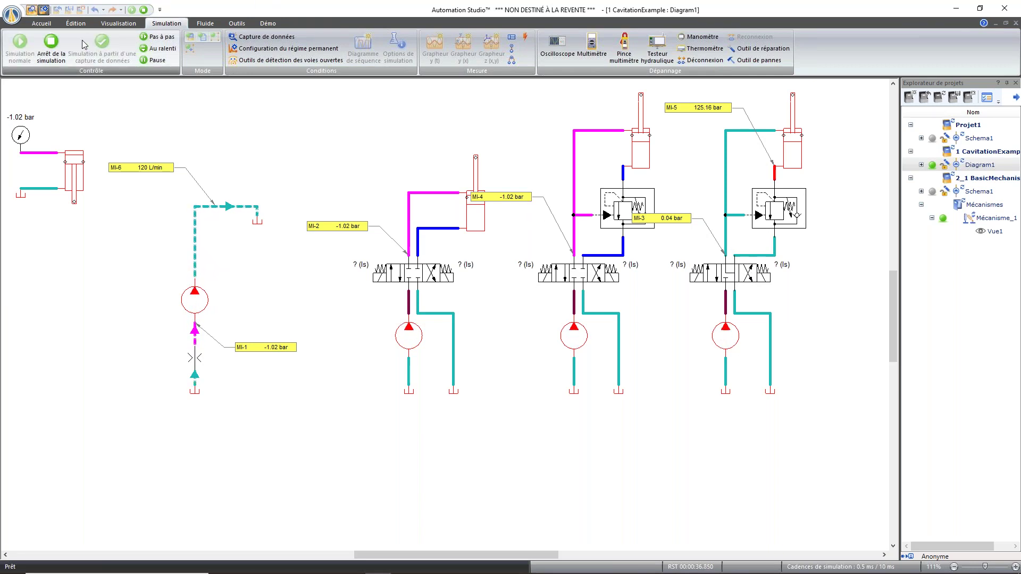
pyautogui.click(61, 49)
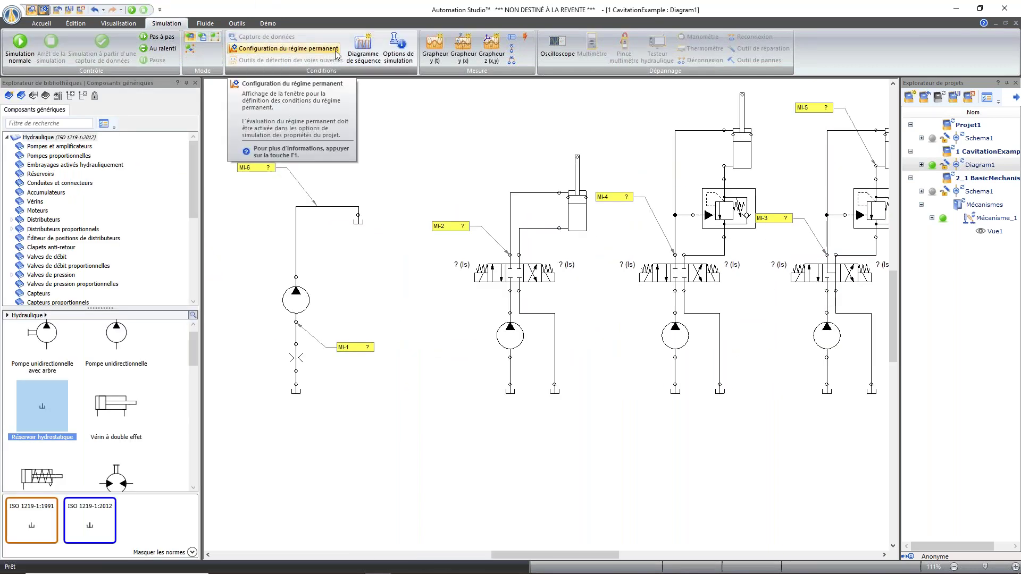
# Enable Cavitation in the CavitationExample project's fluid simulation options, save the change, and start the normal simulation.
pyautogui.click(398, 51)
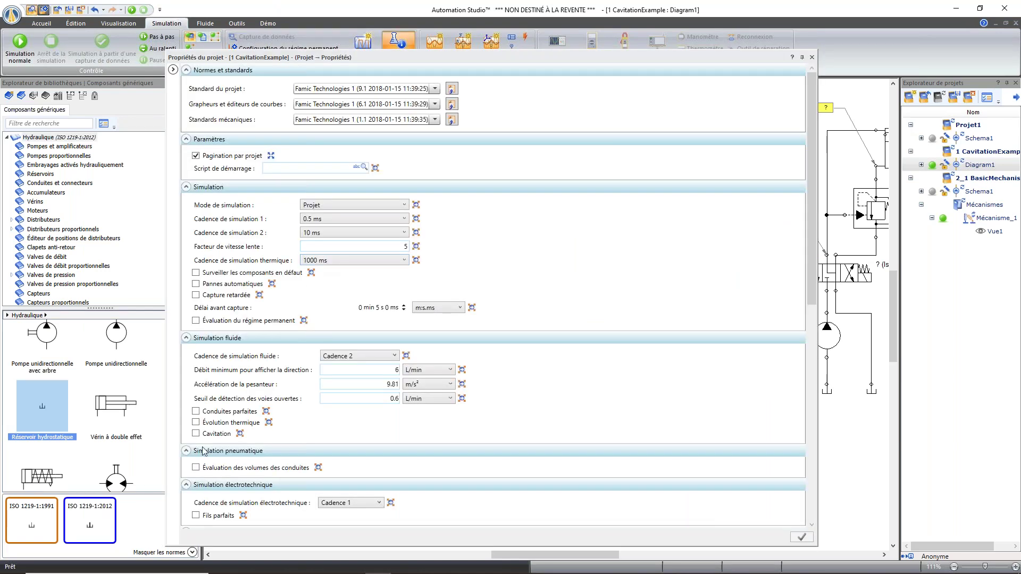
pyautogui.click(196, 434)
pyautogui.click(812, 57)
pyautogui.click(812, 57)
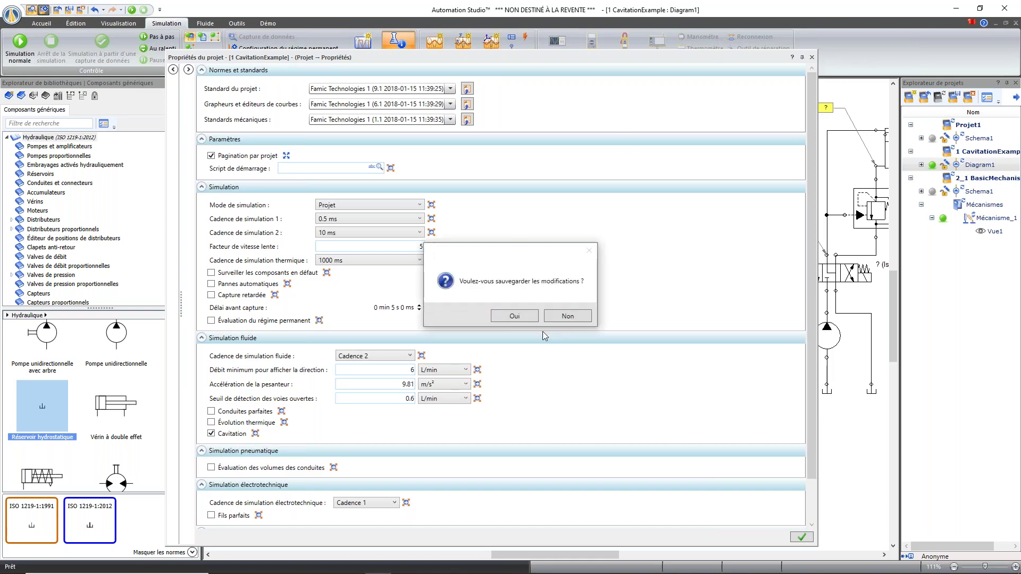
pyautogui.click(515, 316)
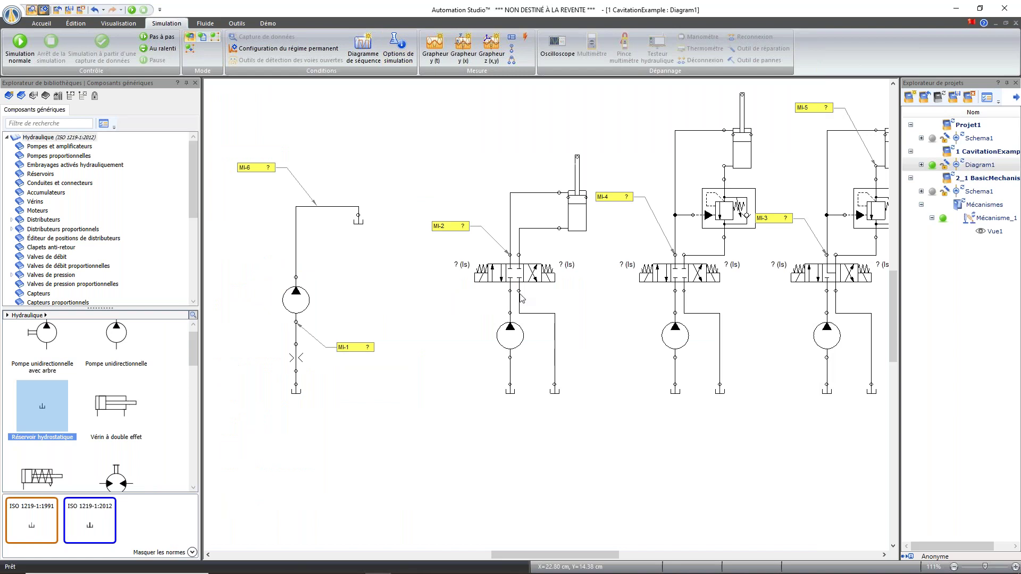
pyautogui.click(19, 45)
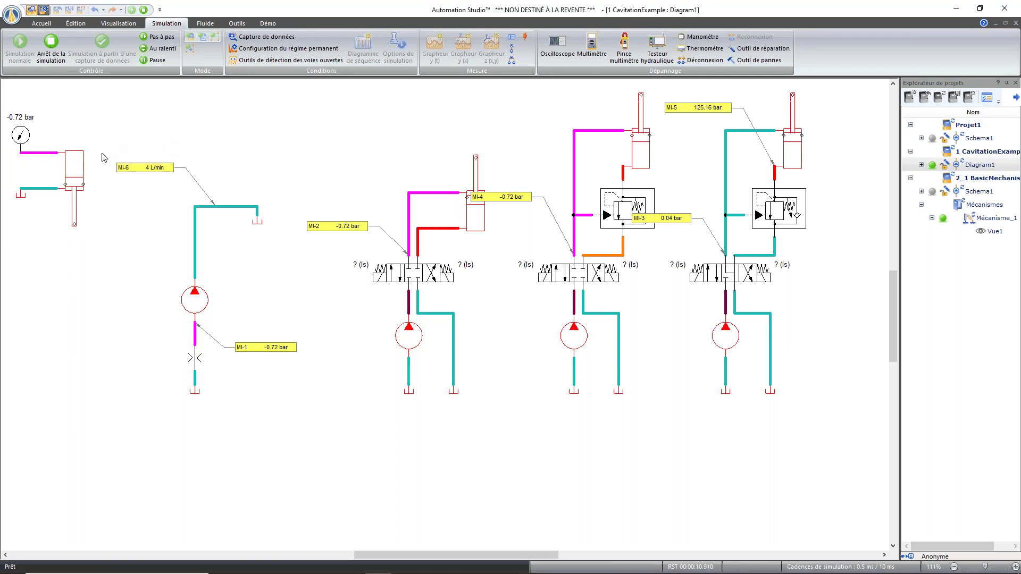
# Examine the pressures and cylinder positions of all circuits simulated with Cavitation enabled, and stop the simulation.
pyautogui.scroll(2, 224, 199)
pyautogui.scroll(-2, 224, 198)
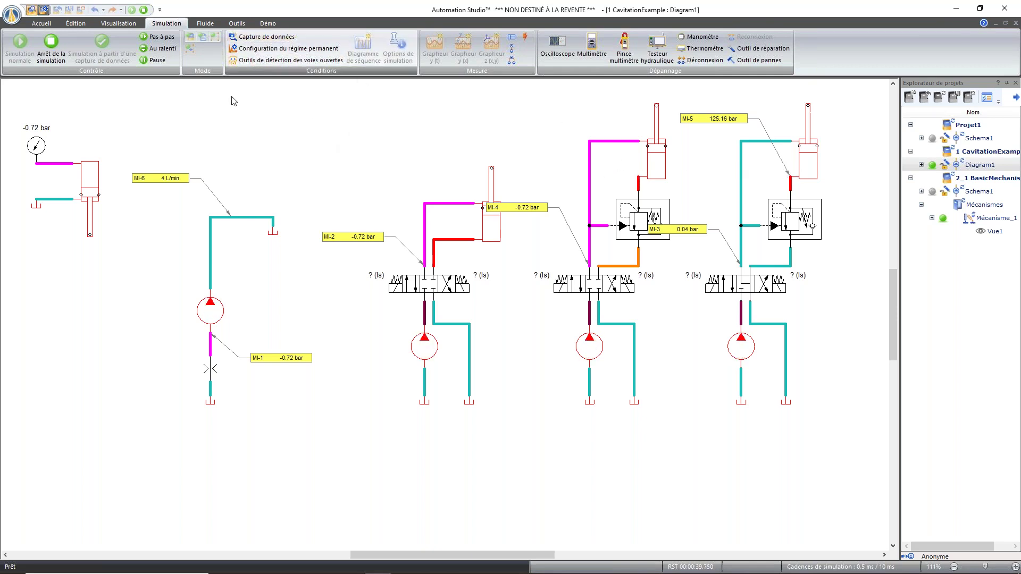
pyautogui.click(51, 45)
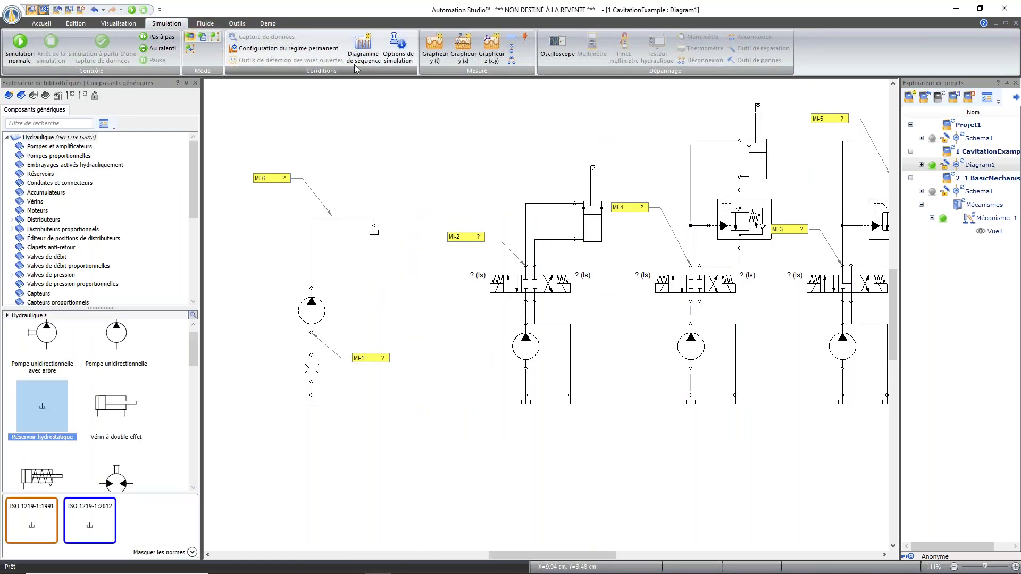
# Disable Cavitation in the CavitationExample project's fluid simulation options and save the change.
pyautogui.click(400, 55)
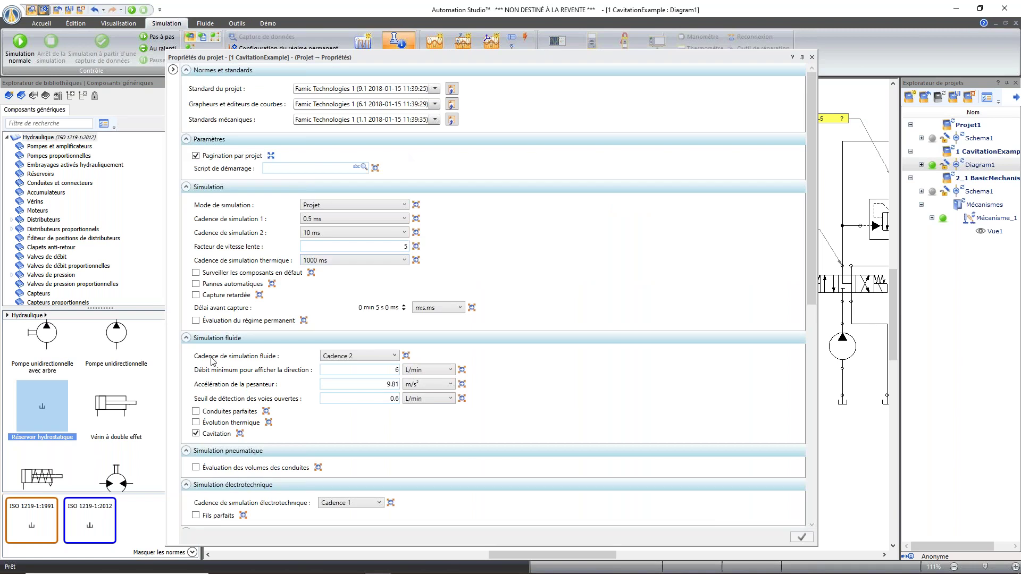
pyautogui.click(196, 433)
pyautogui.click(812, 57)
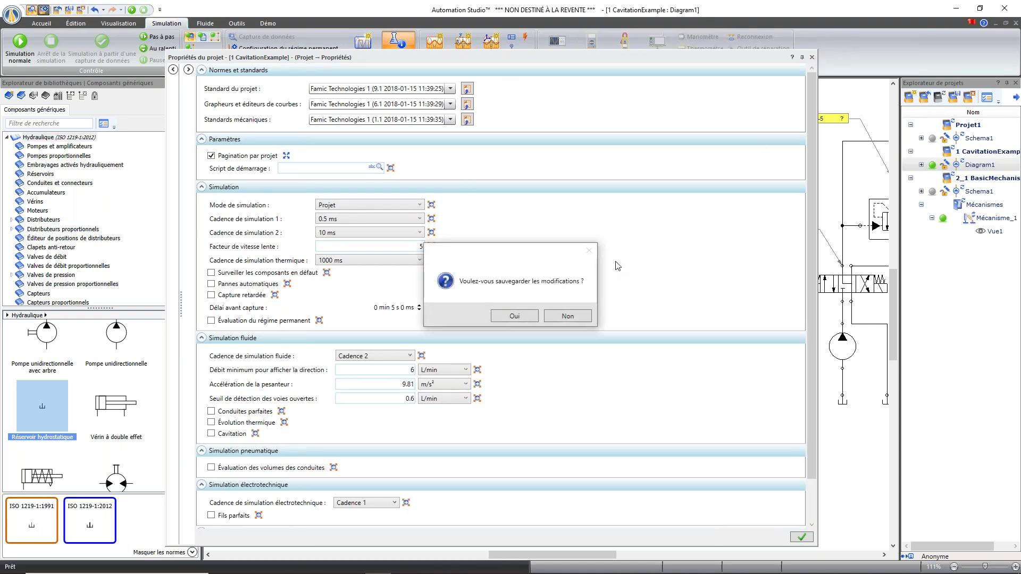
pyautogui.click(514, 317)
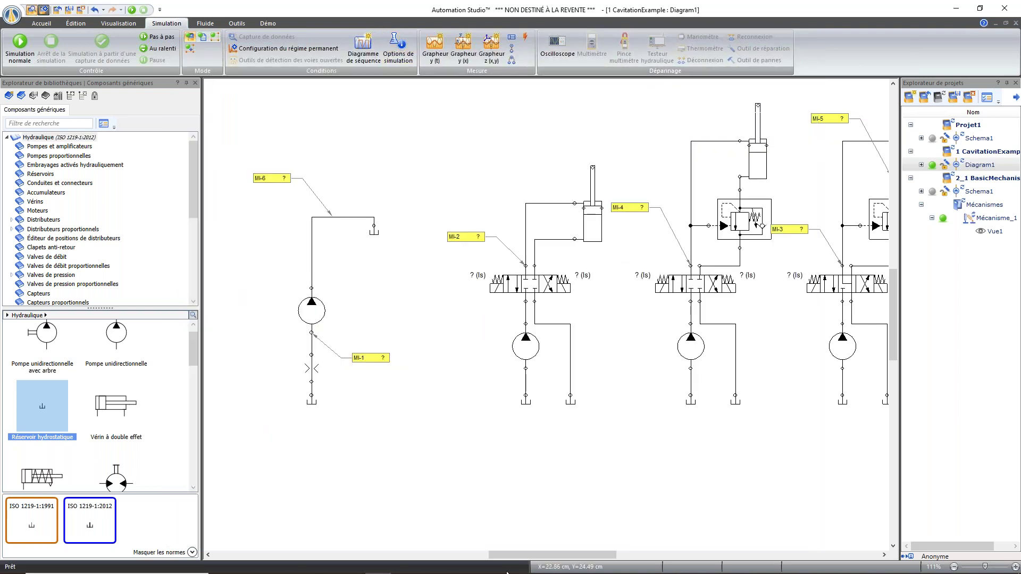
# Close the component library explorer and bring all the circuits of Diagram1 into view.
pyautogui.moveTo(523, 559); pyautogui.dragTo(538, 559)
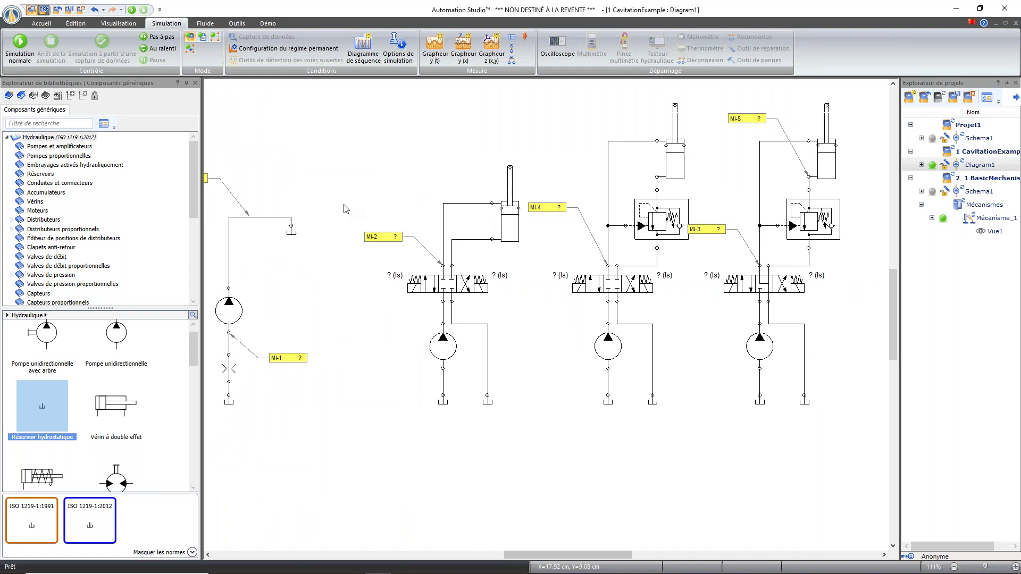
pyautogui.click(195, 82)
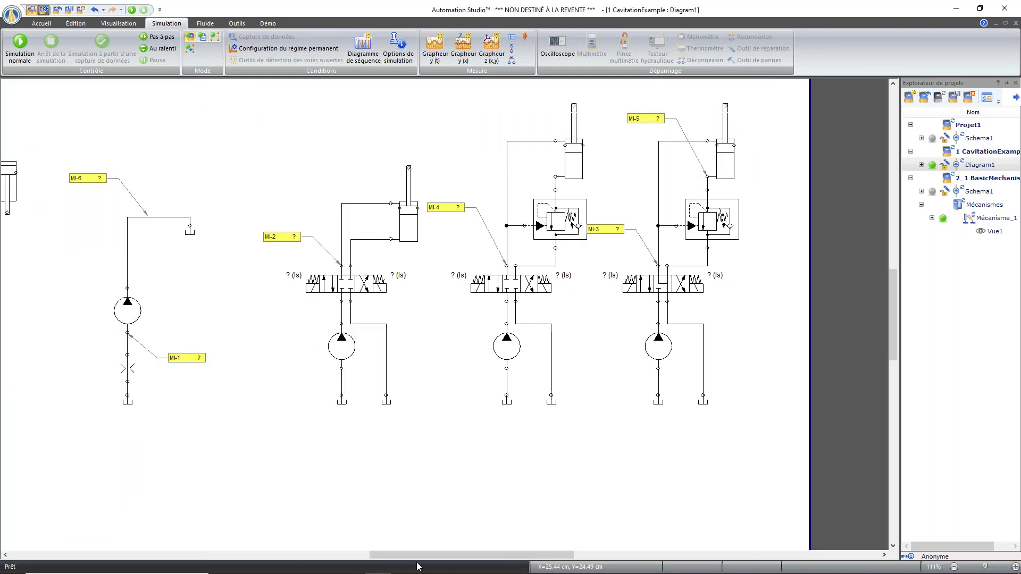
pyautogui.moveTo(439, 555)
pyautogui.moveTo(393, 559); pyautogui.dragTo(370, 560)
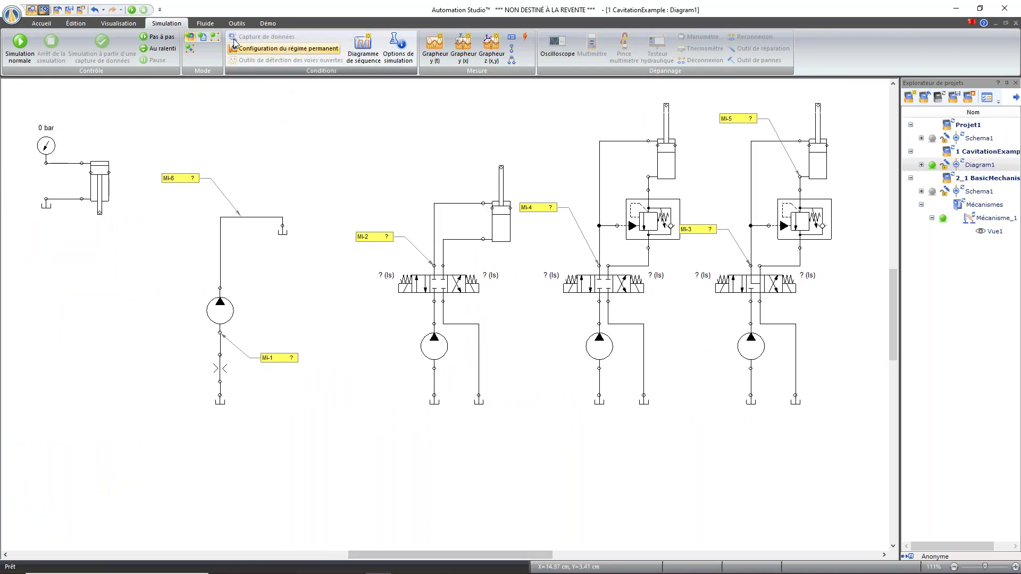
# Open the fluid and conduit manager and examine the Tellus S-32 hydraulic fluid's characteristics, including density, bulk modulus, viscosity and temperature limits.
pyautogui.click(213, 24)
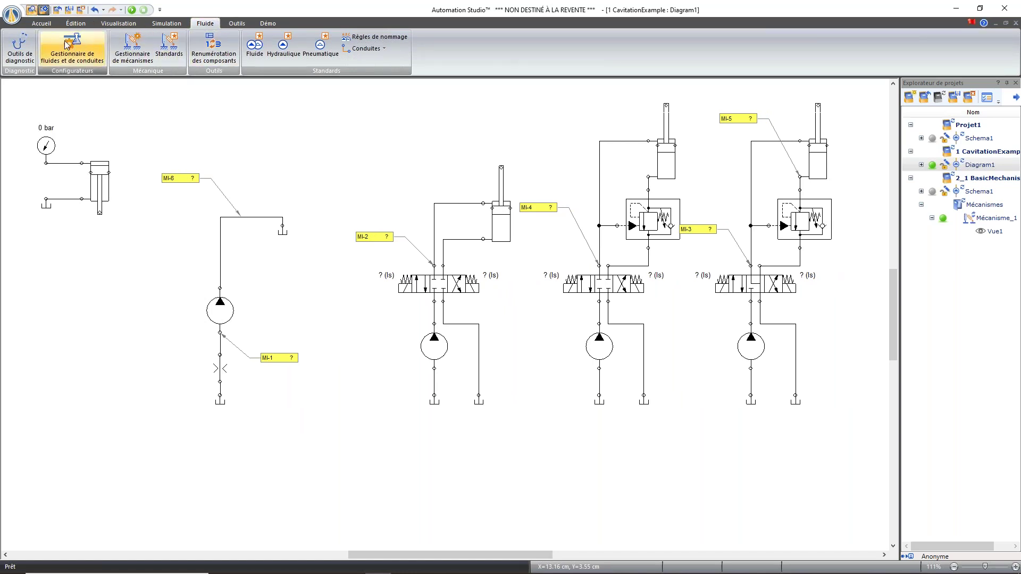
pyautogui.click(168, 23)
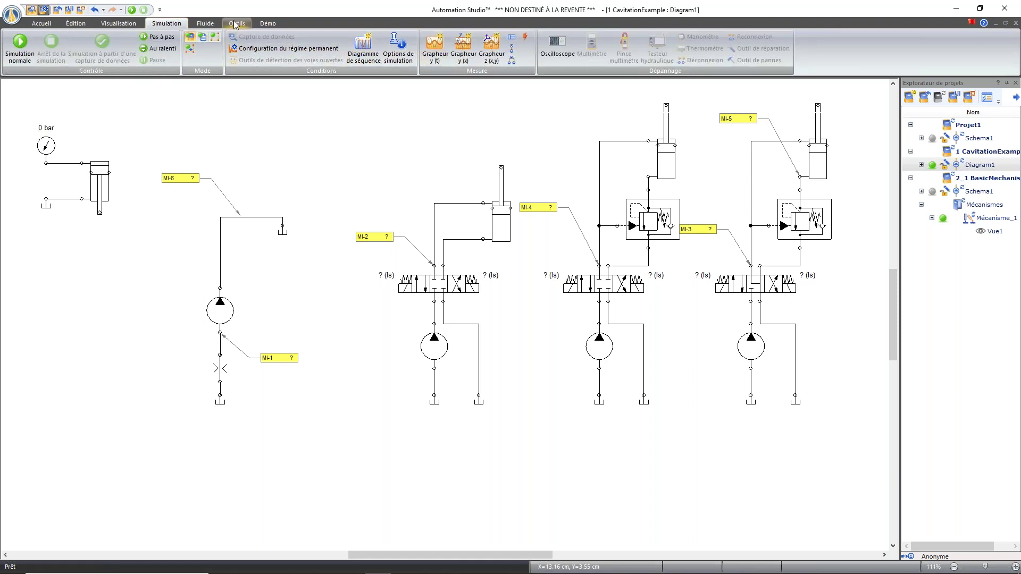
pyautogui.click(206, 23)
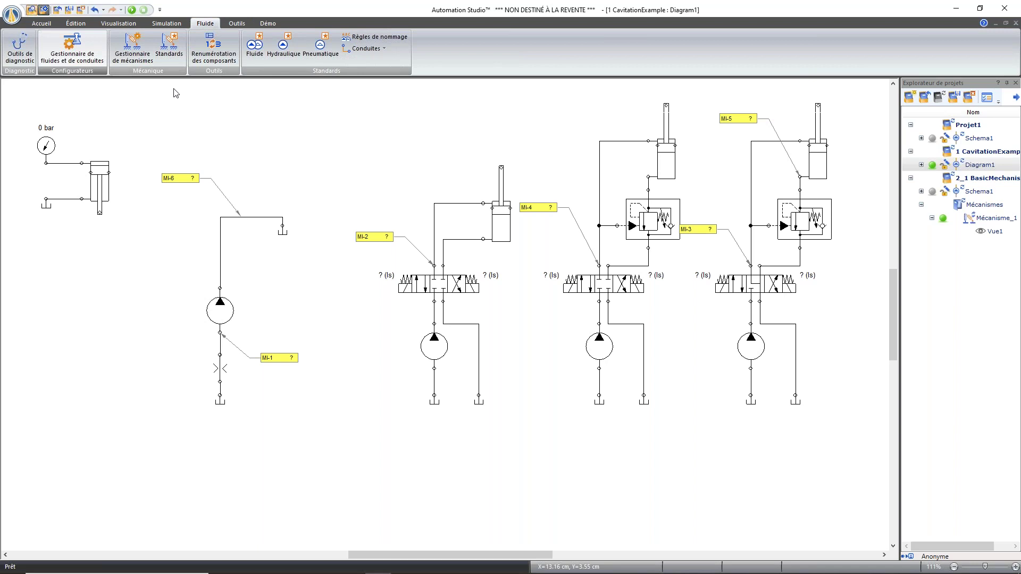
pyautogui.click(93, 51)
pyautogui.moveTo(461, 85); pyautogui.dragTo(308, 64)
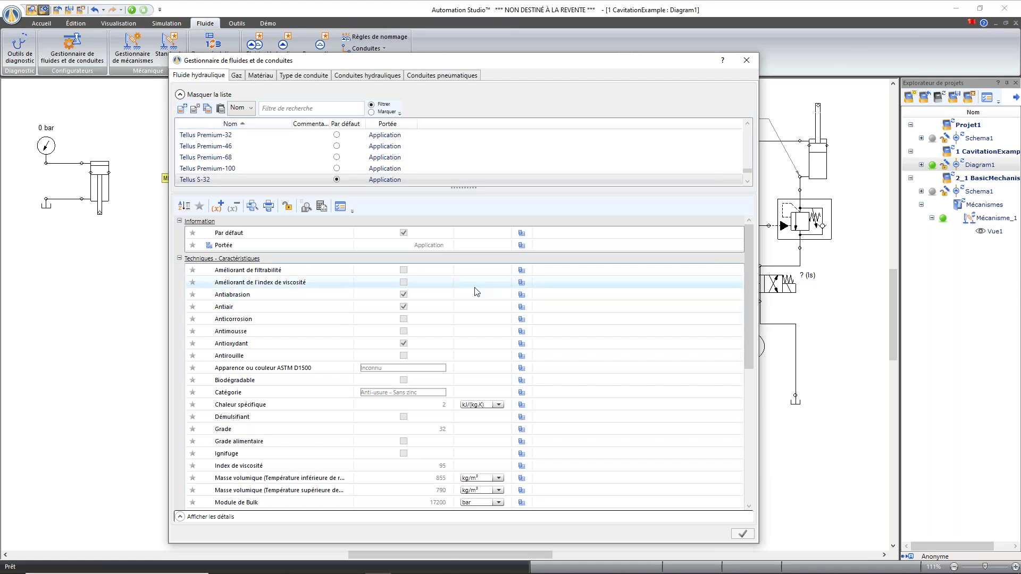
pyautogui.scroll(-3, 476, 293)
pyautogui.scroll(-2, 477, 293)
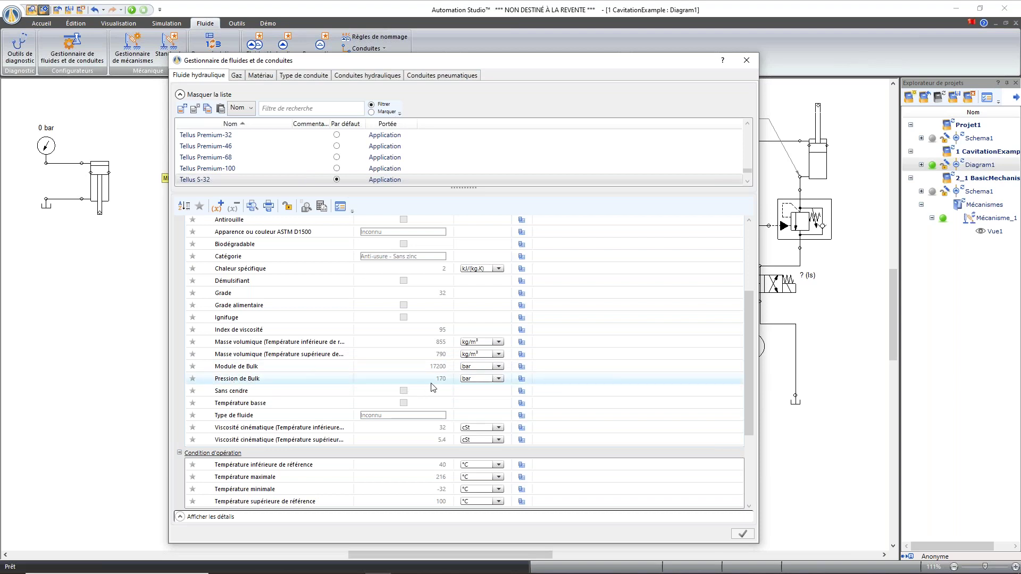
pyautogui.scroll(-1, 433, 387)
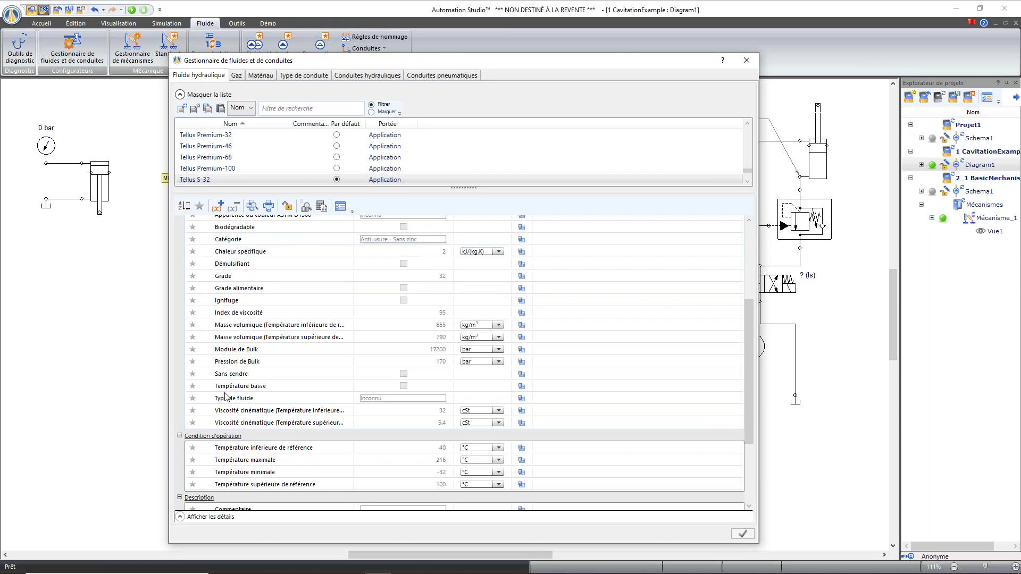
pyautogui.scroll(1, 234, 387)
pyautogui.scroll(-1, 234, 387)
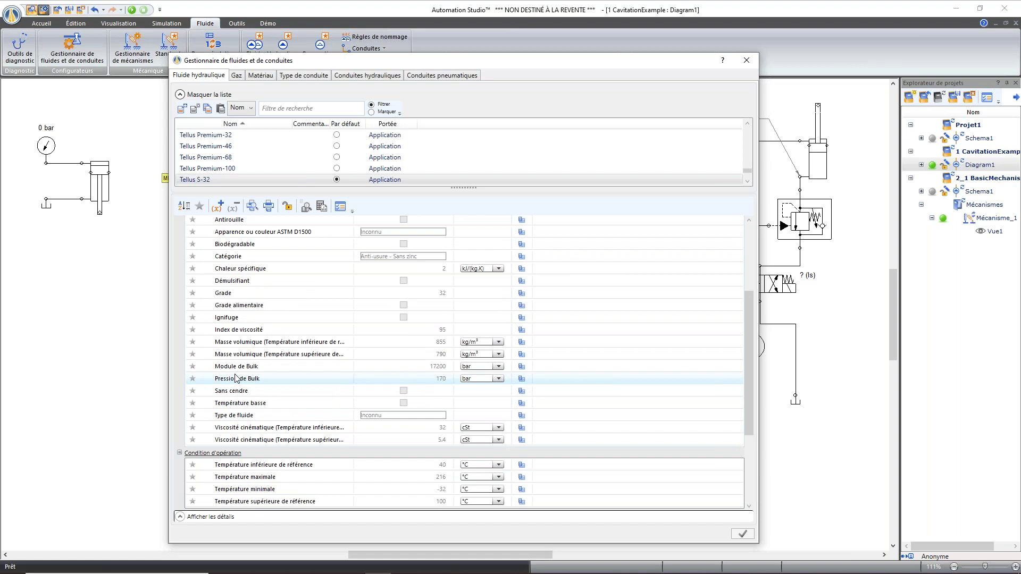
# Browse the other hydraulic fluids available in the manager's list and close the fluid and conduit manager.
pyautogui.scroll(5, 242, 171)
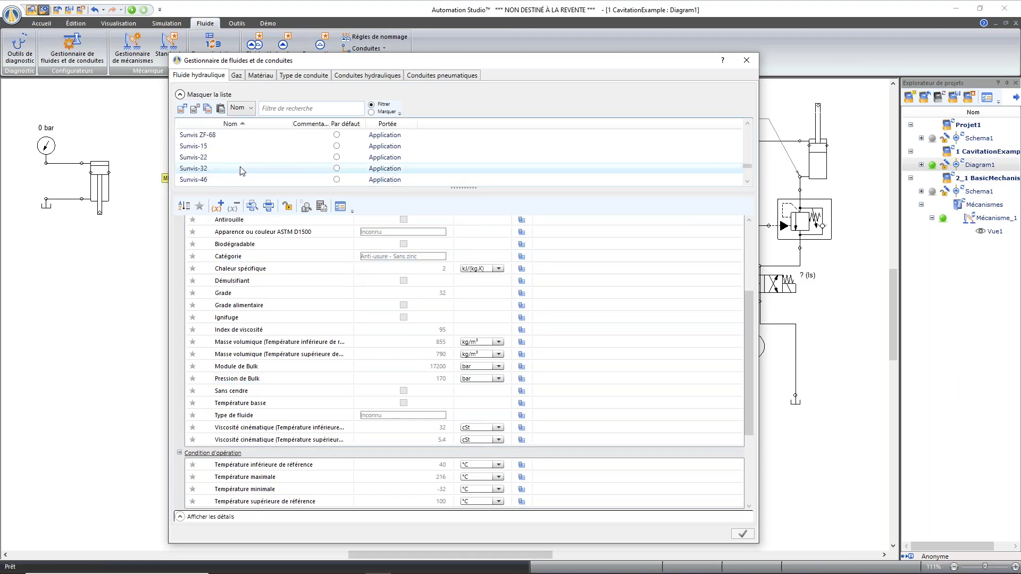
pyautogui.scroll(7, 244, 168)
pyautogui.scroll(3, 250, 166)
pyautogui.click(746, 61)
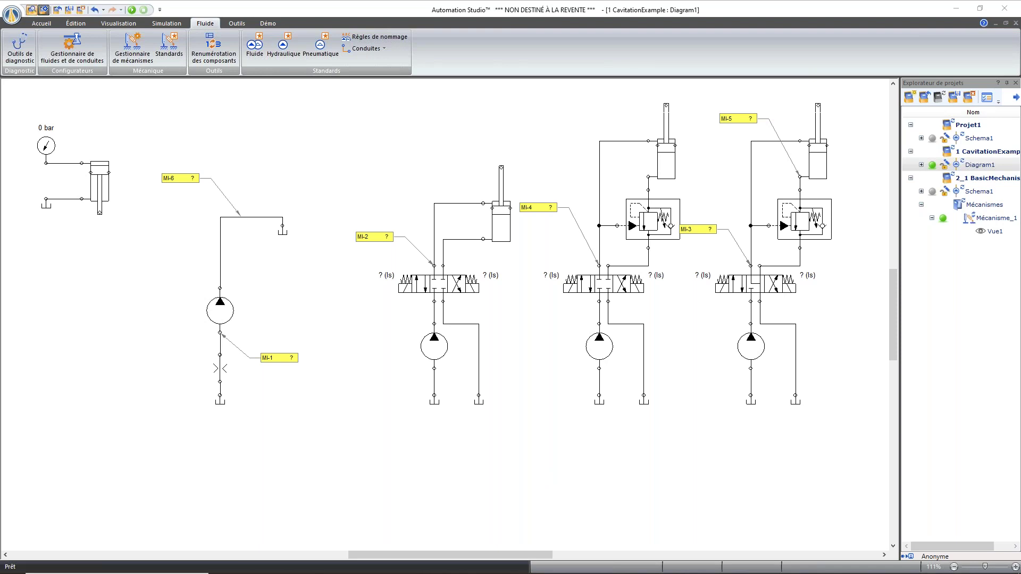
# Switch to the PowerPoint slide show and review the webinar agenda.
pyautogui.moveTo(481, 571)
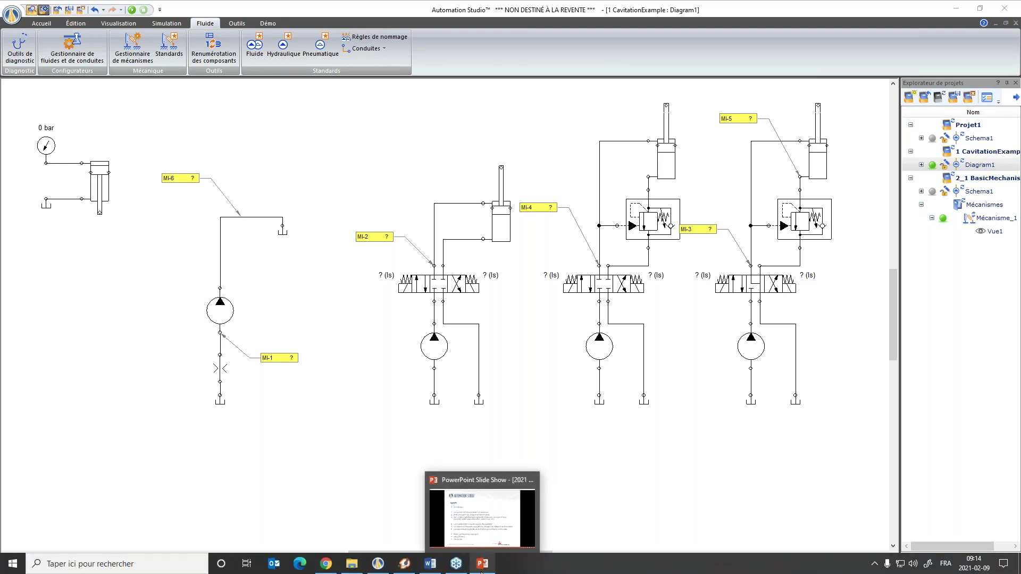
pyautogui.click(482, 516)
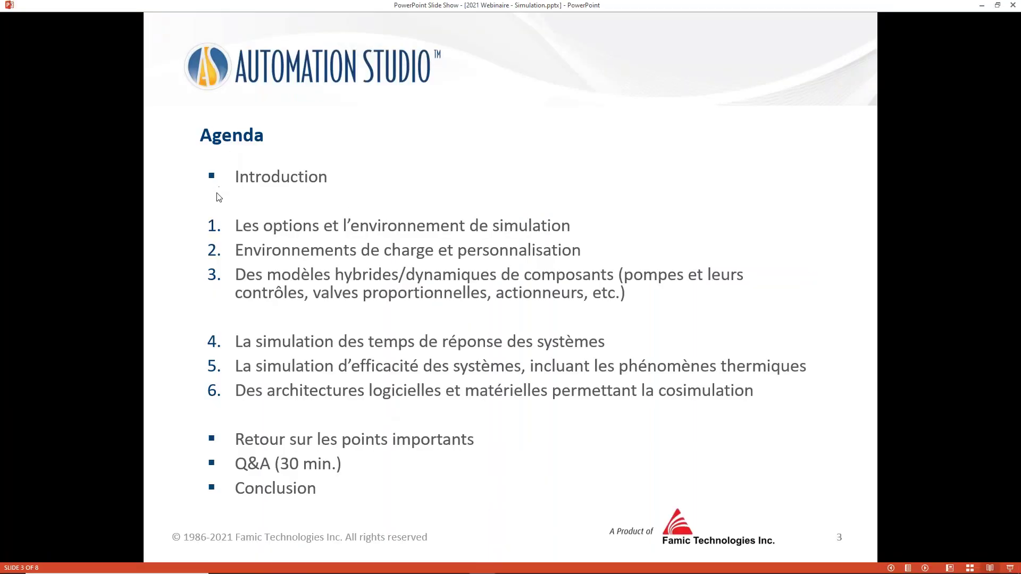
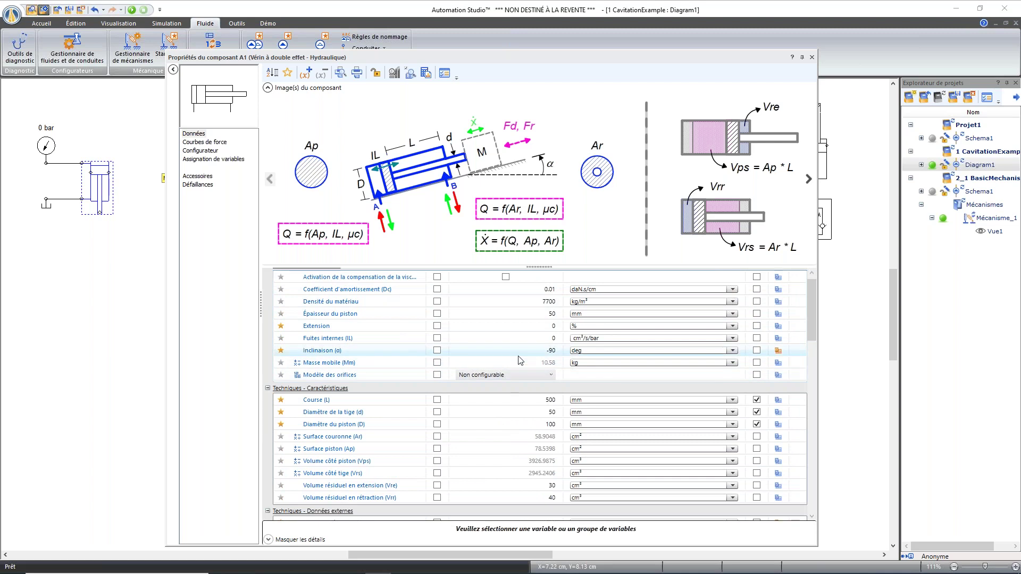
# Close the double-acting cylinder's properties and open Schema1 of the 2_1 BasicMechanism_FR project with both hydraulic circuits in view.
pyautogui.click(811, 57)
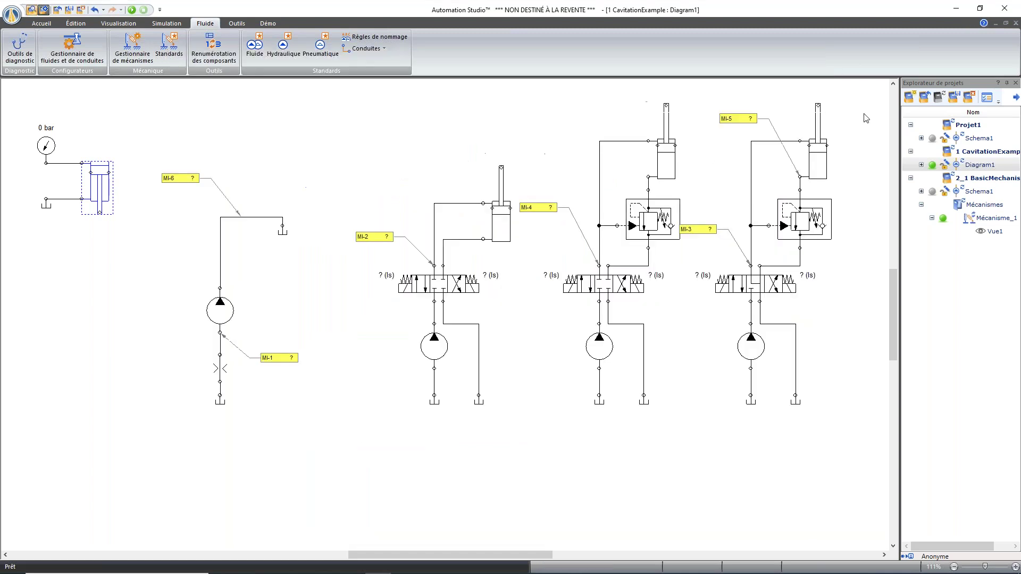
pyautogui.doubleClick(981, 193)
pyautogui.scroll(-1, 459, 225)
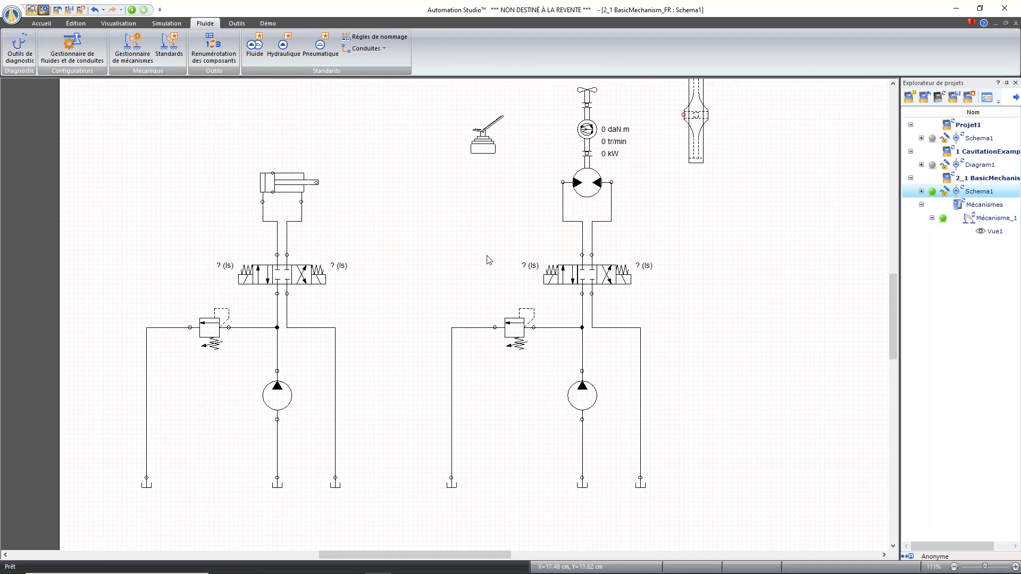
pyautogui.moveTo(415, 556)
pyautogui.mouseDown()
pyautogui.moveTo(390, 556)
pyautogui.moveTo(412, 556)
pyautogui.mouseUp()
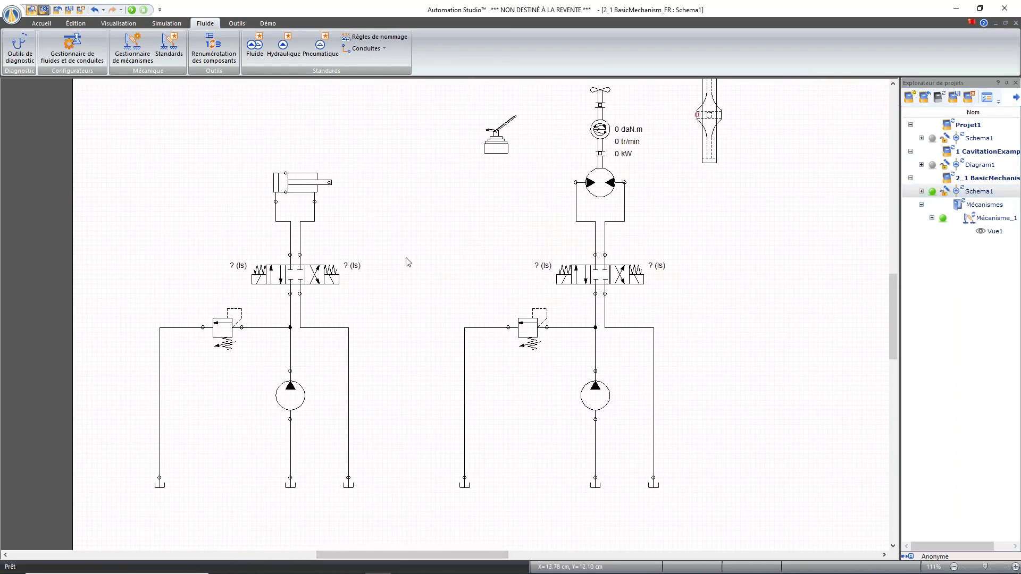
# Shape the double-acting cylinder's resistive force curve for extension to rise linearly from 0 to about 7560 daN at 100% position.
pyautogui.moveTo(299, 179)
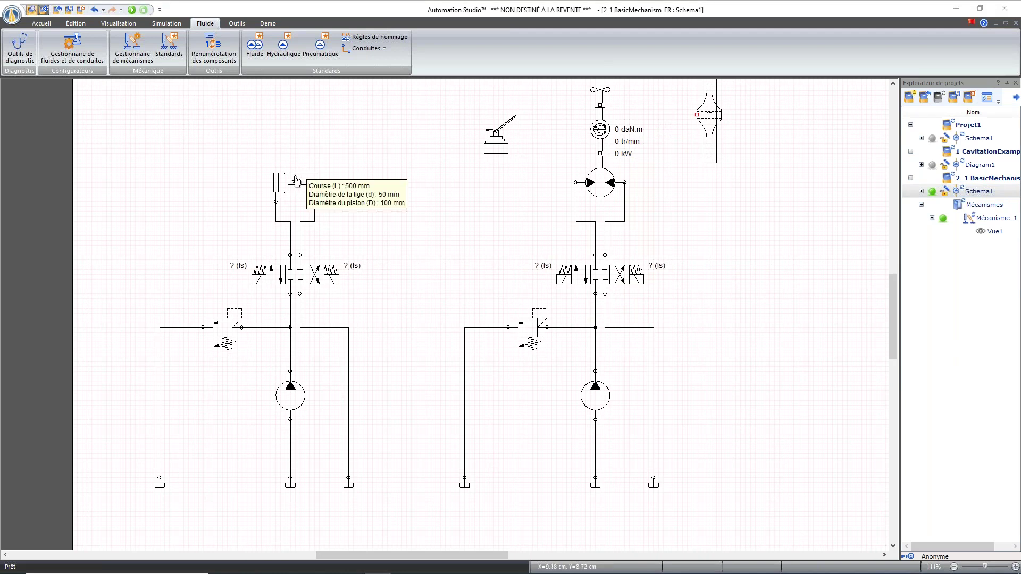
pyautogui.doubleClick(296, 181)
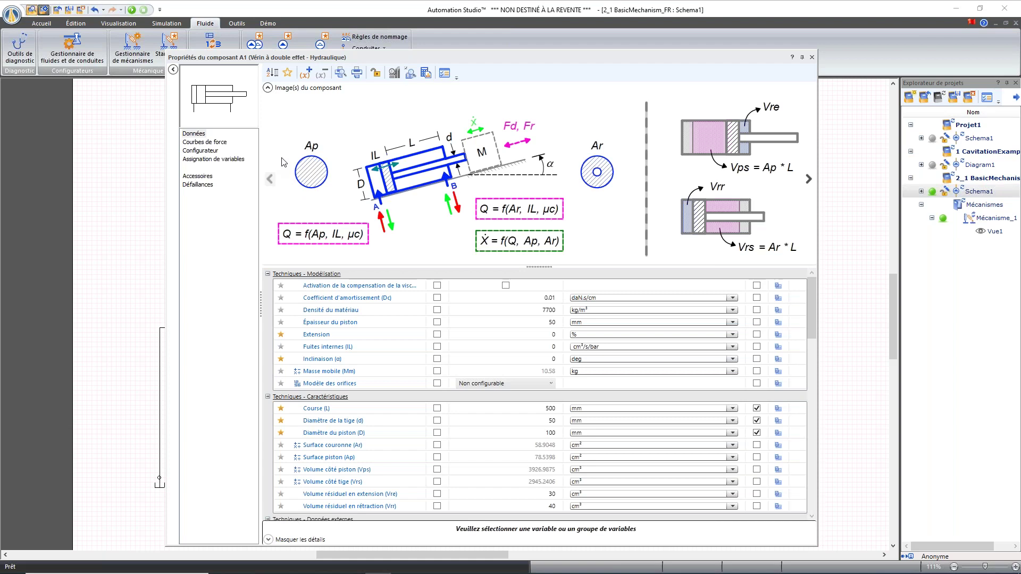
pyautogui.click(211, 145)
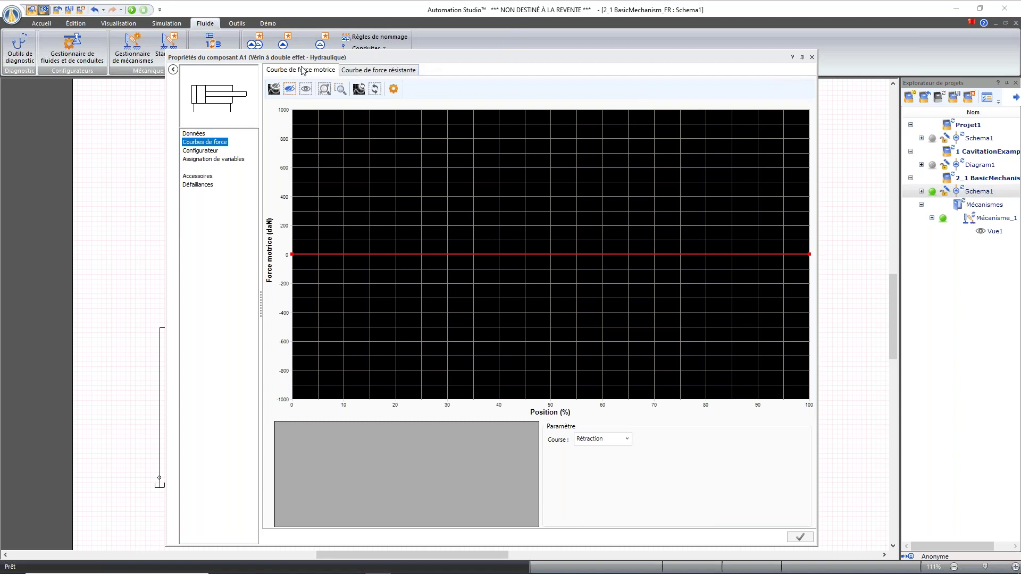
pyautogui.click(356, 74)
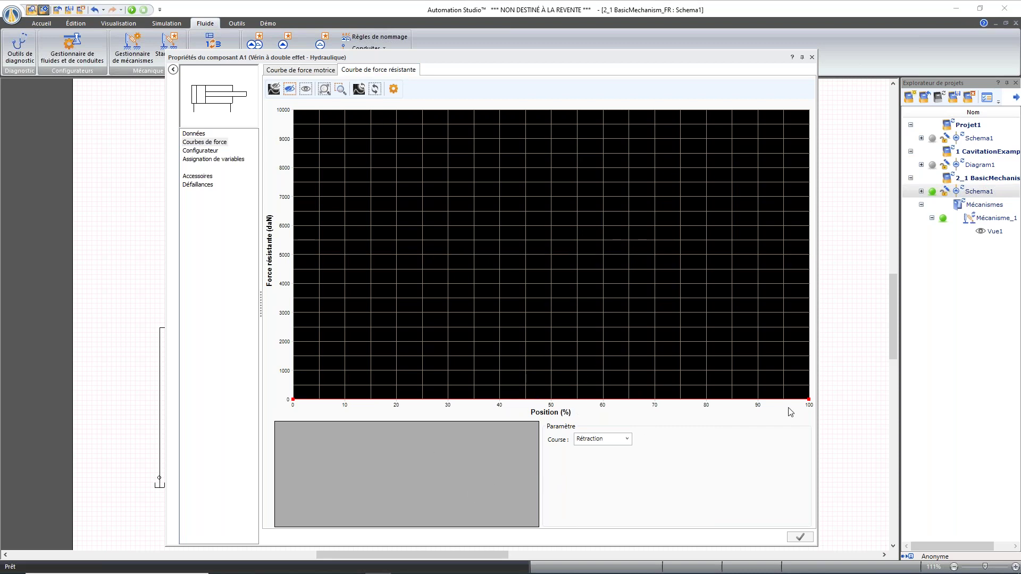
pyautogui.moveTo(809, 400); pyautogui.dragTo(817, 215)
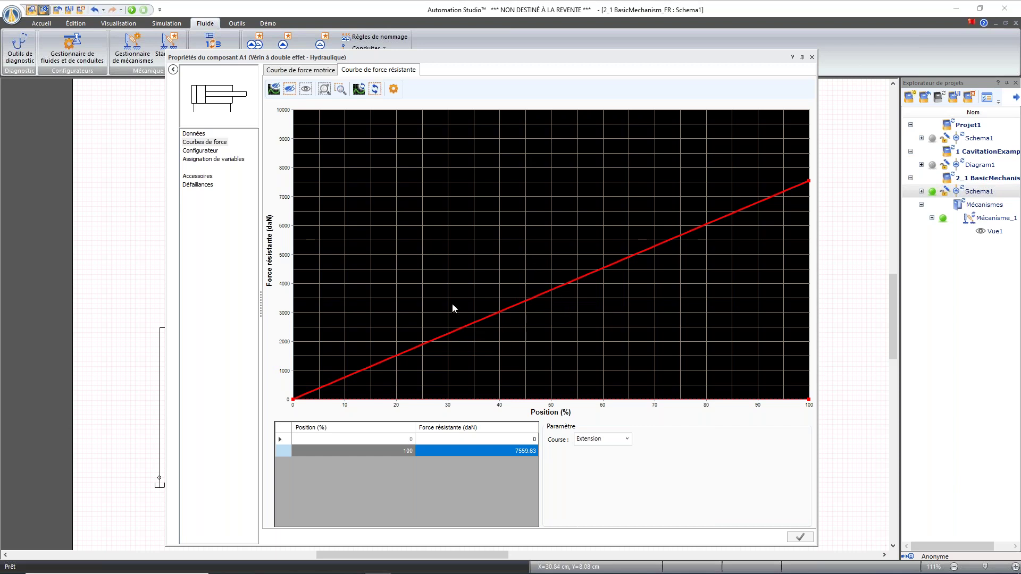
pyautogui.click(812, 57)
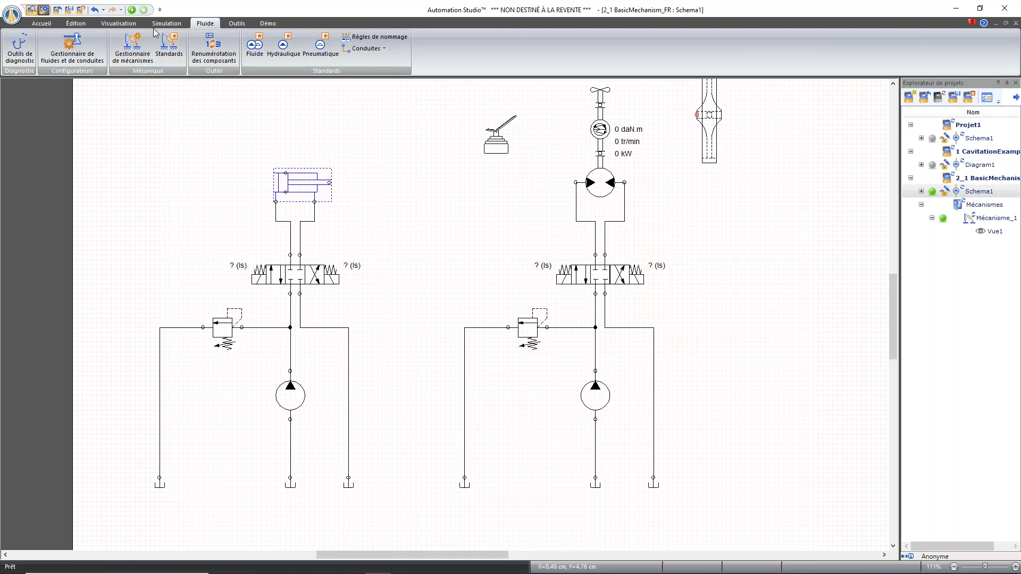
# Add a measuring instrument at the cylinder's piston-side port that shows pressure in bar with 0.1 precision.
pyautogui.click(167, 24)
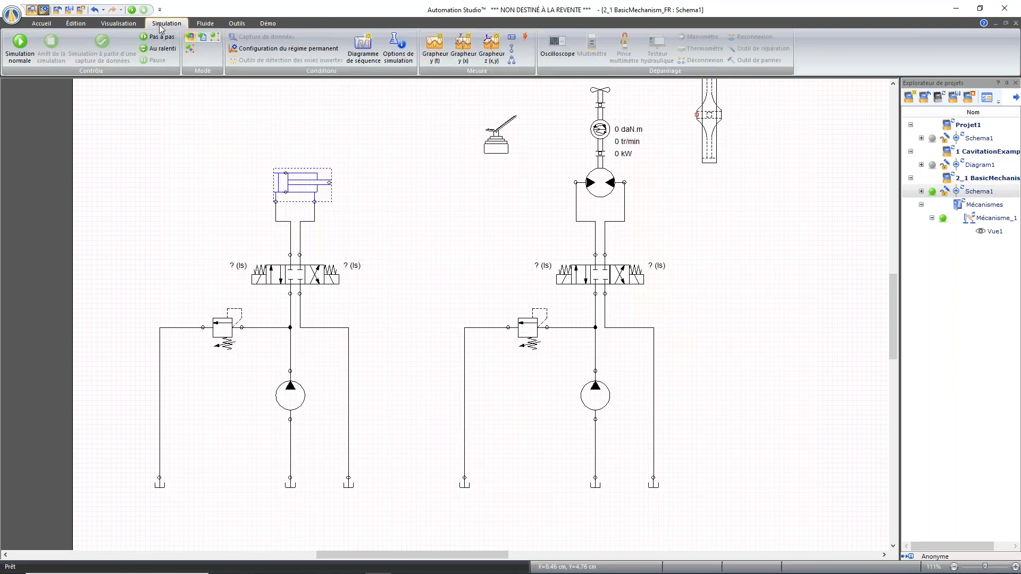
pyautogui.click(513, 49)
pyautogui.click(276, 201)
pyautogui.click(224, 139)
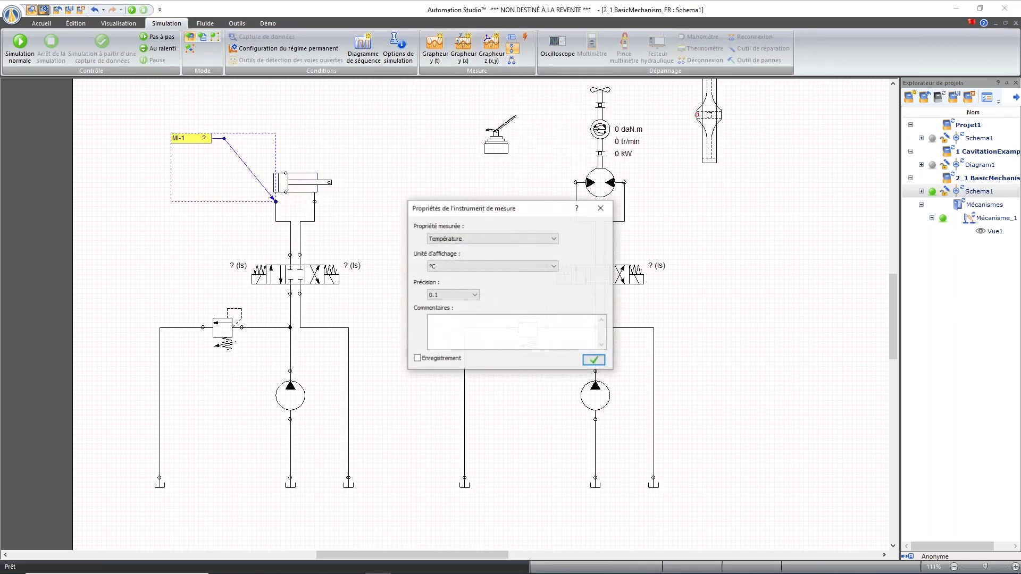
pyautogui.click(441, 237)
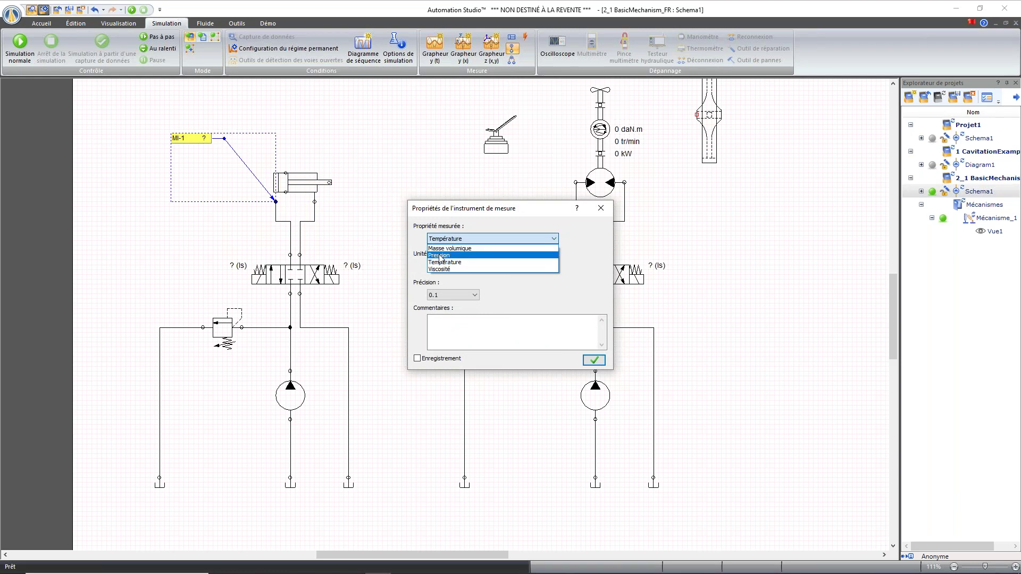
pyautogui.click(440, 256)
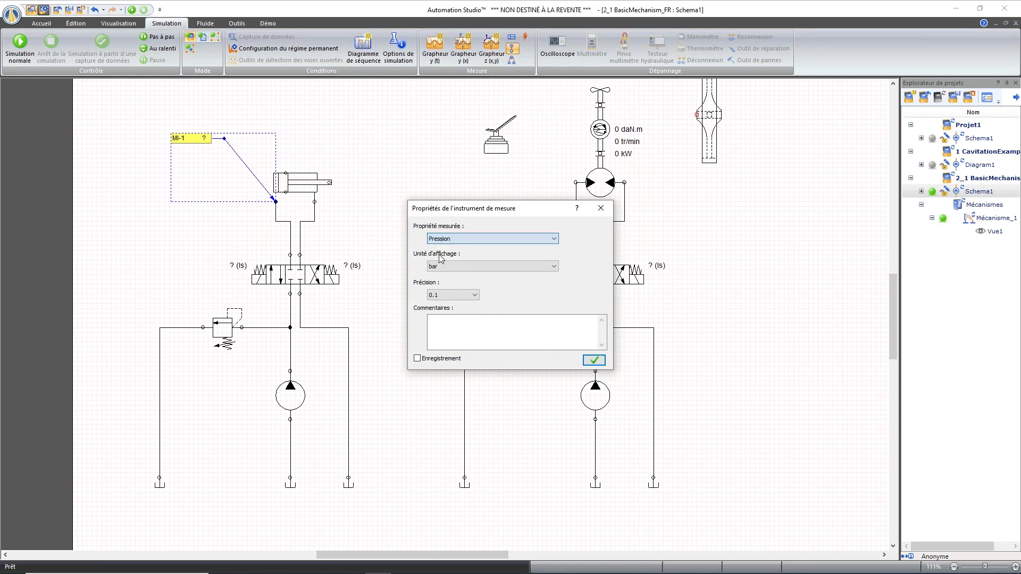
pyautogui.click(594, 360)
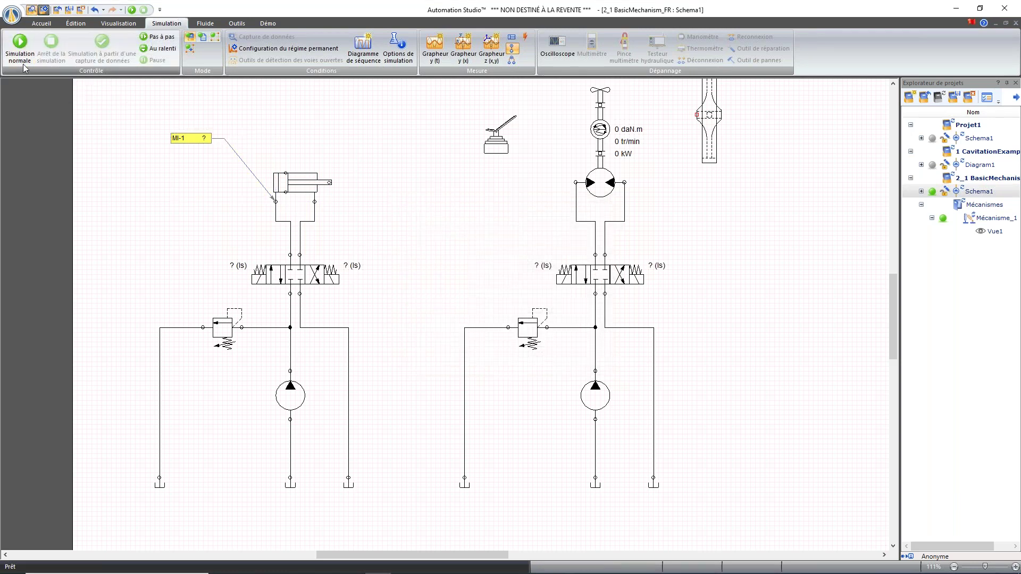
# Start the normal simulation of Schema1 and shift the cylinder's directional valve to extend the rod.
pyautogui.click(20, 45)
pyautogui.click(275, 275)
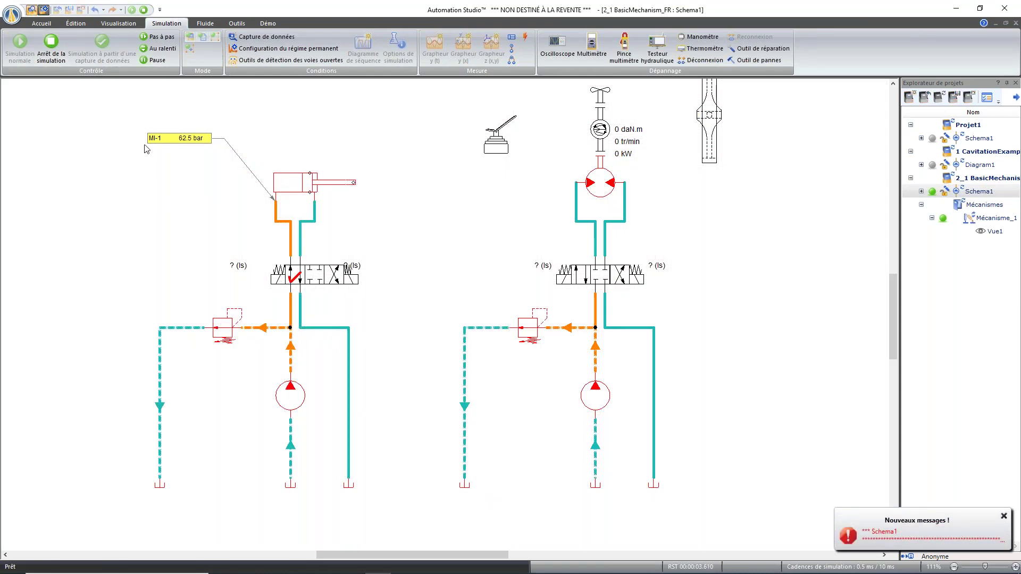
# Retract the cylinder rod, lower its relief valve's opening pressure to about 30 bar, and extend the rod again.
pyautogui.click(228, 340)
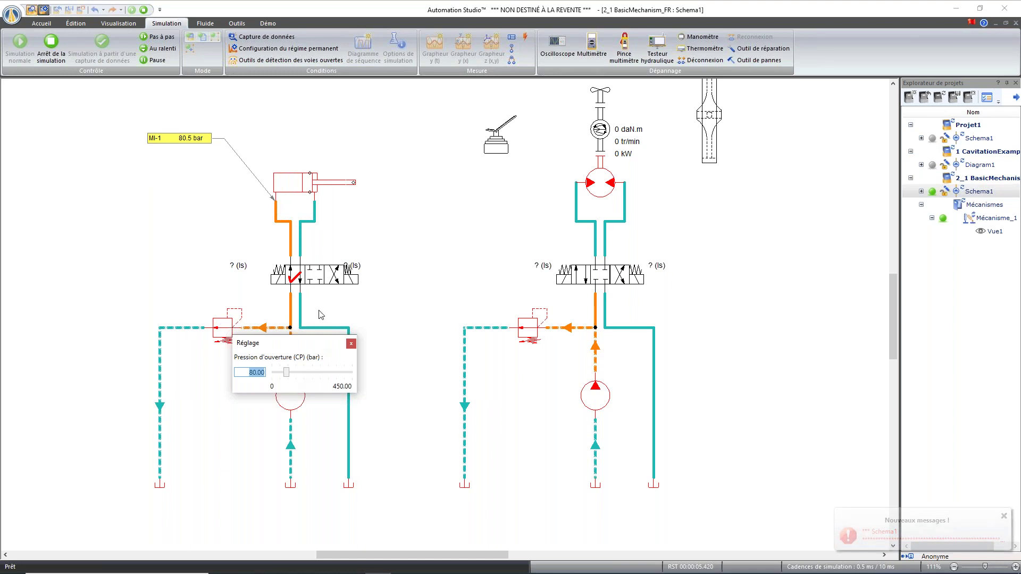
pyautogui.click(318, 287)
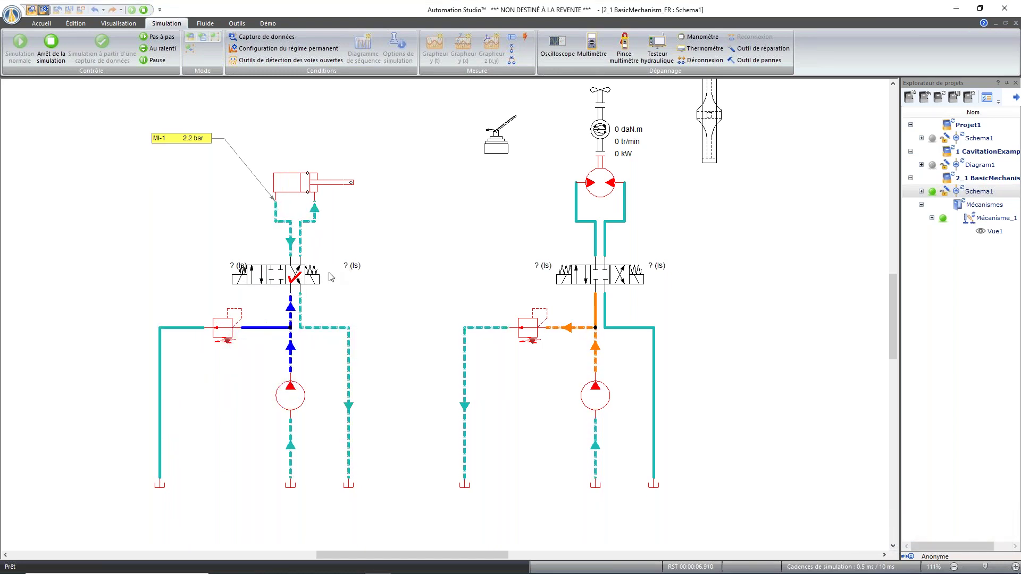
pyautogui.click(229, 341)
pyautogui.moveTo(292, 366); pyautogui.dragTo(283, 371)
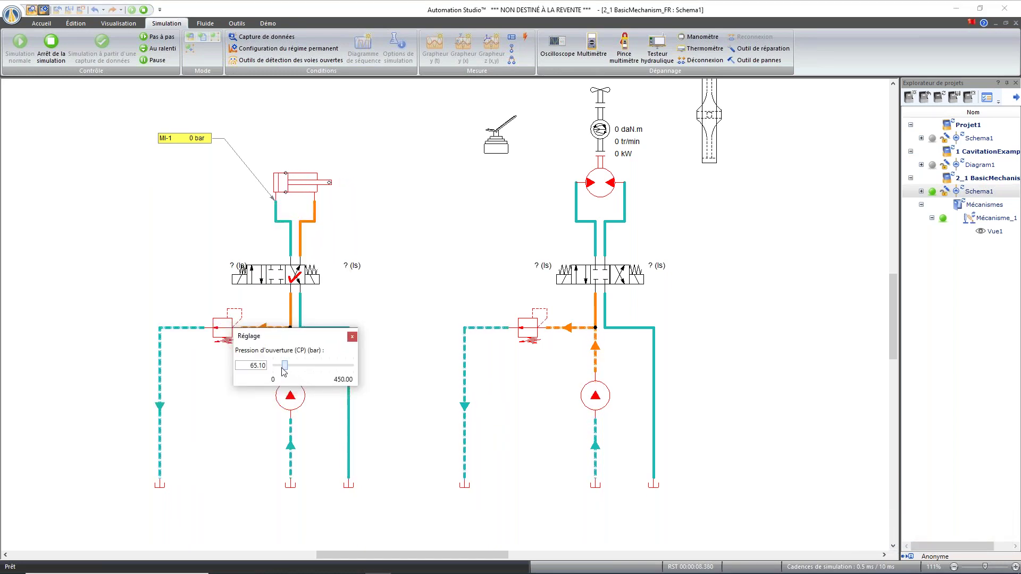
pyautogui.click(259, 280)
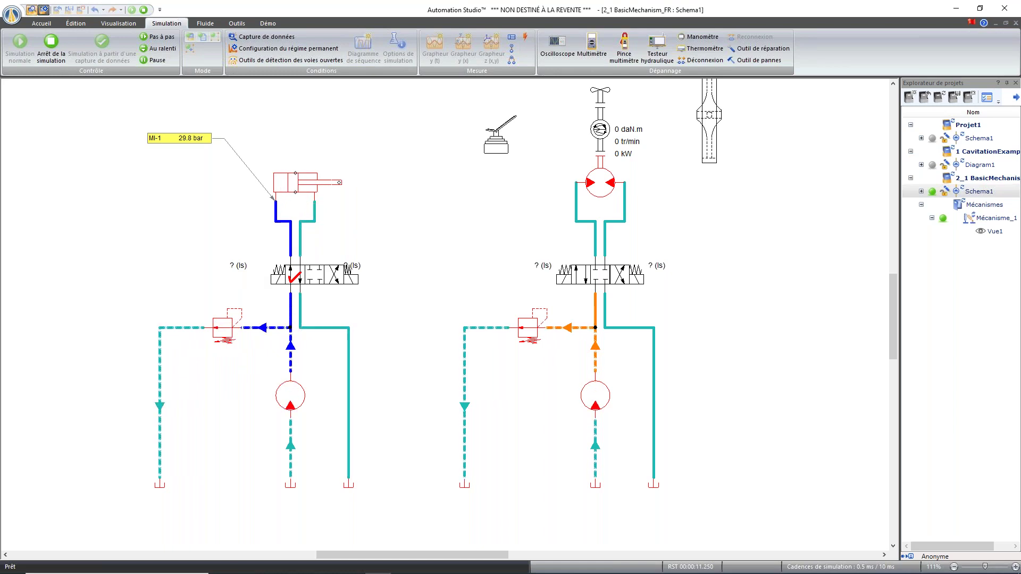
# Raise the cylinder circuit's relief valve opening pressure to about 196 bar during extension, and stop the simulation.
pyautogui.scroll(3, 157, 219)
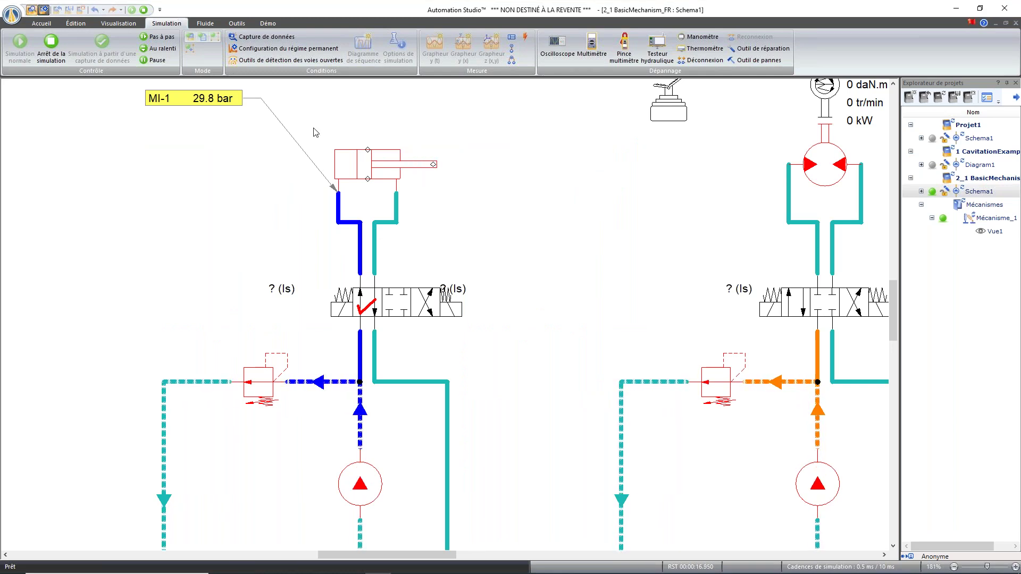
pyautogui.click(248, 373)
pyautogui.moveTo(278, 377); pyautogui.dragTo(180, 312)
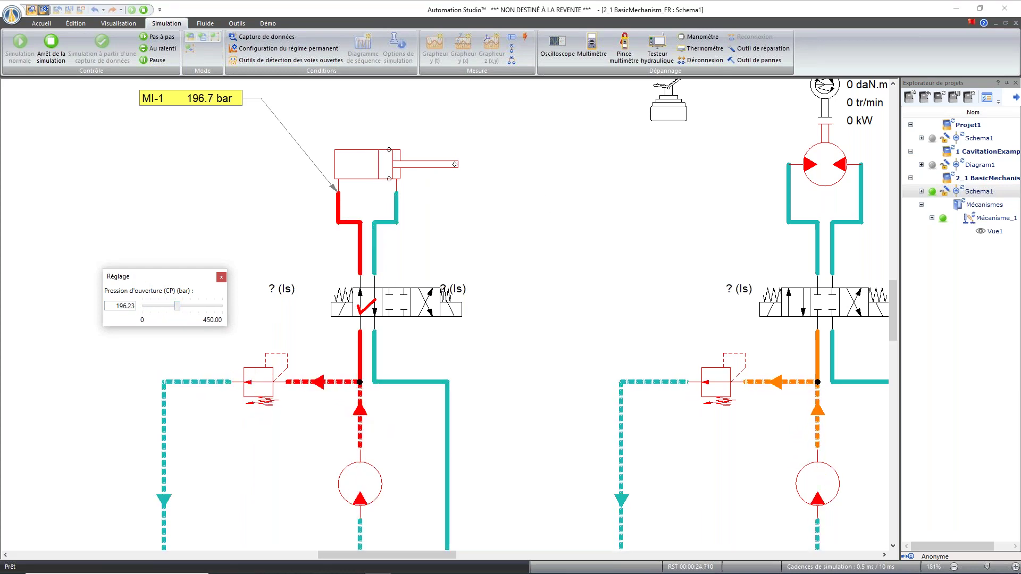
pyautogui.click(51, 43)
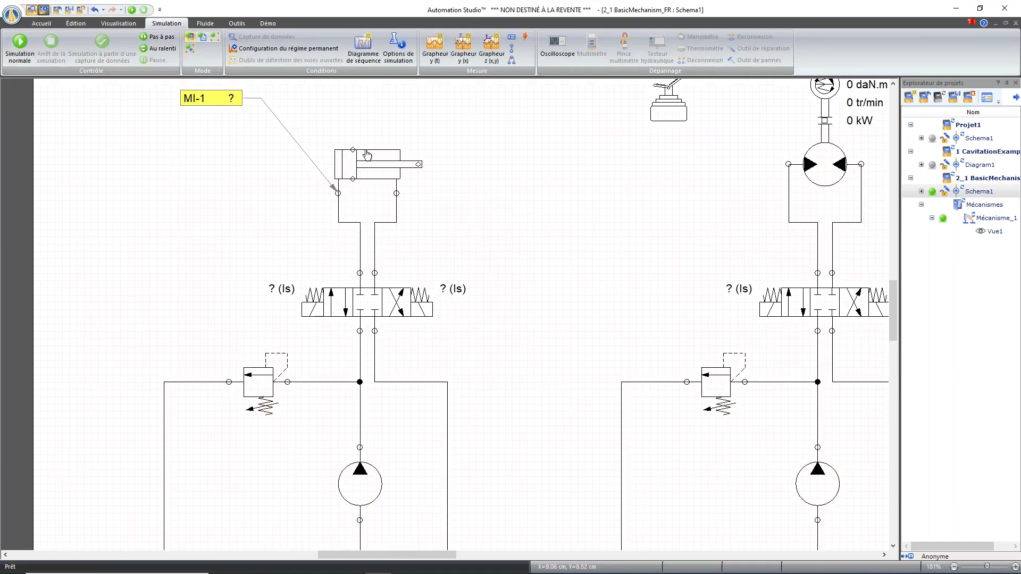
# Open the variable assignment in the properties of the bidirectional hydraulic motor.
pyautogui.moveTo(431, 186)
pyautogui.scroll(-2, 554, 256)
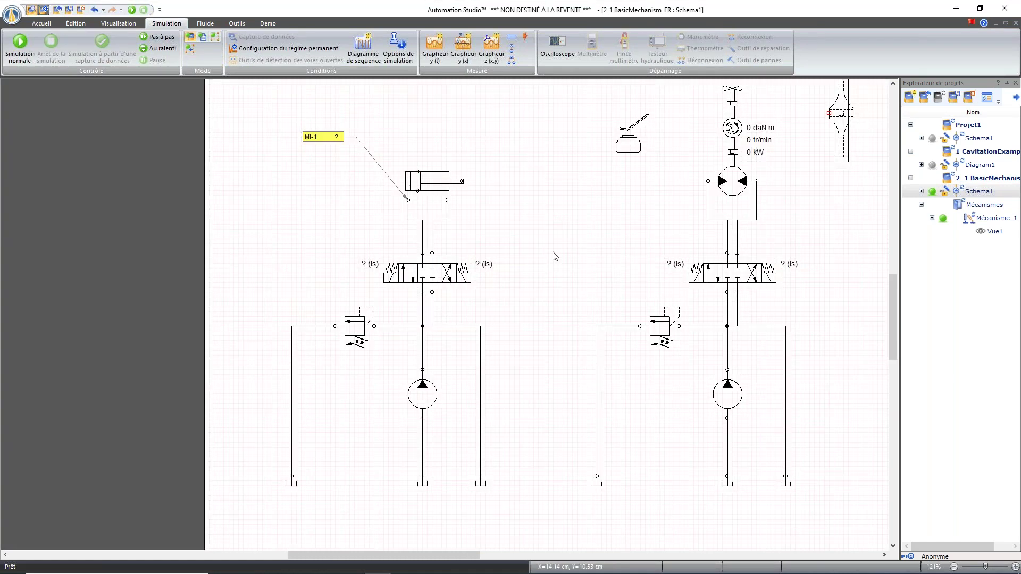
pyautogui.moveTo(456, 555); pyautogui.dragTo(504, 561)
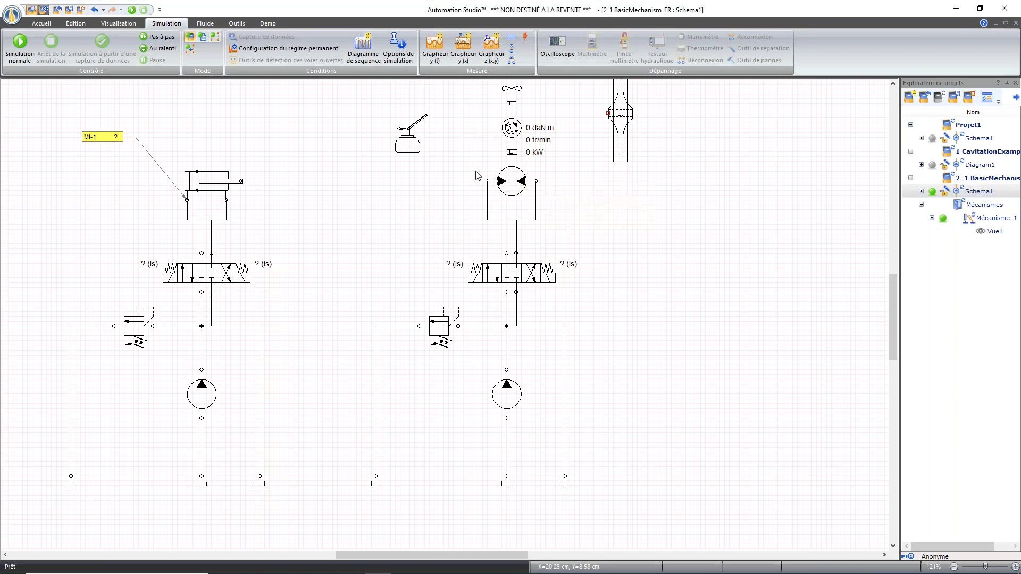
pyautogui.scroll(1, 579, 192)
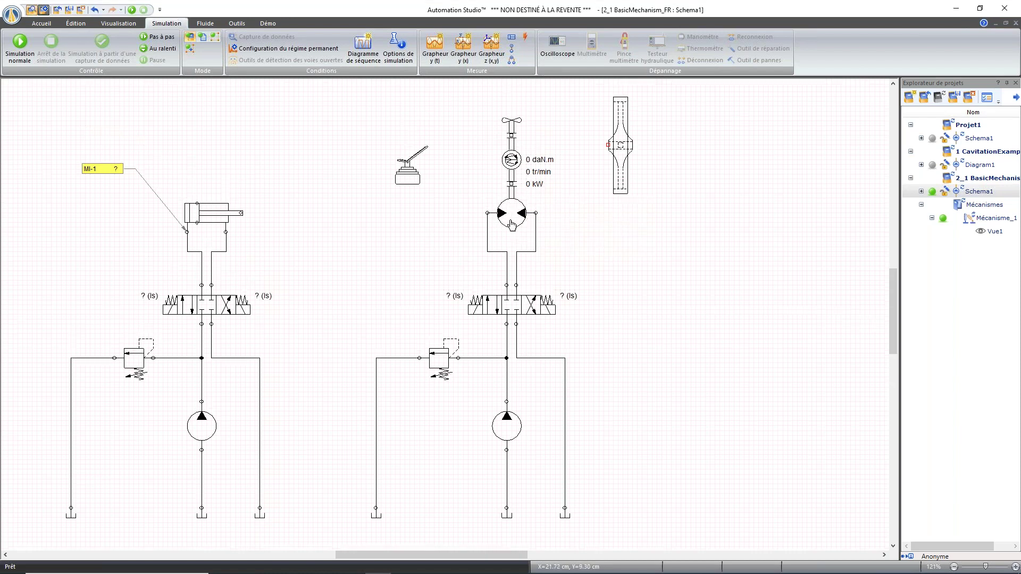
pyautogui.moveTo(512, 224)
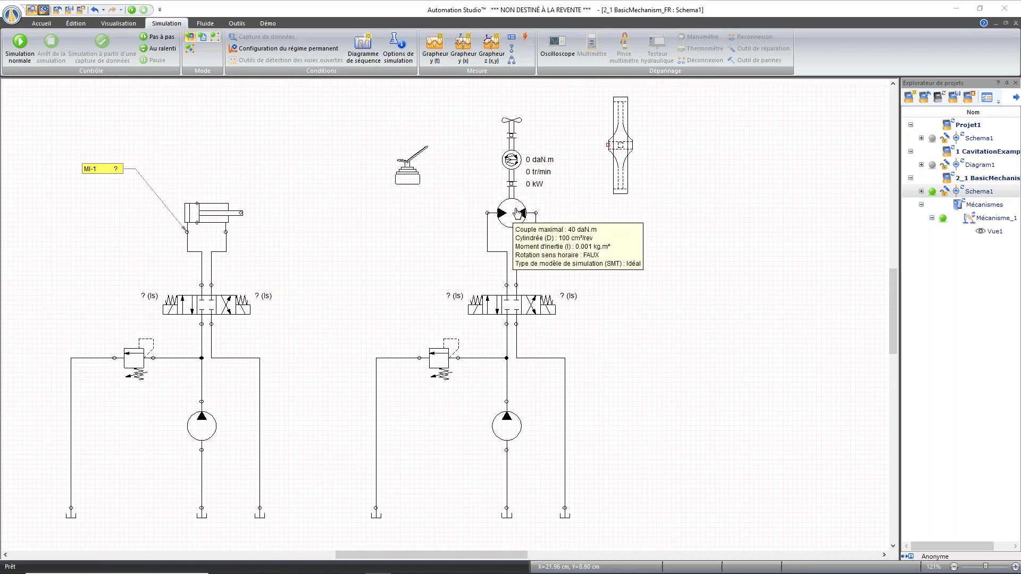
pyautogui.doubleClick(516, 215)
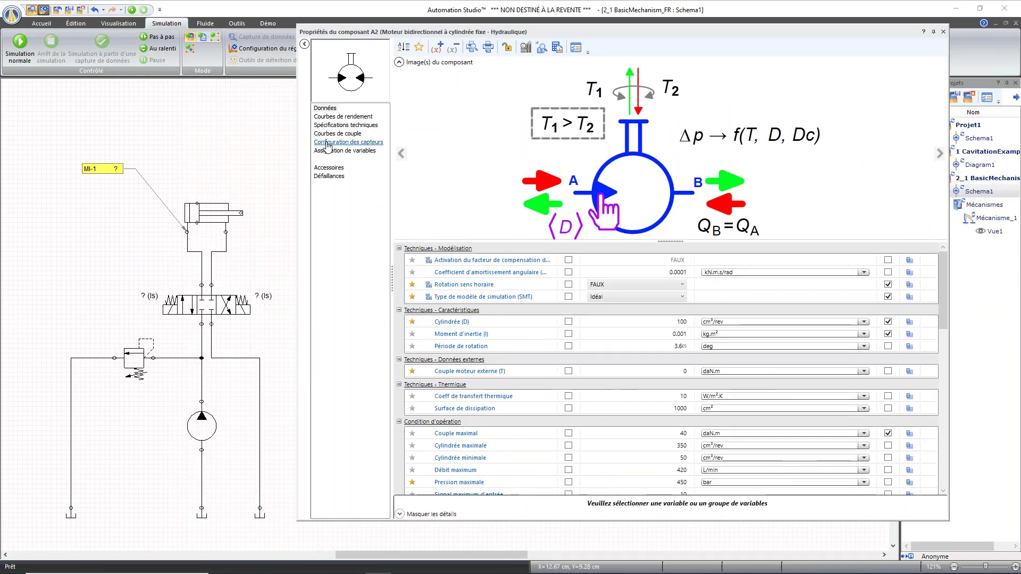
pyautogui.click(331, 152)
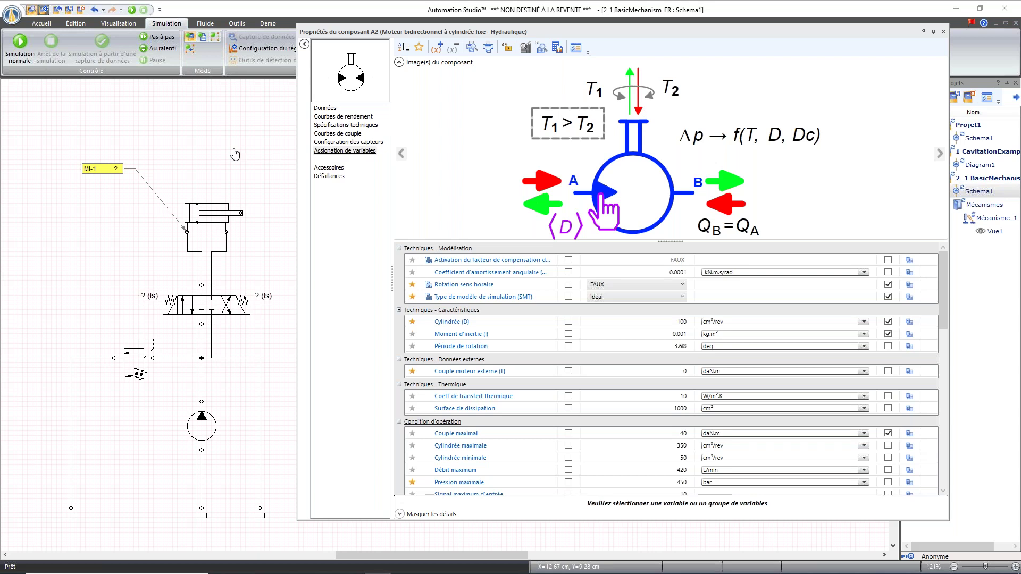
pyautogui.click(221, 210)
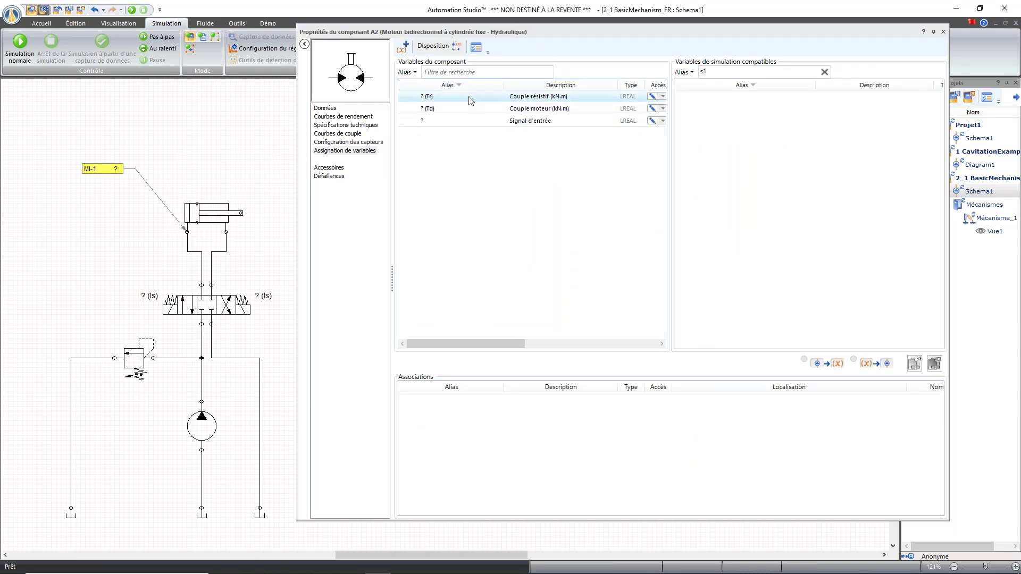
# Associate the motor's resistive torque variable (Couple résistif) with the pedal's PD output signal and check the link.
pyautogui.click(446, 99)
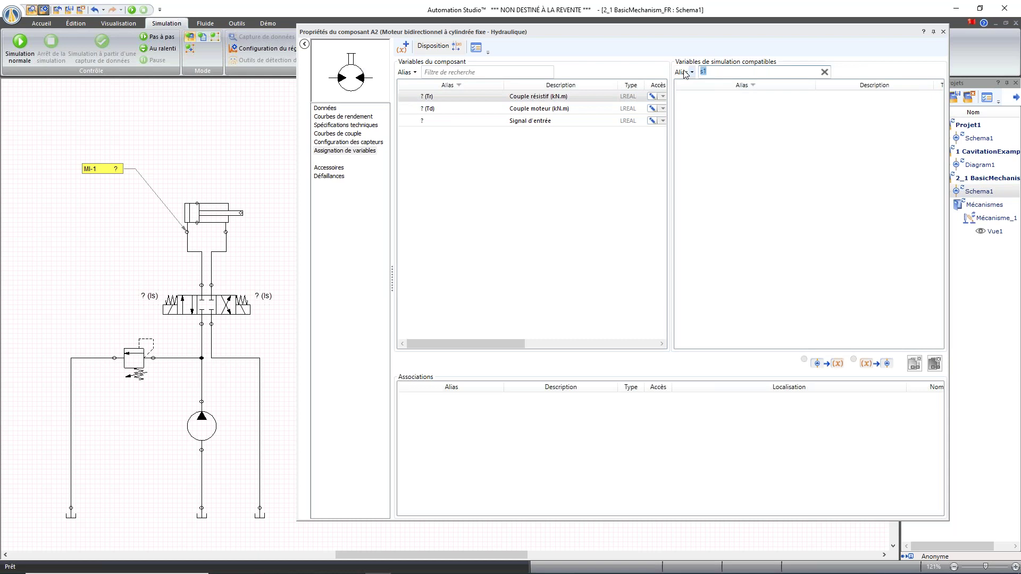
pyautogui.write('pd')
pyautogui.click(708, 96)
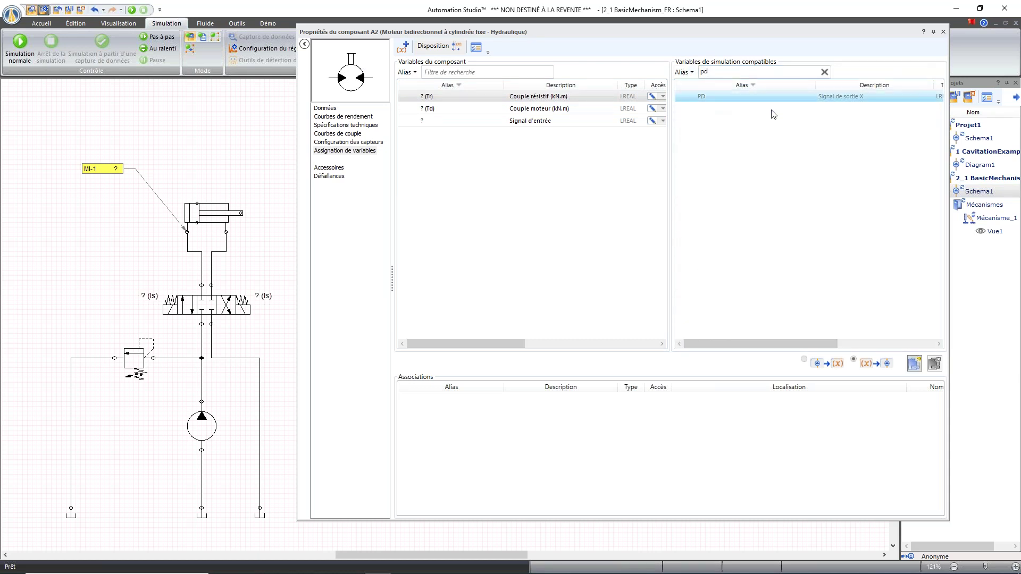
pyautogui.click(914, 363)
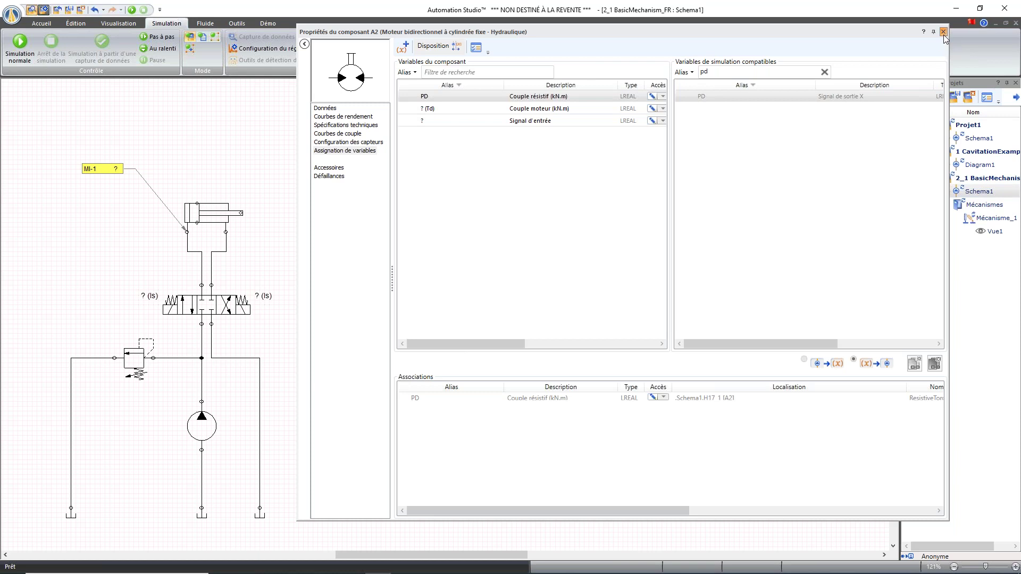
pyautogui.click(943, 33)
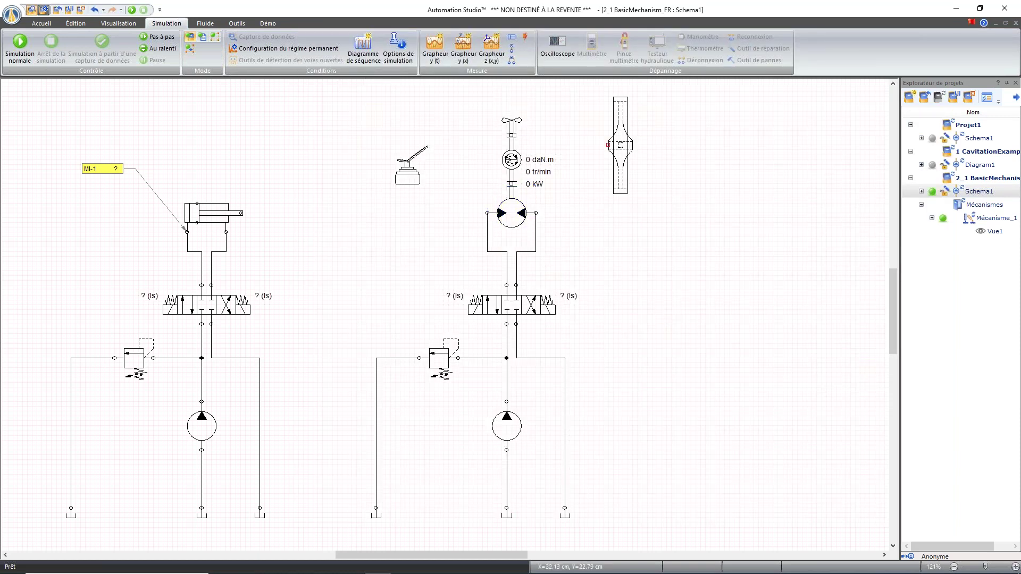
pyautogui.doubleClick(509, 219)
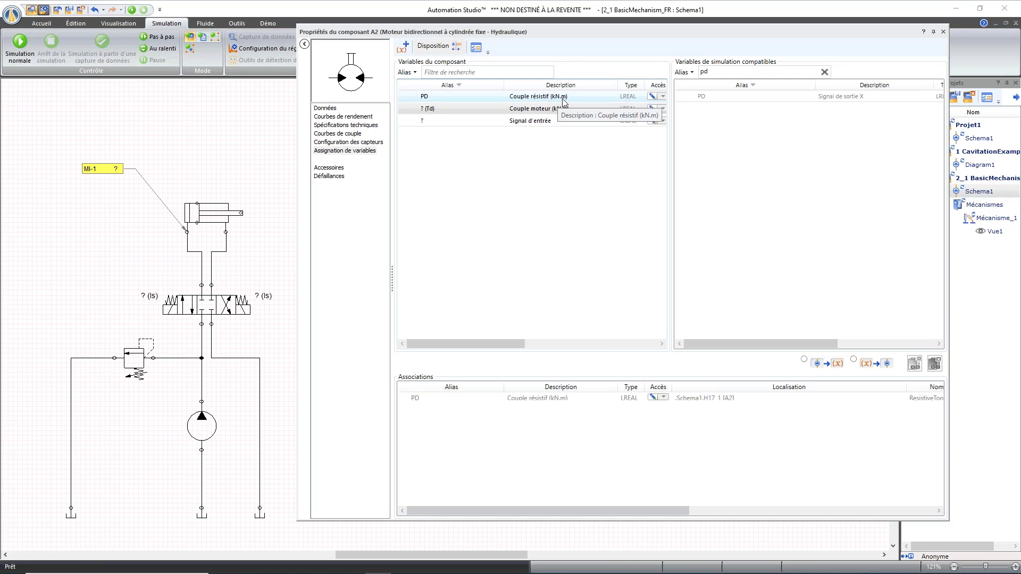
pyautogui.click(943, 31)
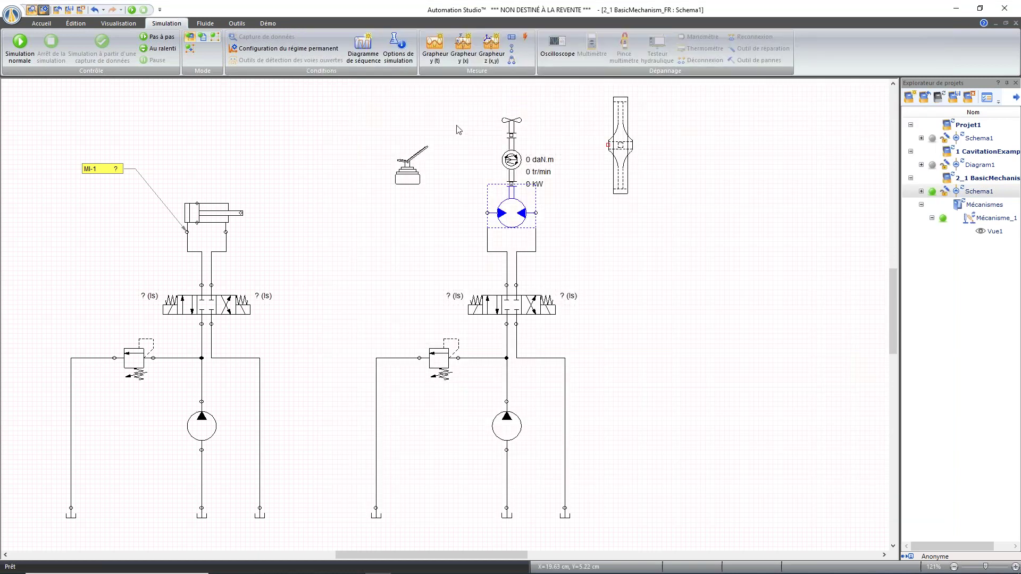
# Run the normal simulation with the motor's directional valve shifted and the PD1 pedal output set to 0.52.
pyautogui.click(20, 46)
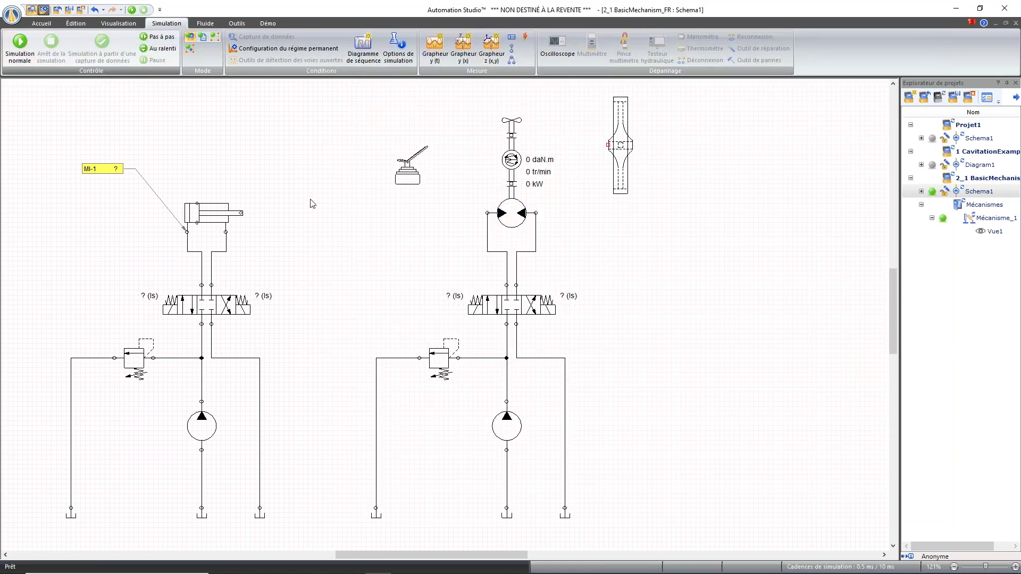
pyautogui.click(420, 181)
pyautogui.moveTo(445, 182); pyautogui.dragTo(363, 204)
pyautogui.click(510, 296)
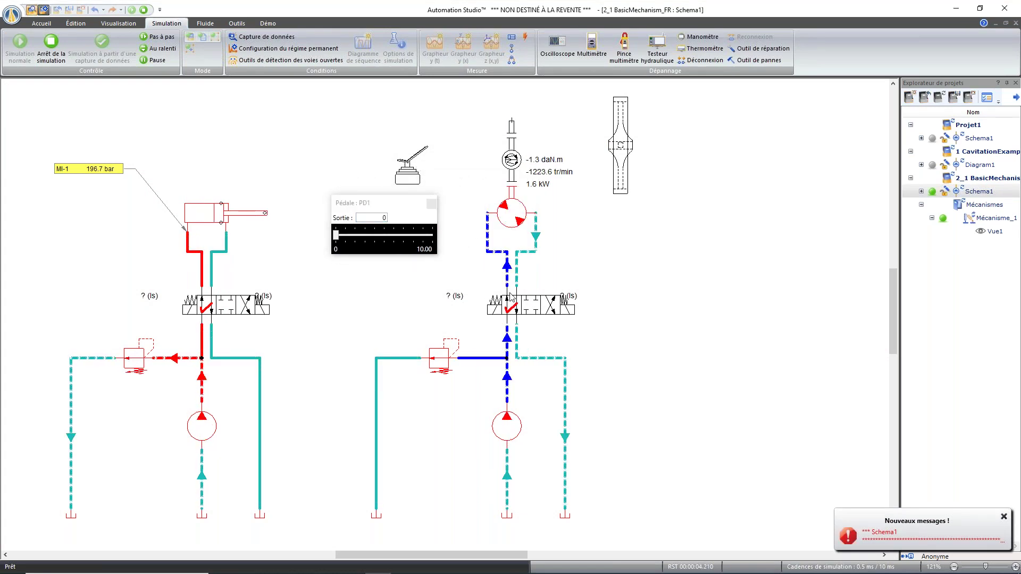
pyautogui.click(342, 239)
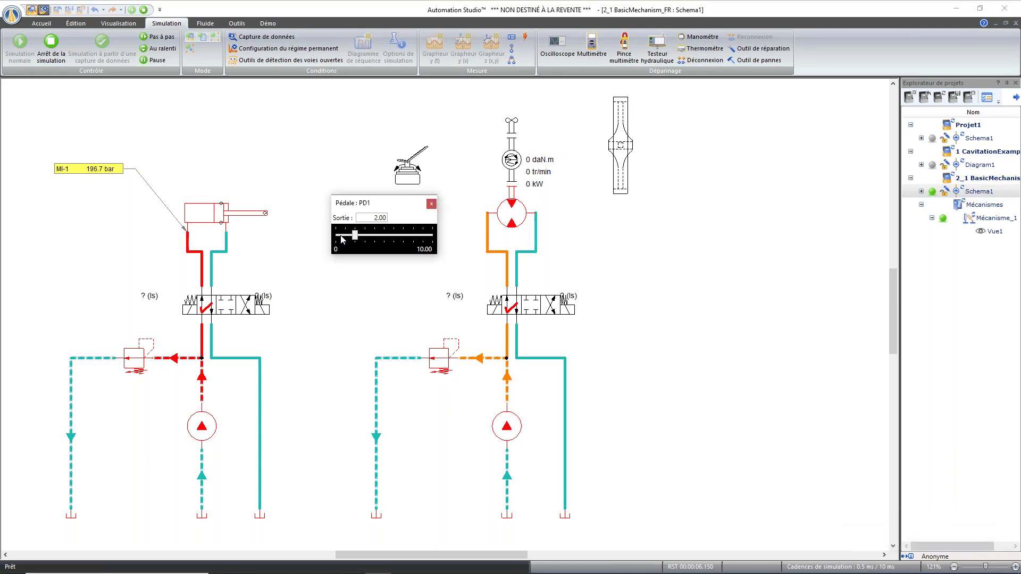
pyautogui.moveTo(354, 236); pyautogui.dragTo(340, 237)
# Raise the motor circuit's relief valve opening pressure to about 327 bar, and stop the simulation after observing the motor.
pyautogui.click(428, 382)
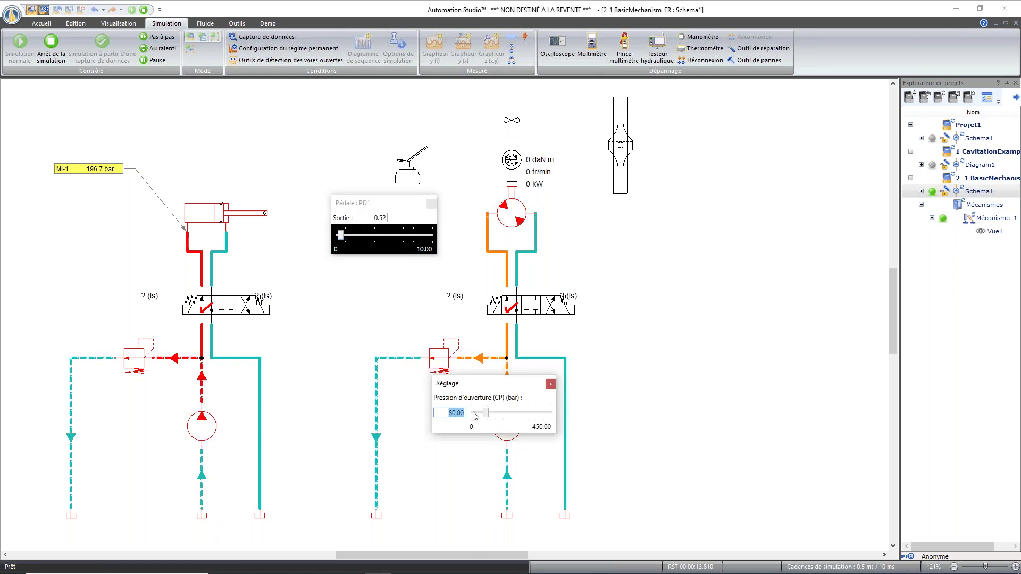
pyautogui.moveTo(486, 415); pyautogui.dragTo(531, 415)
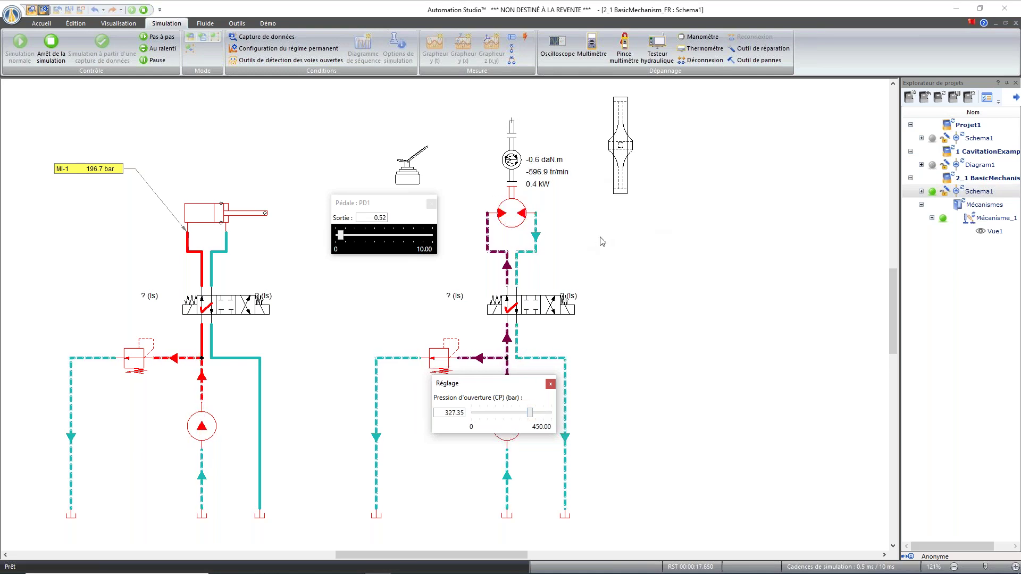
pyautogui.click(433, 205)
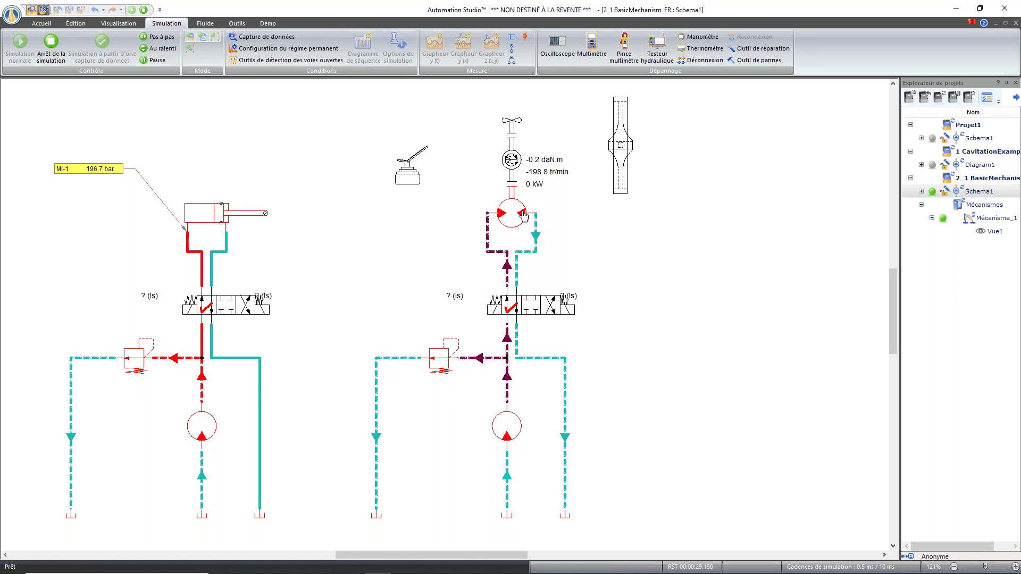
pyautogui.hotkey('shift', 'F5')
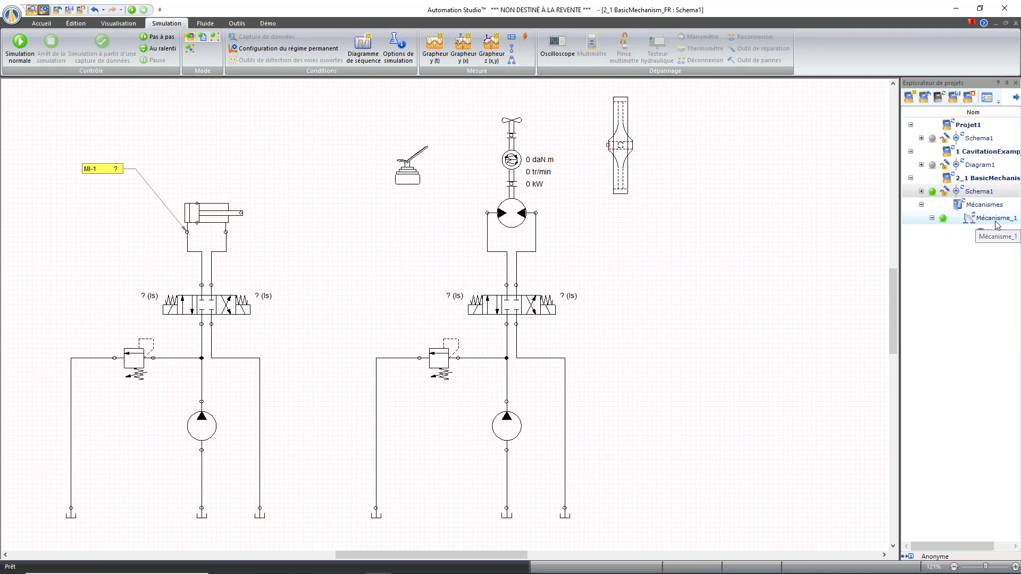
# Display Vue1 of Mécanisme_1 in the mechanism viewer, with the window enlarged and the whole mechanism fitted to it.
pyautogui.click(997, 225)
pyautogui.doubleClick(995, 222)
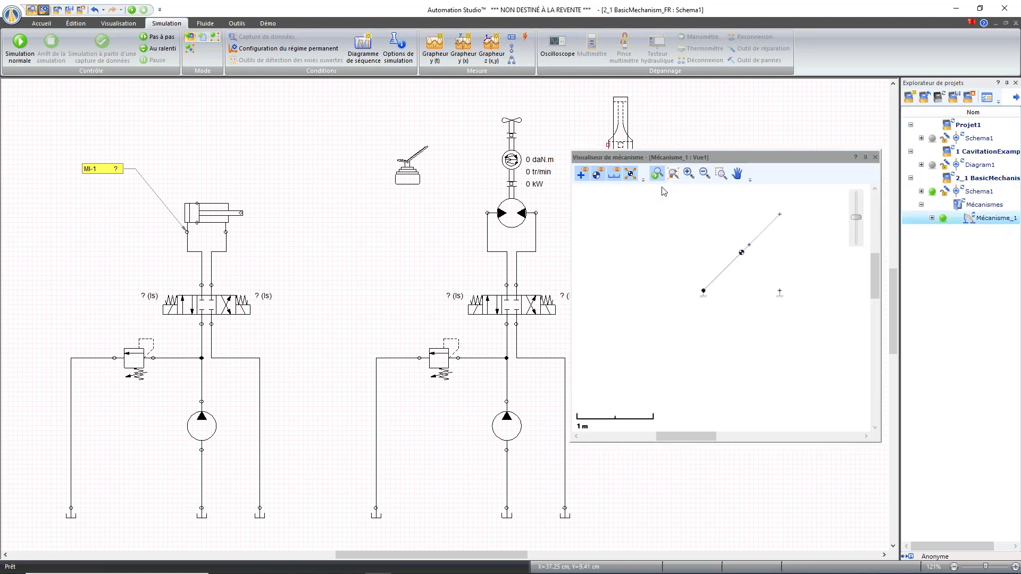
pyautogui.moveTo(734, 159); pyautogui.dragTo(667, 123)
pyautogui.moveTo(803, 415); pyautogui.dragTo(886, 559)
pyautogui.moveTo(691, 123); pyautogui.dragTo(600, 105)
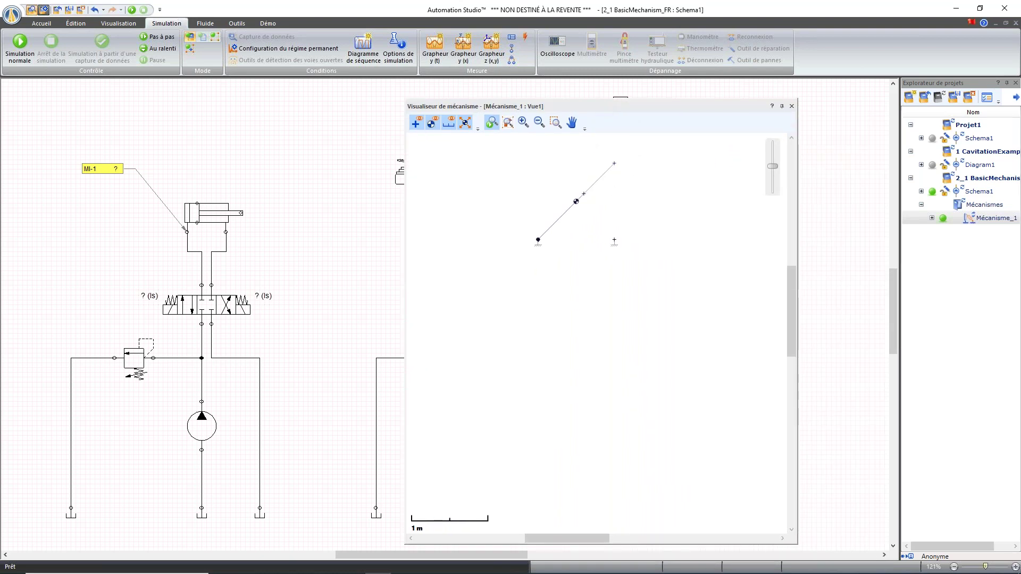
pyautogui.moveTo(973, 563)
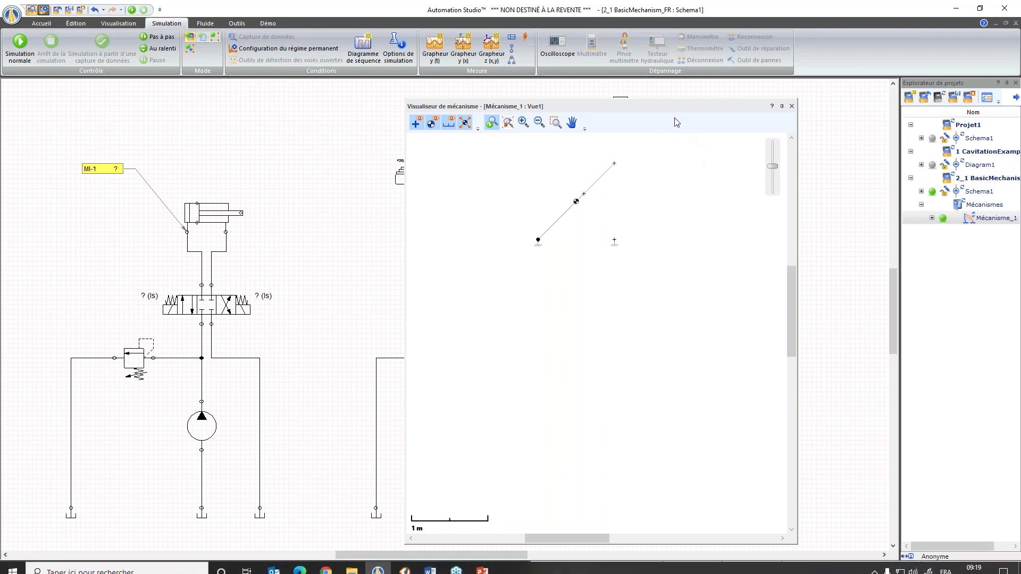
pyautogui.click(508, 123)
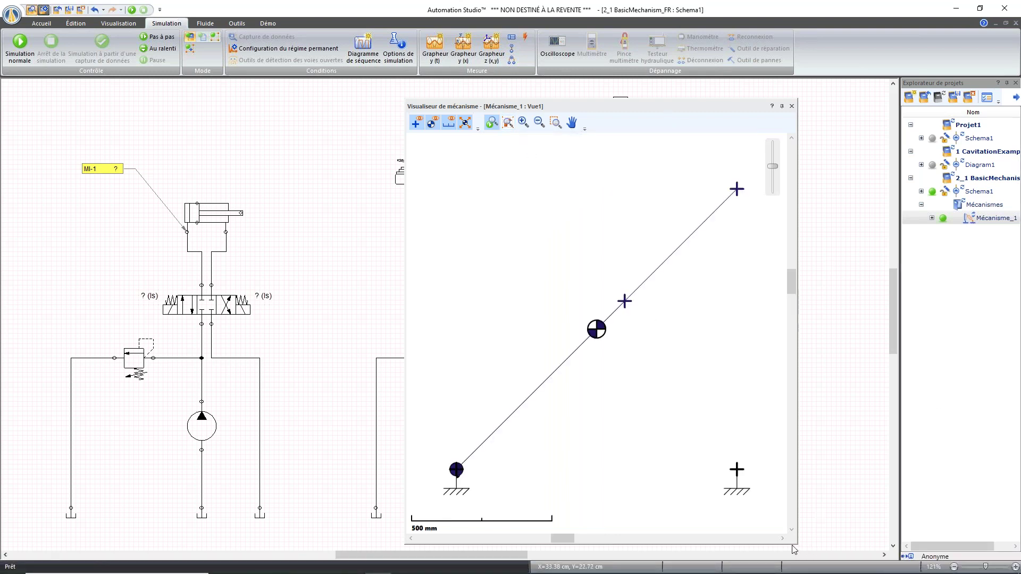
pyautogui.moveTo(794, 542); pyautogui.dragTo(873, 546)
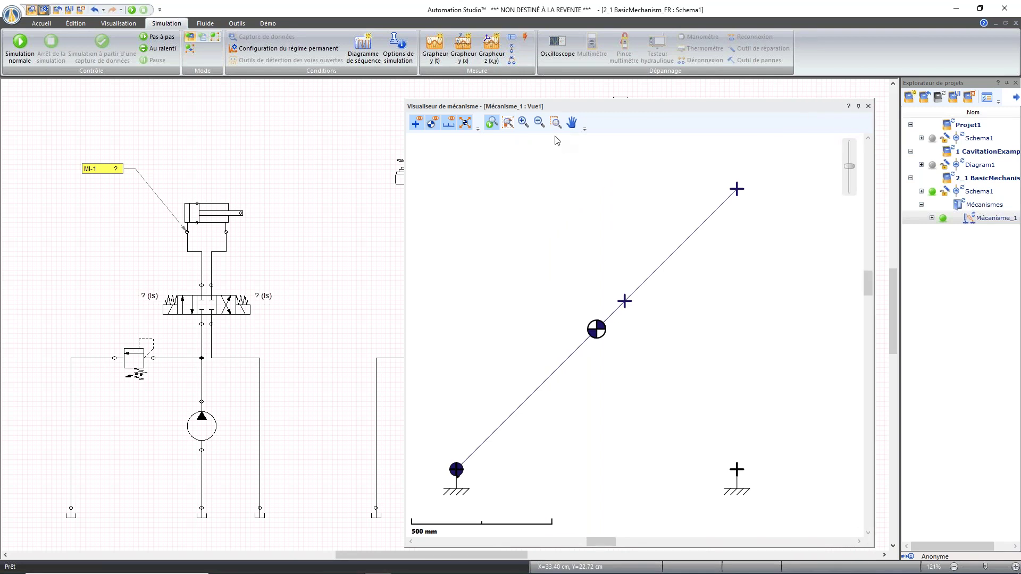
pyautogui.moveTo(558, 106); pyautogui.dragTo(601, 73)
# Open the mechanism manager for the 2_1 BasicMechanism_FR project and arrange its window beside the mechanism viewer.
pyautogui.click(205, 23)
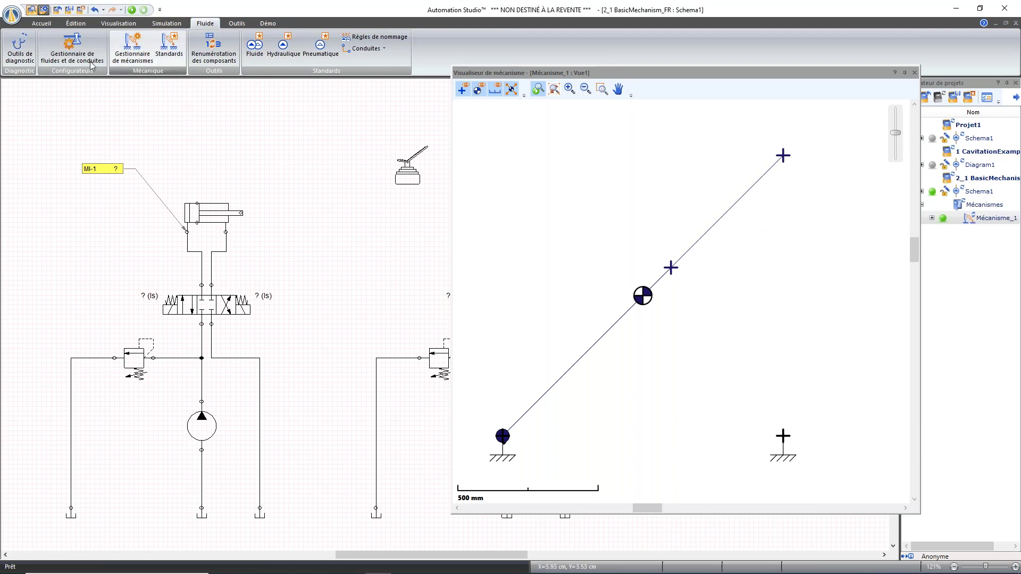
pyautogui.click(122, 57)
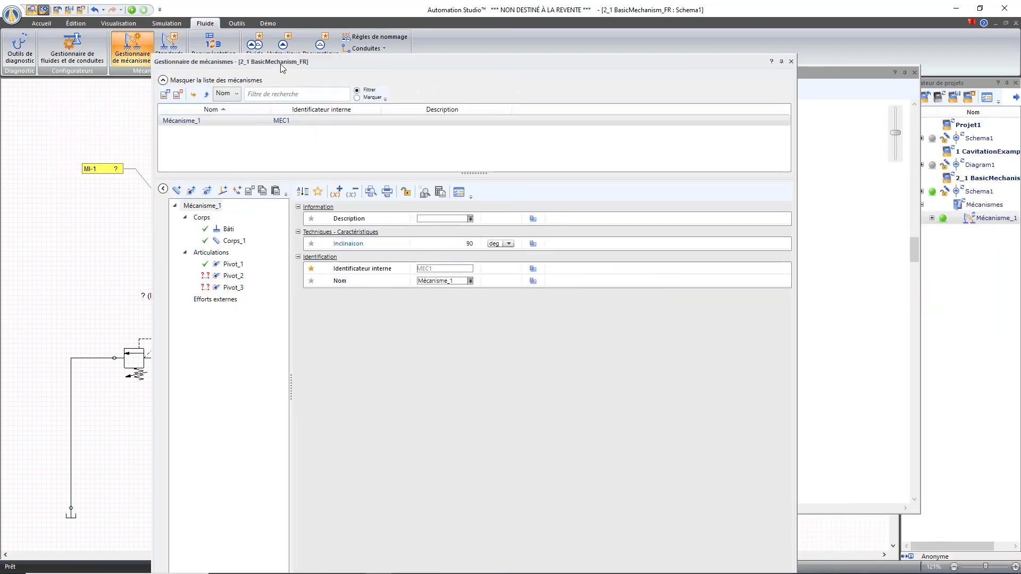
pyautogui.moveTo(280, 67); pyautogui.dragTo(125, 61)
pyautogui.moveTo(637, 46); pyautogui.dragTo(371, 108)
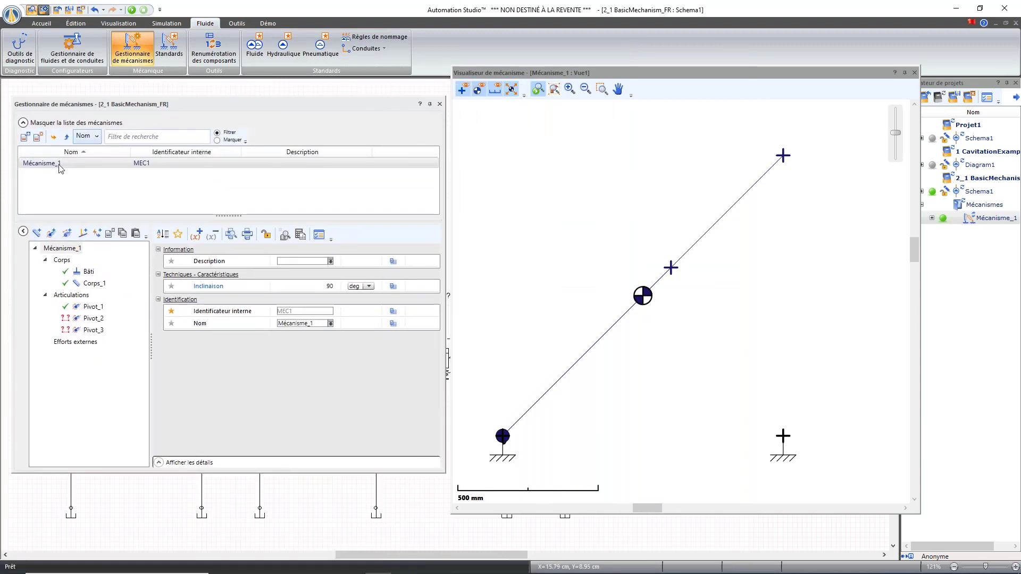
# Examine the coordinates of mechanical nodes Nœud_1 and Nœud_2 on the Bâti body, enlarging the mechanism manager window to show their properties.
pyautogui.click(89, 272)
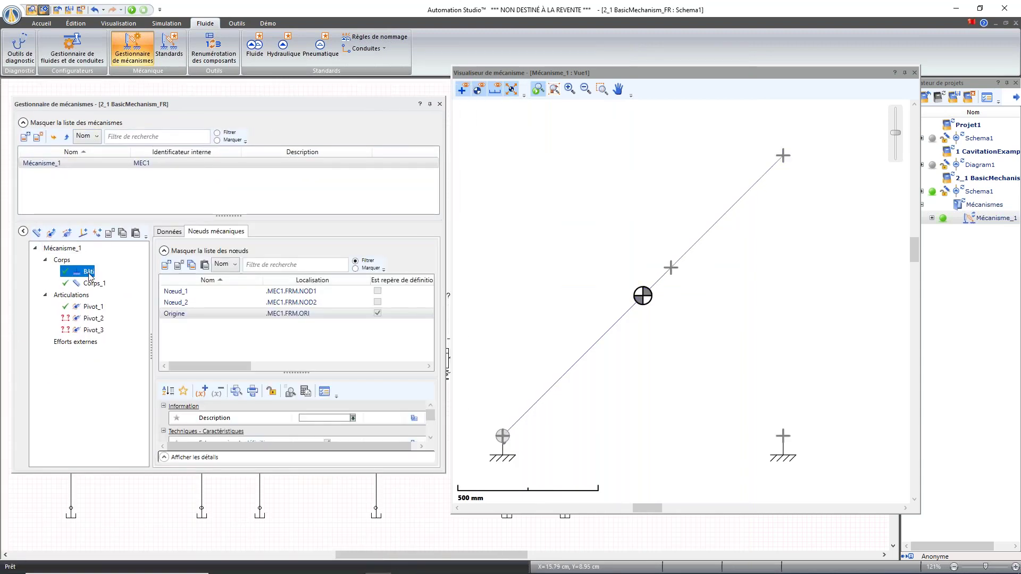
pyautogui.moveTo(172, 295); pyautogui.dragTo(176, 304)
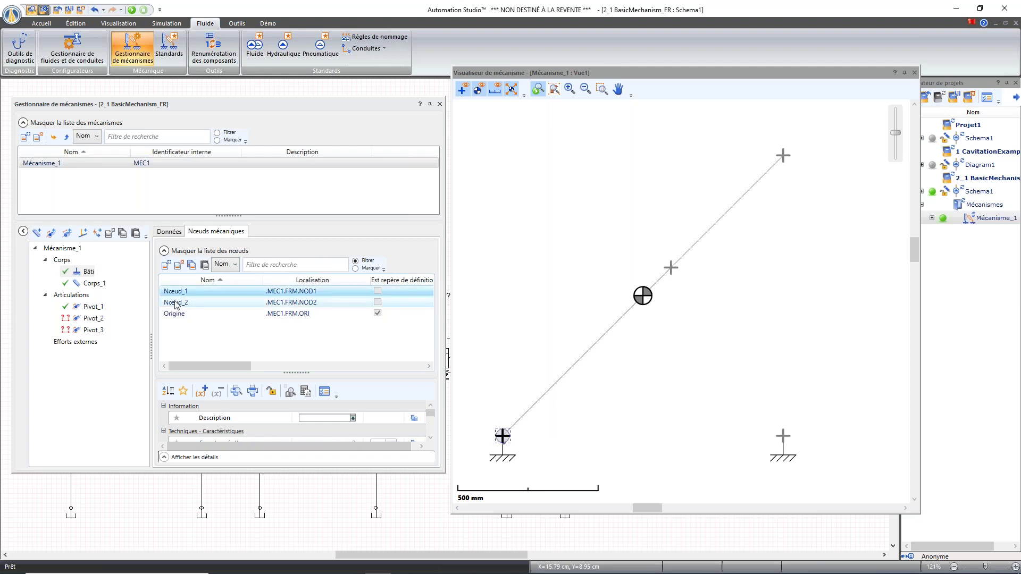
pyautogui.click(175, 304)
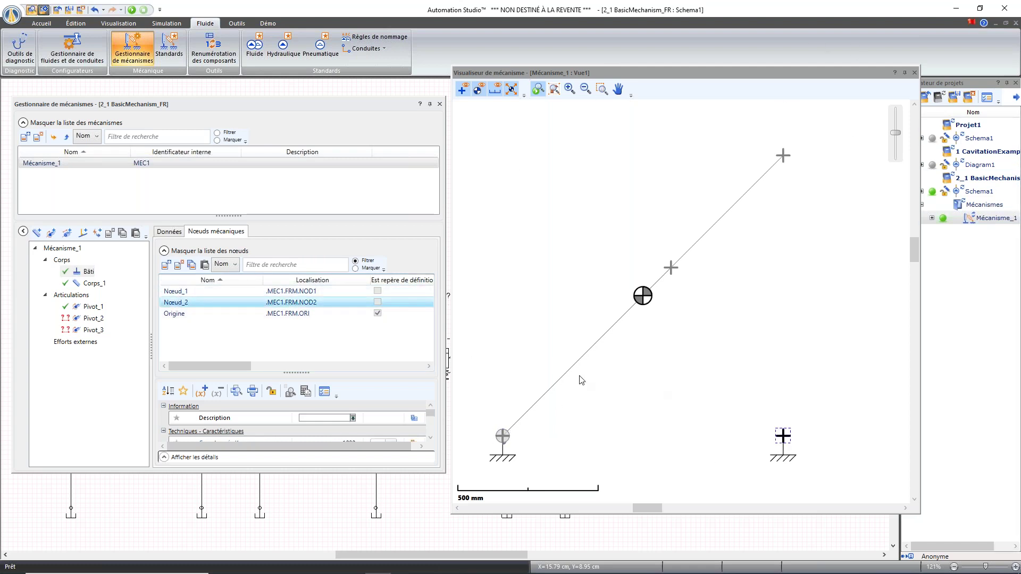
pyautogui.click(175, 292)
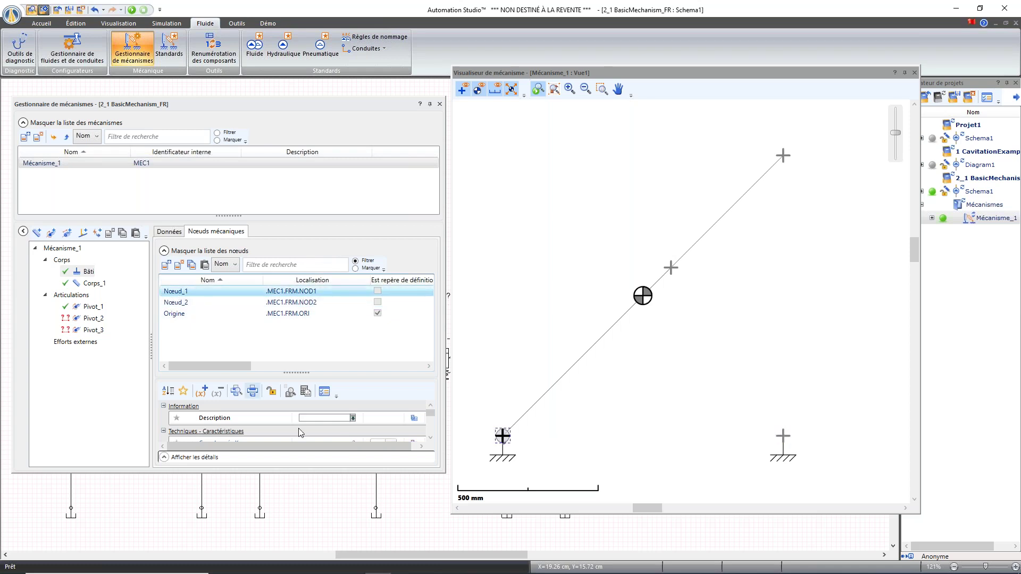
pyautogui.moveTo(445, 474); pyautogui.dragTo(494, 555)
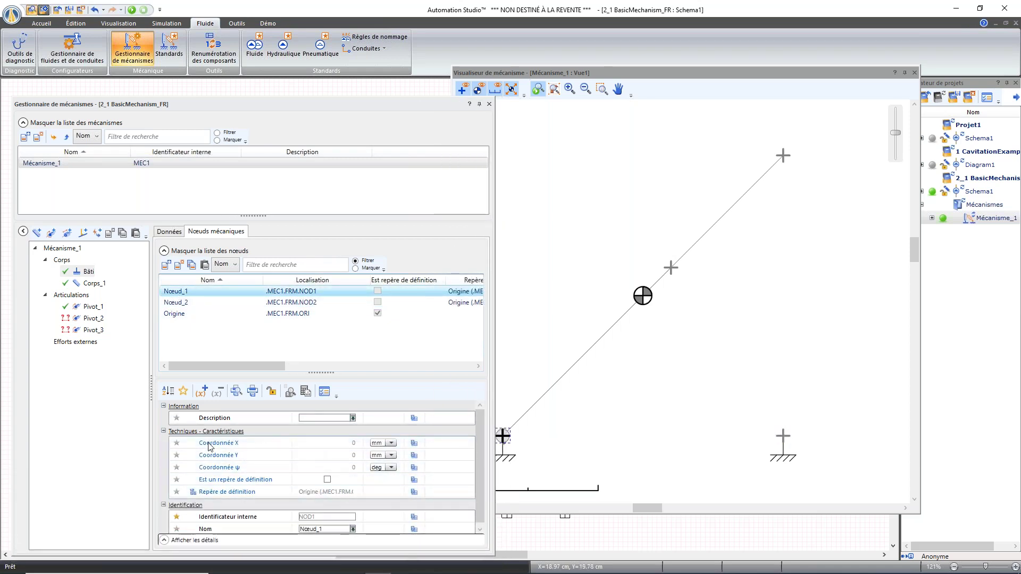
pyautogui.moveTo(362, 105); pyautogui.dragTo(281, 106)
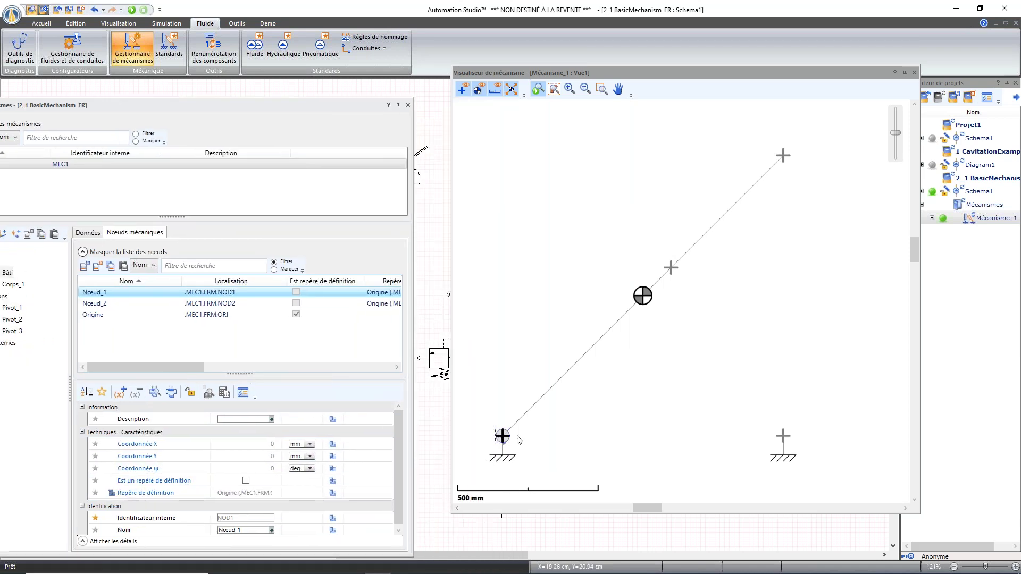
pyautogui.moveTo(372, 105); pyautogui.dragTo(406, 143)
# Examine the mechanical nodes of Corps_1, including the centre of mass and Nœud_2, and locate them in the mechanism viewer.
pyautogui.click(114, 313)
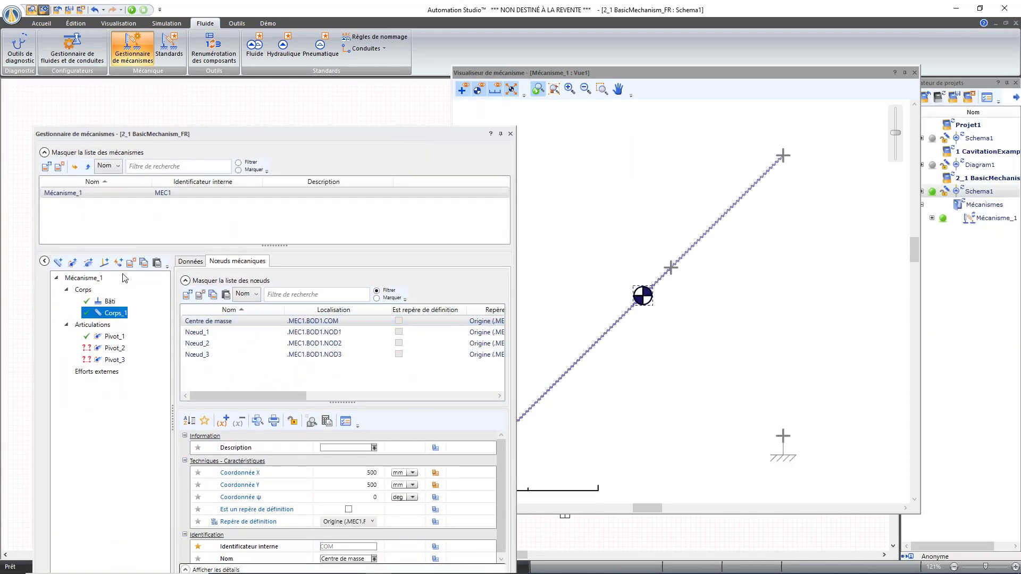
pyautogui.moveTo(194, 134); pyautogui.dragTo(152, 90)
pyautogui.click(159, 290)
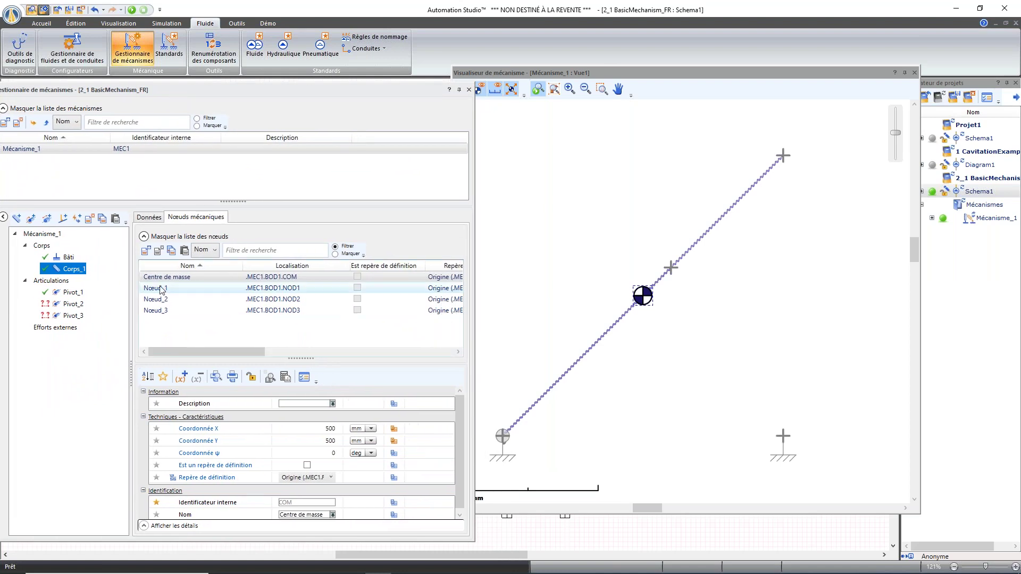
pyautogui.click(159, 299)
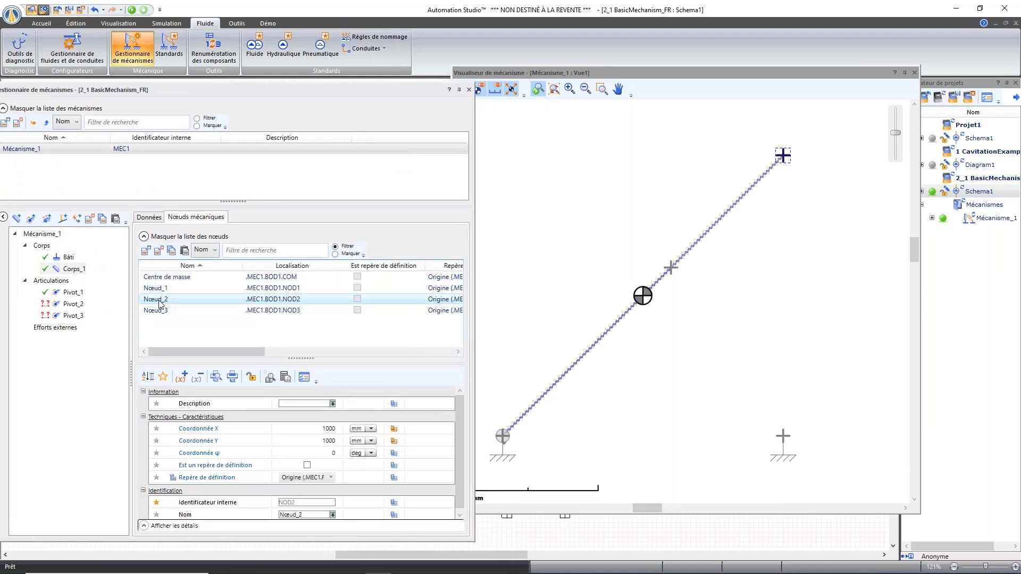
pyautogui.click(637, 299)
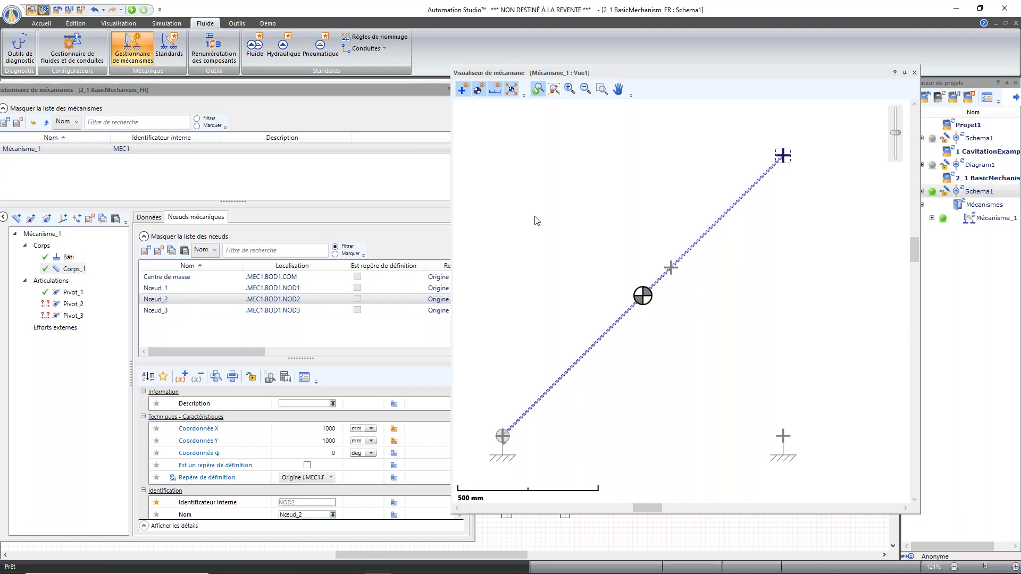
# Review the Corps_1 data for mass and moment of inertia, repositioning the mechanism manager to keep the mechanism in sight.
pyautogui.click(74, 270)
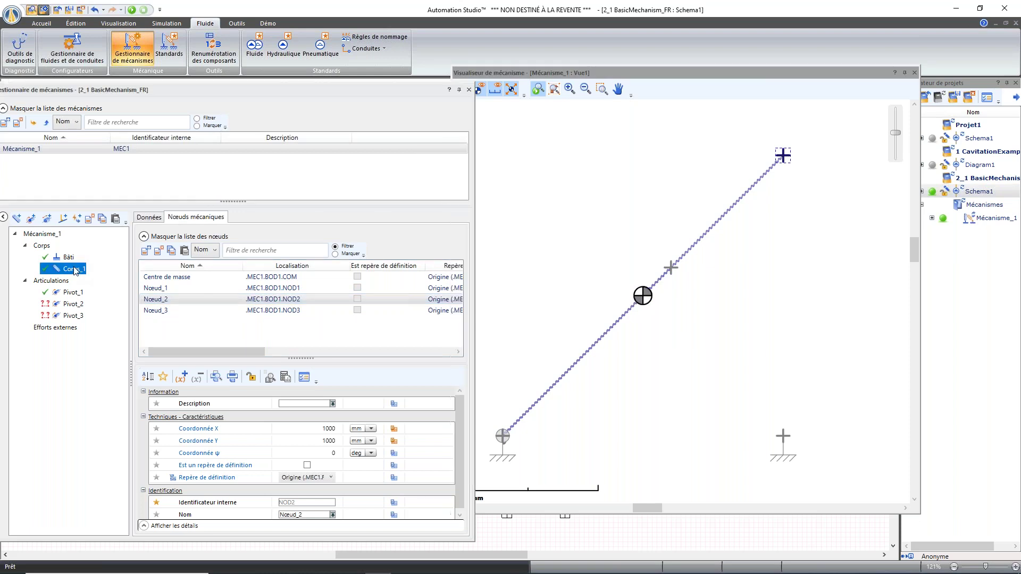
pyautogui.click(165, 279)
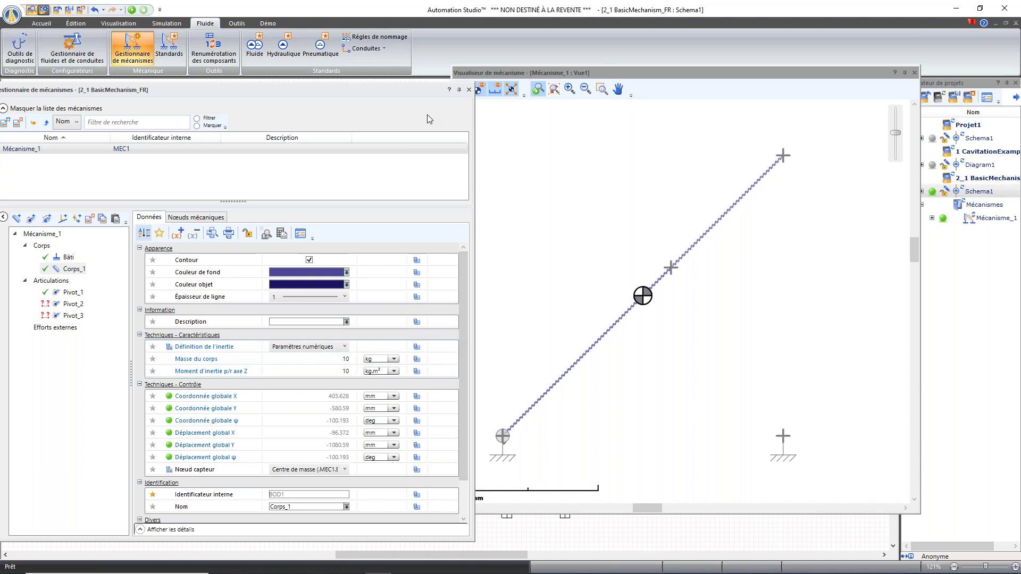
pyautogui.moveTo(437, 80); pyautogui.dragTo(528, 111)
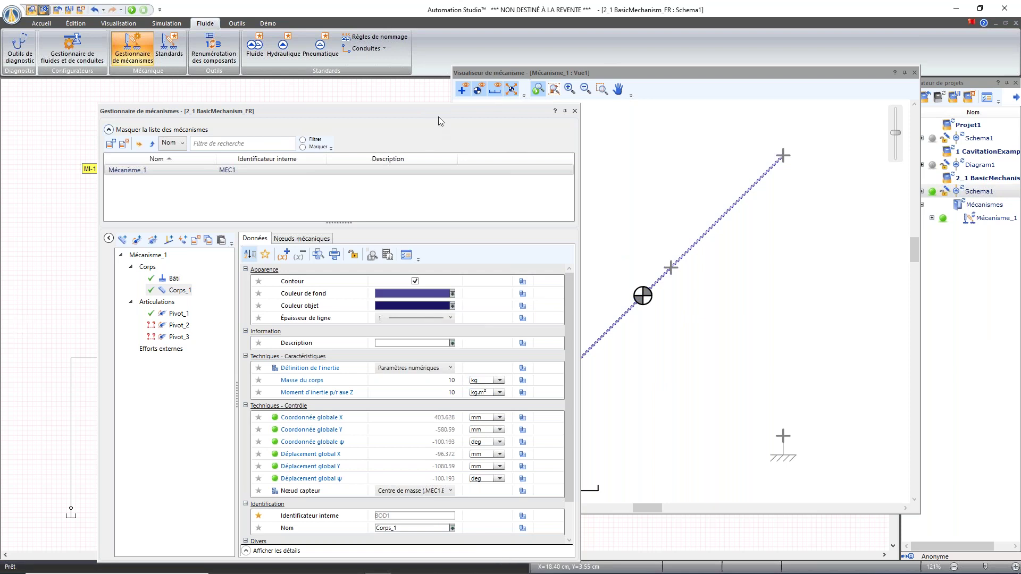
pyautogui.moveTo(488, 111); pyautogui.dragTo(399, 65)
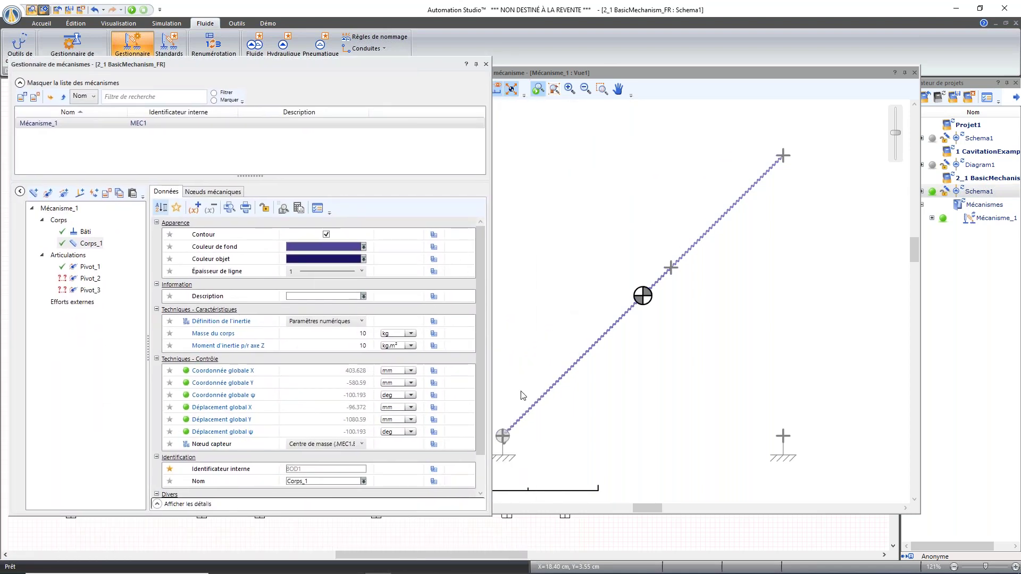
# Inspect the node pairing of Pivot_1, and run the normal simulation briefly to watch the free mechanism move before stopping it.
pyautogui.click(86, 267)
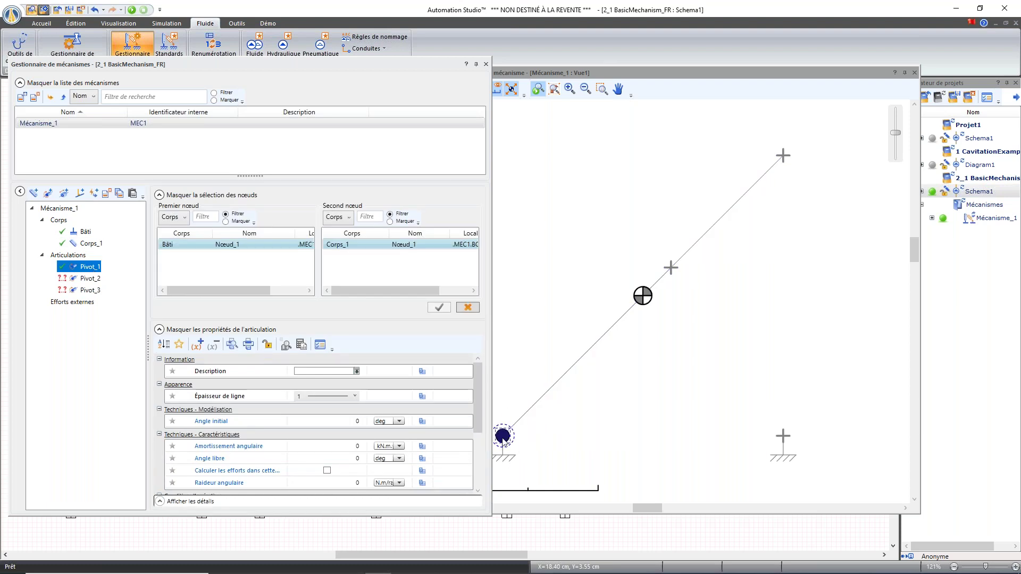
pyautogui.moveTo(215, 65); pyautogui.dragTo(163, 103)
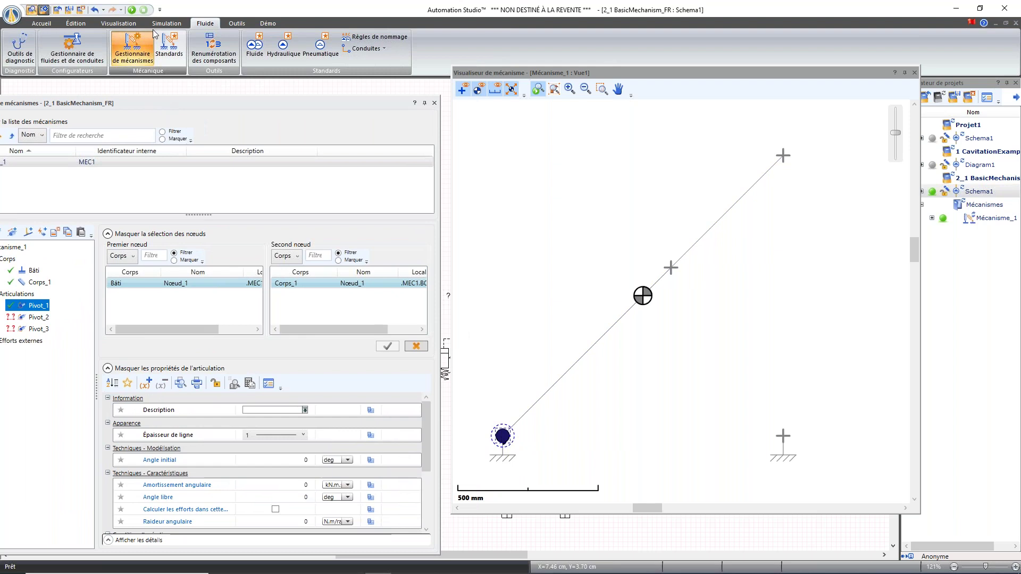
pyautogui.click(167, 22)
pyautogui.click(19, 45)
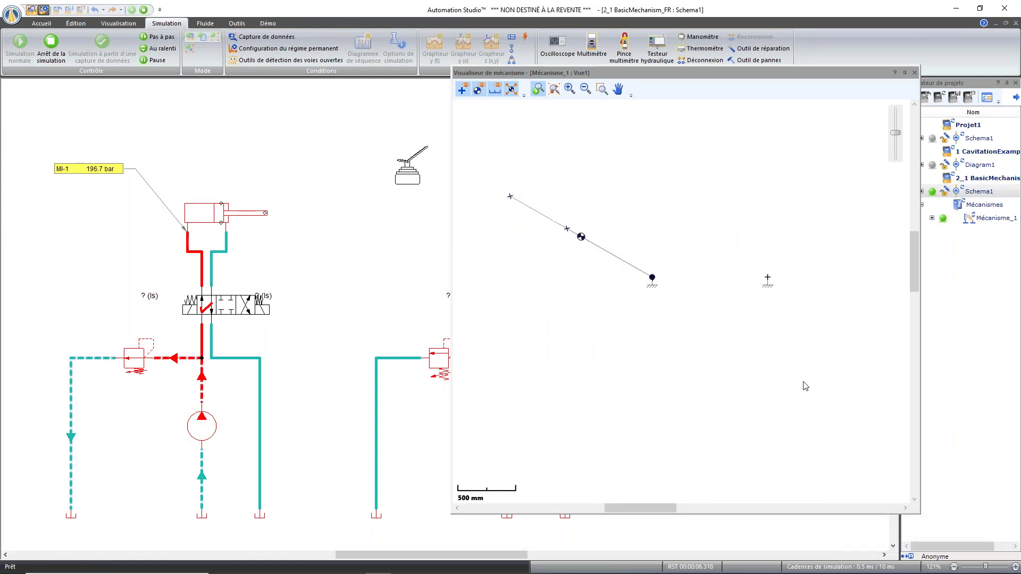
pyautogui.click(61, 59)
# Move the mechanism manager off the cylinder circuit and add the schematic's hydraulic cylinder to the bodies of Mécanisme_1.
pyautogui.moveTo(358, 102); pyautogui.dragTo(687, 67)
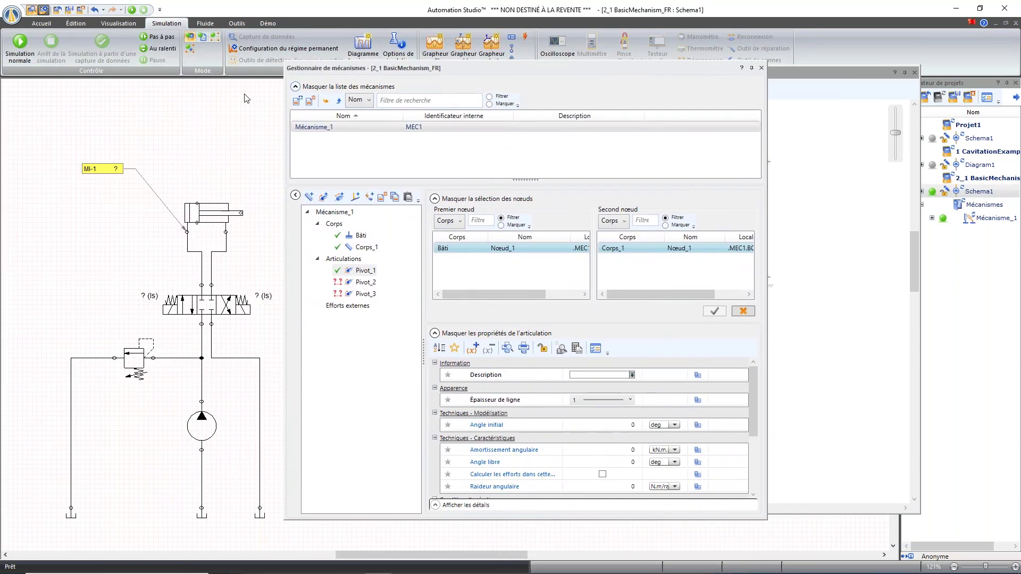
pyautogui.click(205, 215)
pyautogui.moveTo(205, 216); pyautogui.dragTo(348, 294)
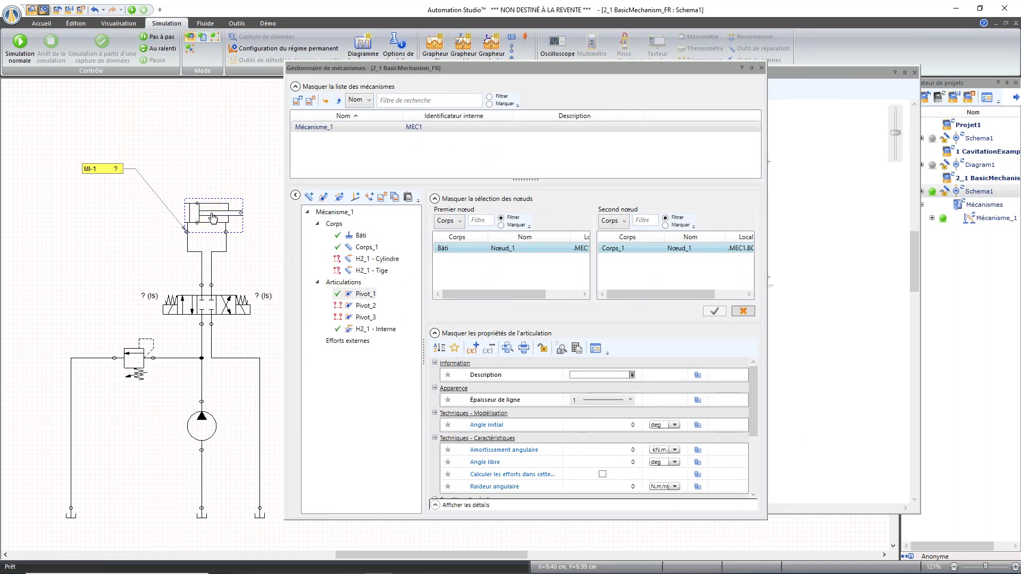
pyautogui.moveTo(209, 220)
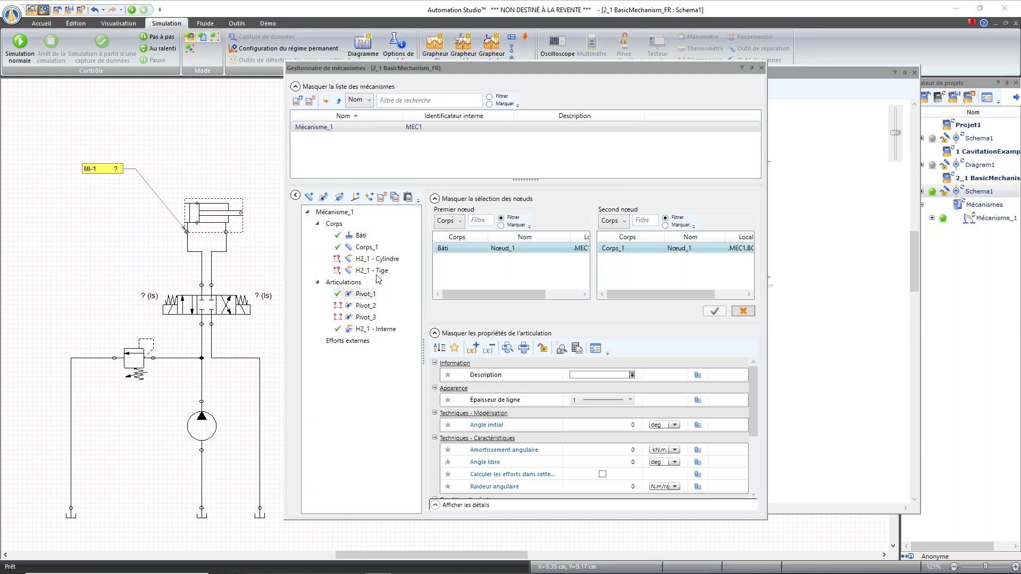
pyautogui.click(375, 259)
# Define Pivot_2 by joining the Fixation cylindre node of H2_1 - Cylindre to Nœud_2 of Bâti.
pyautogui.click(366, 305)
pyautogui.scroll(-2, 452, 275)
pyautogui.click(458, 270)
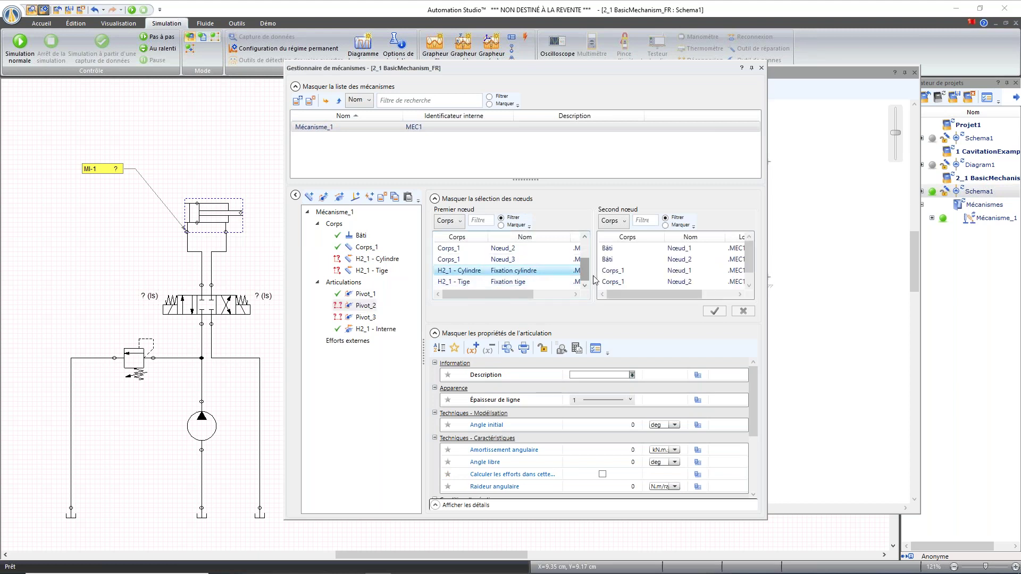
pyautogui.moveTo(558, 68); pyautogui.dragTo(293, 68)
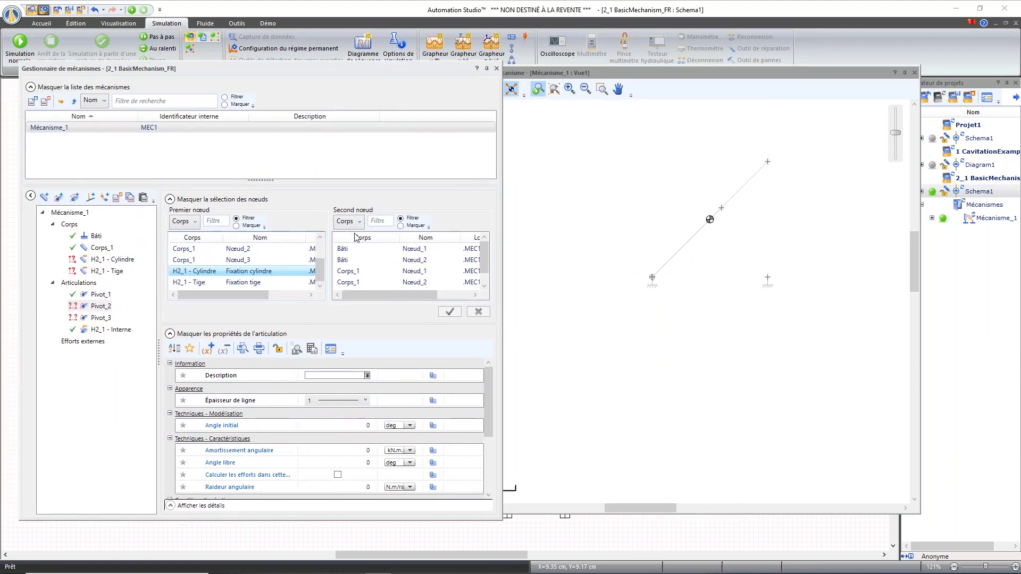
pyautogui.scroll(-1, 450, 264)
pyautogui.click(388, 282)
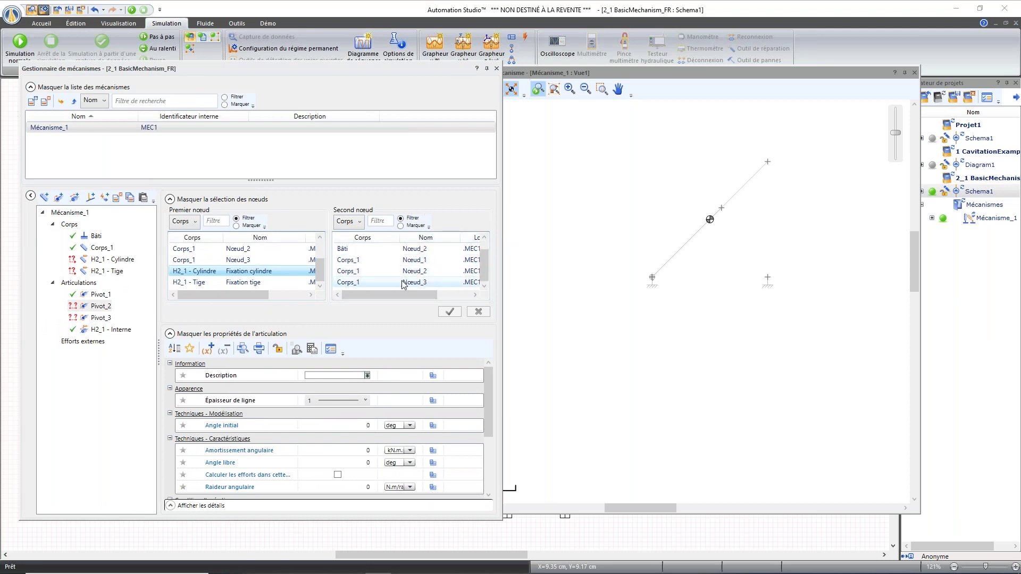
pyautogui.click(388, 248)
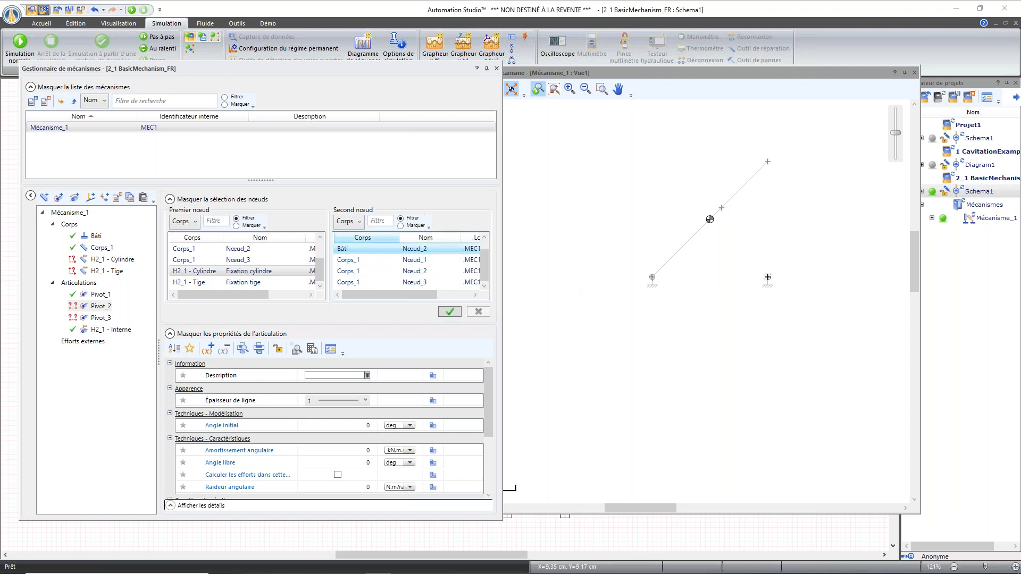
pyautogui.click(449, 313)
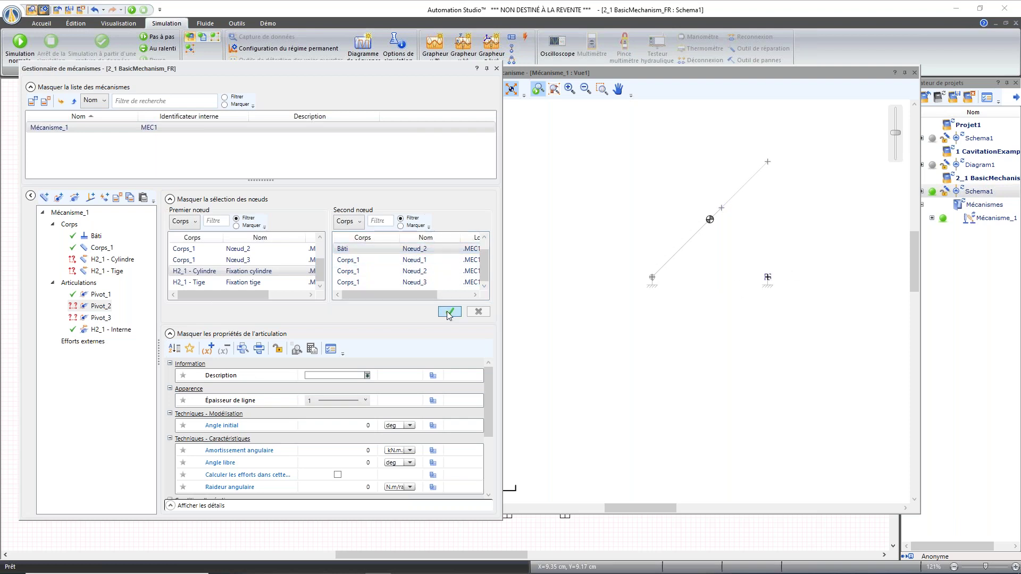
# Define Pivot_3 by joining the Fixation tige node of H2_1 - Tige to Nœud_3 of Corps_1, accepting the adjusted cylinder extension.
pyautogui.click(101, 318)
pyautogui.scroll(-1, 191, 287)
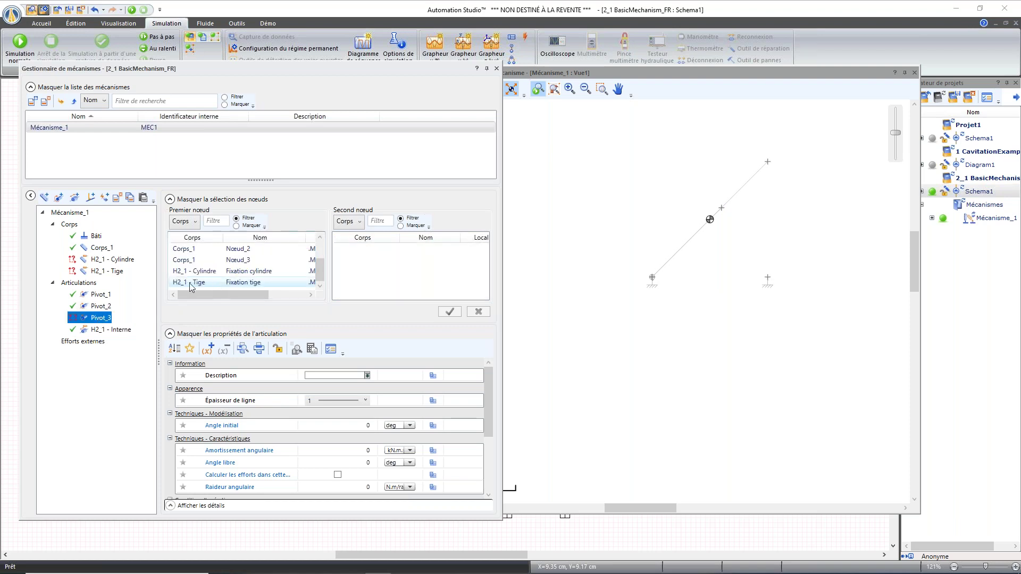
pyautogui.click(187, 287)
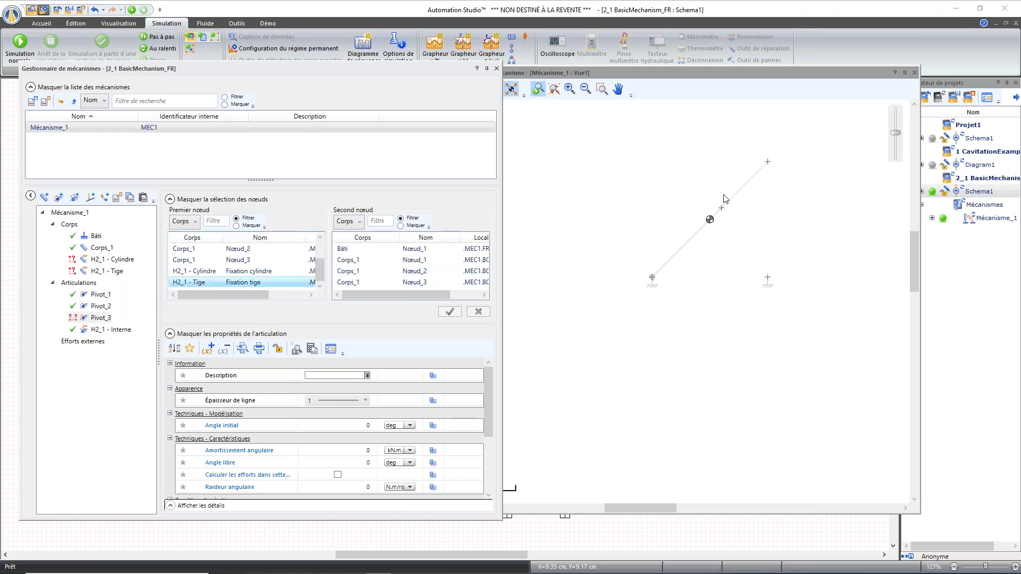
pyautogui.click(372, 282)
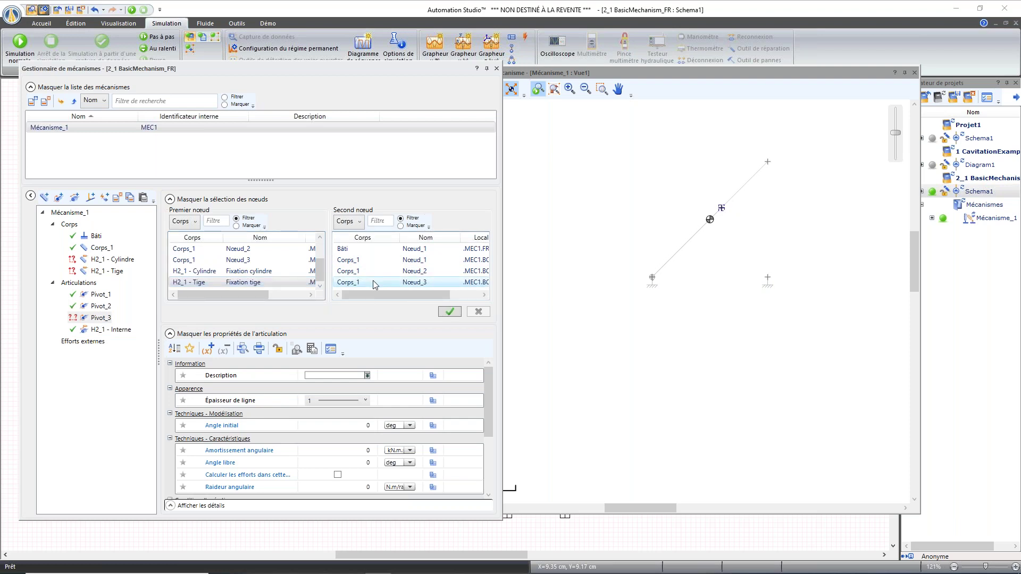
pyautogui.click(455, 315)
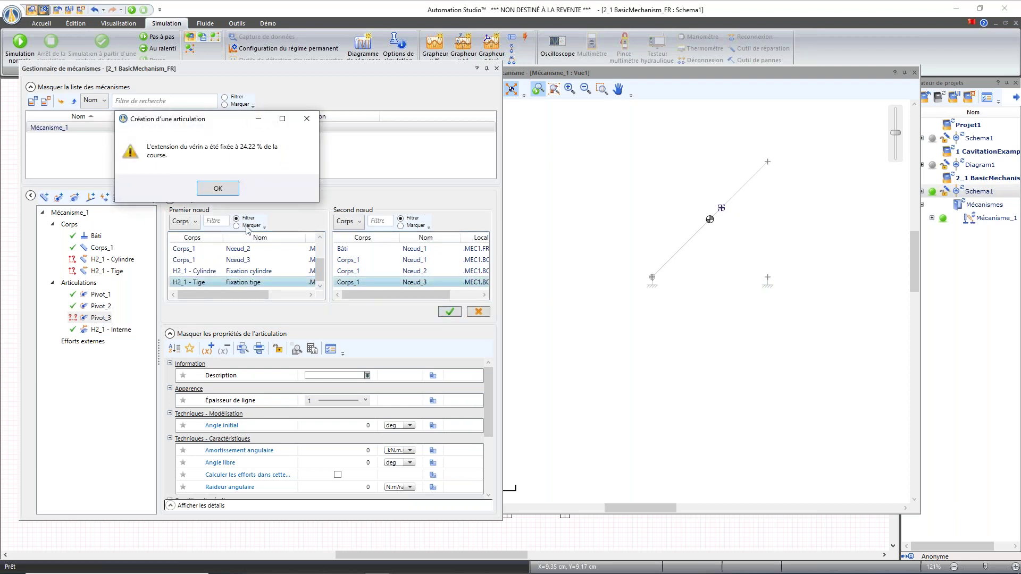
pyautogui.click(214, 187)
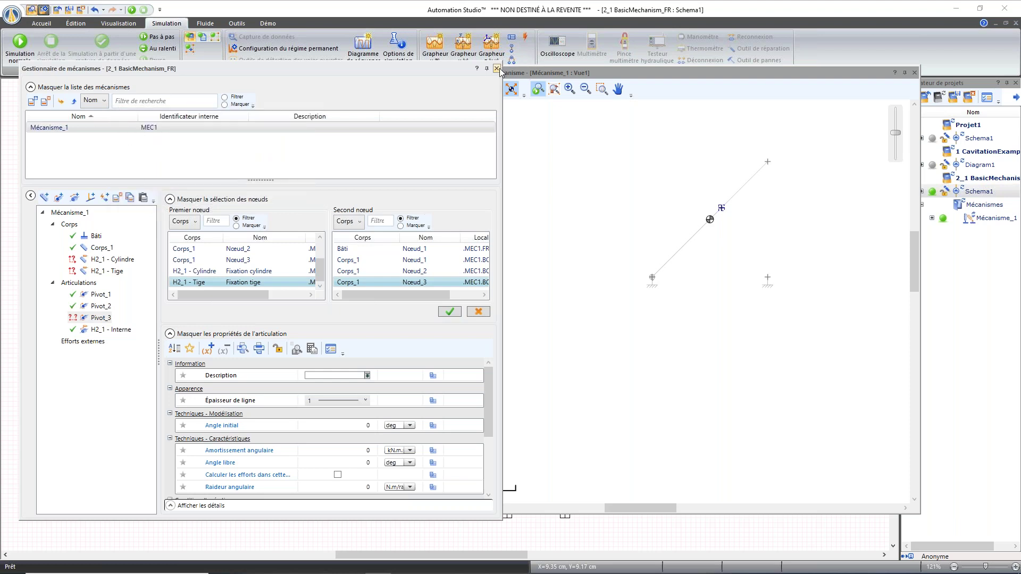
# Close the mechanism manager, run the normal simulation and shift the cylinder circuit's directional valve to move the mechanism.
pyautogui.click(496, 68)
pyautogui.click(20, 46)
pyautogui.click(250, 308)
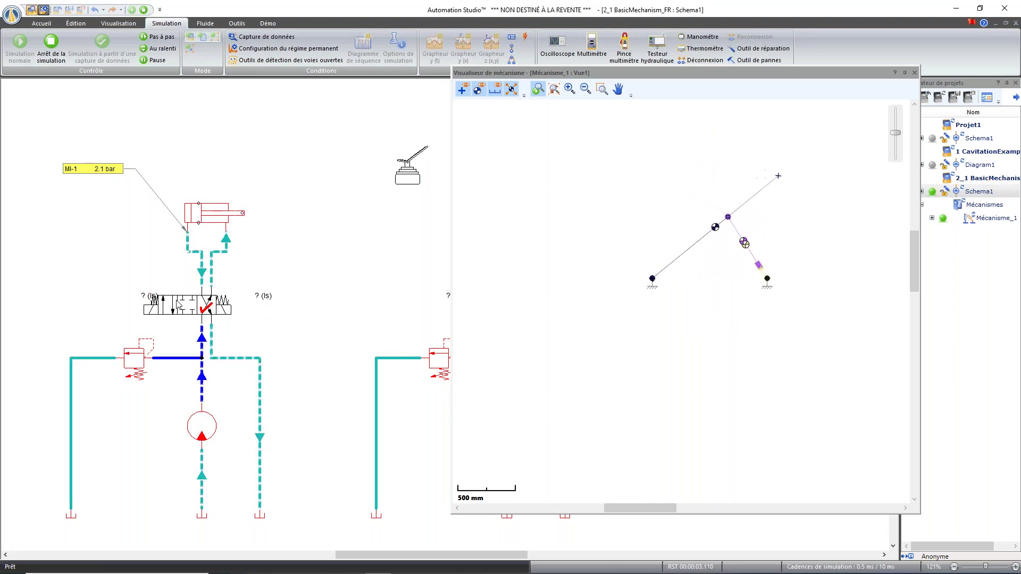
# Set the cylinder circuit's relief valve to 40, and stop the simulation after observing the mechanism.
pyautogui.click(134, 357)
pyautogui.write('40')
pyautogui.press('Return')
pyautogui.click(51, 48)
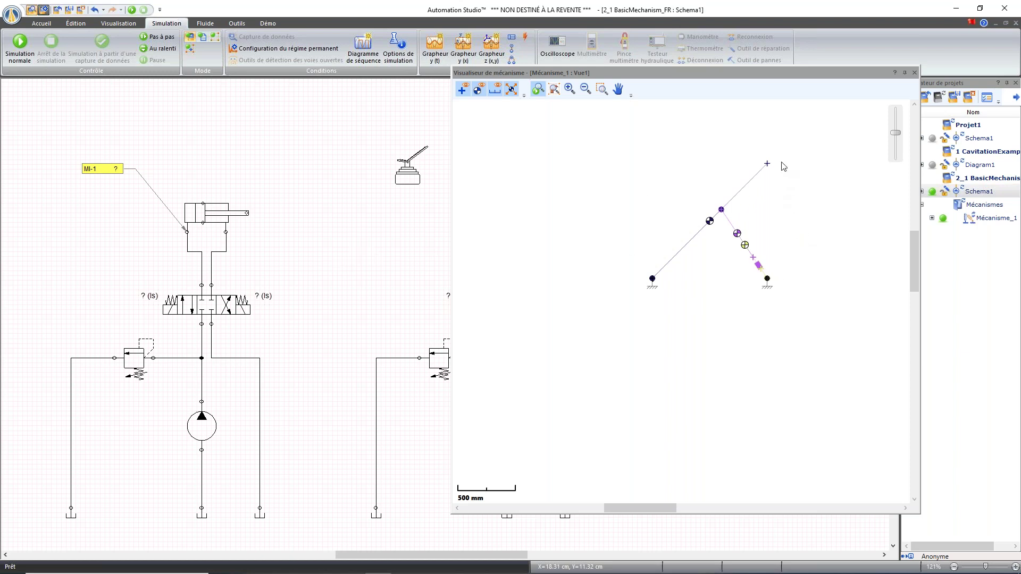
# Fit the whole mechanism in the viewer and reopen the mechanism manager for Mécanisme_1.
pyautogui.click(554, 89)
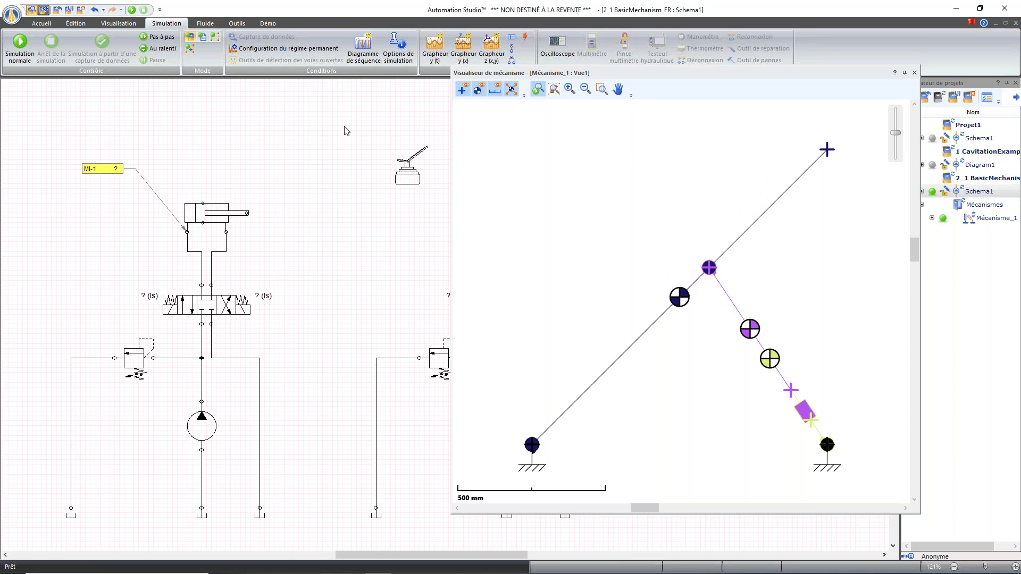
pyautogui.click(205, 23)
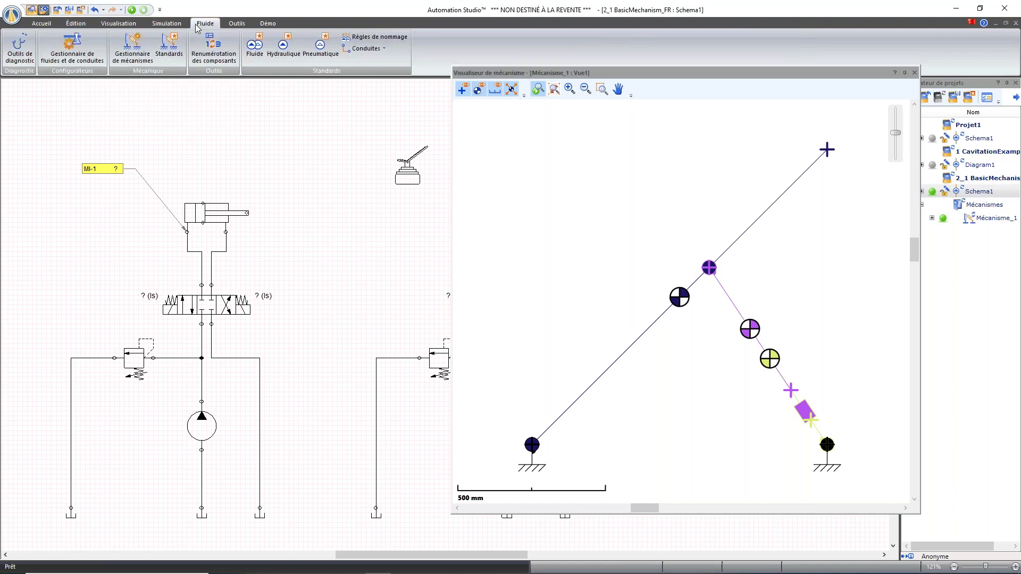
pyautogui.click(132, 59)
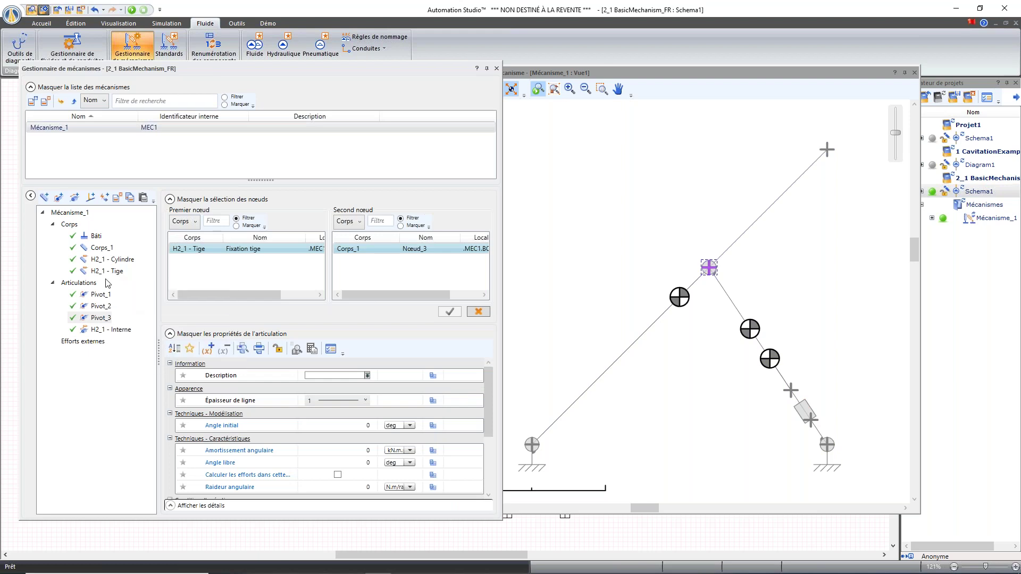
# Set the body mass of Corps_1 to 20000 kg.
pyautogui.click(101, 248)
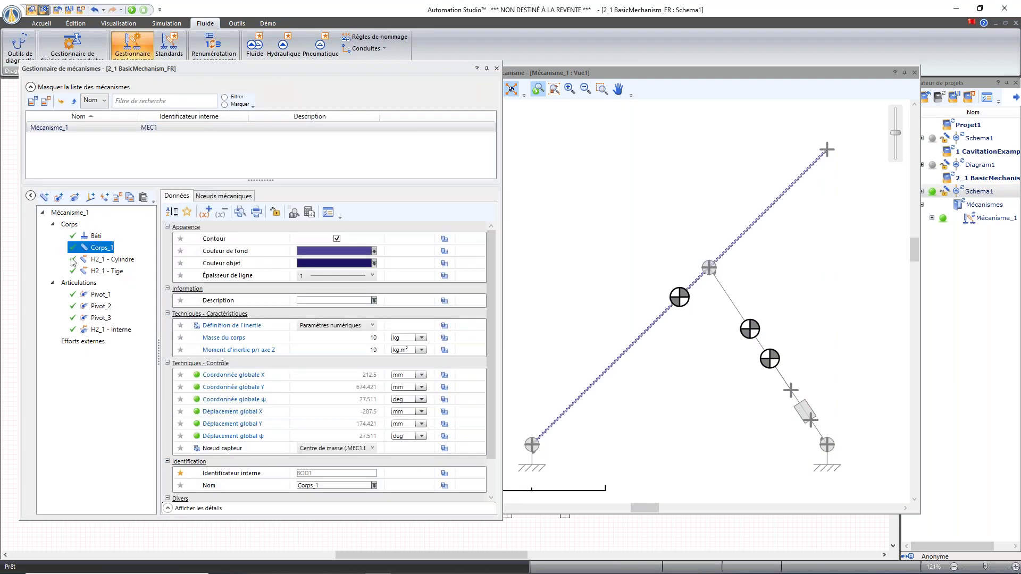
pyautogui.click(360, 337)
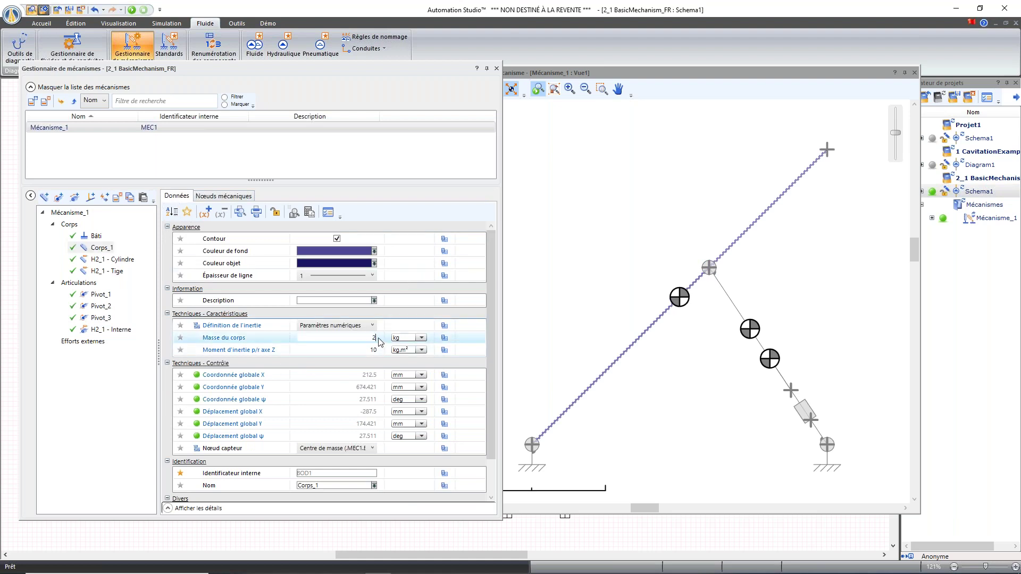
pyautogui.write('20000')
pyautogui.press('Return')
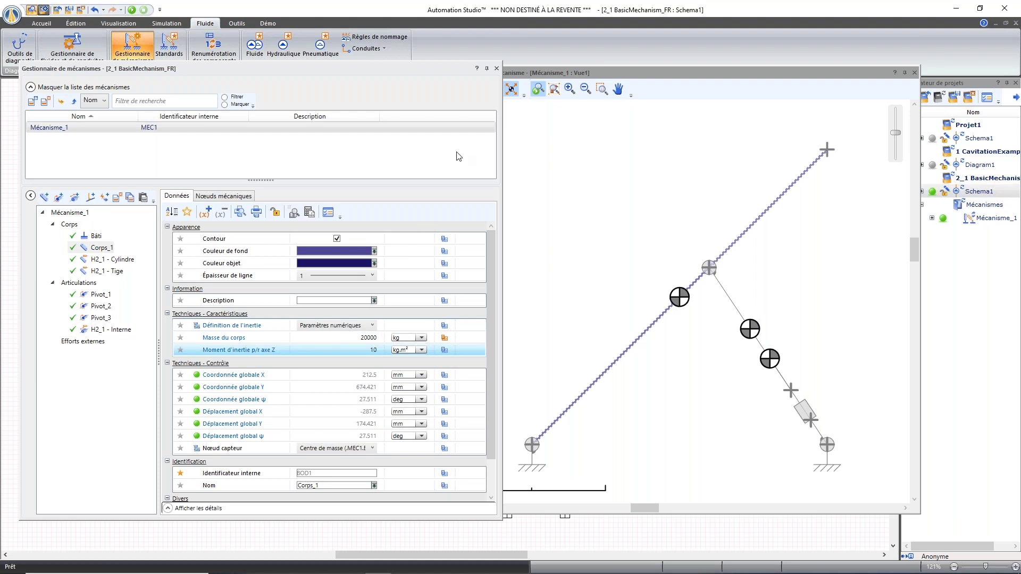
# Close the mechanism manager, run the normal simulation and shift the cylinder circuit's directional valve to raise the loaded mechanism.
pyautogui.click(496, 69)
pyautogui.click(131, 9)
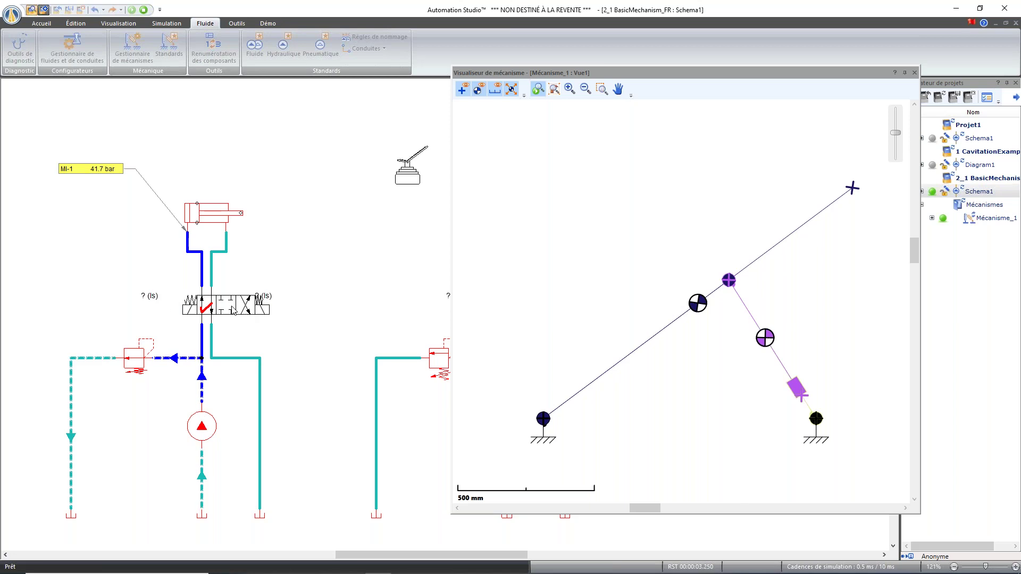
pyautogui.click(192, 310)
pyautogui.click(181, 310)
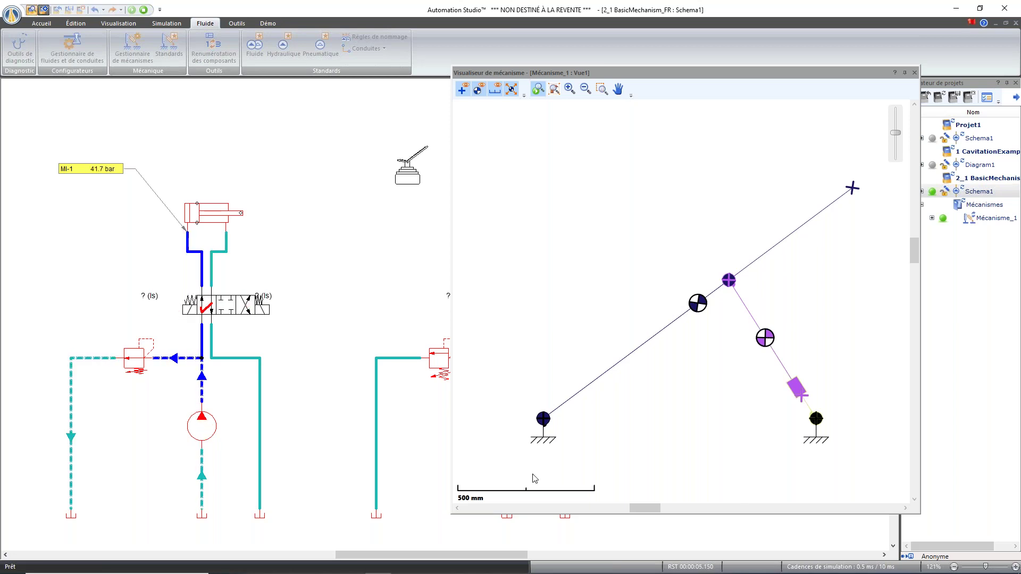
# Raise the cylinder circuit's relief valve opening pressure to 237.95 bar, and stop the simulation after reversing the directional valve.
pyautogui.click(128, 366)
pyautogui.moveTo(173, 396); pyautogui.dragTo(215, 400)
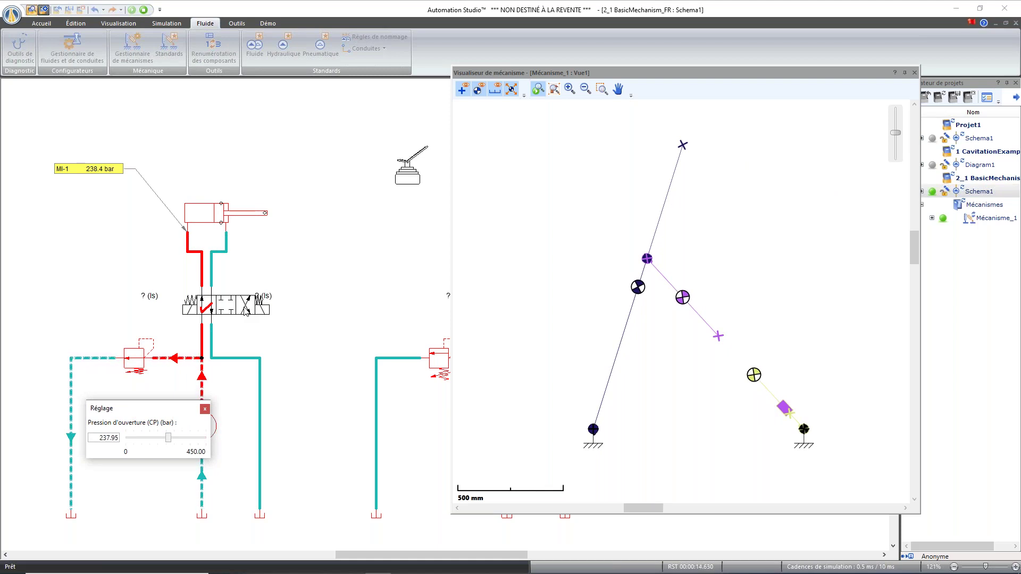
pyautogui.click(245, 311)
pyautogui.click(246, 311)
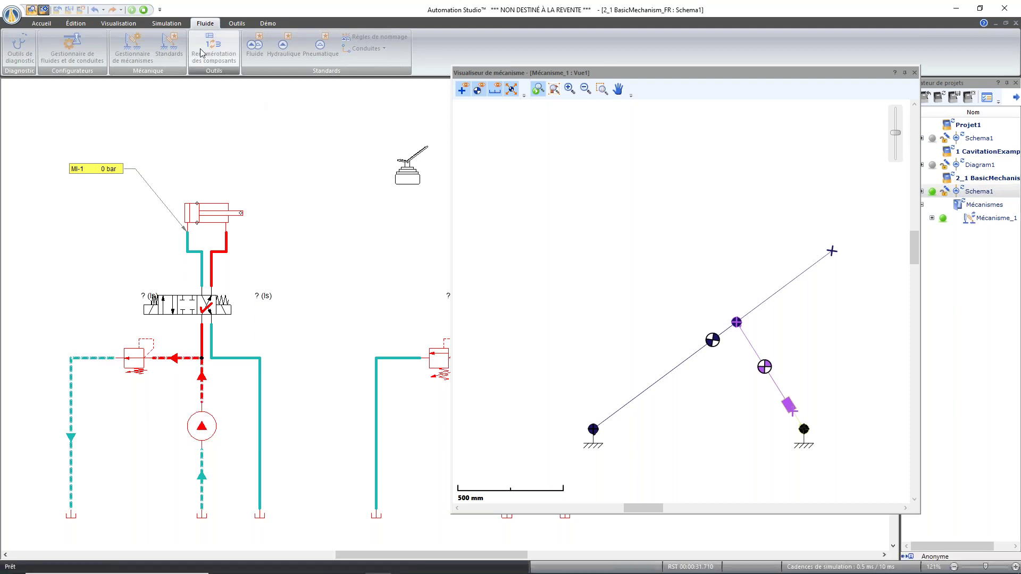
pyautogui.click(143, 10)
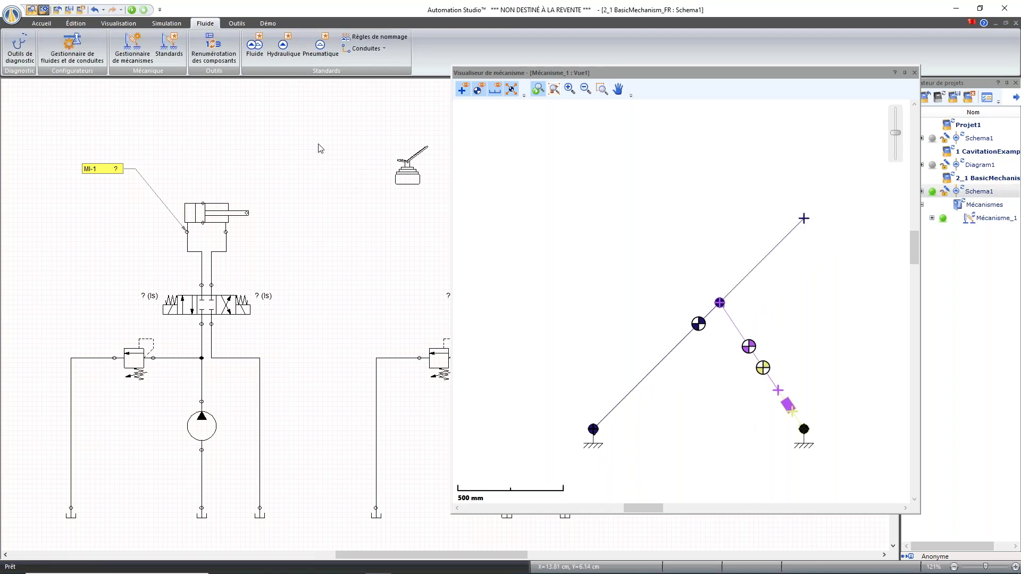
# Close the mechanism viewer and open the 2_3 Winch_HBX_620_640_01 project.
pyautogui.moveTo(372, 555); pyautogui.dragTo(364, 555)
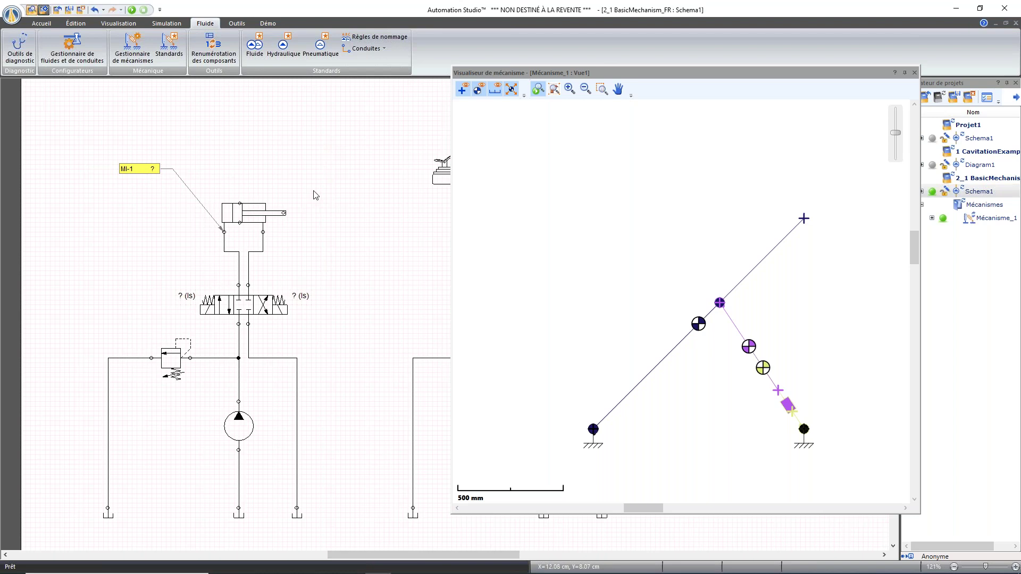
pyautogui.click(915, 74)
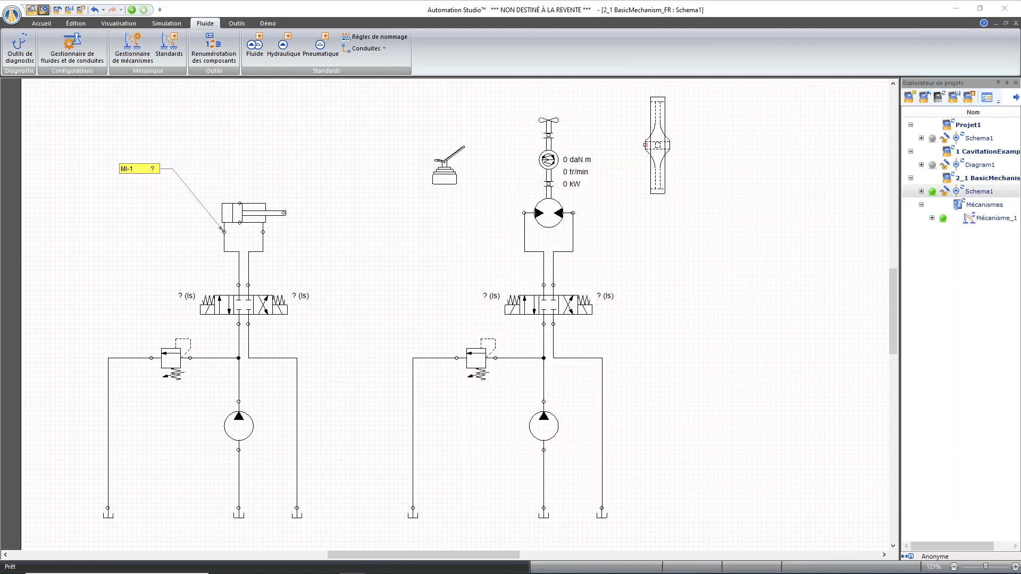
pyautogui.moveTo(929, 271); pyautogui.dragTo(732, 270)
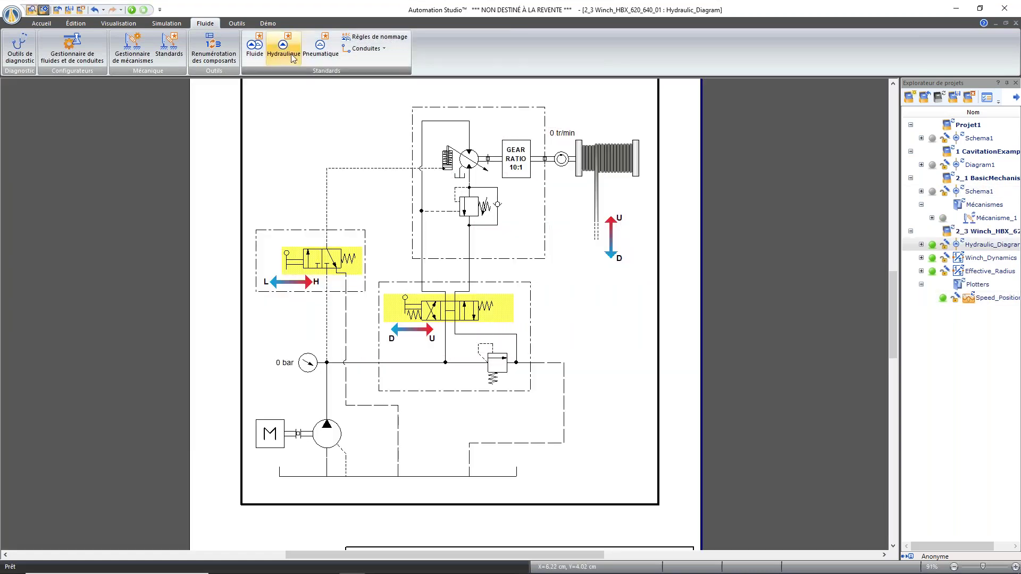
# Open the component library, collapse the Hydraulique category and expand Blocs to show its block families.
pyautogui.click(46, 24)
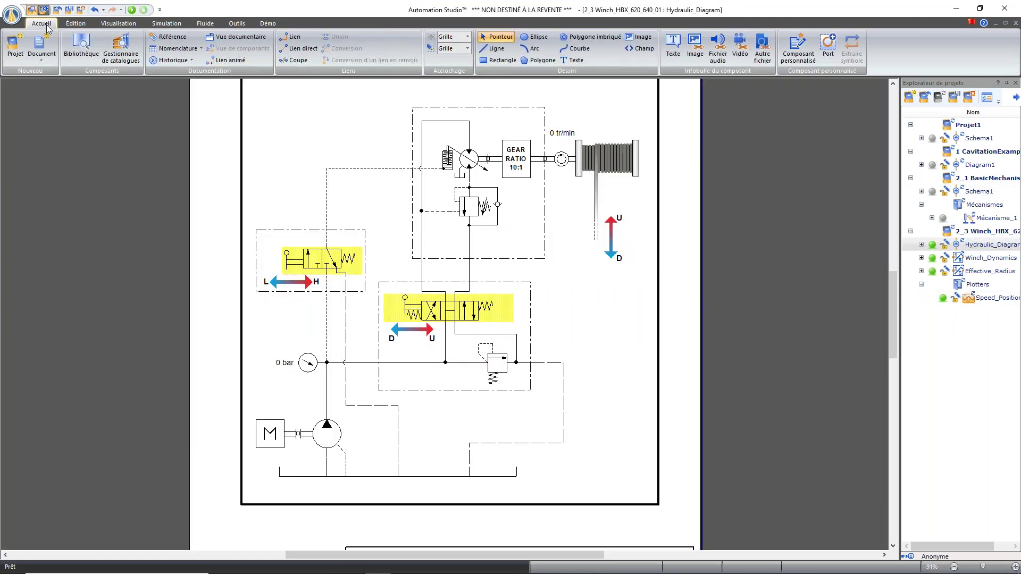
pyautogui.click(76, 56)
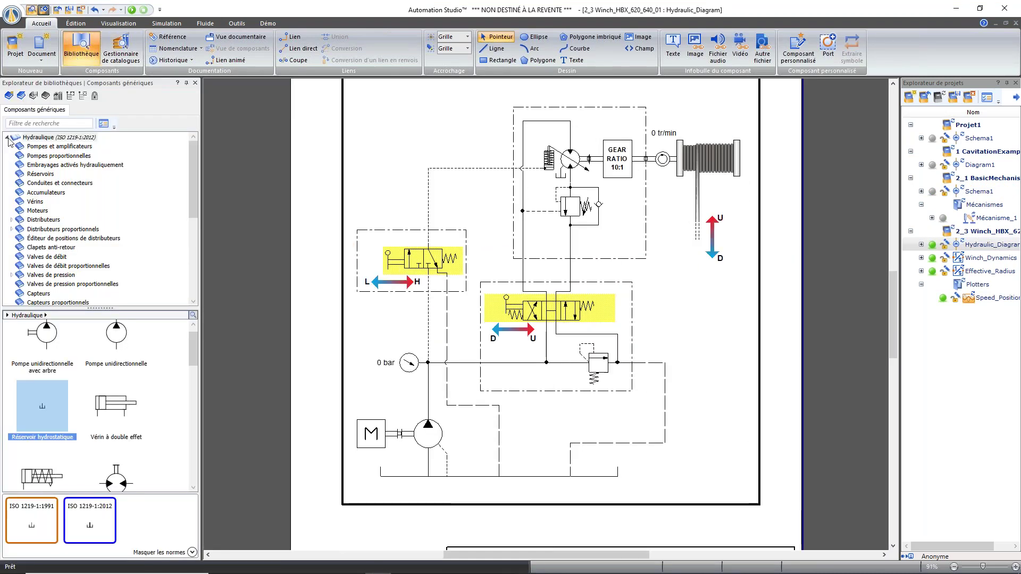
pyautogui.click(8, 138)
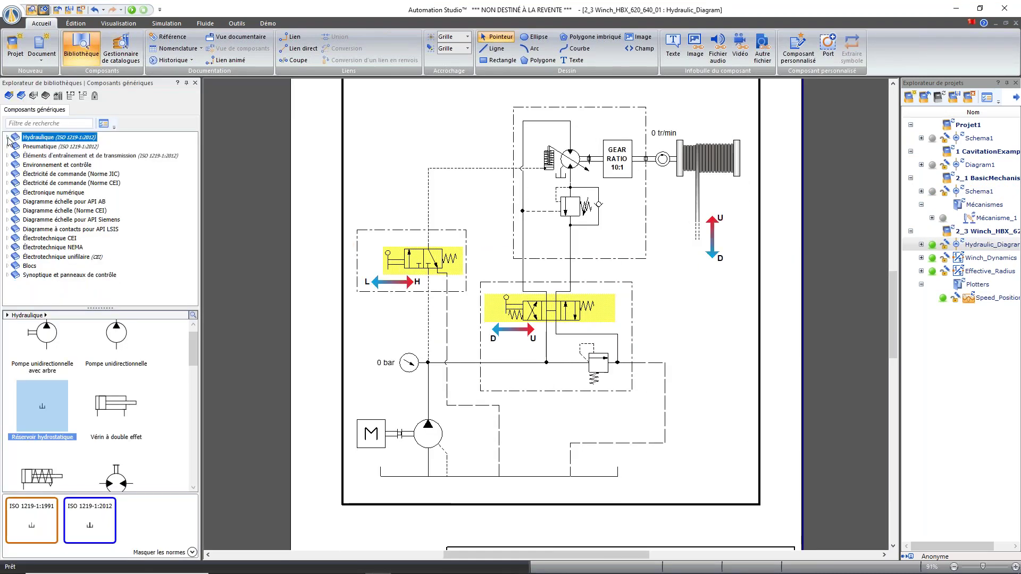
pyautogui.click(8, 266)
pyautogui.scroll(-2, 67, 287)
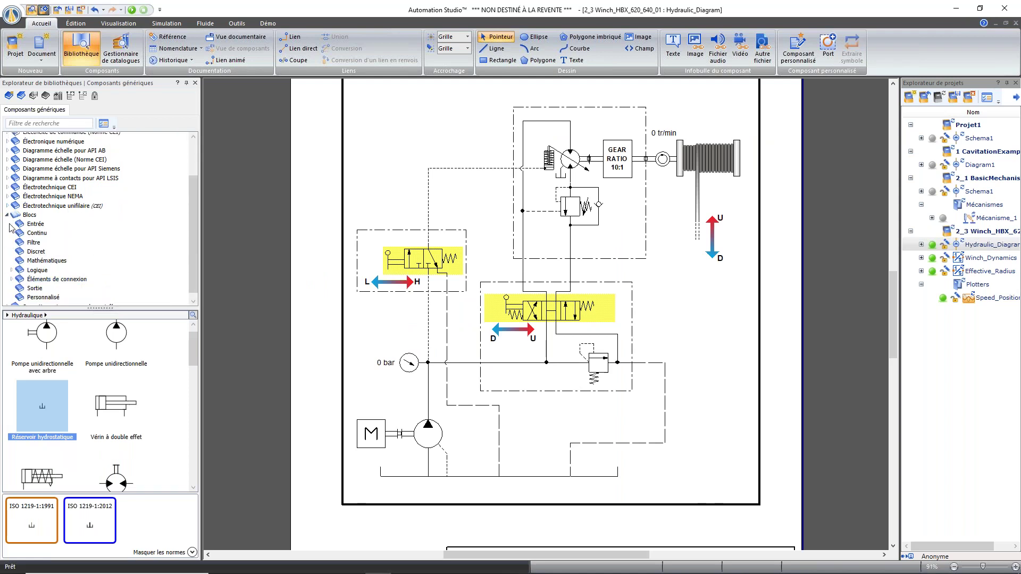
pyautogui.scroll(-1, 74, 276)
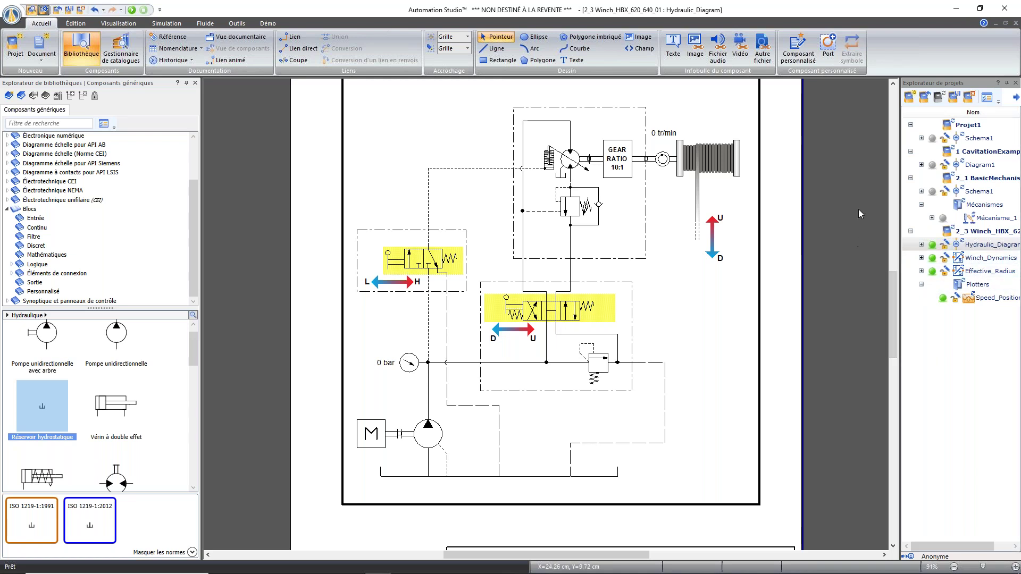
# Open the Winch_Dynamics document and examine its block diagram, formulas and winch parameters.
pyautogui.moveTo(985, 259)
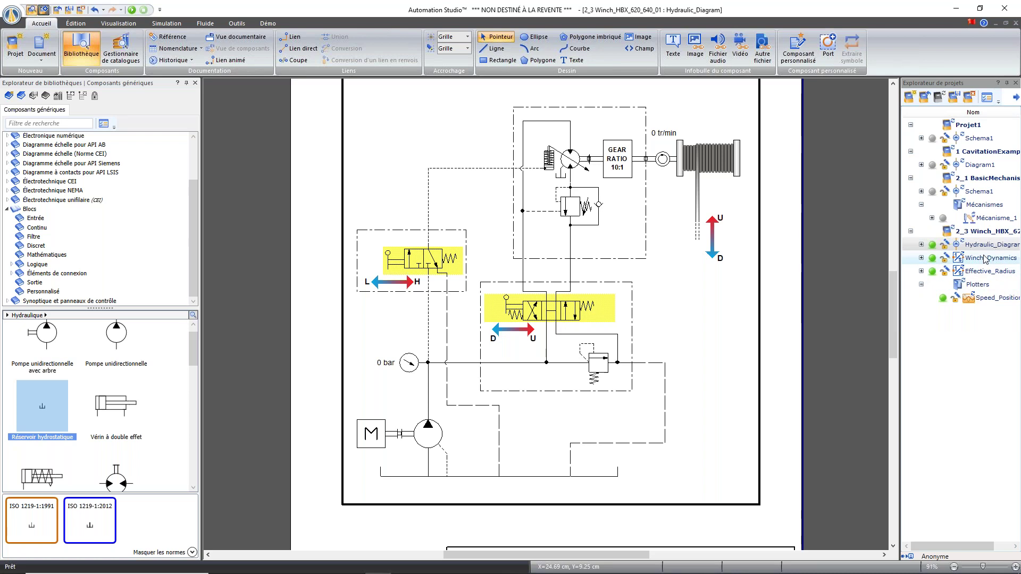
pyautogui.doubleClick(978, 261)
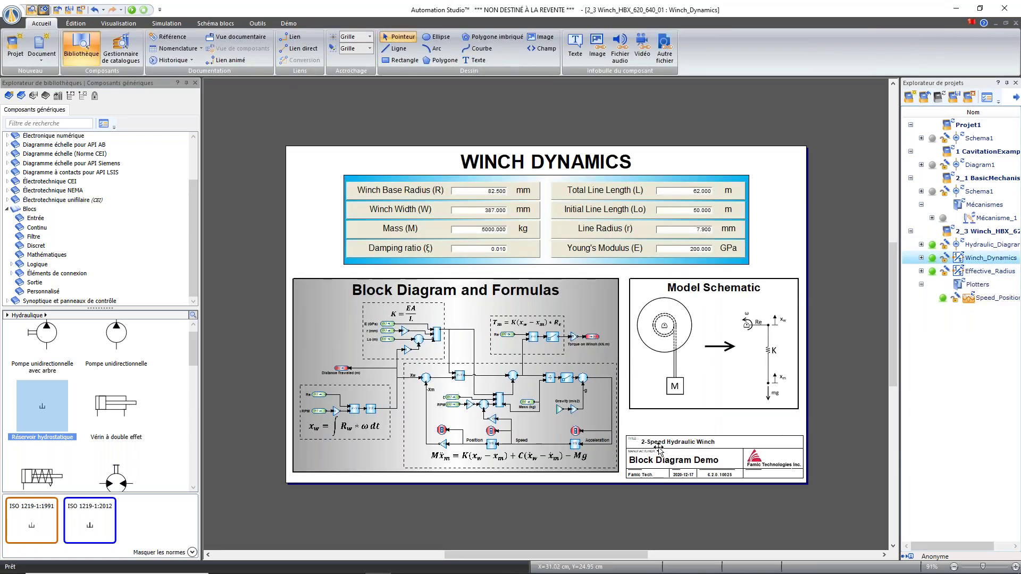
pyautogui.scroll(2, 554, 493)
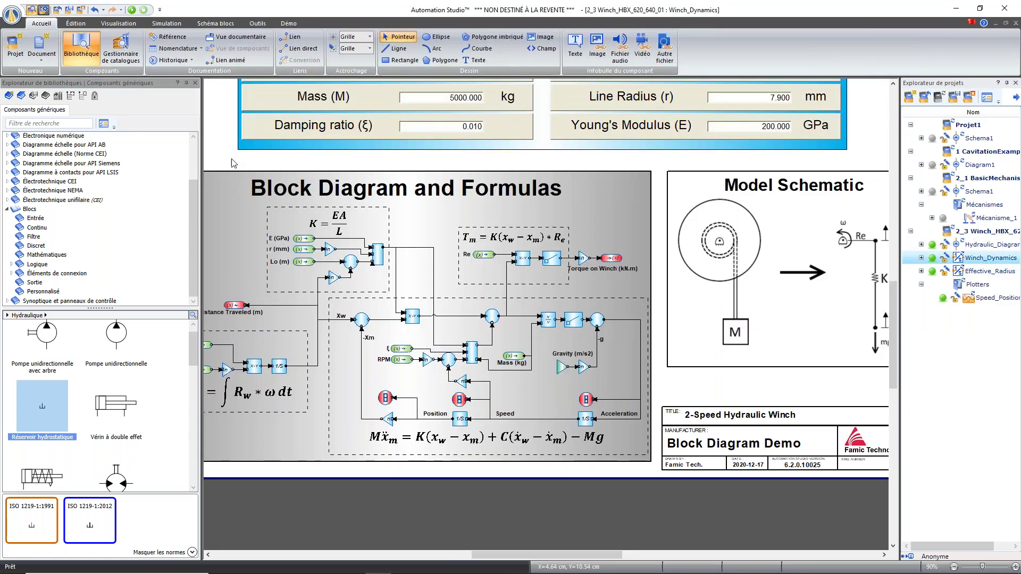
pyautogui.moveTo(534, 554); pyautogui.dragTo(521, 554)
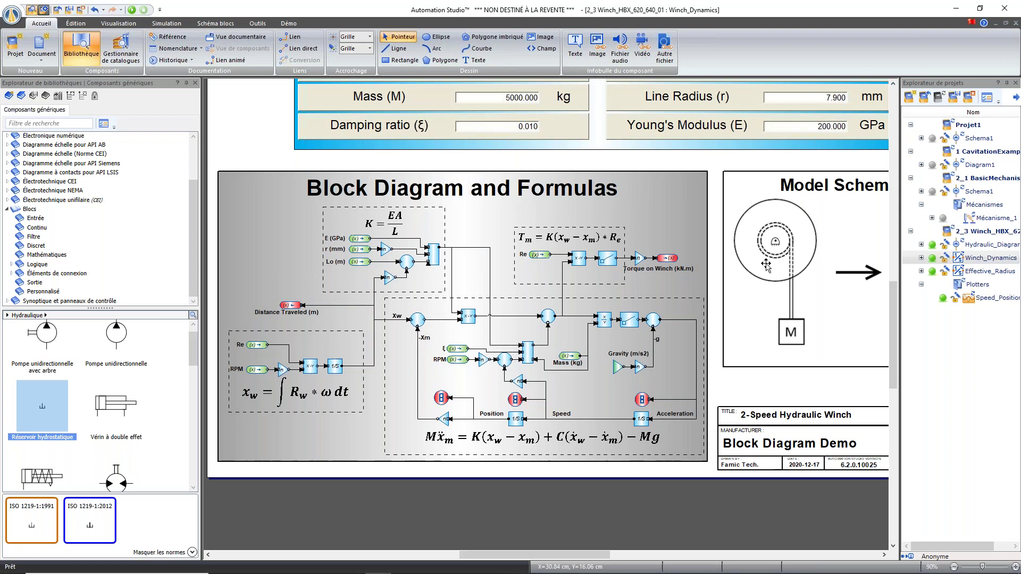
pyautogui.scroll(4, 727, 284)
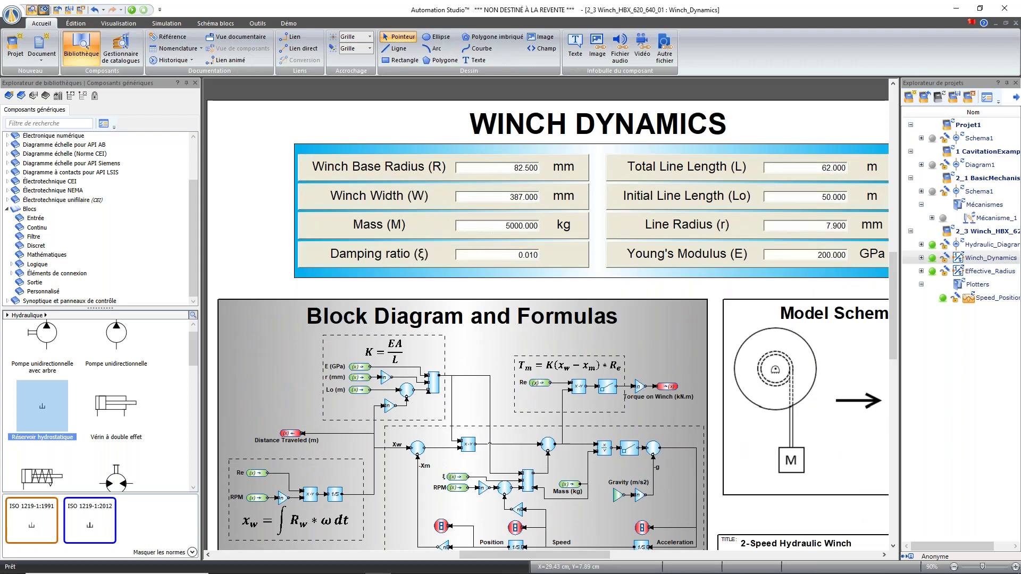
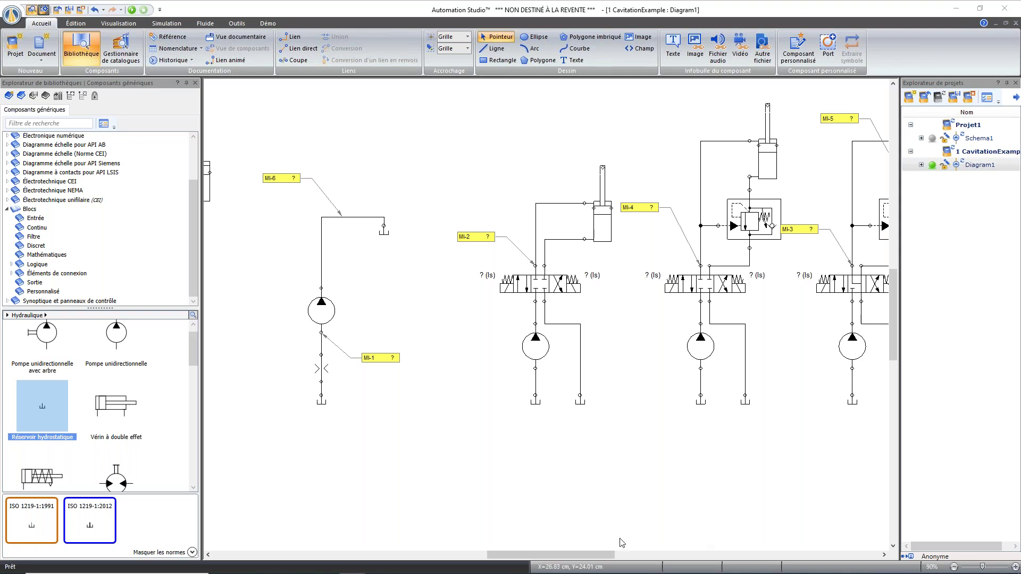
# Review the pump and cylinder circuits in Diagram1, close the CavitationExample project and collapse the library's Blocs category.
pyautogui.moveTo(590, 554); pyautogui.dragTo(603, 555)
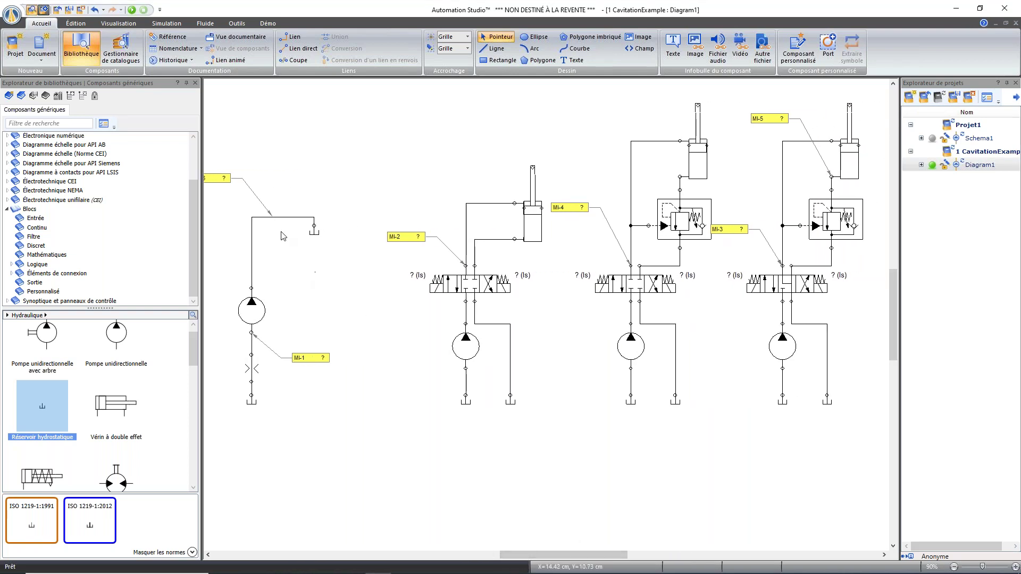
pyautogui.moveTo(202, 196); pyautogui.dragTo(178, 196)
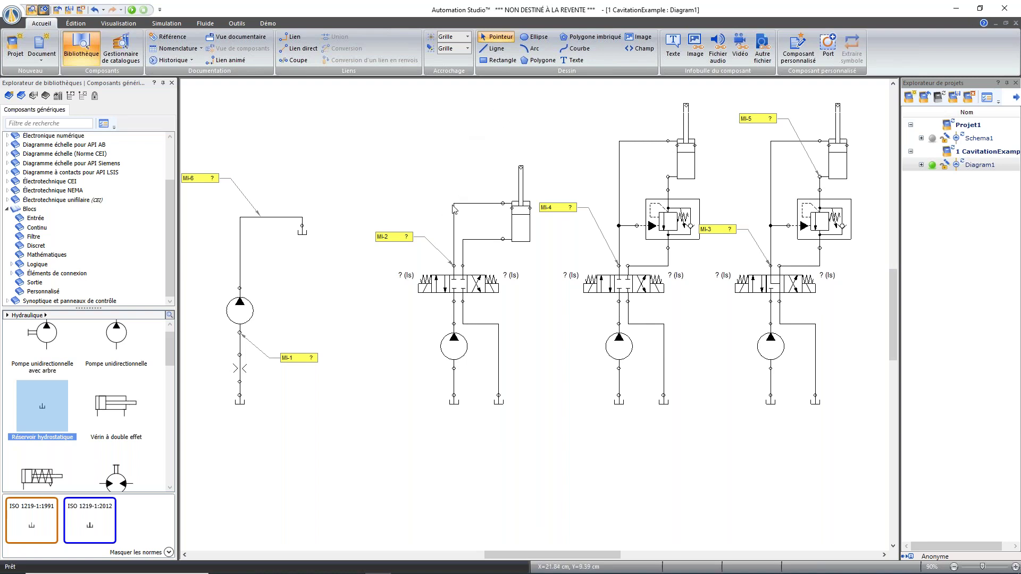
pyautogui.rightClick(973, 152)
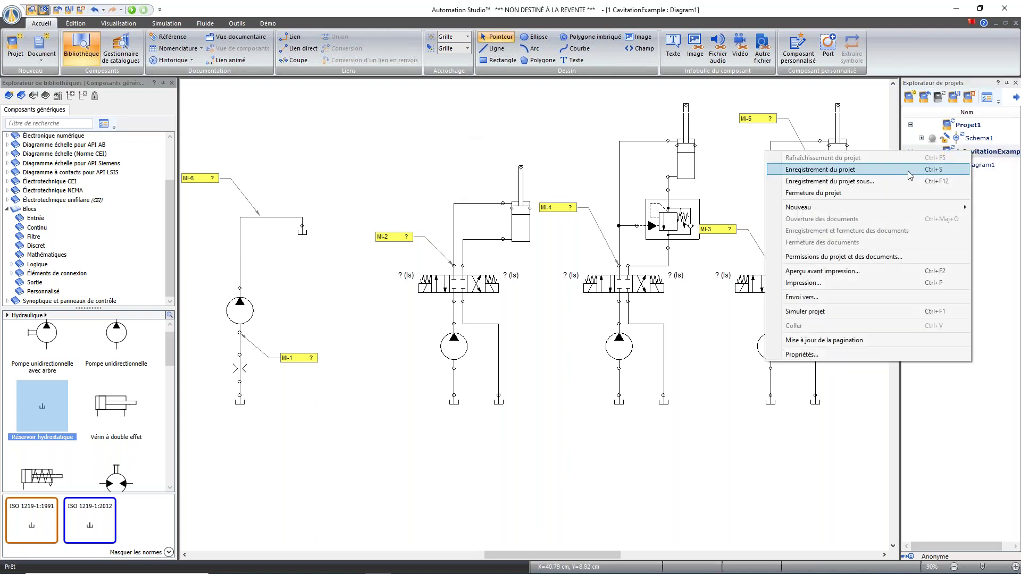
pyautogui.click(857, 193)
pyautogui.click(533, 314)
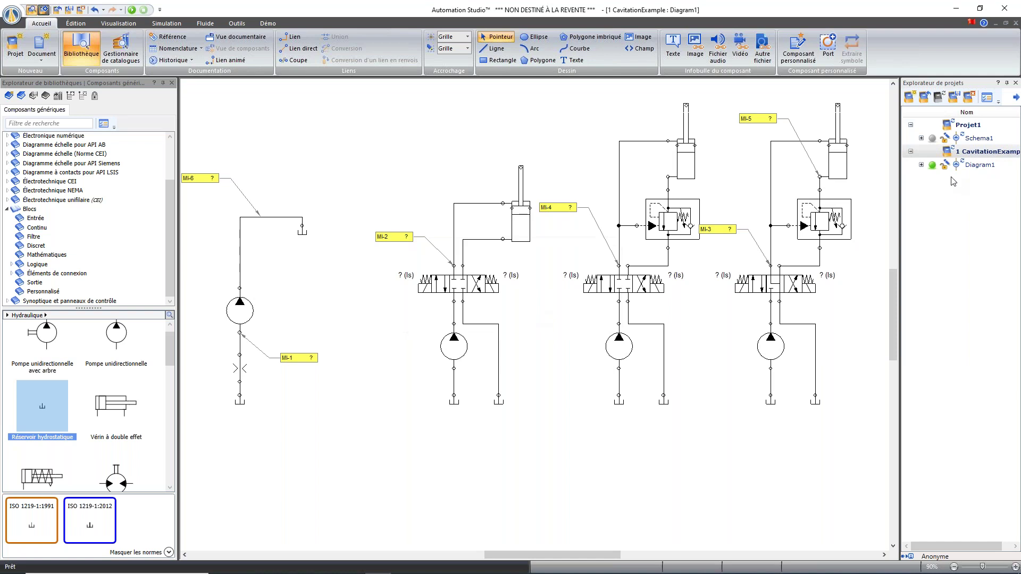
pyautogui.scroll(2, 172, 218)
pyautogui.click(7, 267)
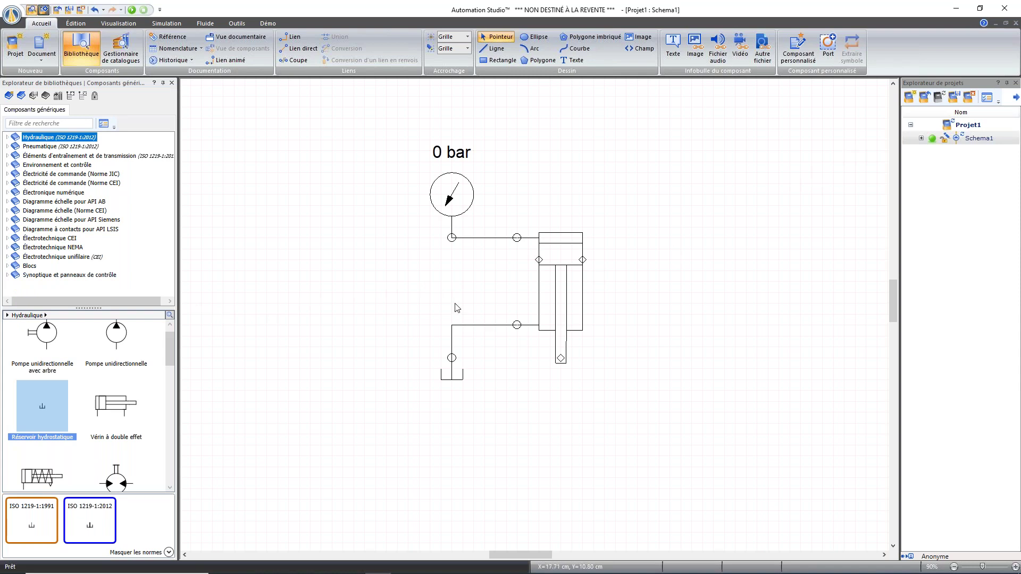
# Place a Pompe unidirectionnelle beside the cylinder circuit in Schema1 and move the gauge, cylinder and tank circuit farther from it.
pyautogui.scroll(1, 168, 345)
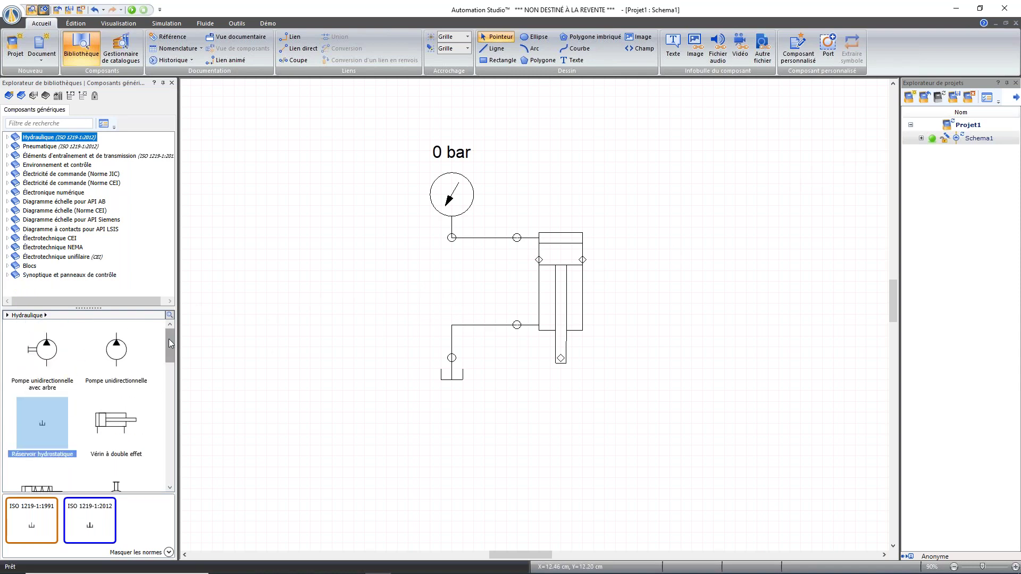
pyautogui.moveTo(117, 349); pyautogui.dragTo(314, 318)
pyautogui.click(278, 251)
pyautogui.moveTo(335, 416)
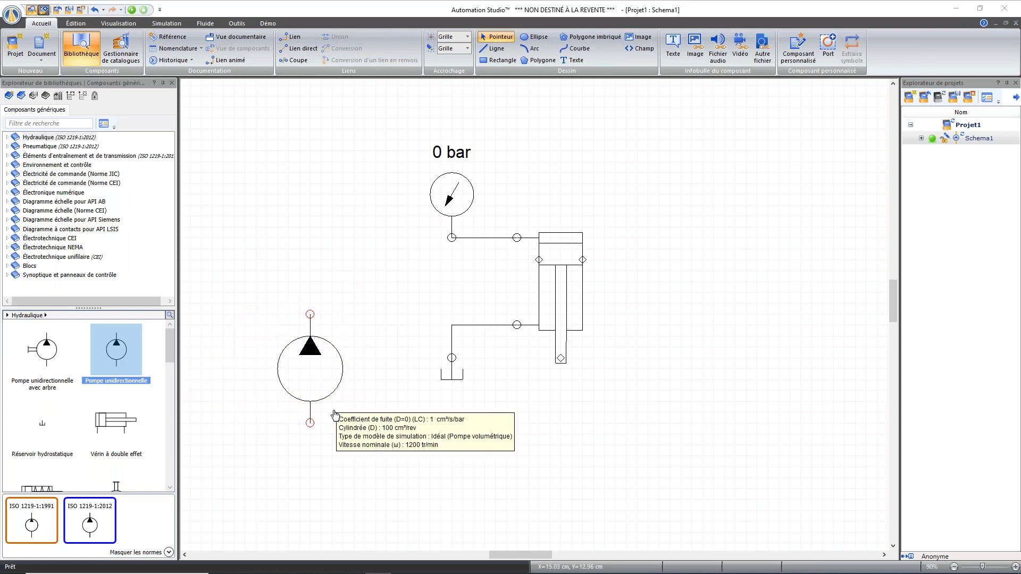
pyautogui.moveTo(334, 385); pyautogui.dragTo(344, 374)
pyautogui.moveTo(392, 109); pyautogui.dragTo(744, 471)
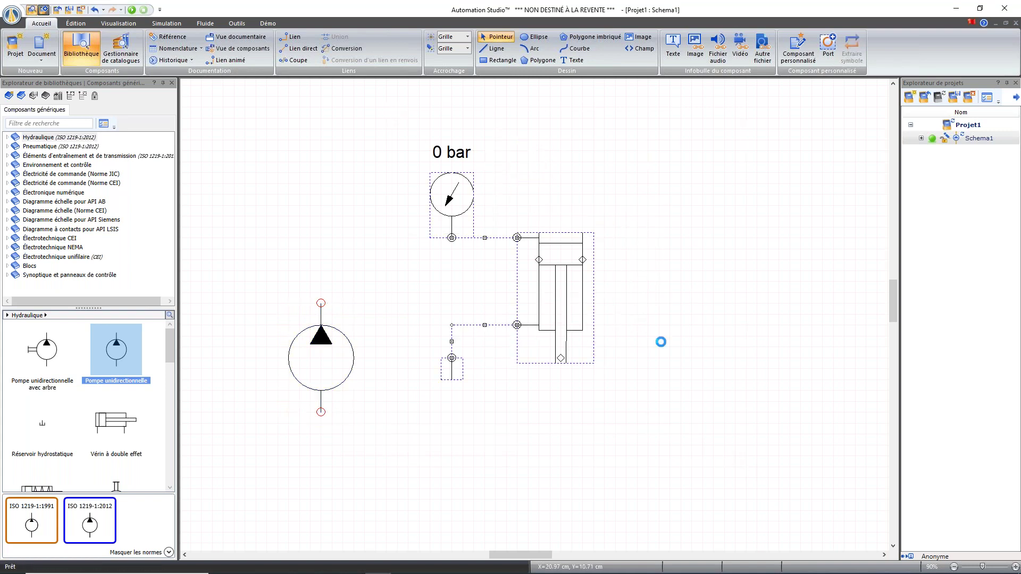
pyautogui.moveTo(560, 297); pyautogui.dragTo(648, 265)
# Filter the pump's component properties to show only the favourite variables, and close the properties.
pyautogui.doubleClick(315, 367)
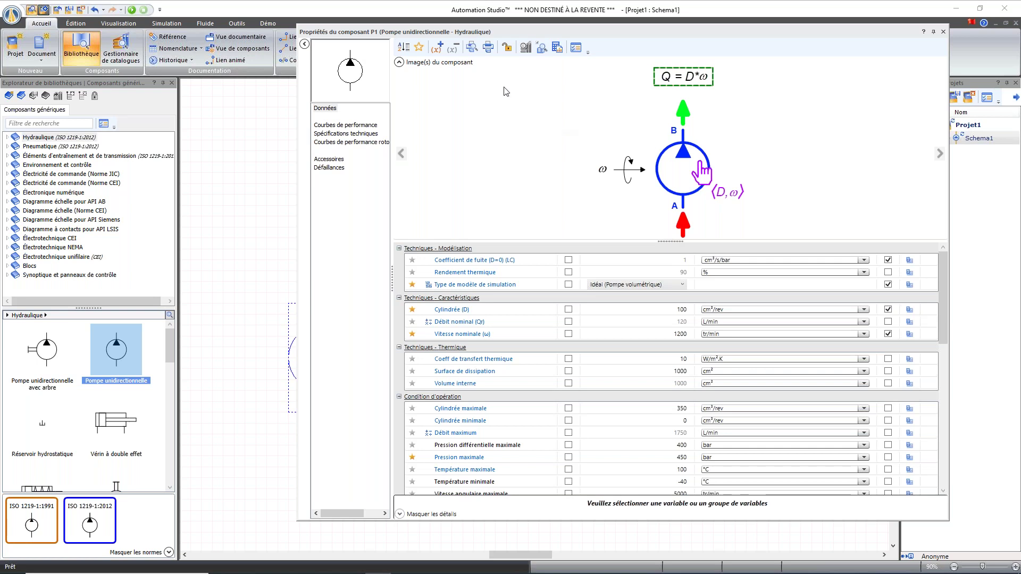
pyautogui.click(419, 48)
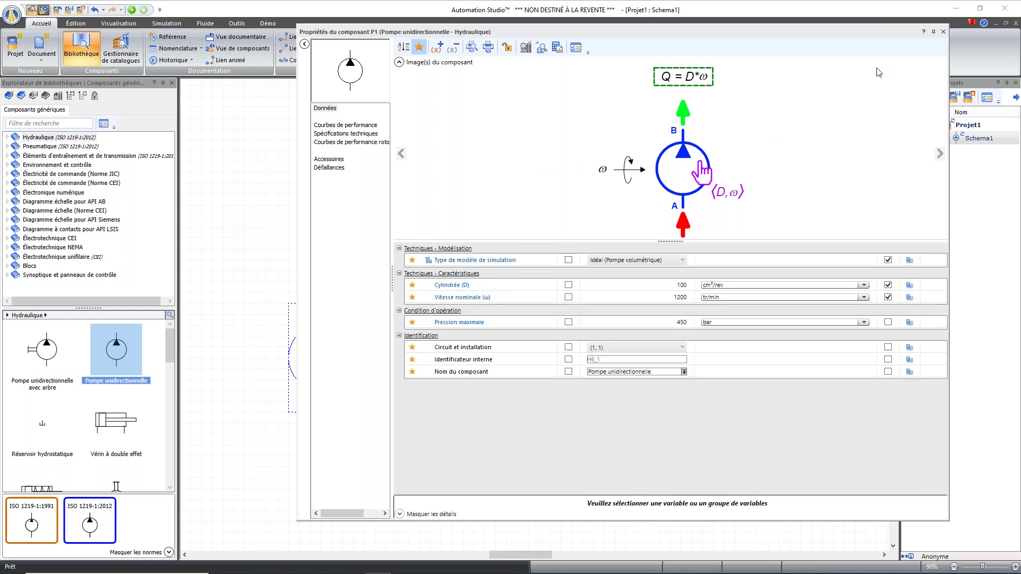
pyautogui.click(943, 31)
# Place a Limiteur de pression variable above the pump from the Hydraulique library and open its component properties.
pyautogui.click(7, 137)
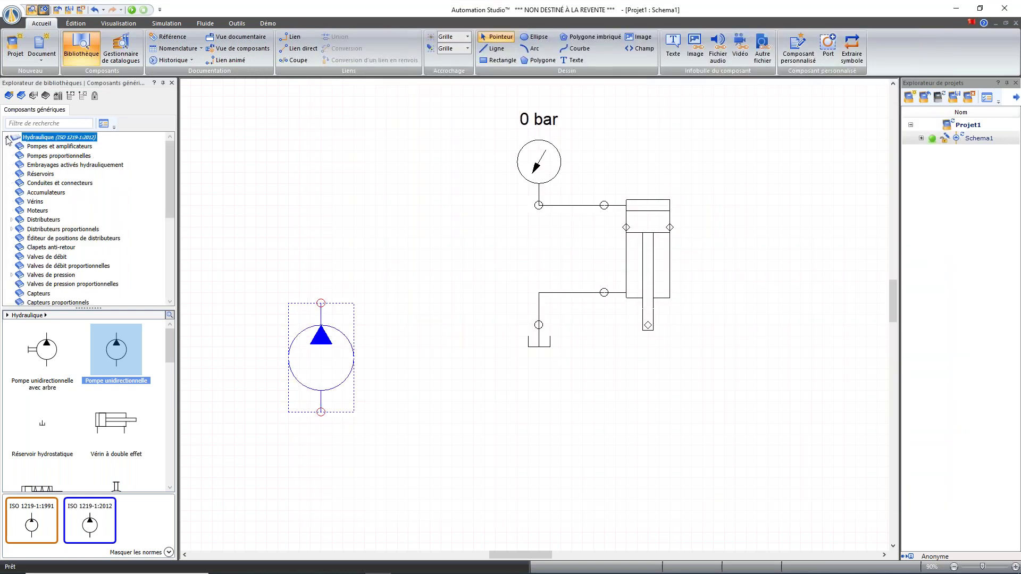
pyautogui.moveTo(168, 347); pyautogui.dragTo(164, 410)
pyautogui.moveTo(48, 388); pyautogui.dragTo(343, 166)
pyautogui.click(424, 189)
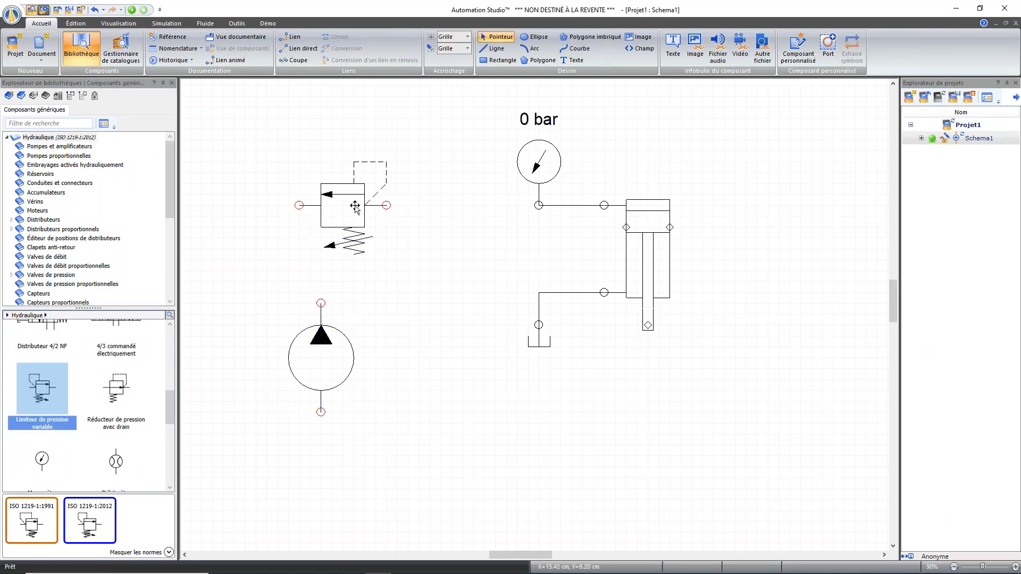
pyautogui.doubleClick(343, 205)
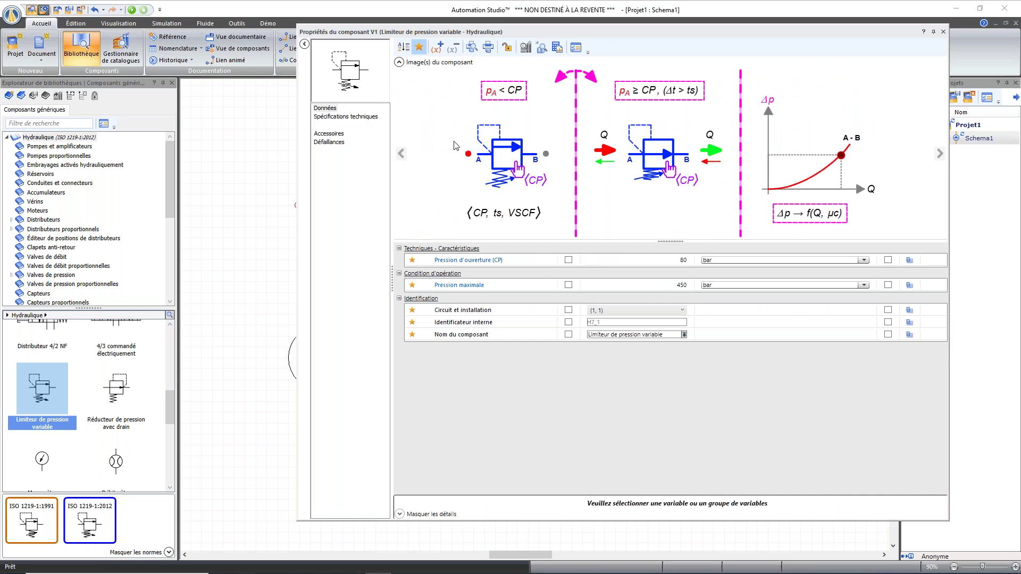
# Show all variables of the Limiteur de pression variable, view its pressure loss curve in the technical specifications, and close the properties.
pyautogui.click(420, 47)
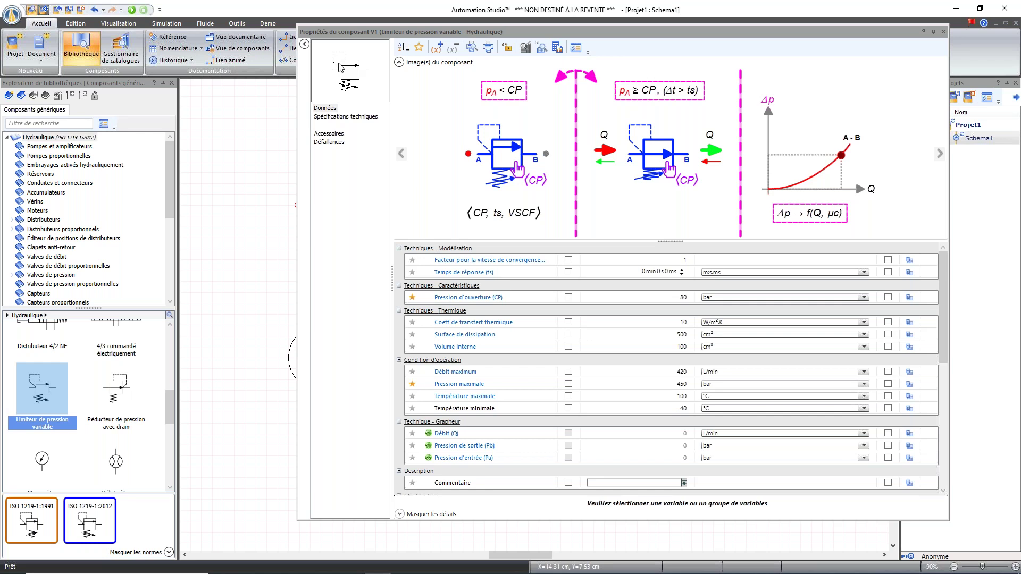
pyautogui.click(345, 116)
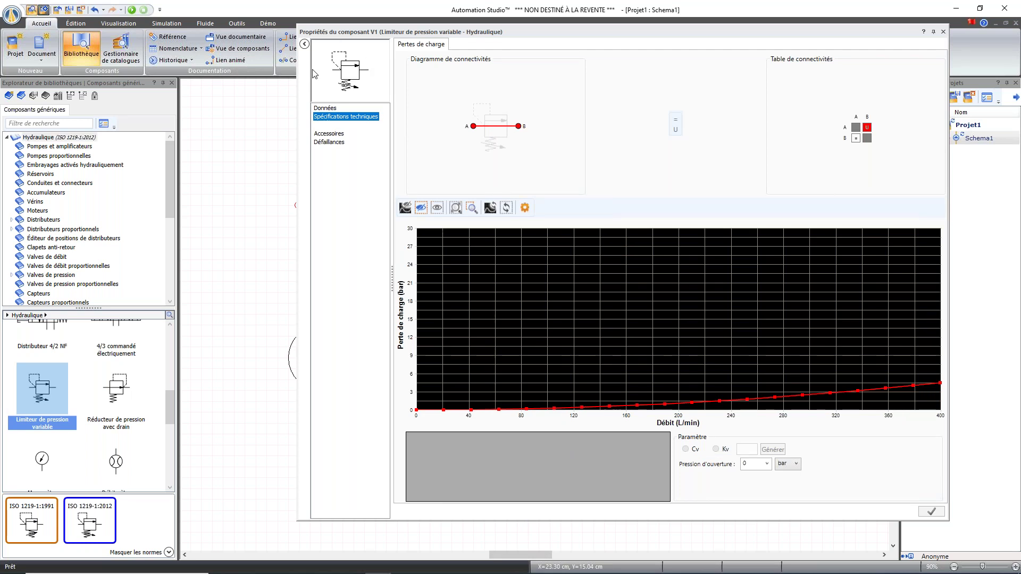
pyautogui.click(246, 332)
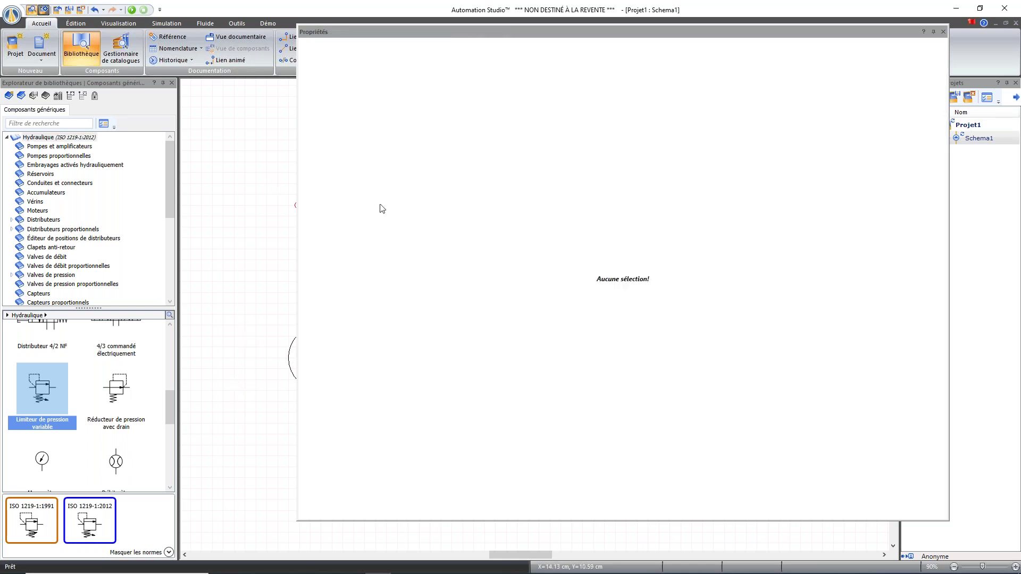
pyautogui.click(943, 32)
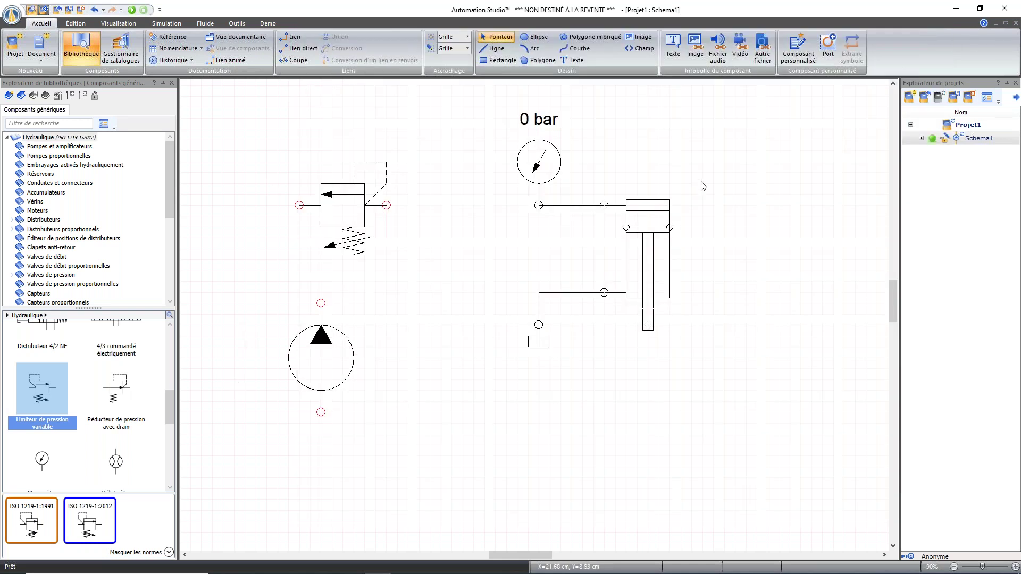
# Move the pressure relief valve below the pump and shift the pump up beside the gauge and cylinder circuit.
pyautogui.moveTo(335, 220); pyautogui.dragTo(247, 481)
pyautogui.click(438, 462)
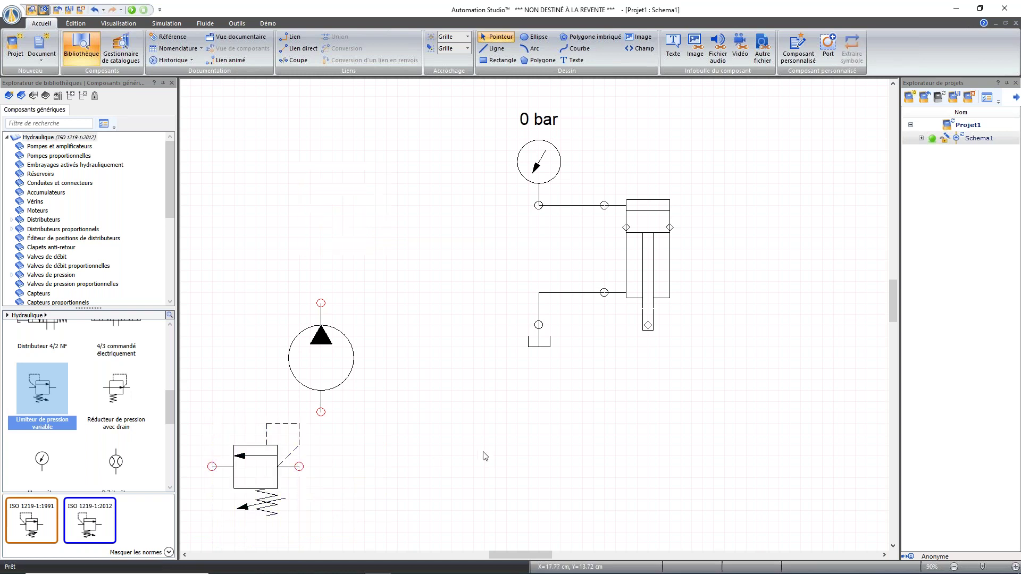
pyautogui.moveTo(341, 367); pyautogui.dragTo(341, 307)
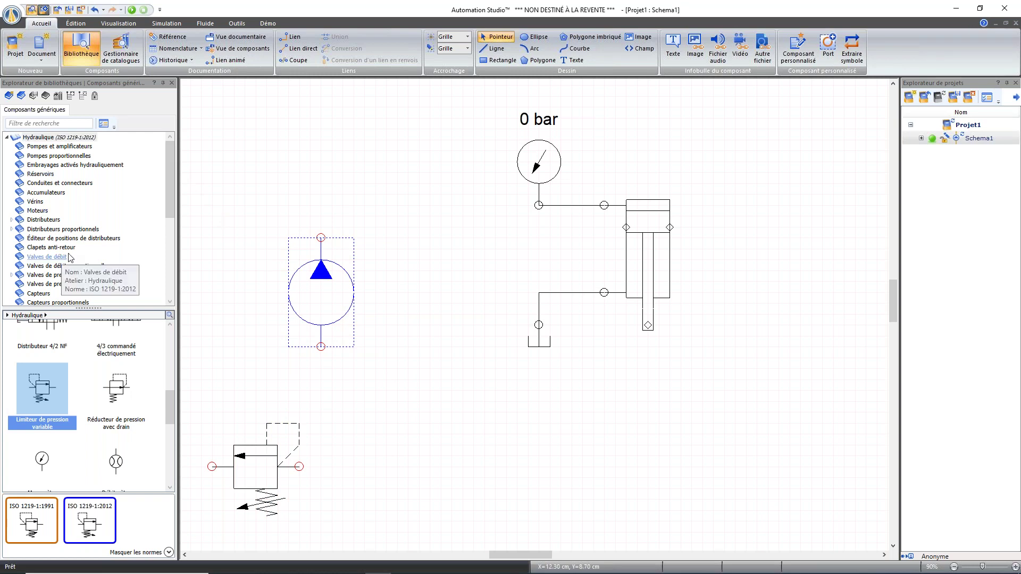
pyautogui.moveTo(319, 283); pyautogui.dragTo(362, 252)
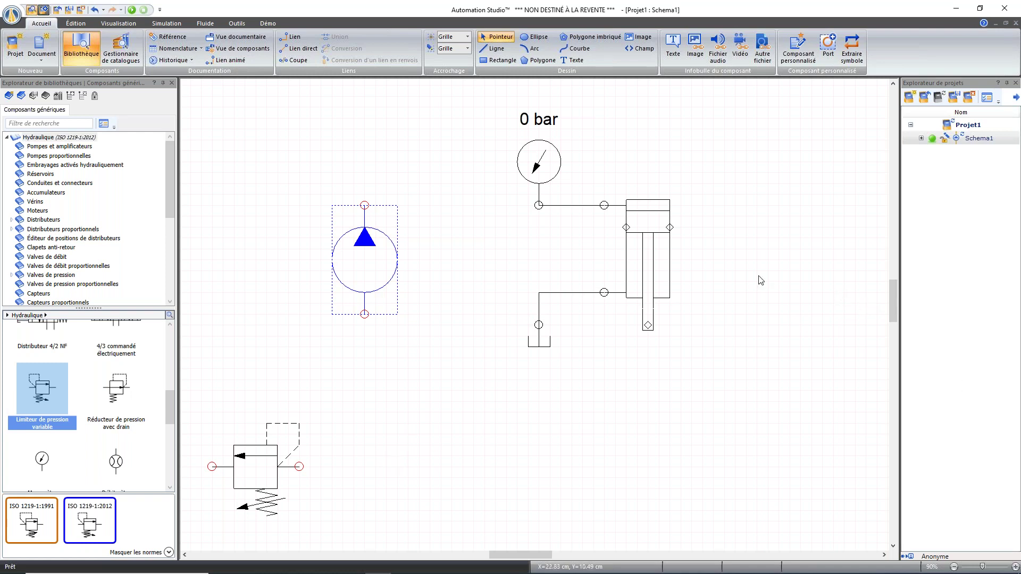
# Browse the Pompes et amplificateurs library category and move the pump farther from the cylinder circuit.
pyautogui.click(64, 147)
pyautogui.scroll(-2, 317, 367)
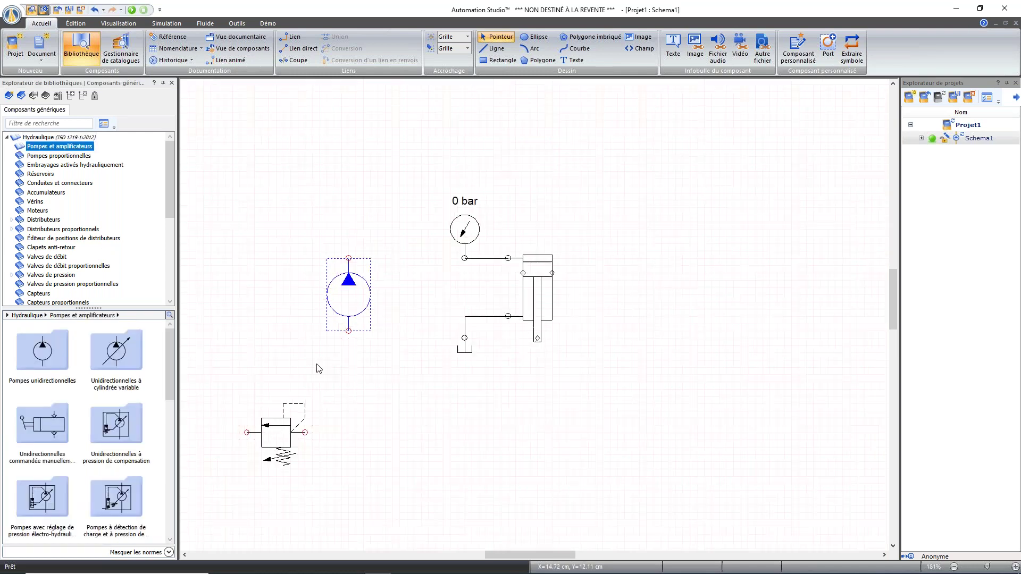
pyautogui.scroll(-1, 302, 368)
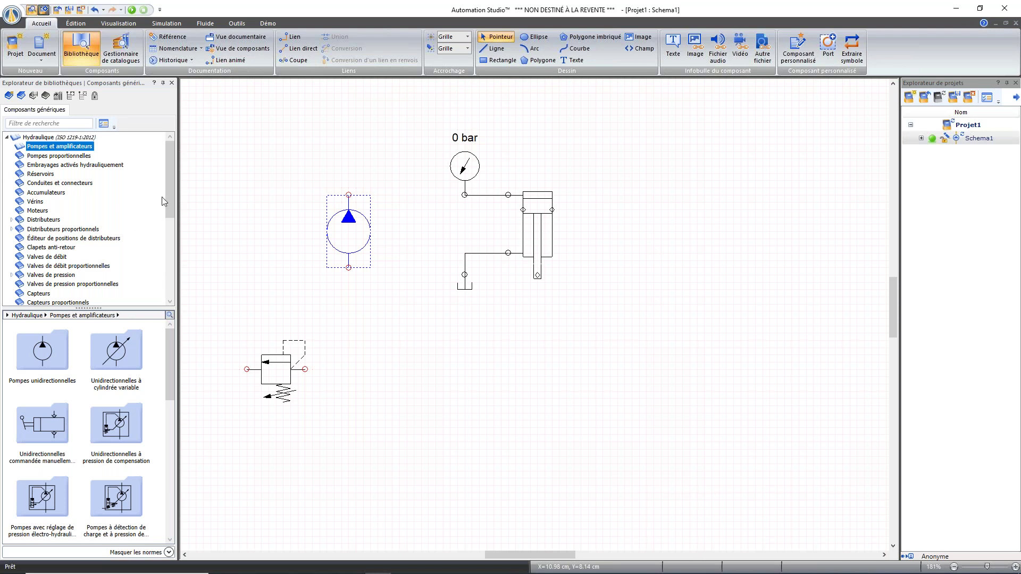
pyautogui.moveTo(171, 340); pyautogui.dragTo(182, 458)
pyautogui.moveTo(327, 237); pyautogui.dragTo(261, 258)
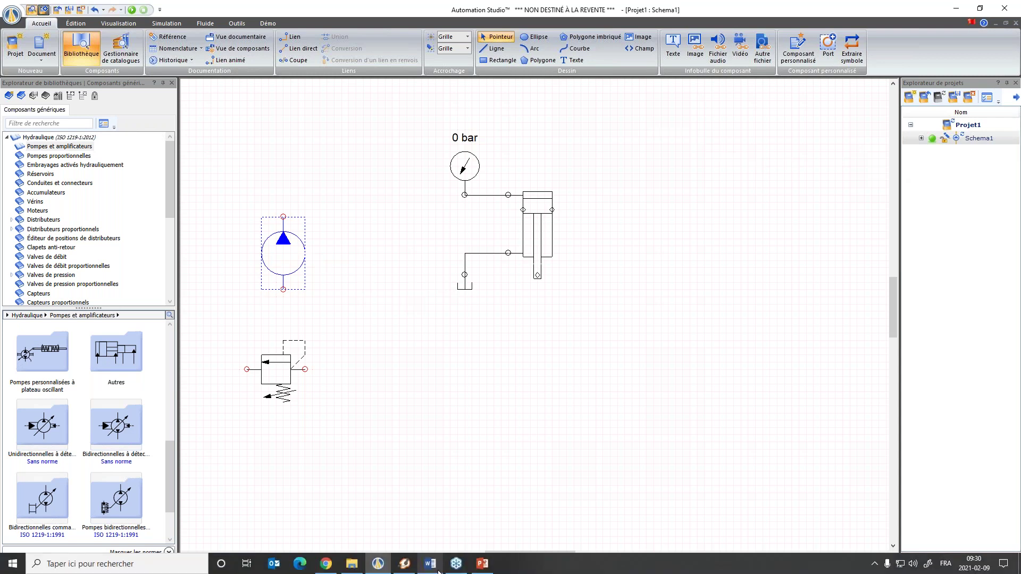
# Open the 3_0 All Dynamic components project and review the double-acting cylinder's component properties, closing them when done.
pyautogui.click(352, 565)
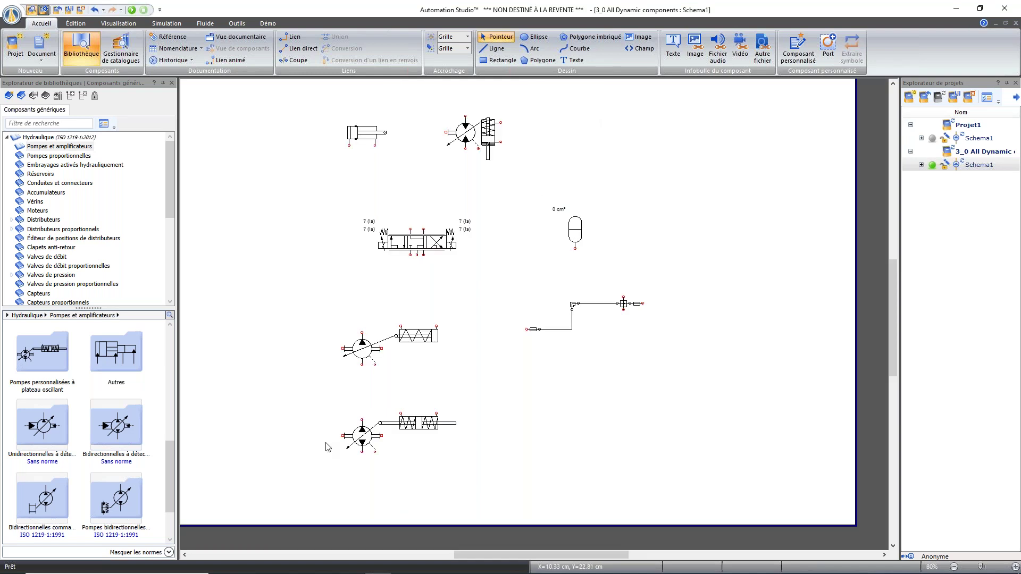
pyautogui.doubleClick(355, 136)
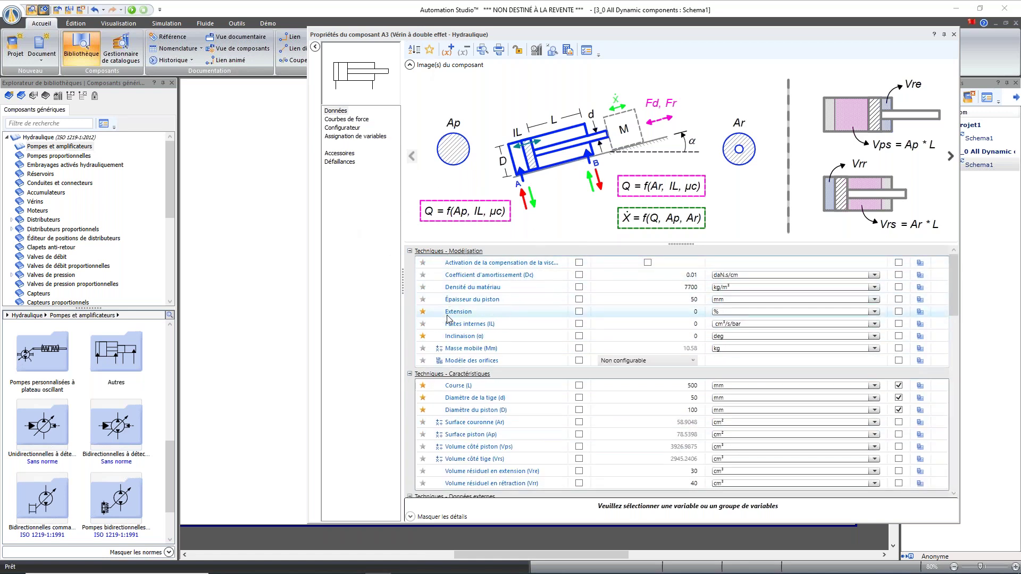
pyautogui.moveTo(489, 279)
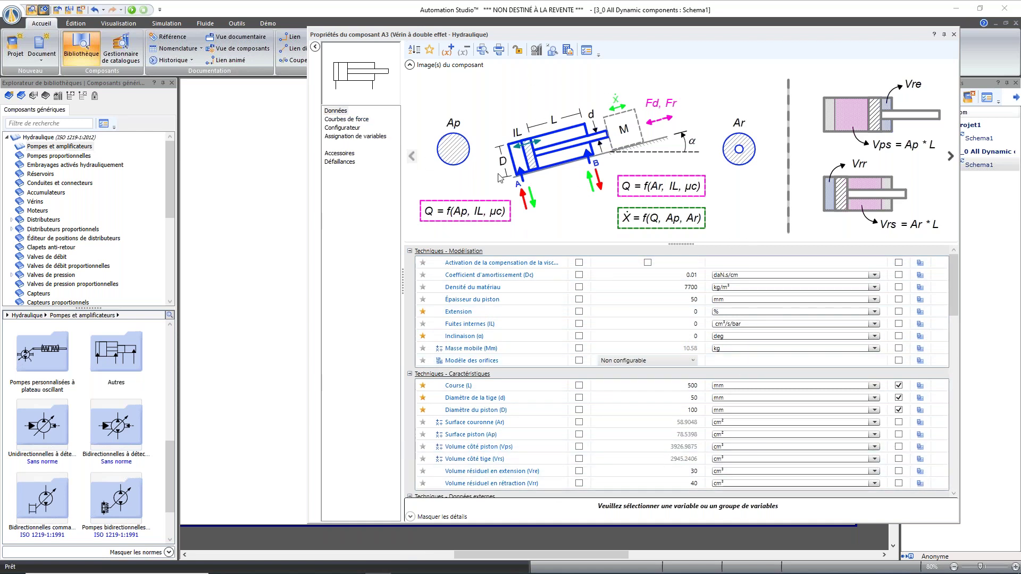
pyautogui.click(954, 34)
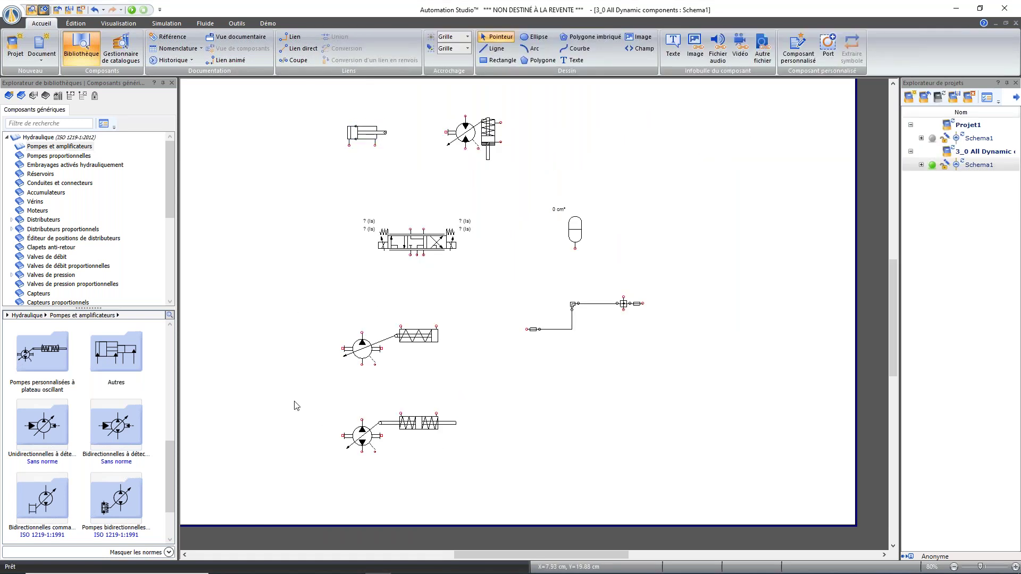
# Switch the open-loop axial piston pump's simulation model type to Configuration des fuites and on to Courbes de rendement, and close its properties.
pyautogui.moveTo(361, 354)
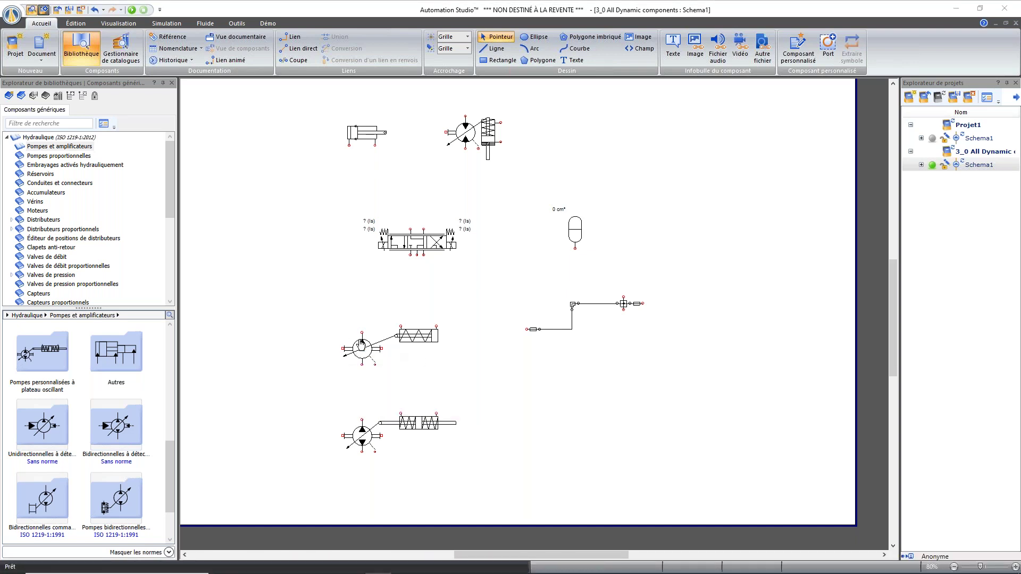
pyautogui.doubleClick(361, 348)
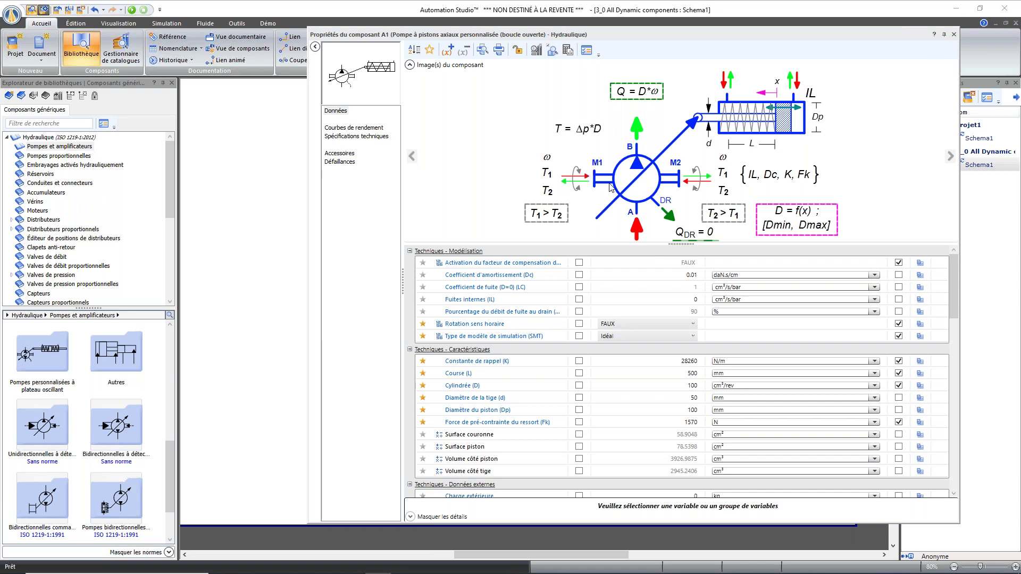
pyautogui.click(616, 336)
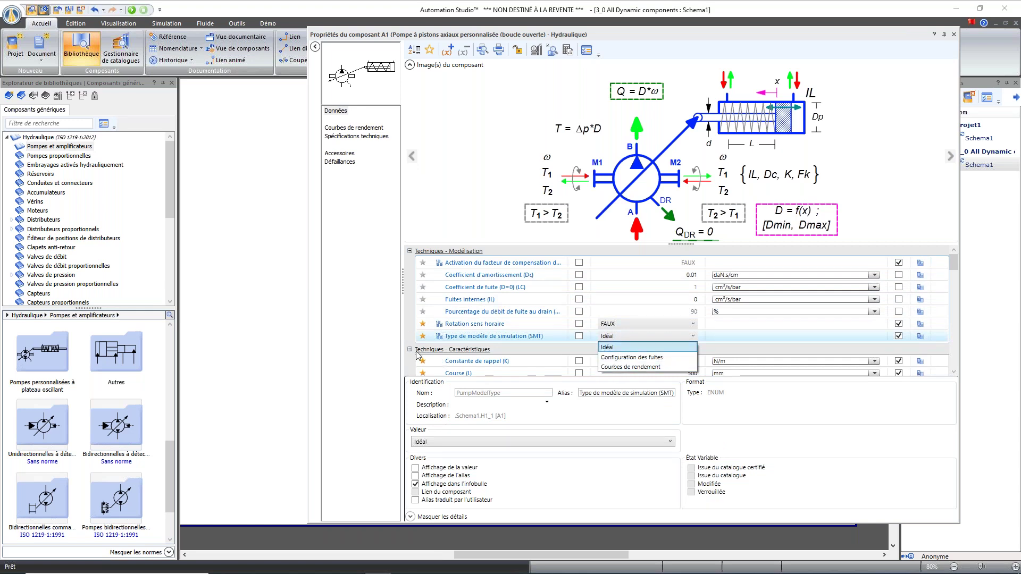
pyautogui.click(640, 358)
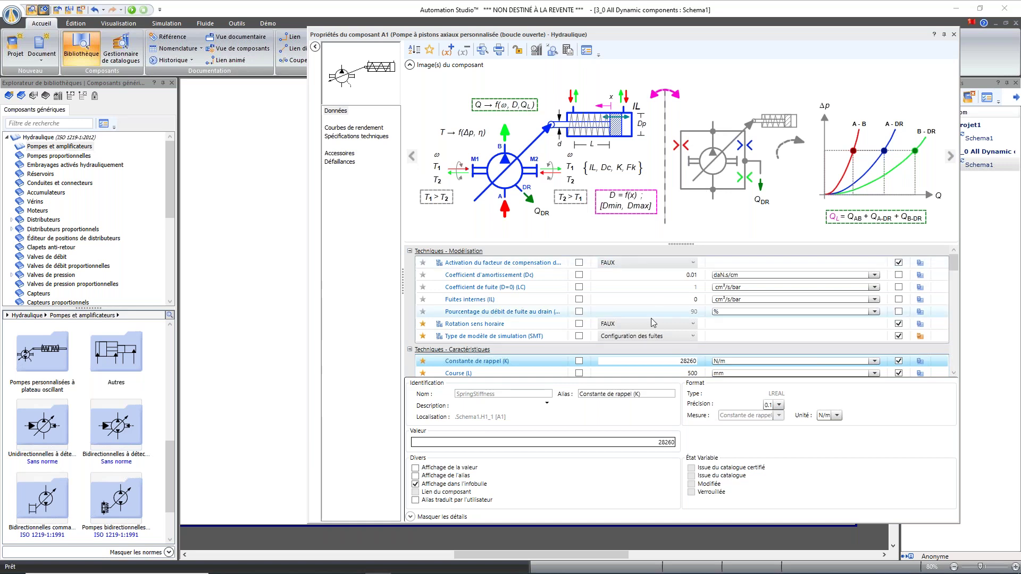
pyautogui.click(647, 336)
pyautogui.click(641, 368)
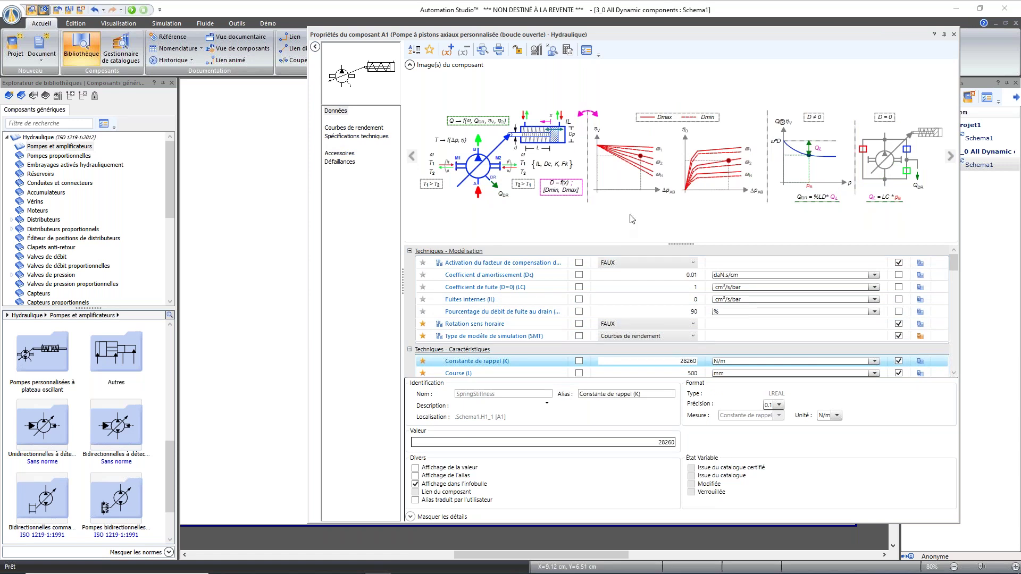
pyautogui.click(954, 34)
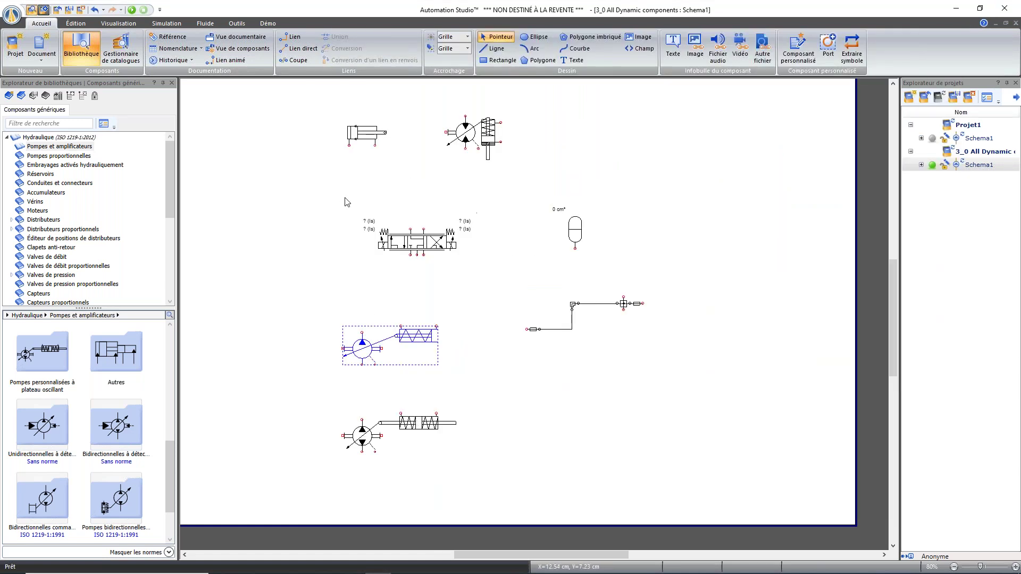
# Open the properties of the Distributeur proportionnel and set its simulation model type to Dynamique.
pyautogui.click(479, 267)
pyautogui.scroll(3, 428, 248)
pyautogui.scroll(-3, 428, 249)
pyautogui.scroll(2, 428, 248)
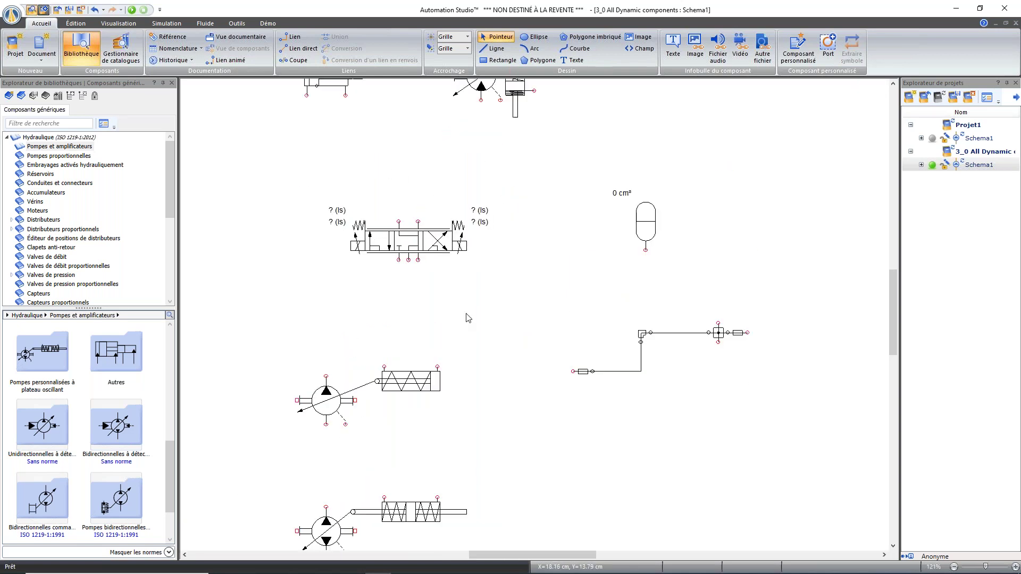
pyautogui.scroll(2, 367, 274)
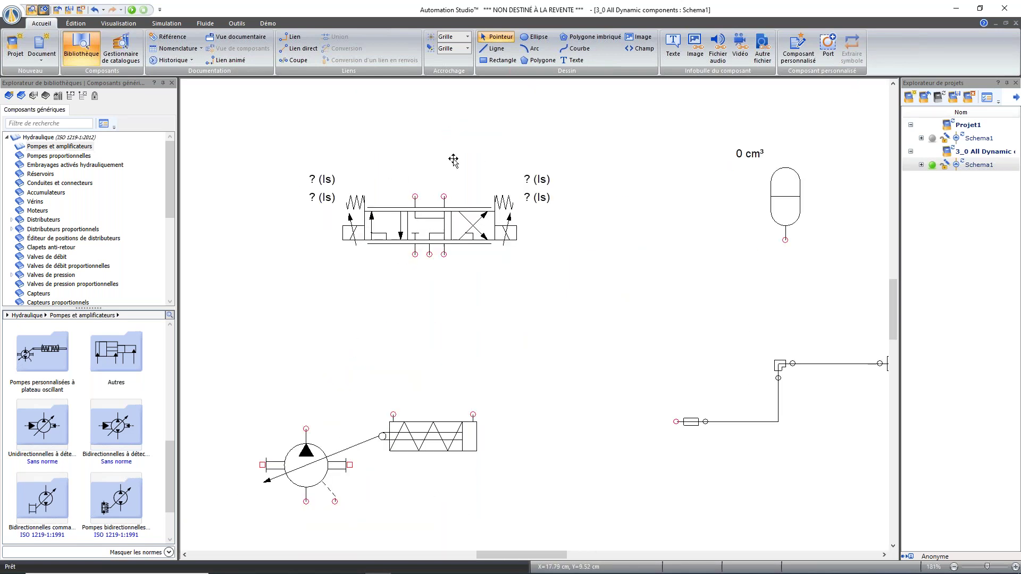
pyautogui.doubleClick(452, 232)
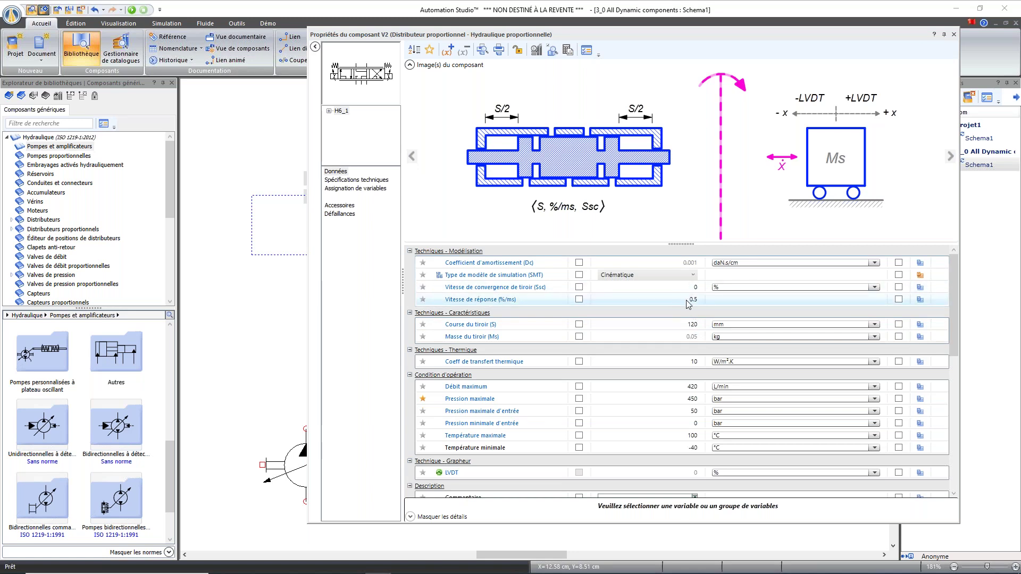
pyautogui.click(677, 277)
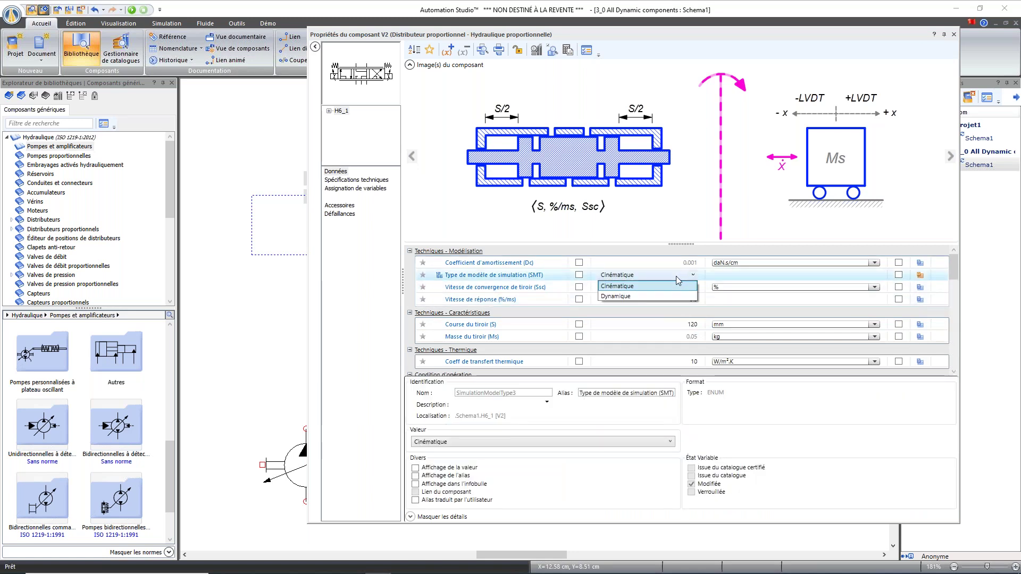
pyautogui.click(634, 295)
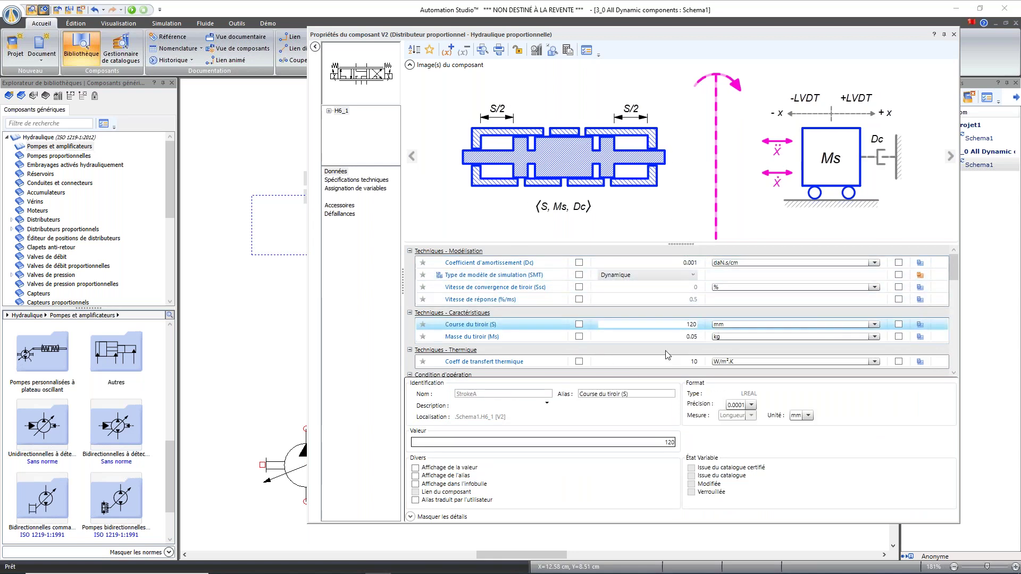
# Review the proportional valve's return spring data and its symbol configuration in the technical specifications.
pyautogui.moveTo(490, 341)
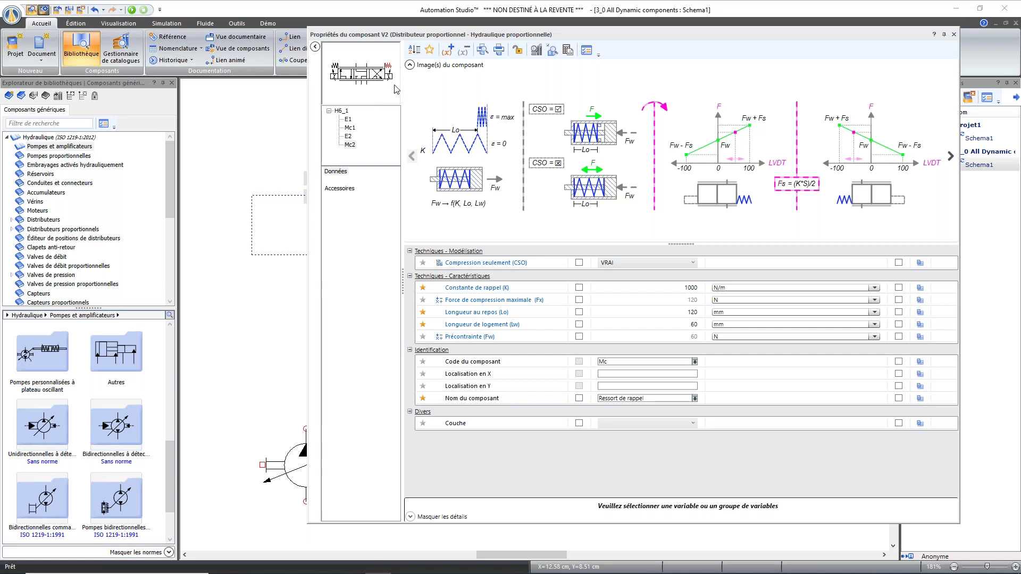
pyautogui.click(341, 110)
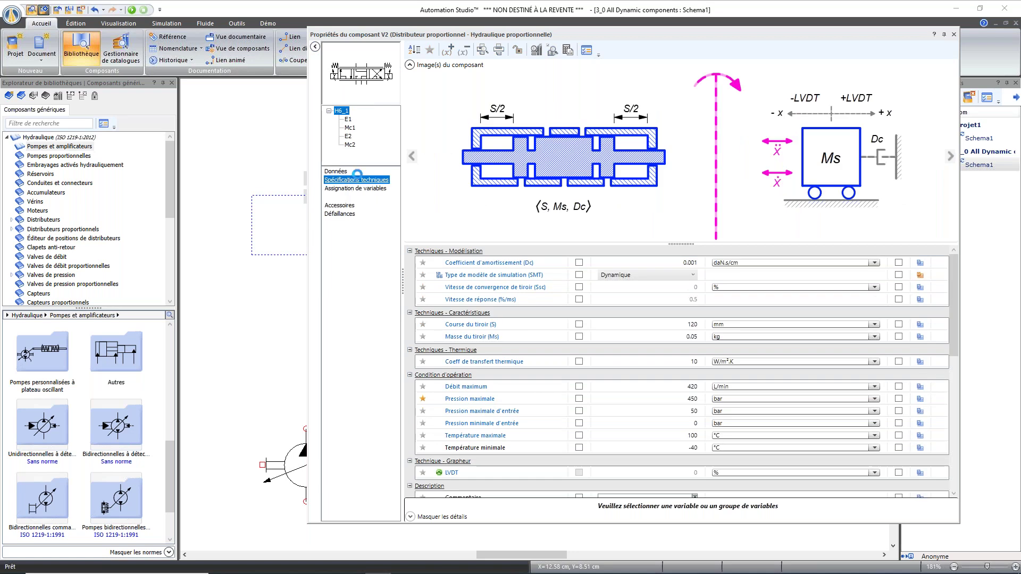
pyautogui.click(352, 180)
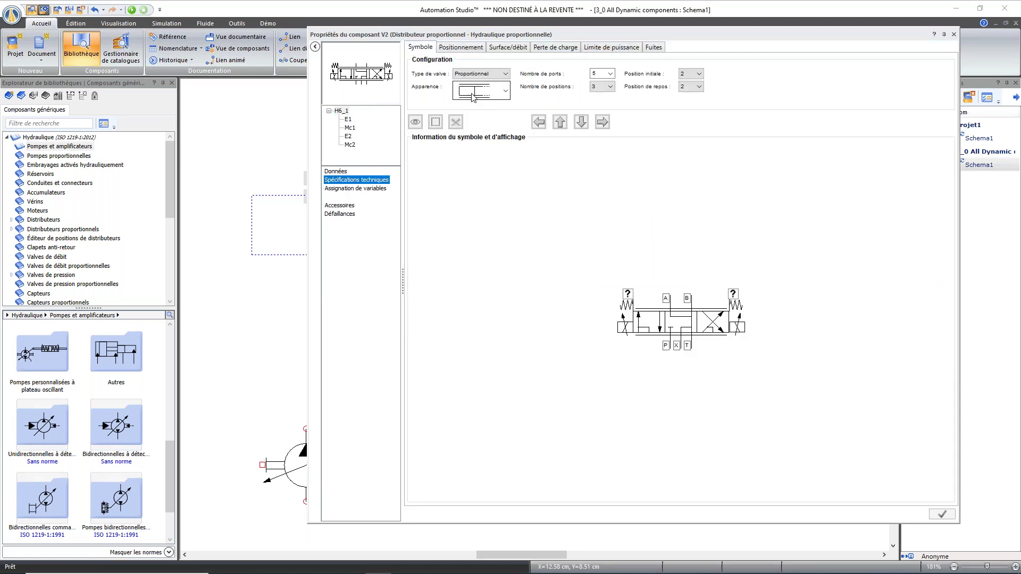
# Add a point to the proportional valve's positioning curve at about 22.5% input signal and -0.2% position.
pyautogui.click(470, 49)
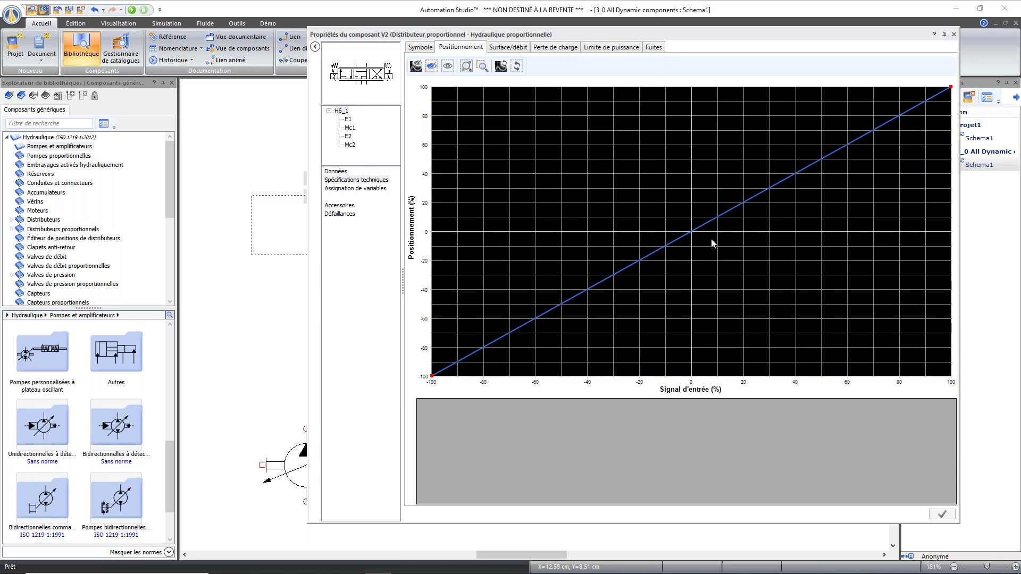
pyautogui.click(692, 230)
pyautogui.click(693, 229)
pyautogui.moveTo(693, 230); pyautogui.dragTo(749, 232)
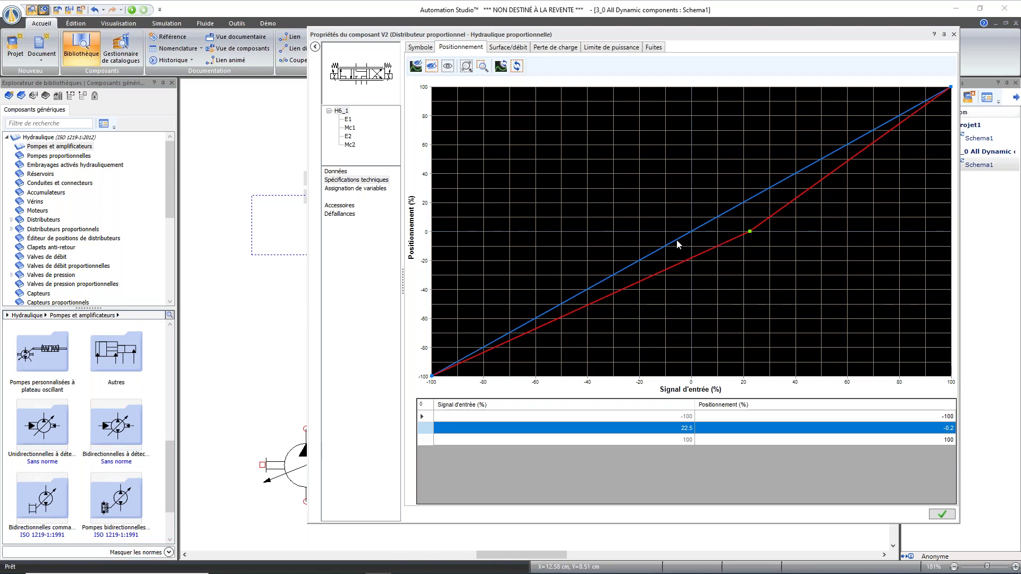
# Change the P-A connection's surface/flow curve type to Os and on to U, and display its pressure loss curve.
pyautogui.click(504, 49)
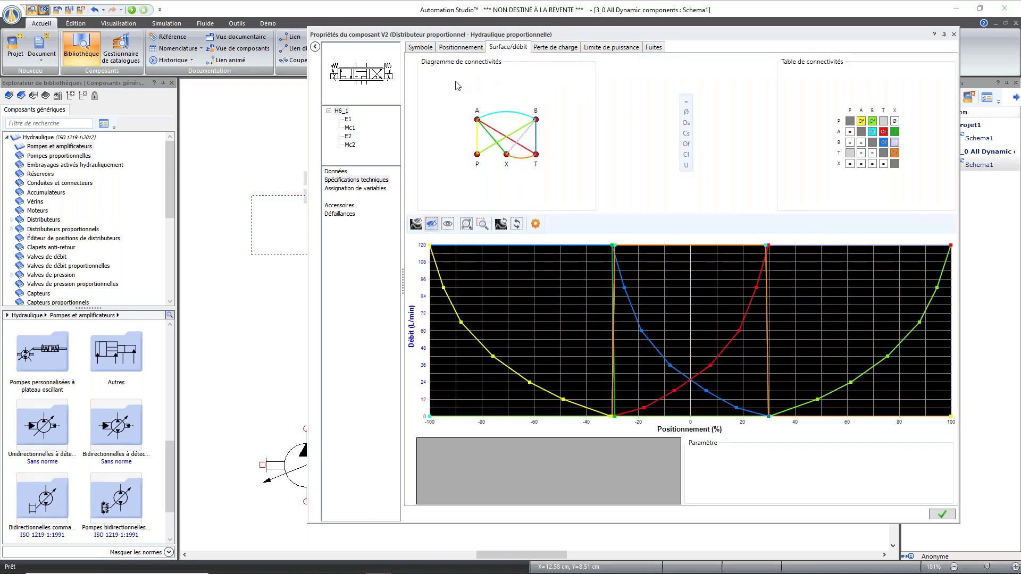
pyautogui.click(450, 296)
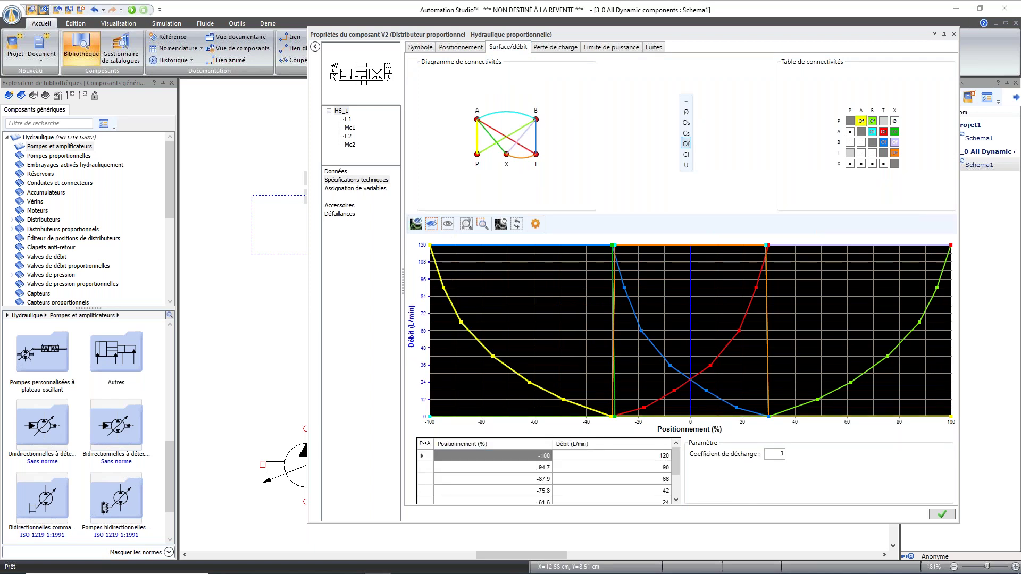
pyautogui.click(686, 122)
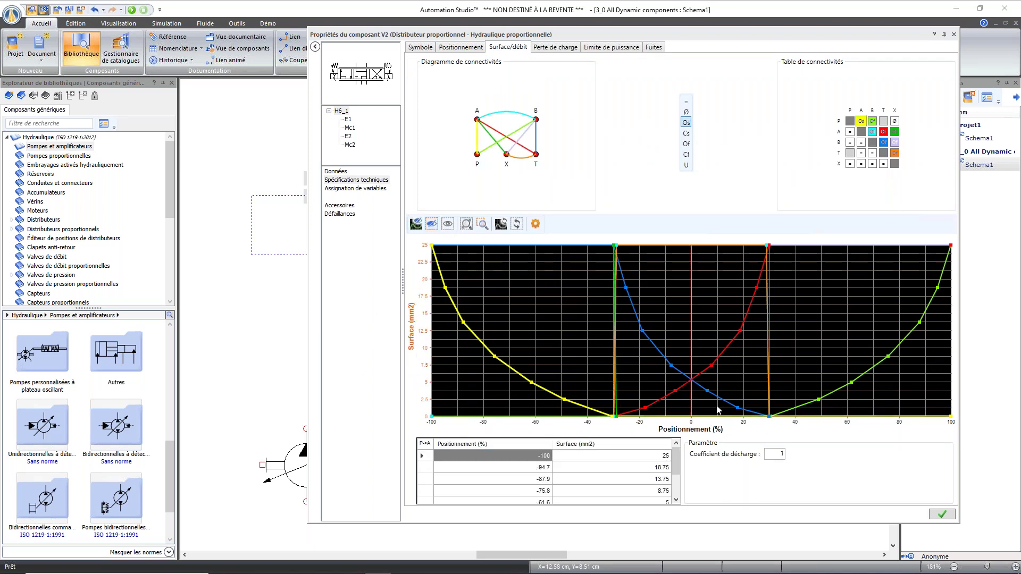
pyautogui.click(686, 165)
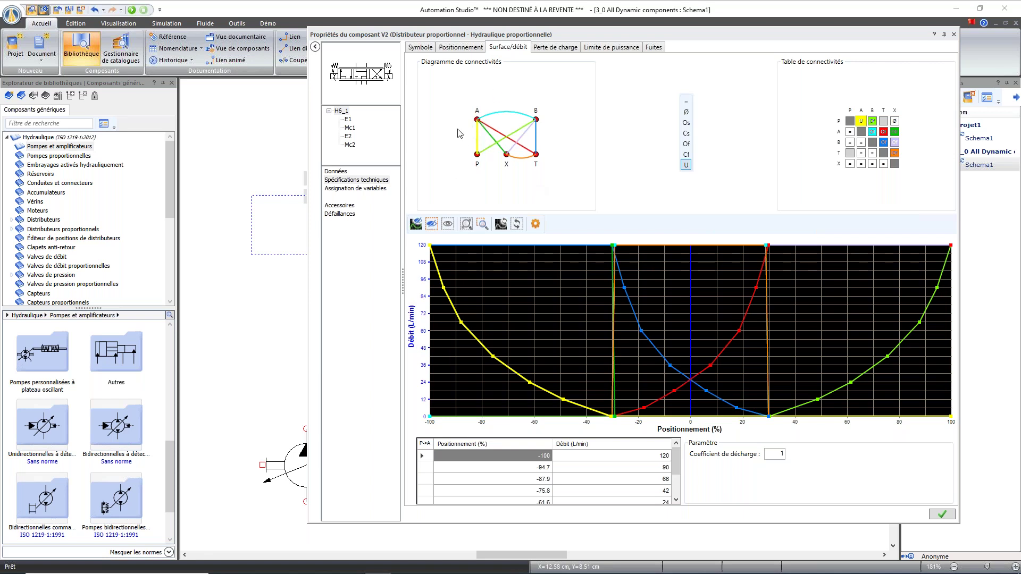
pyautogui.click(557, 50)
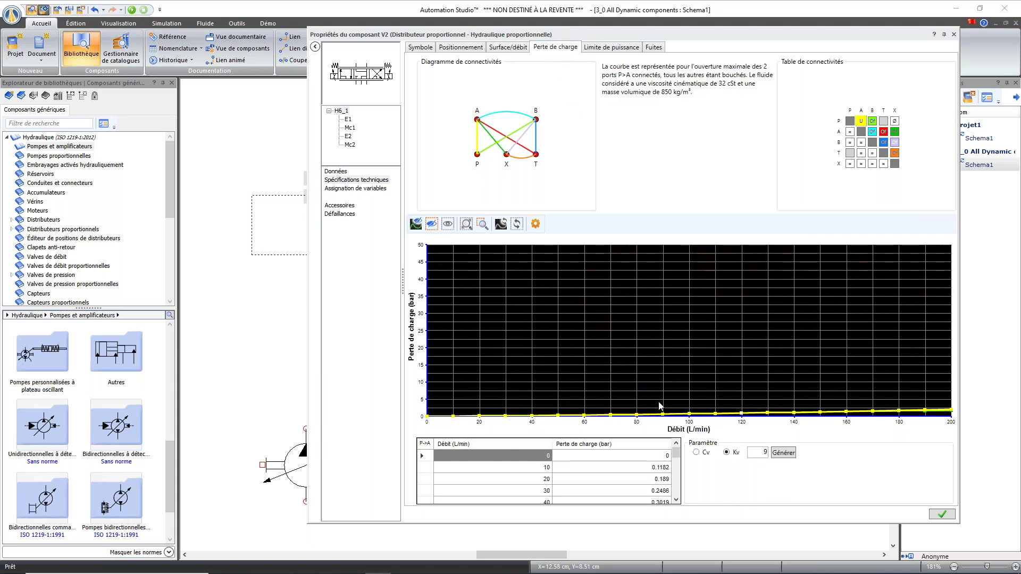
# Review the proportional valve's power limit and leakage settings, and close its properties without saving the modifications.
pyautogui.click(606, 47)
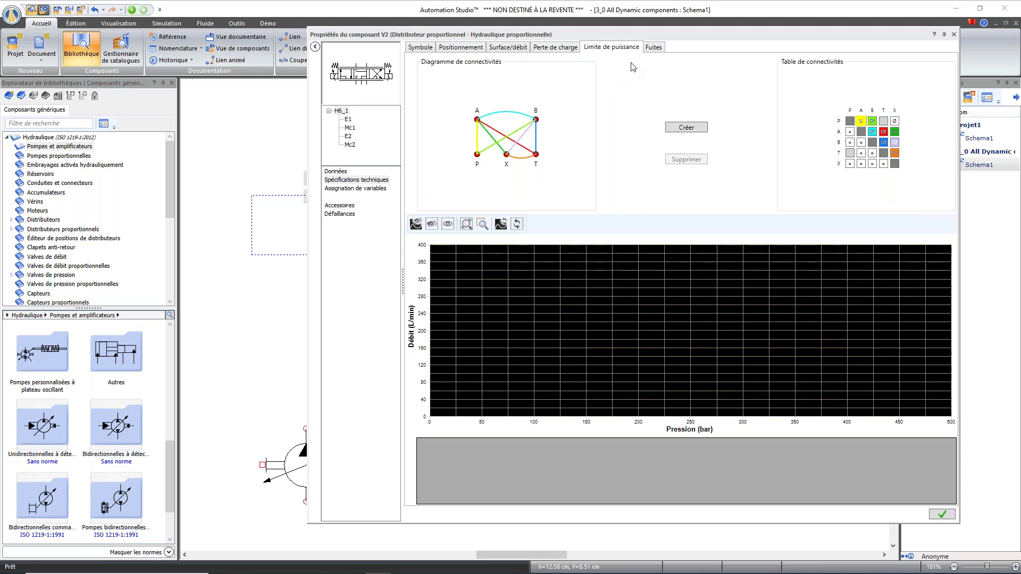
pyautogui.click(654, 47)
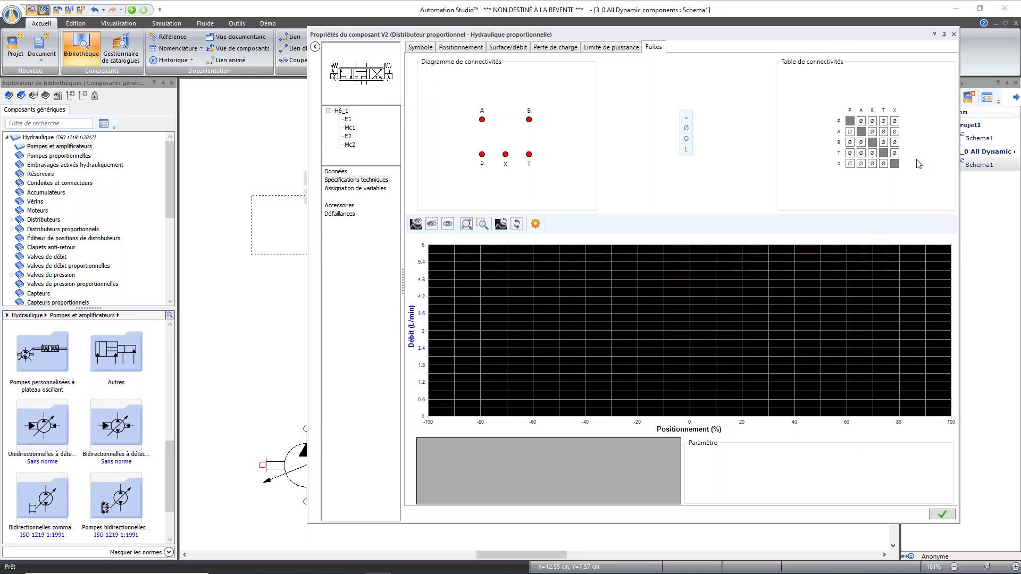
pyautogui.click(955, 34)
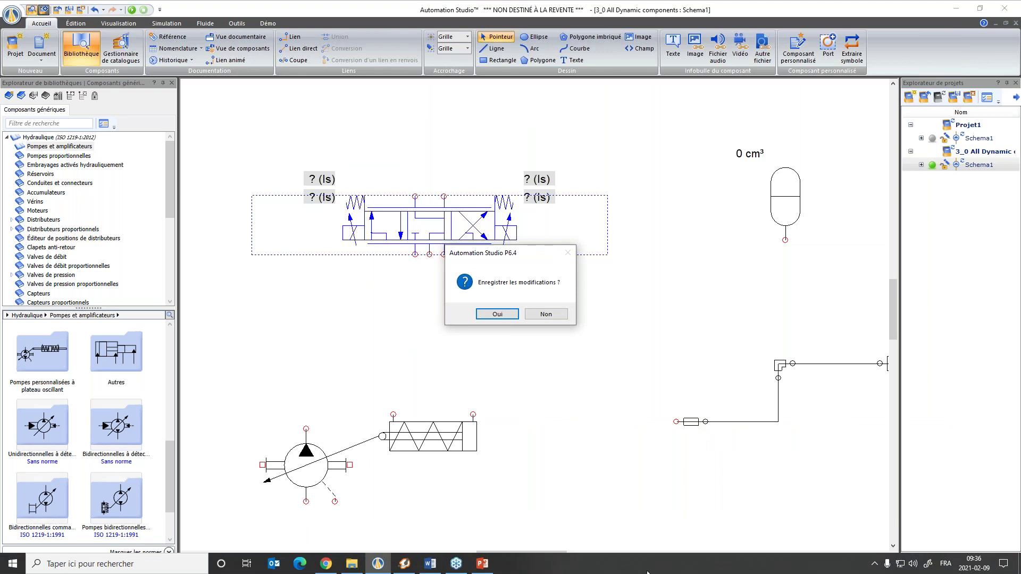
pyautogui.click(547, 317)
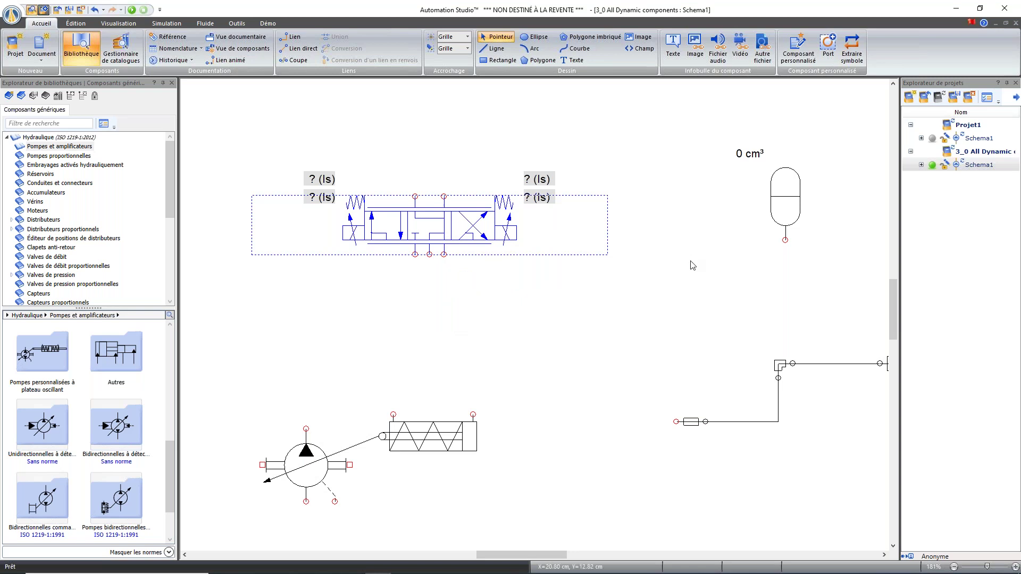
# Inspect the gas accumulator's properties, including its gas transformation options and gas type, and close them unchanged.
pyautogui.scroll(-2, 606, 314)
pyautogui.scroll(-2, 583, 372)
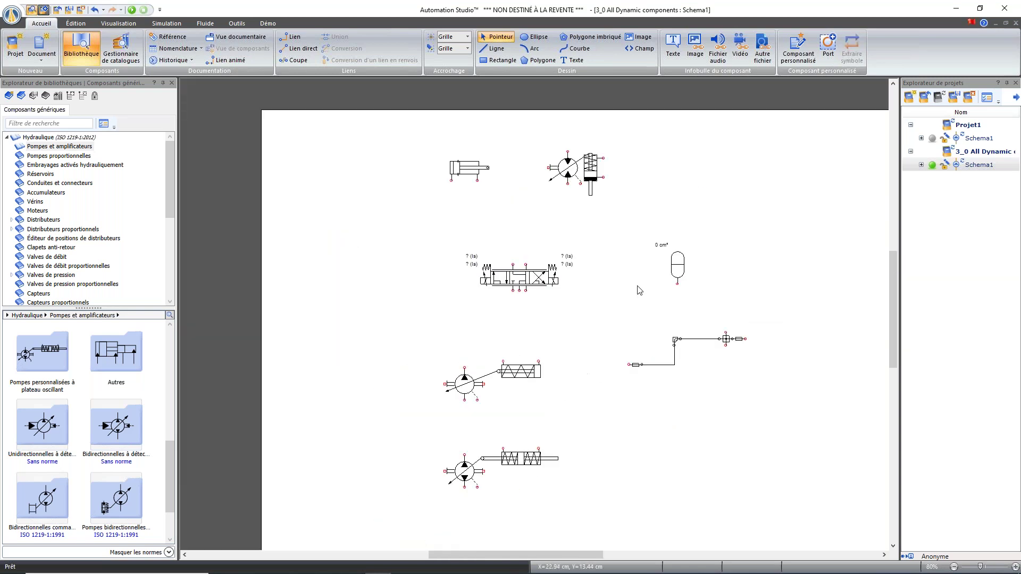
pyautogui.moveTo(601, 179); pyautogui.dragTo(628, 186)
pyautogui.scroll(4, 726, 282)
pyautogui.doubleClick(613, 255)
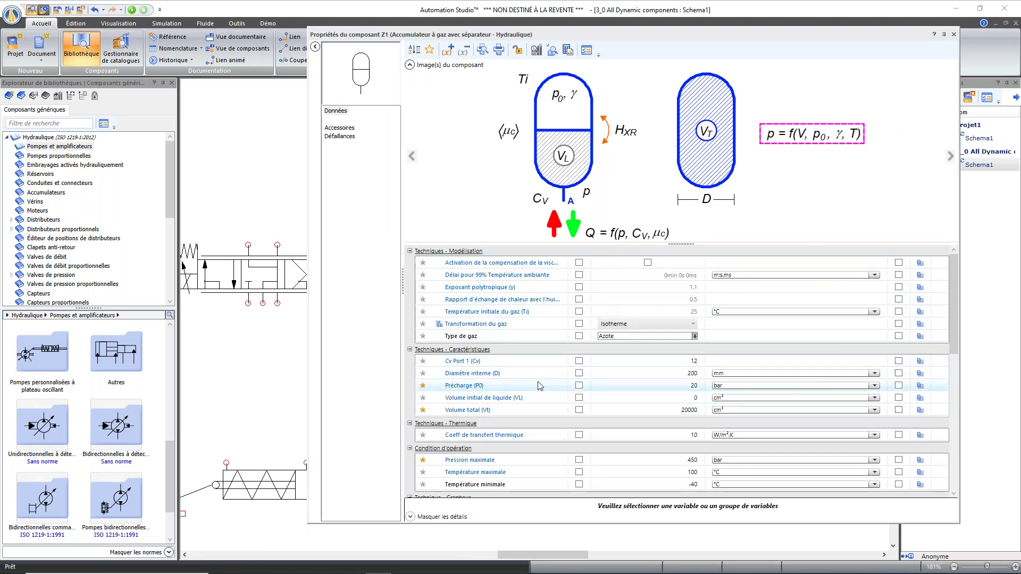
pyautogui.click(630, 323)
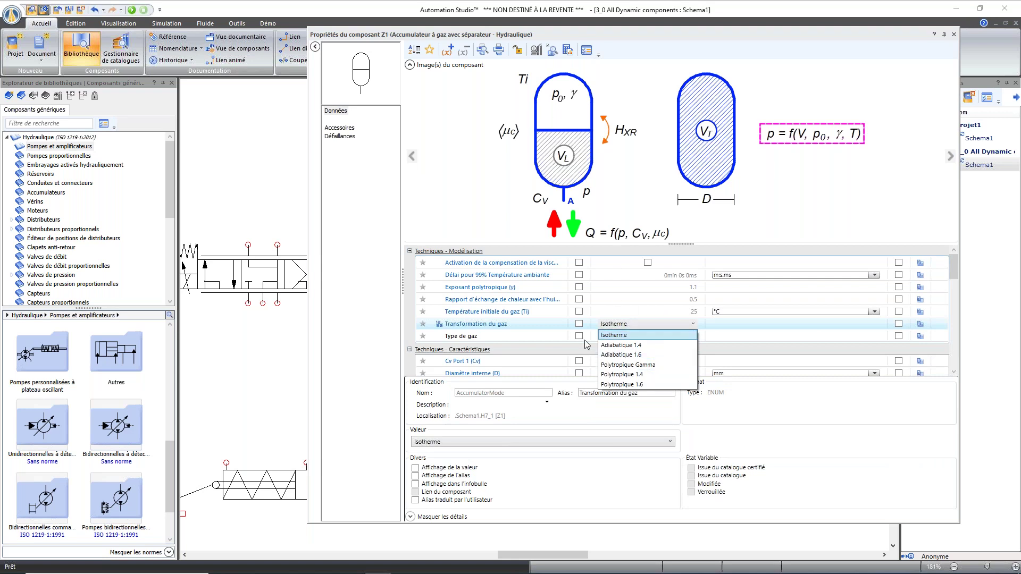
pyautogui.press('Tab')
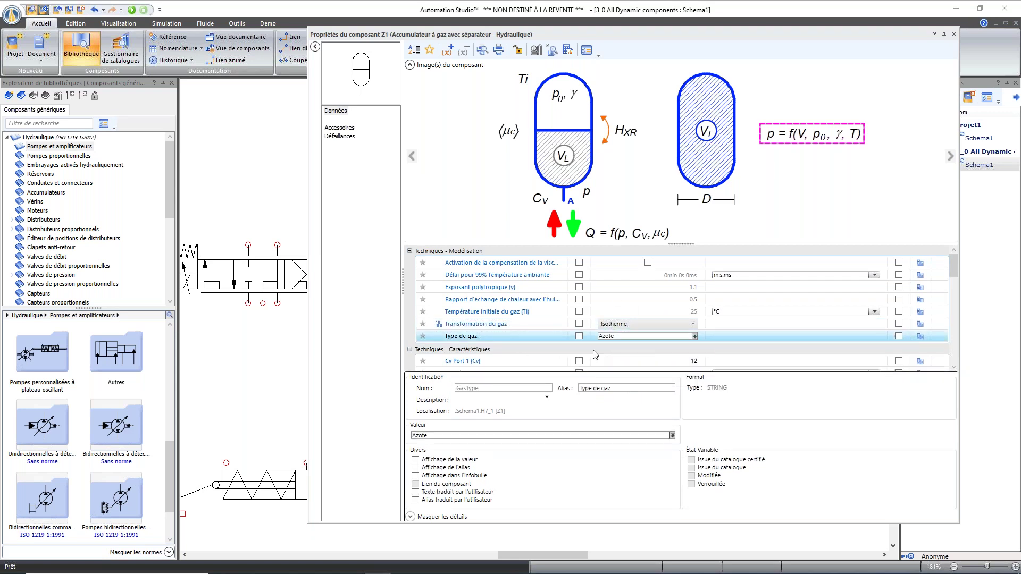
pyautogui.click(954, 34)
pyautogui.click(702, 305)
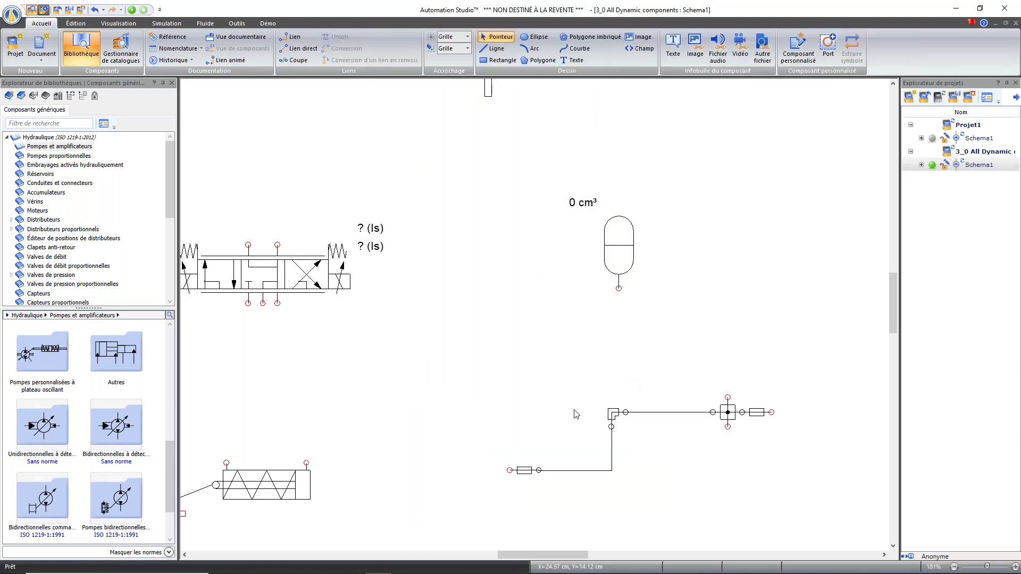
# Review the modelling parameters of the L-shaped hydraulic line below the accumulator, such as hydrostatic line and elasticity, and close its properties.
pyautogui.scroll(-1, 564, 447)
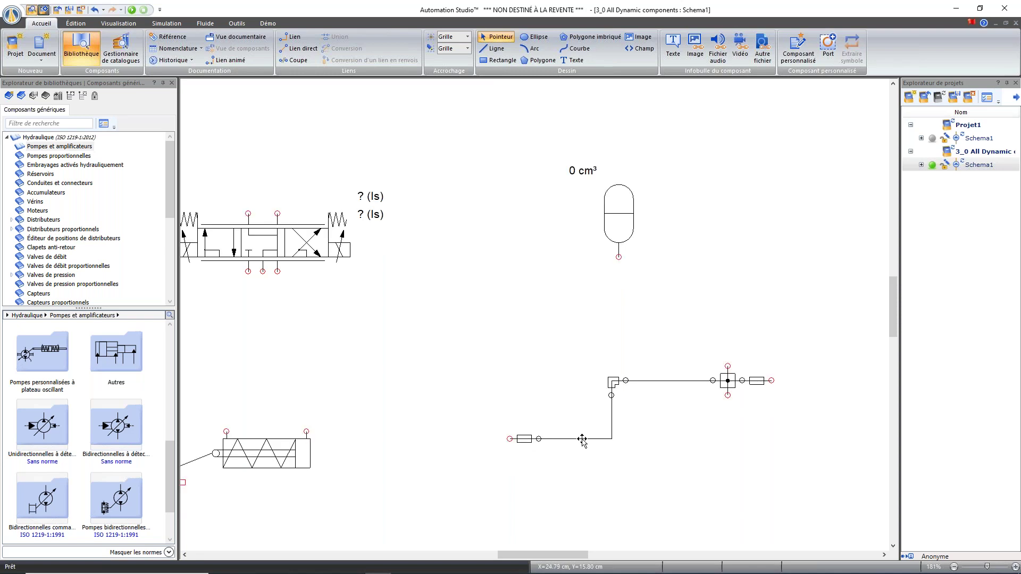
pyautogui.click(582, 439)
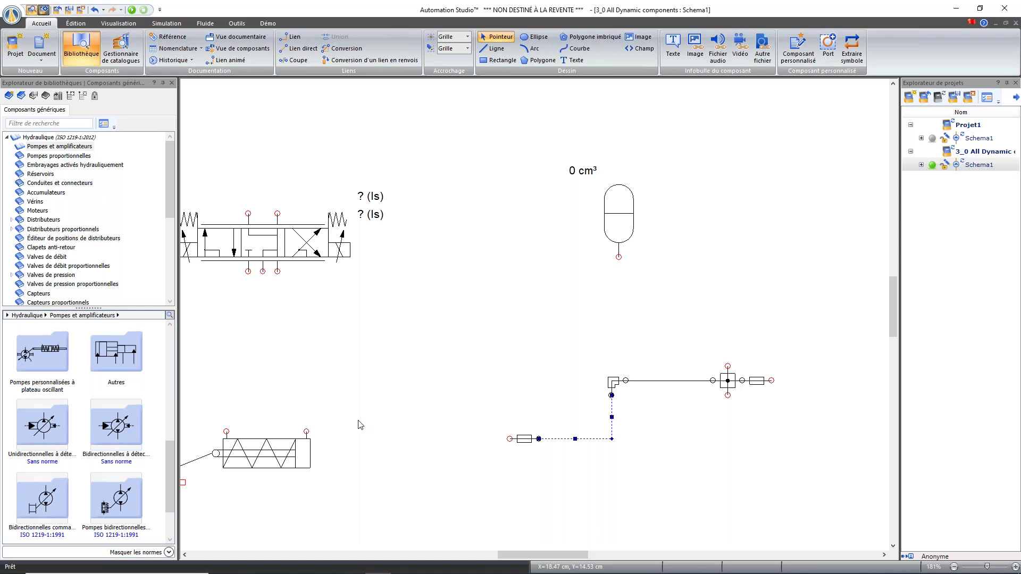
pyautogui.doubleClick(598, 439)
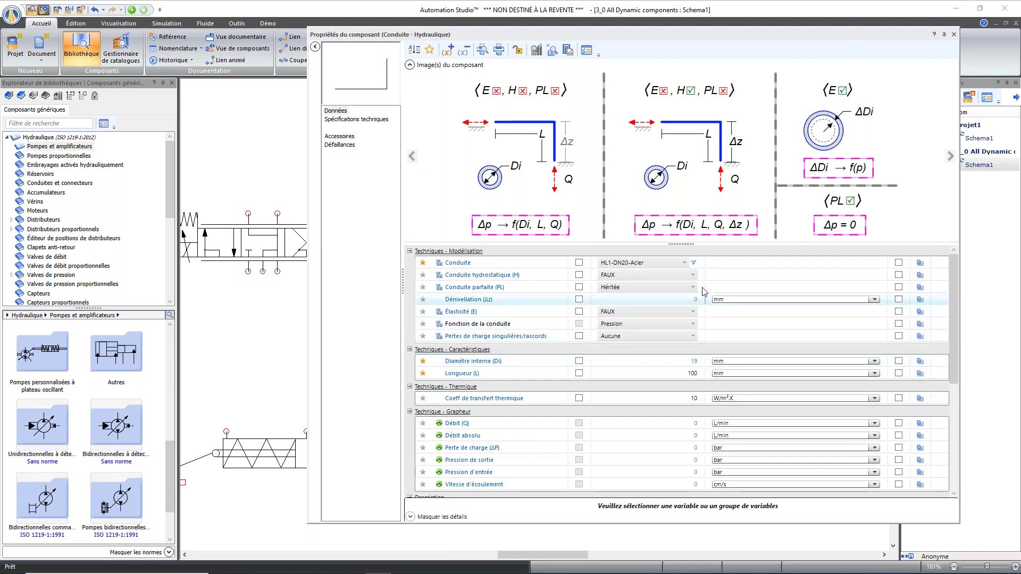
pyautogui.moveTo(684, 262)
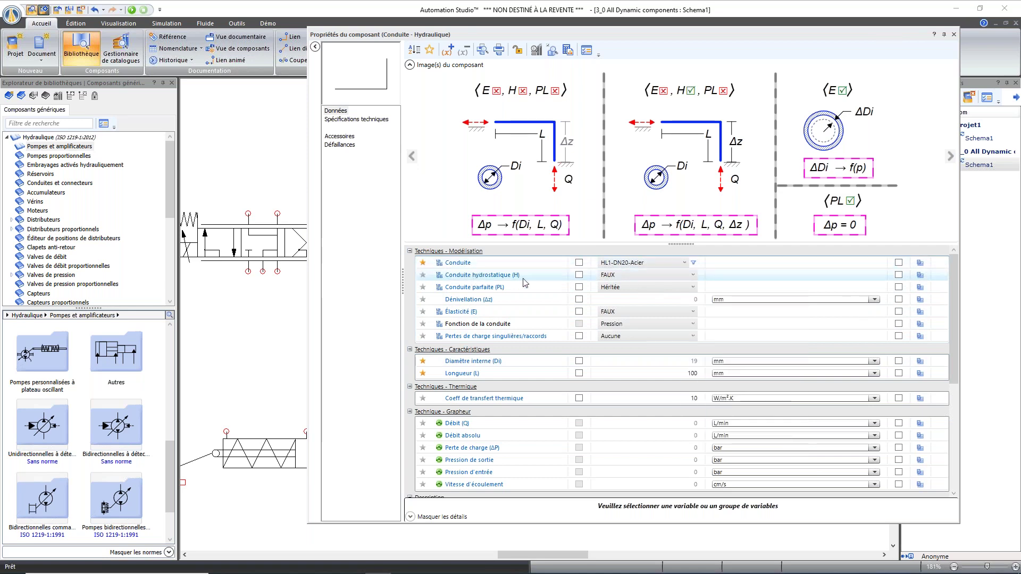
pyautogui.moveTo(480, 280)
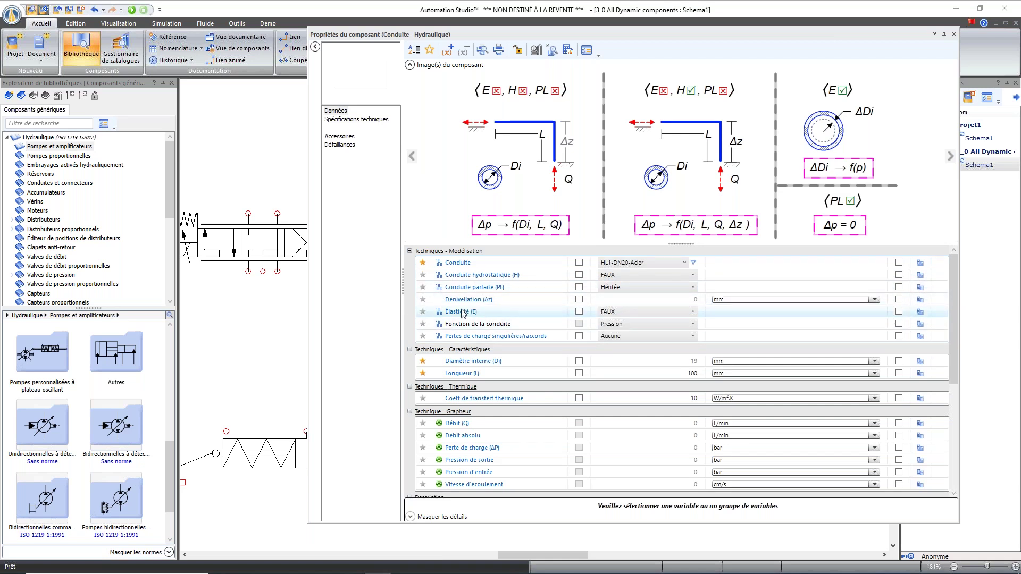
pyautogui.moveTo(470, 315)
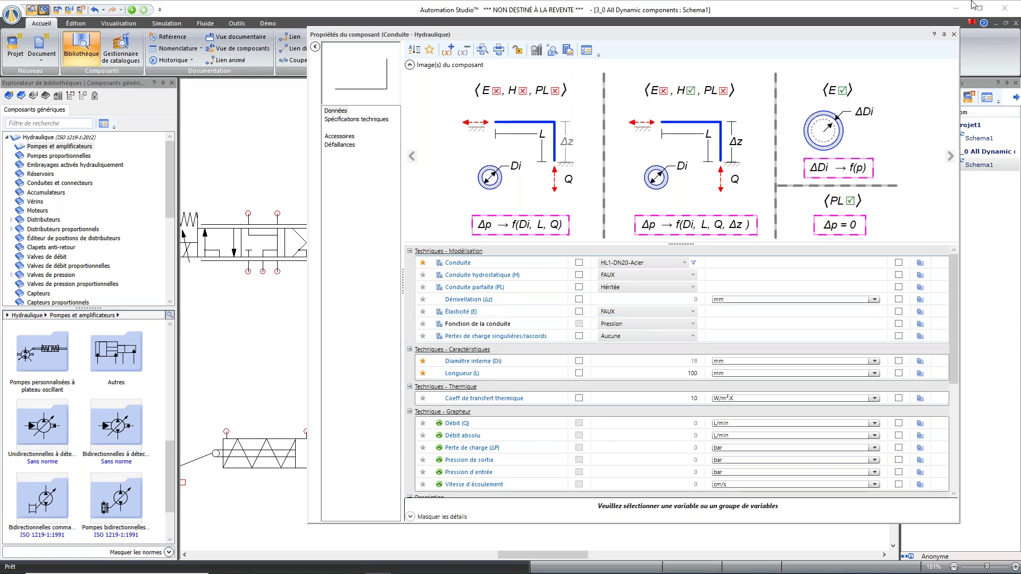
pyautogui.click(953, 35)
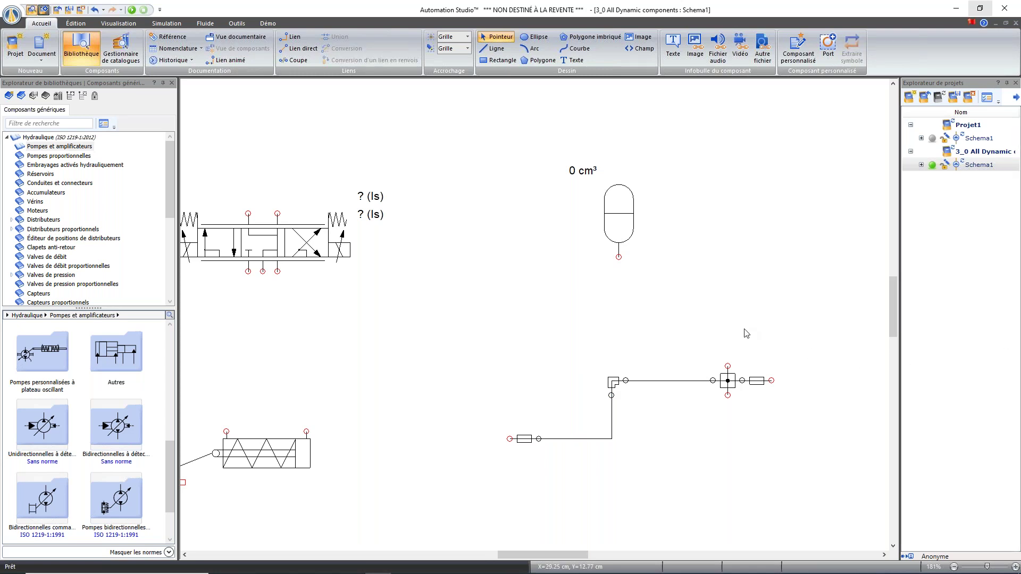
# Hide the library explorer and review the dynamic model properties of the first circuit's proportional valve in the 3_1 PPCD04-NGPPRV Dynamic project.
pyautogui.scroll(-3, 746, 333)
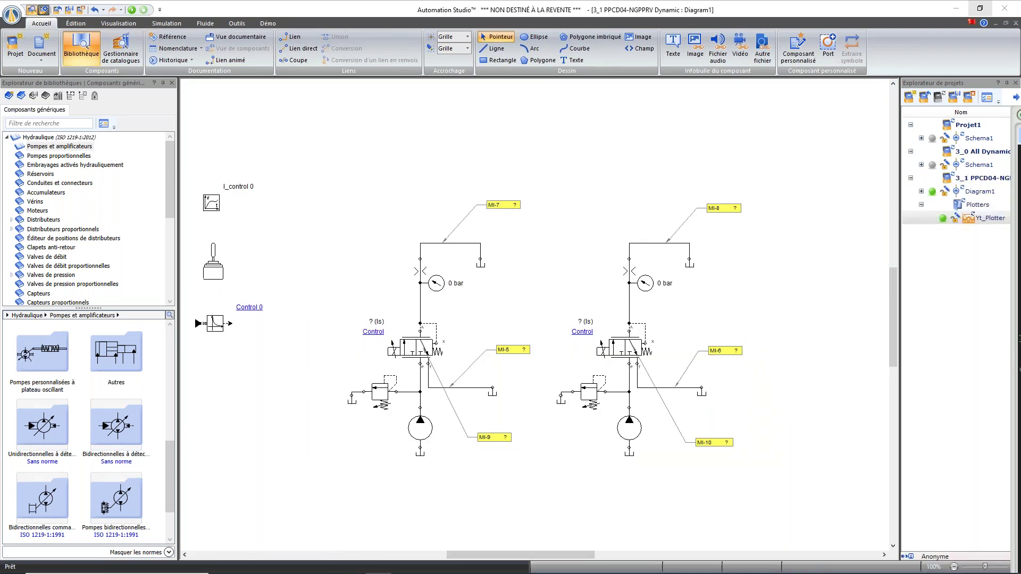
pyautogui.click(171, 83)
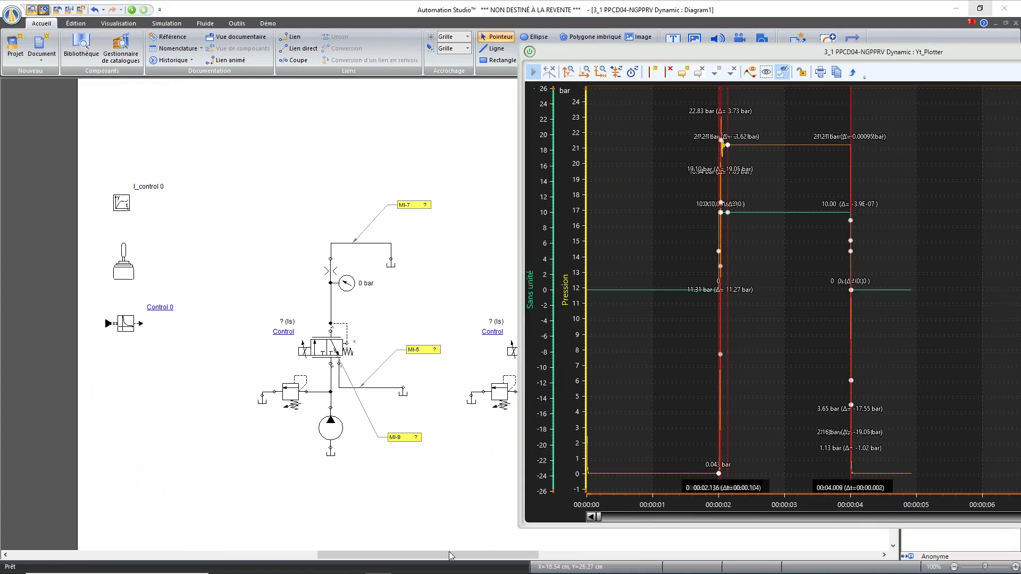
pyautogui.moveTo(443, 555); pyautogui.dragTo(495, 550)
pyautogui.doubleClick(103, 353)
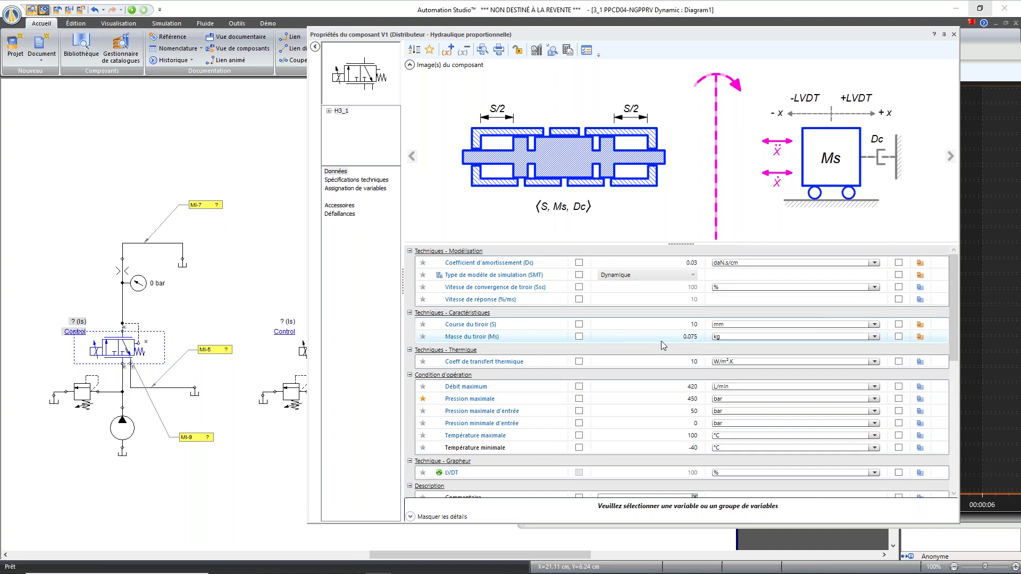
pyautogui.click(953, 35)
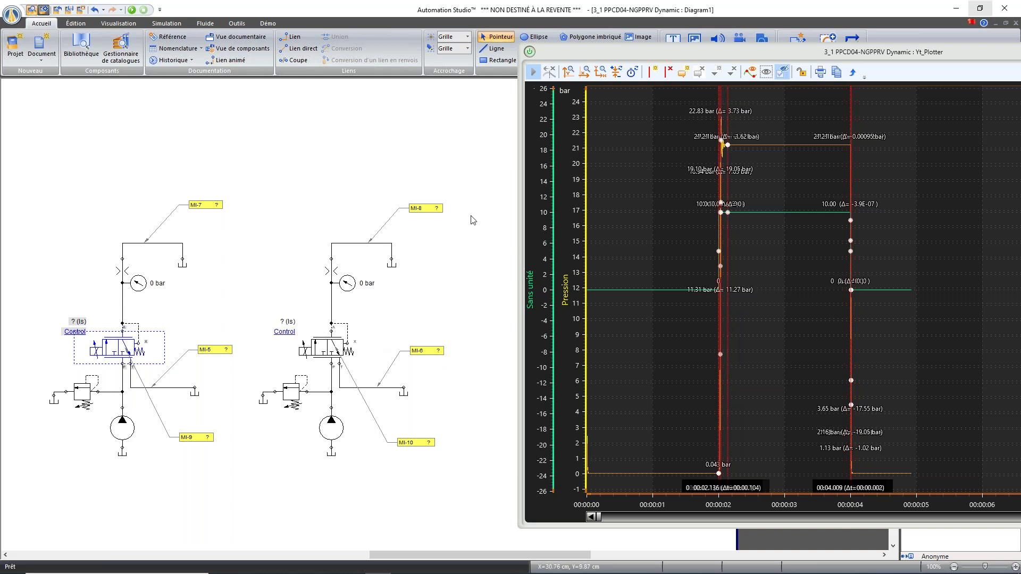
# Run and stop the simulation of the two valve circuits, and bring the whole Yt_Plotter window into view.
pyautogui.click(132, 9)
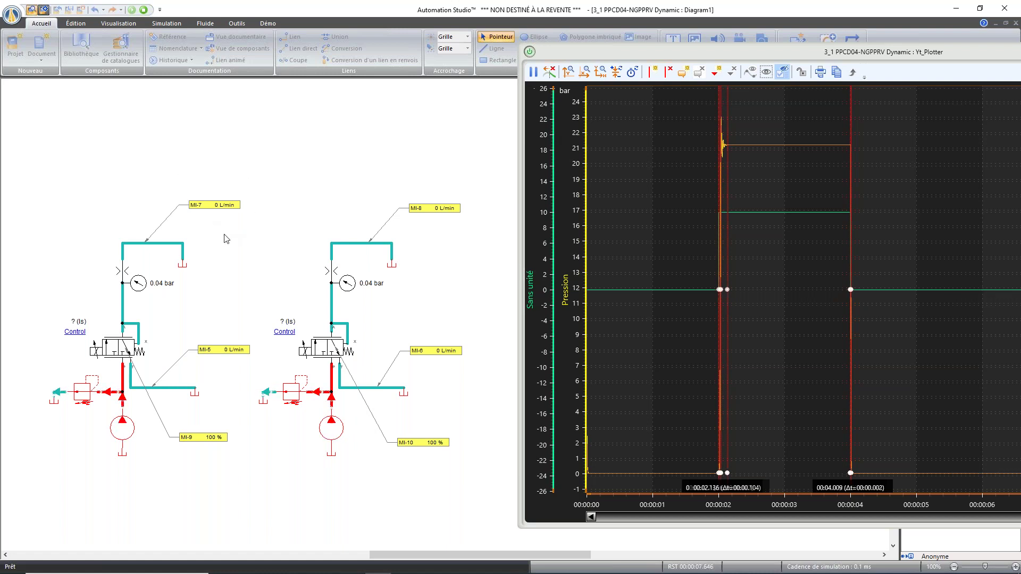
pyautogui.click(143, 9)
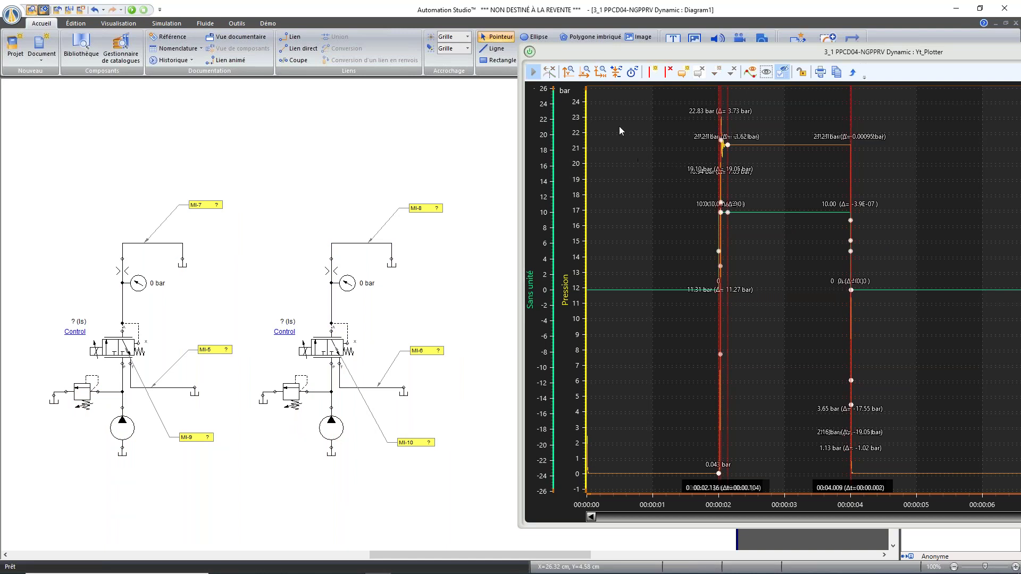
pyautogui.doubleClick(633, 52)
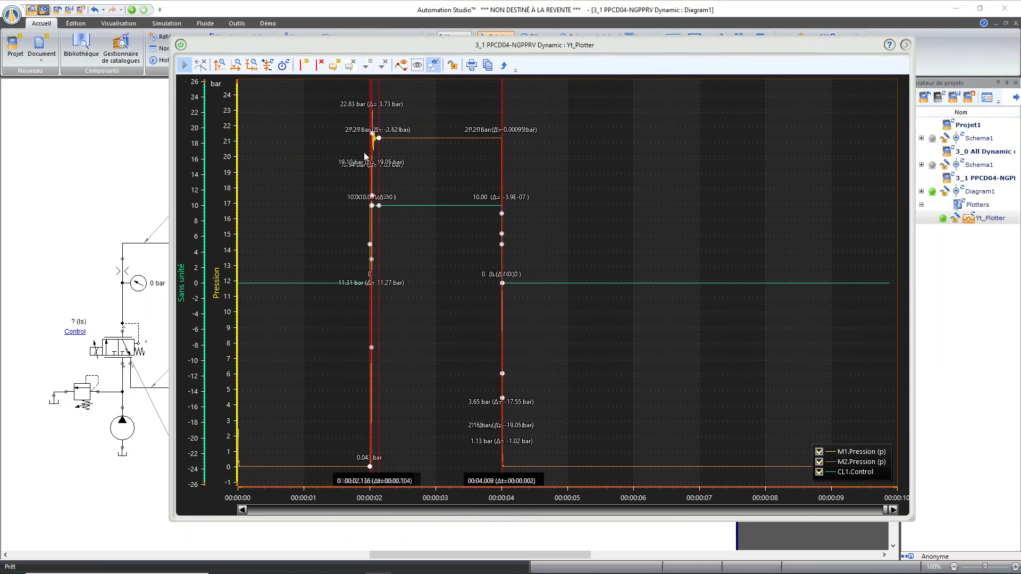
pyautogui.moveTo(252, 50); pyautogui.dragTo(273, 44)
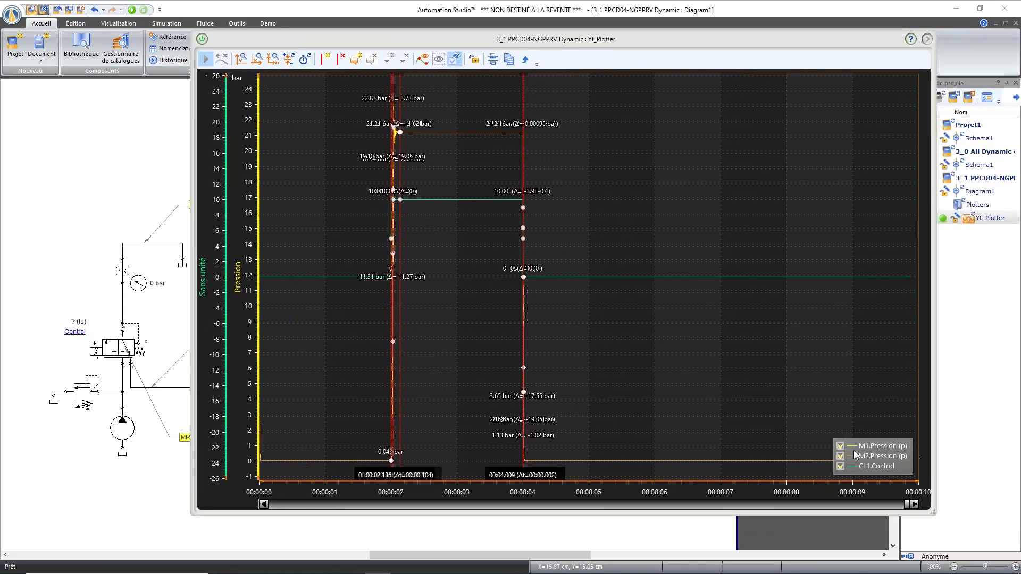
# Examine the M1 and M2 pressure rise in the plotter close up, just after the 2 s control step.
pyautogui.scroll(3, 355, 212)
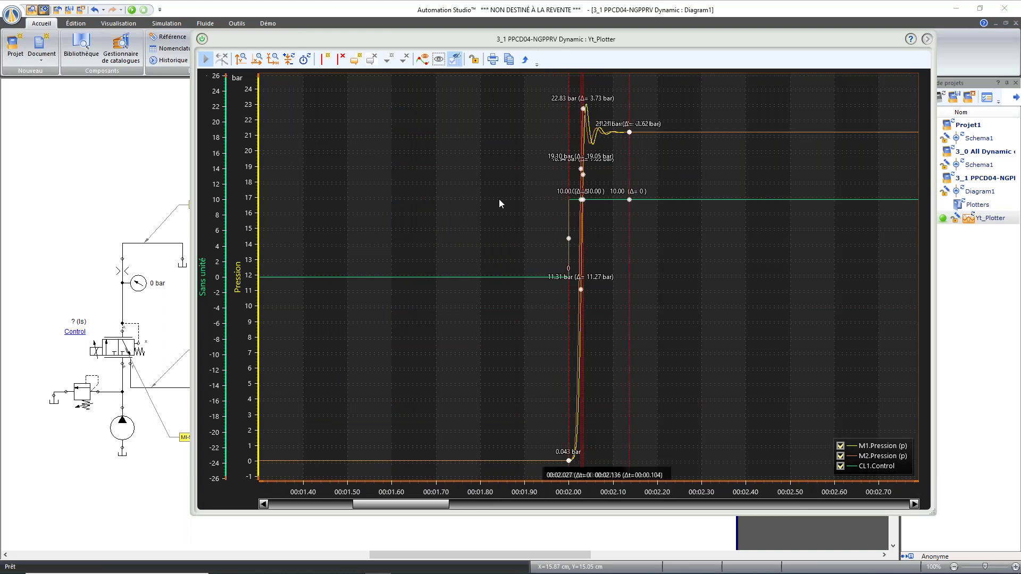
pyautogui.scroll(5, 601, 190)
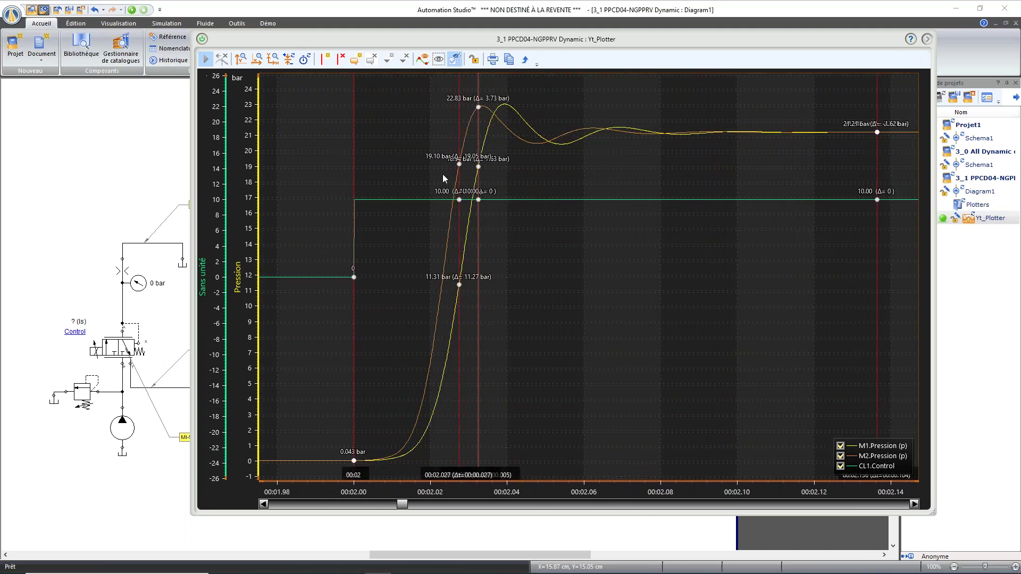
pyautogui.scroll(1, 438, 174)
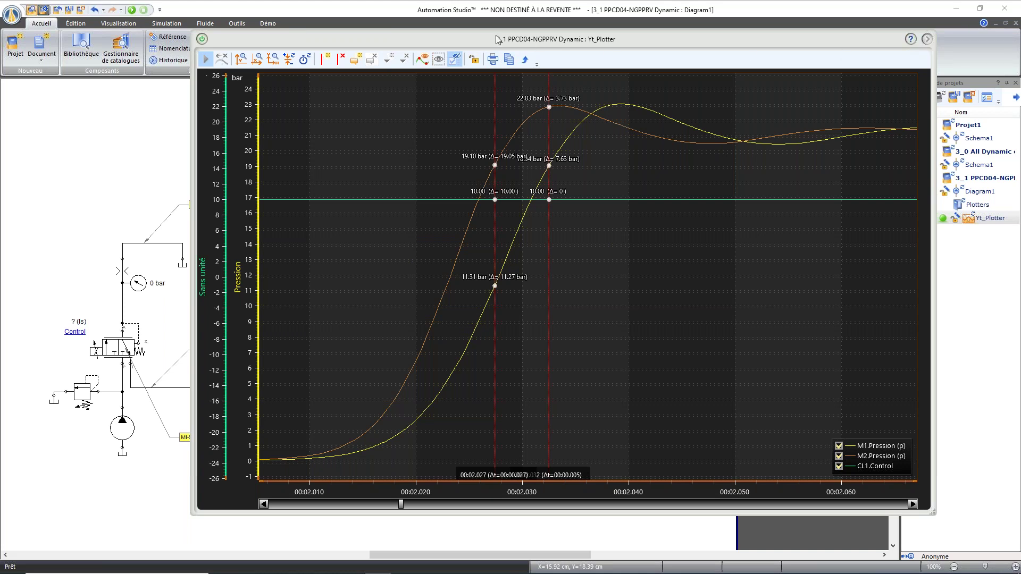
# Show the sample points on the plotter curves and compare the M1 and M2 pressure curves around their time markers.
pyautogui.click(423, 62)
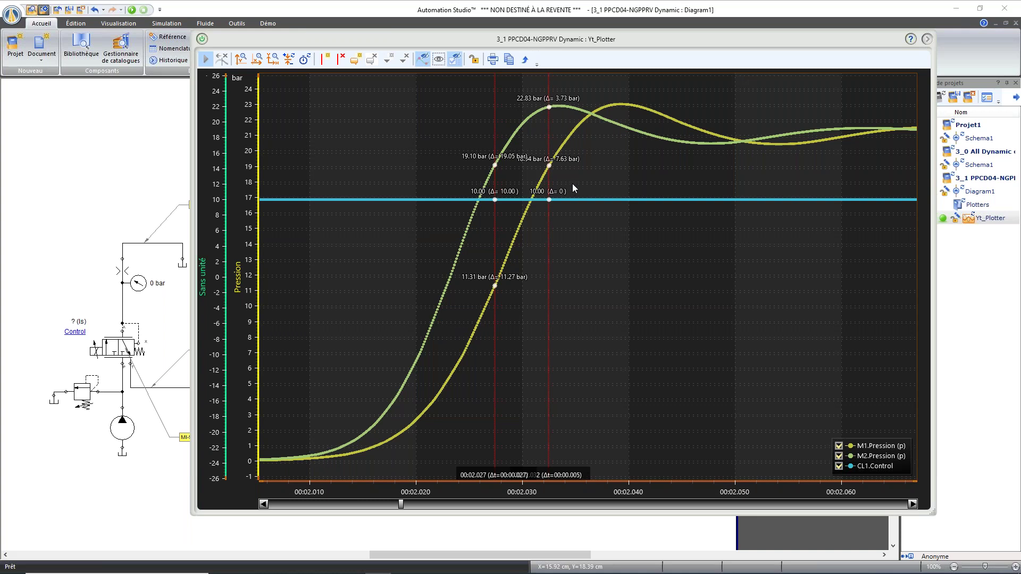
pyautogui.scroll(2, 521, 112)
pyautogui.scroll(3, 523, 115)
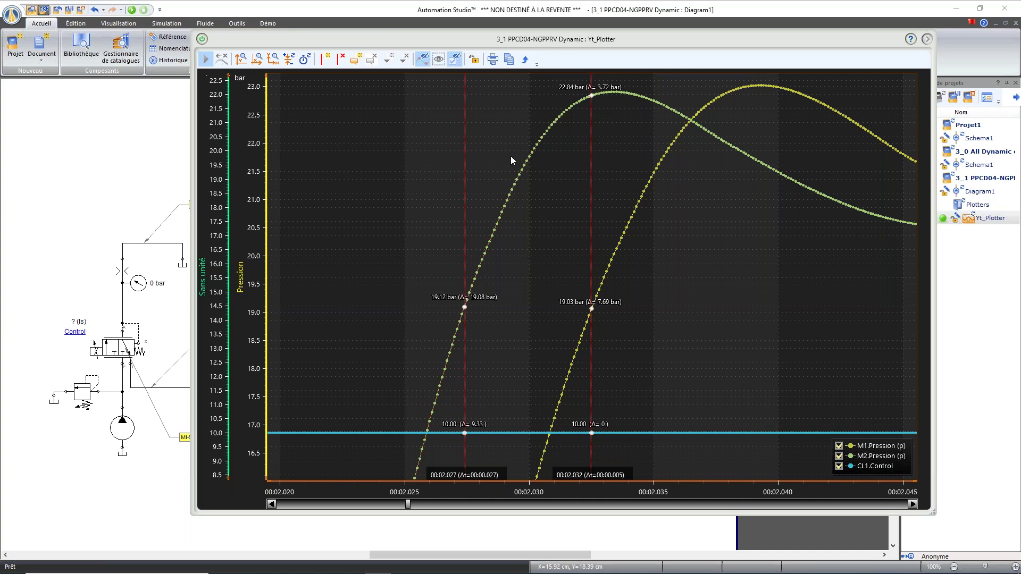
pyautogui.scroll(3, 504, 235)
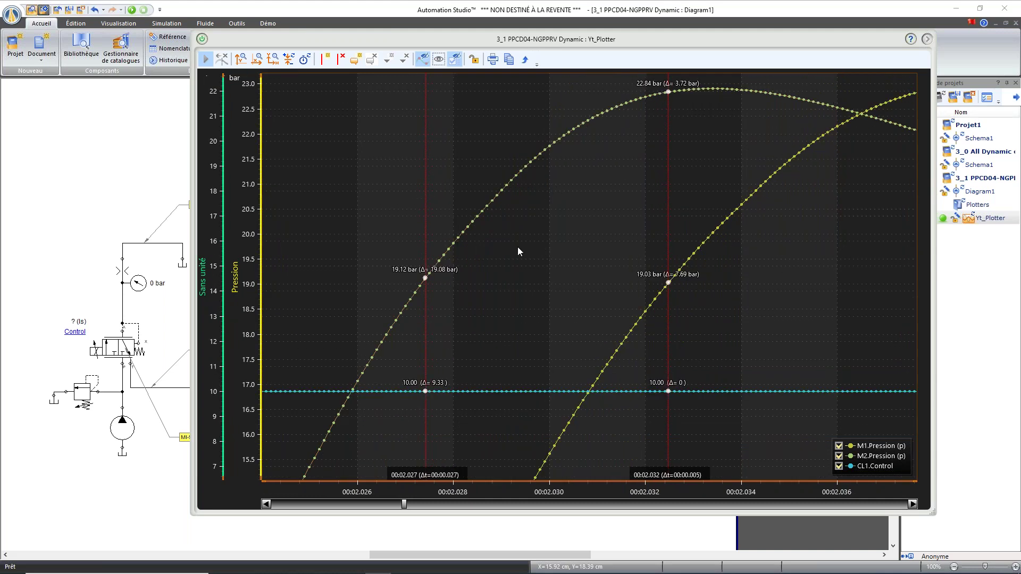
pyautogui.scroll(-3, 509, 247)
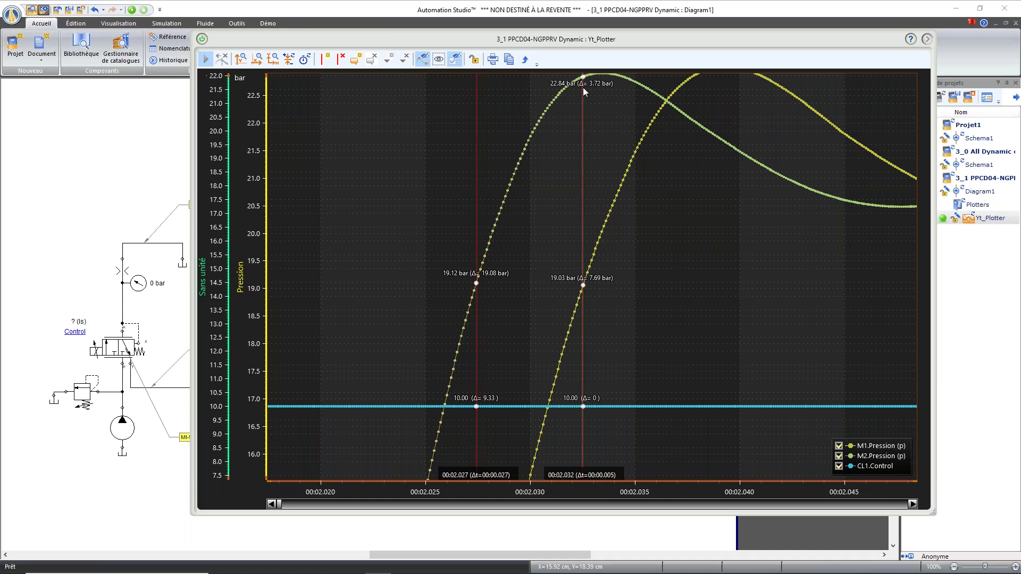
pyautogui.moveTo(751, 40); pyautogui.dragTo(689, 82)
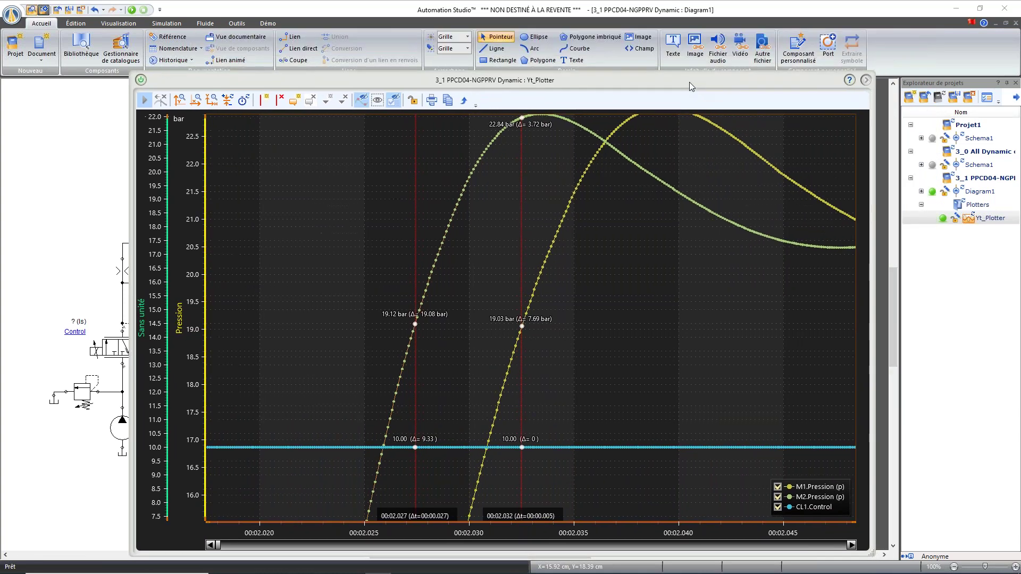
# Close the 3_1 PPCD04-NGPPRV Dynamic project without saving its changes.
pyautogui.rightClick(987, 183)
pyautogui.click(863, 221)
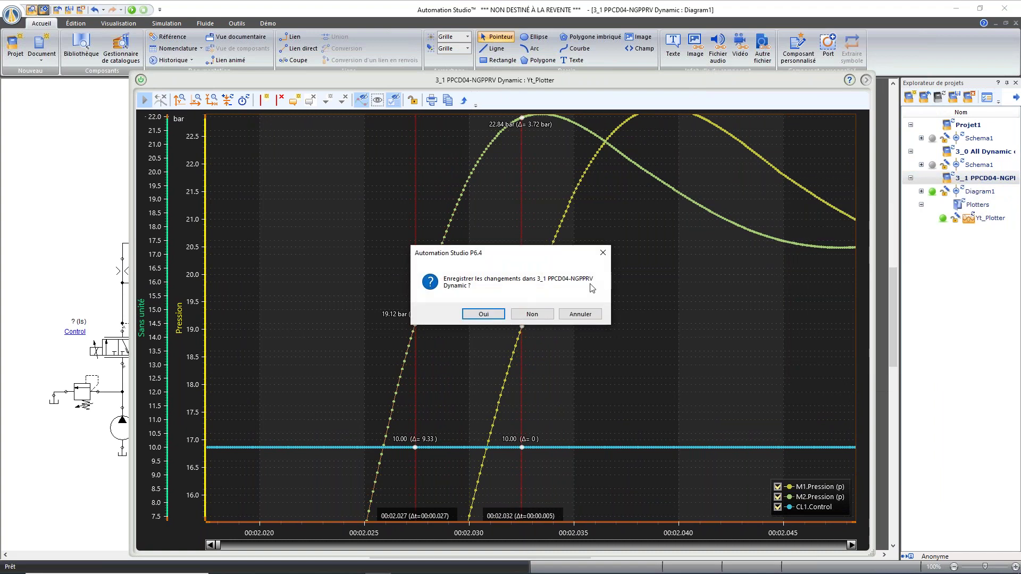
pyautogui.click(523, 316)
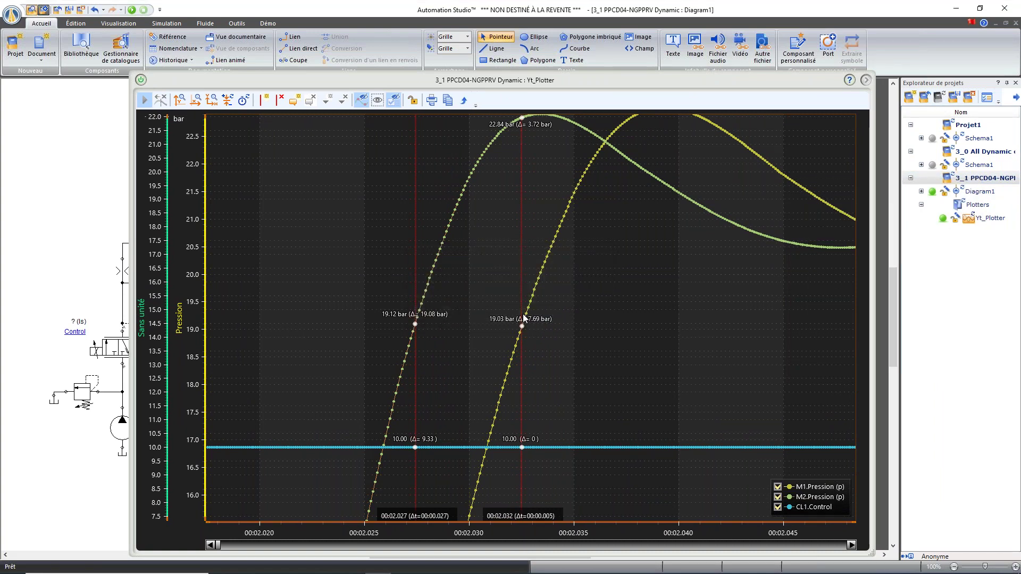
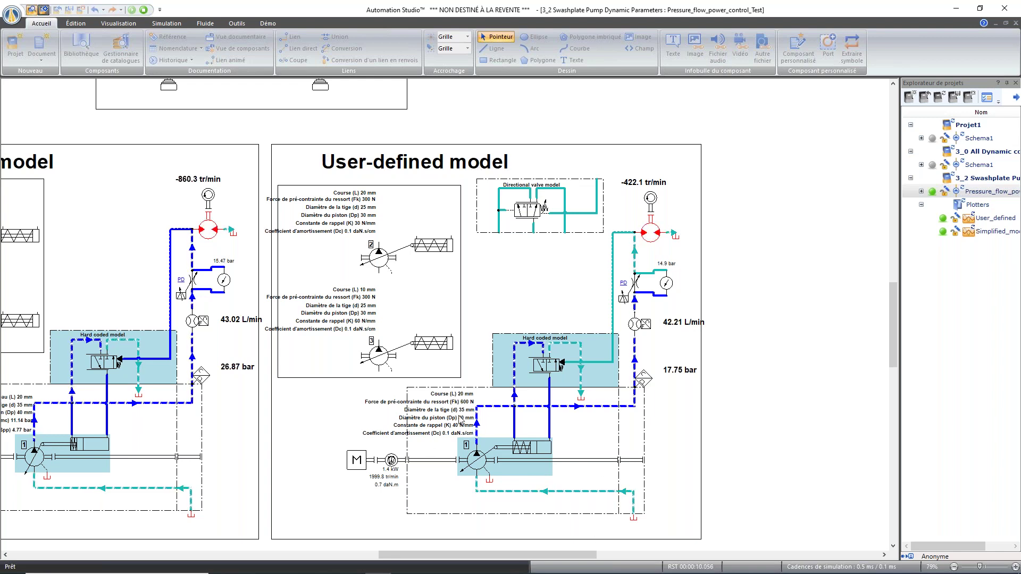
# Open the User_defined plotter and place it beside the user-defined pump model.
pyautogui.doubleClick(990, 218)
pyautogui.moveTo(334, 166); pyautogui.dragTo(710, 149)
pyautogui.moveTo(588, 157); pyautogui.dragTo(756, 128)
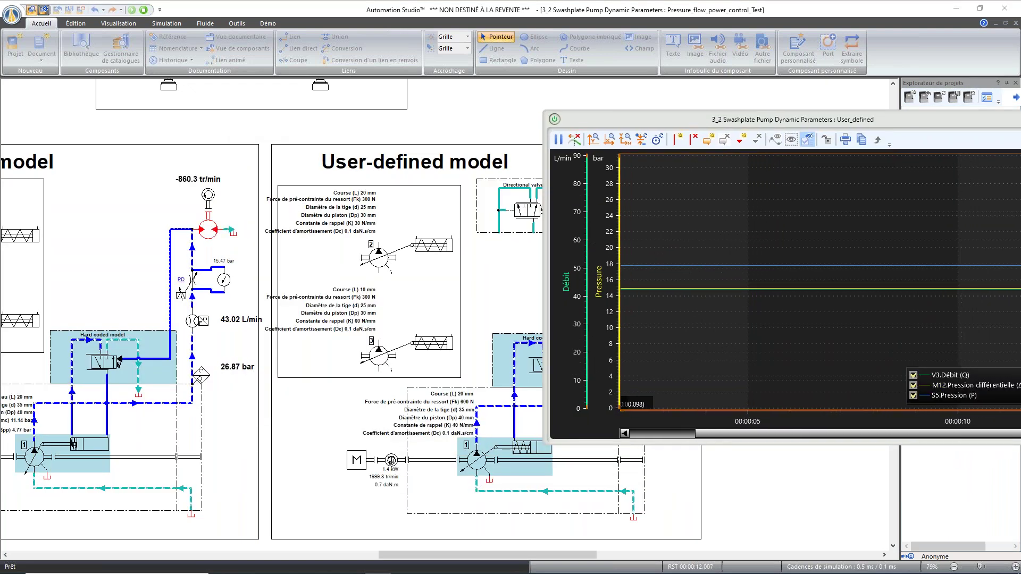
# Open the Orifice opening pedal control in the running simulation and raise its output from 0 to 50.00.
pyautogui.moveTo(474, 555); pyautogui.dragTo(484, 555)
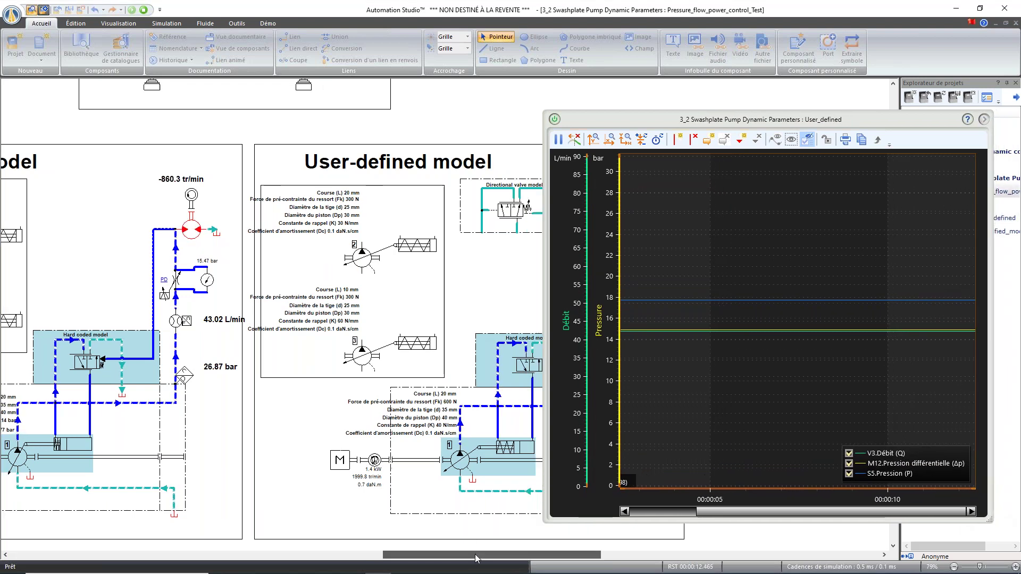
pyautogui.scroll(3, 319, 319)
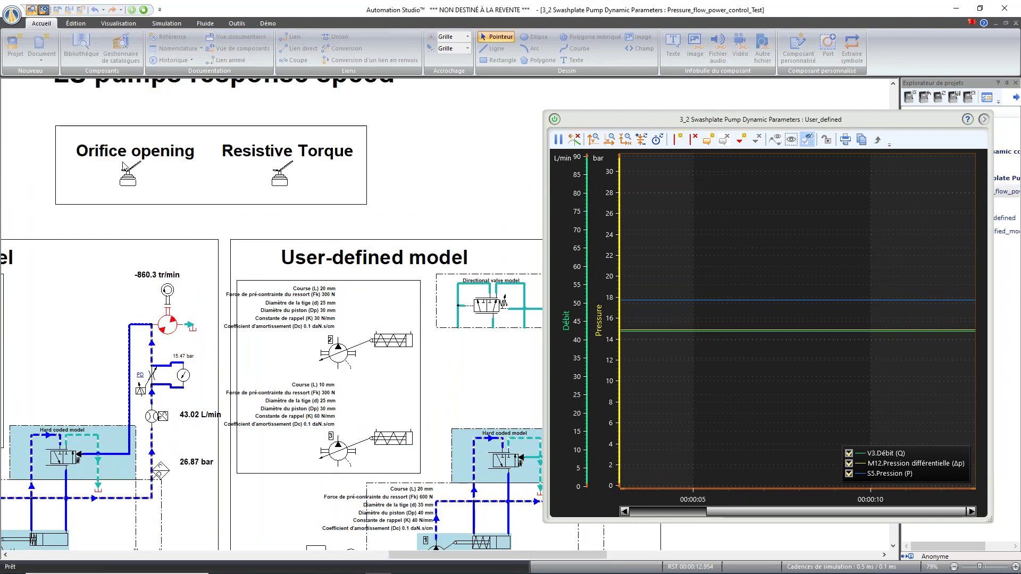
pyautogui.click(140, 387)
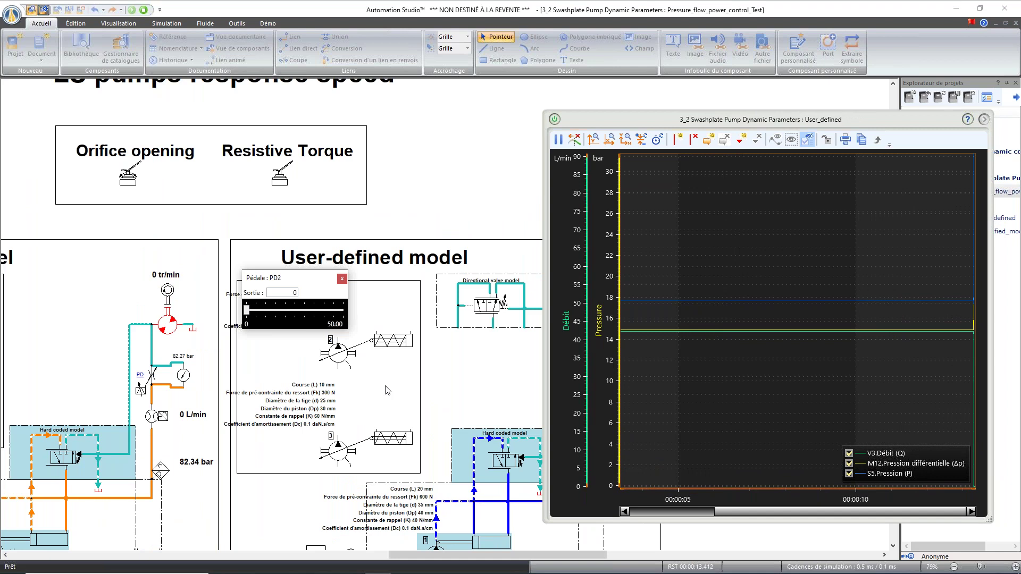
pyautogui.moveTo(246, 310); pyautogui.dragTo(345, 310)
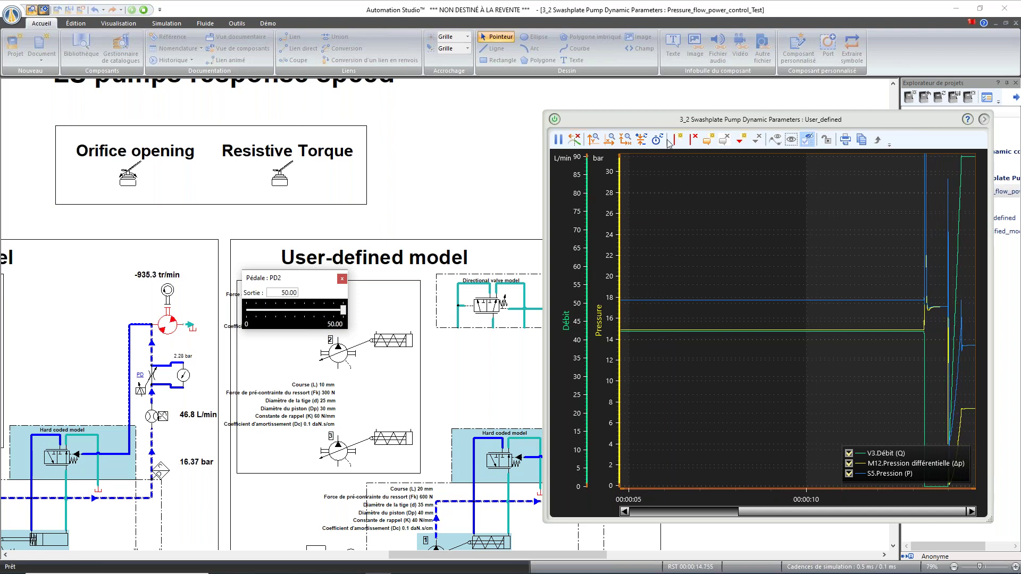
# Stop the simulation and enlarge the User_defined plotter around the flow rise at about 14 s.
pyautogui.moveTo(671, 120); pyautogui.dragTo(448, 95)
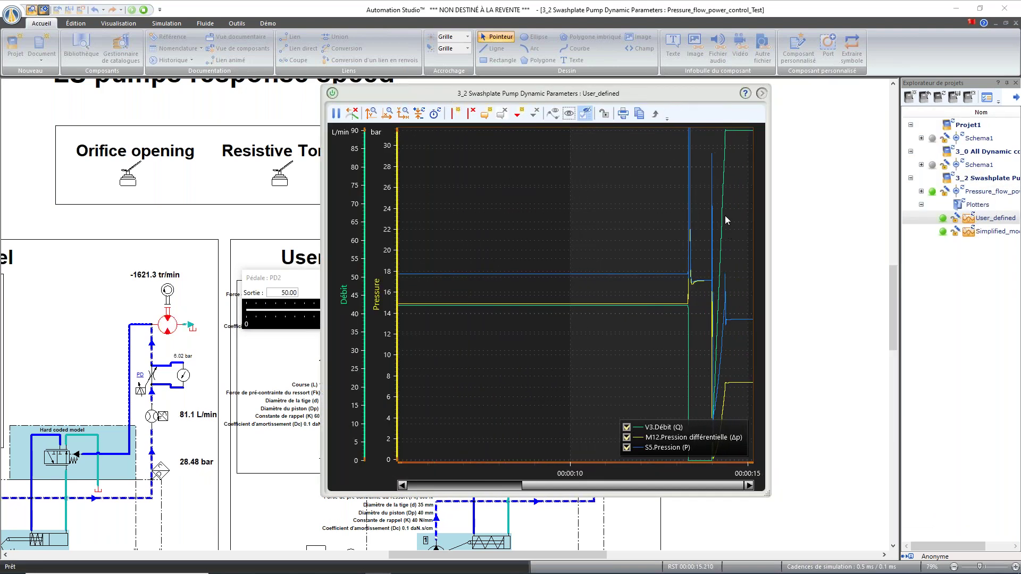
pyautogui.click(143, 9)
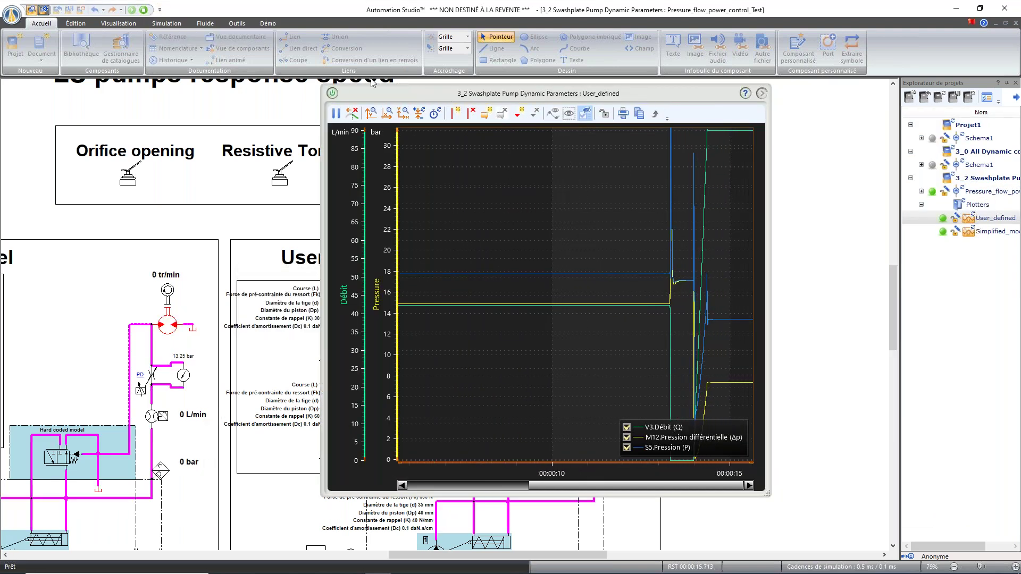
pyautogui.moveTo(765, 496); pyautogui.dragTo(827, 494)
pyautogui.scroll(3, 758, 300)
pyautogui.scroll(2, 760, 296)
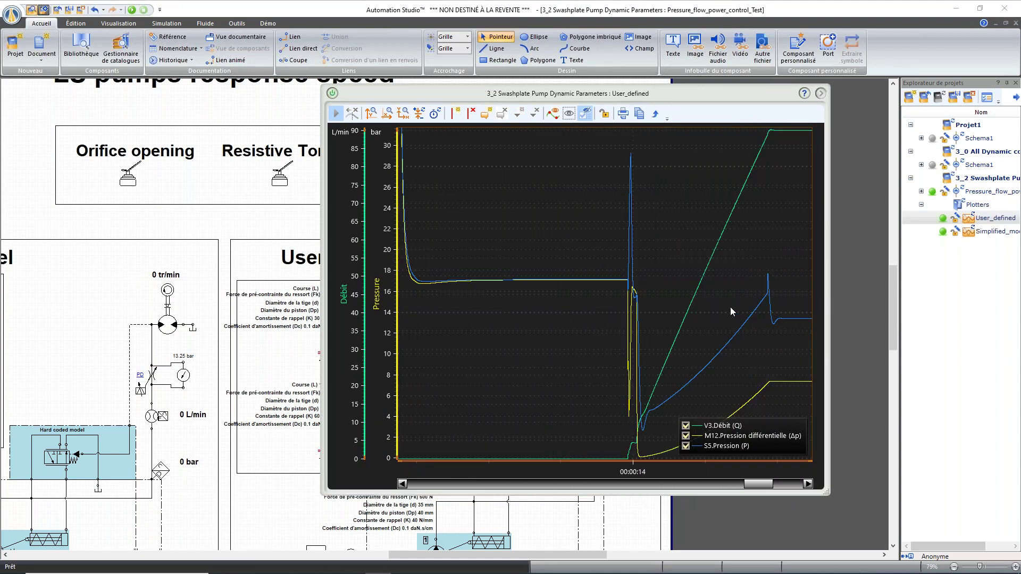
# Try to mark the start and end of the flow rise with two cursors, and remove them.
pyautogui.click(456, 112)
pyautogui.moveTo(606, 170); pyautogui.dragTo(771, 178)
pyautogui.click(456, 112)
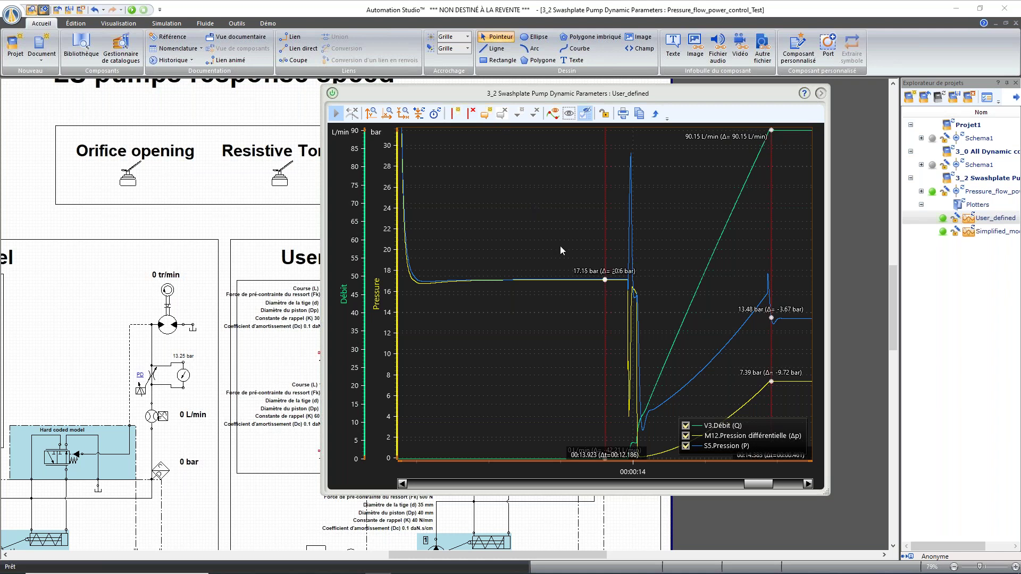
pyautogui.moveTo(604, 301); pyautogui.dragTo(632, 306)
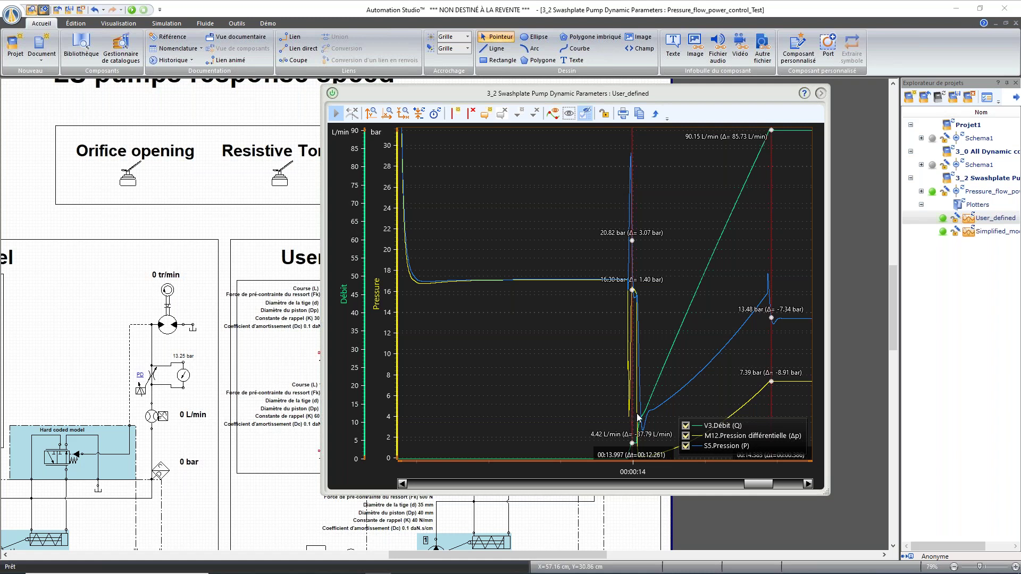
pyautogui.moveTo(636, 419); pyautogui.dragTo(640, 419)
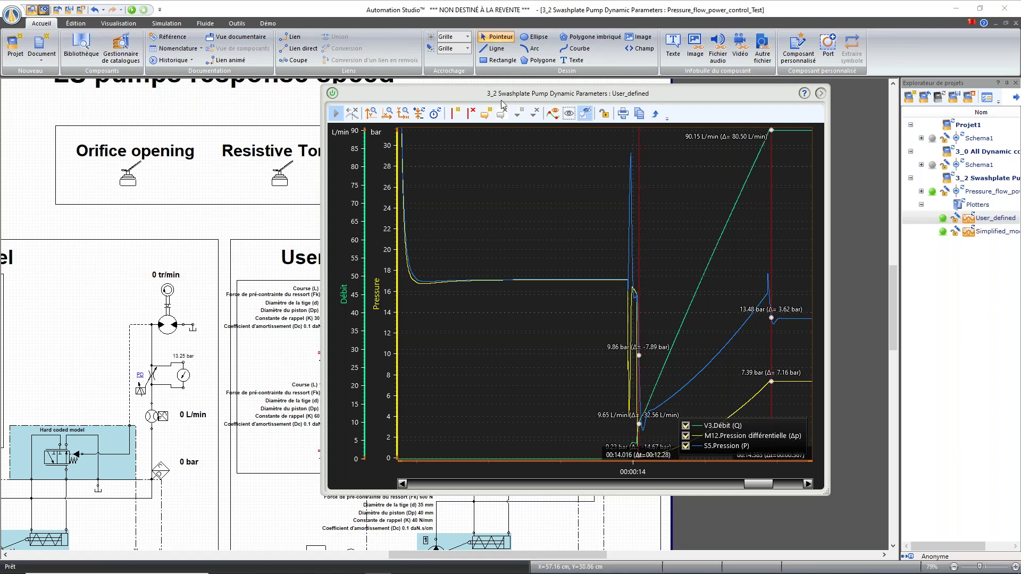
pyautogui.click(471, 114)
# Place two cursors at about 13.99 s and 14.37 s to measure the flow rise, and move the legend clear of their labels.
pyautogui.moveTo(611, 210); pyautogui.dragTo(768, 196)
pyautogui.click(456, 114)
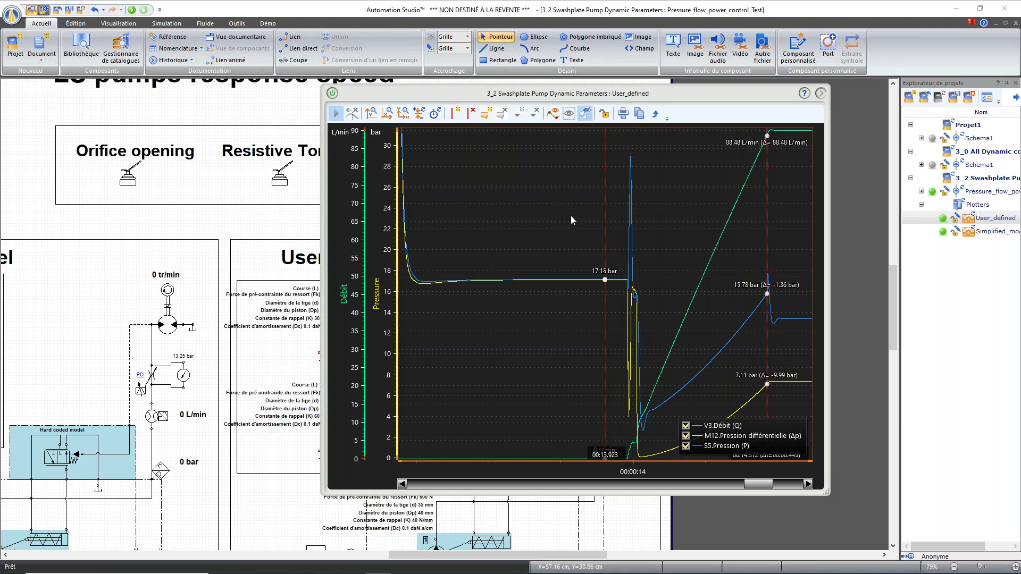
pyautogui.moveTo(609, 238); pyautogui.dragTo(630, 237)
pyautogui.moveTo(745, 422); pyautogui.dragTo(730, 341)
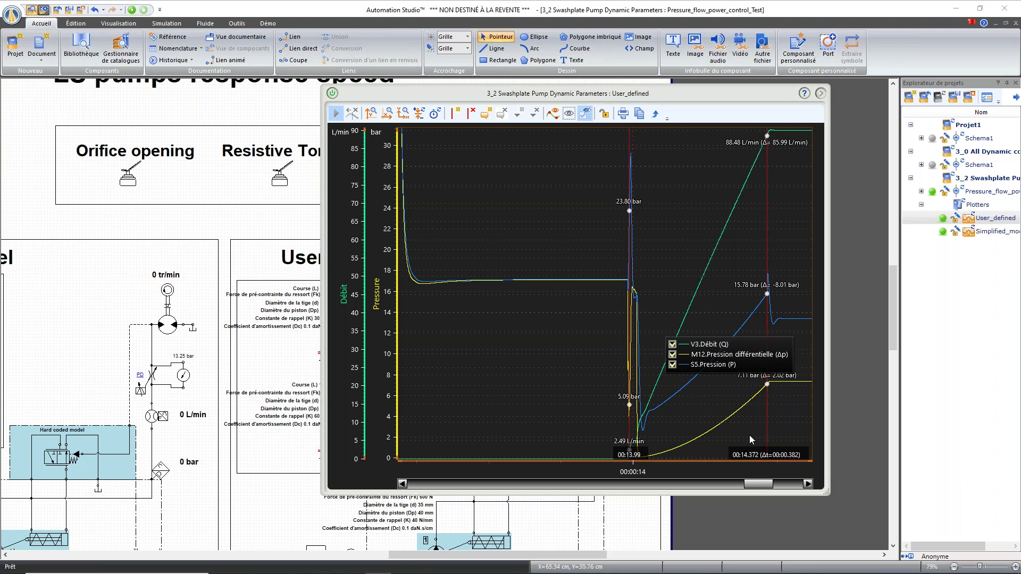
# Replace pump 1 in the user-defined circuit with pump 3, which has the 10 mm stroke and 60 N/mm spring rate.
pyautogui.moveTo(716, 92); pyautogui.dragTo(922, 98)
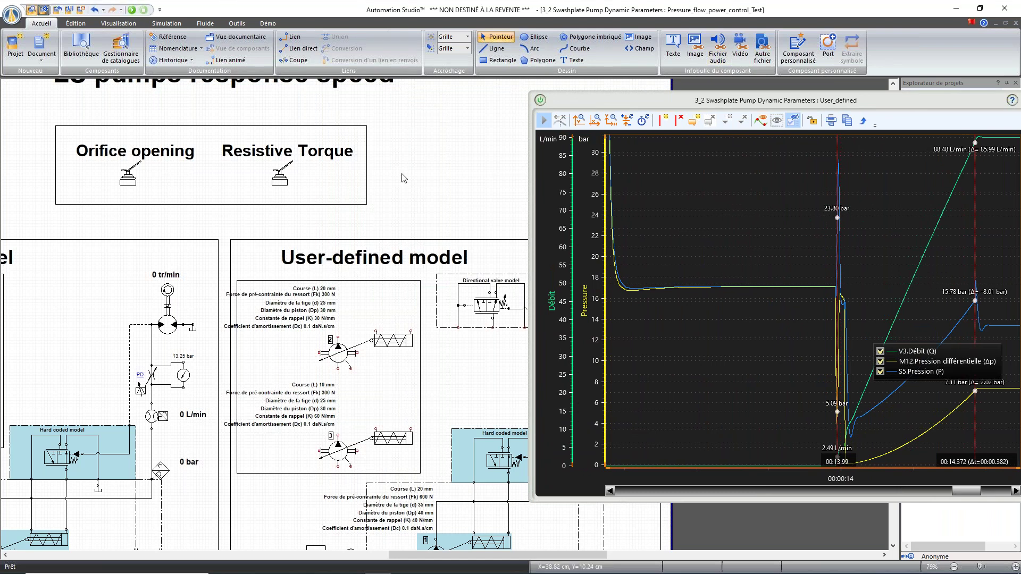
pyautogui.scroll(-3, 410, 388)
pyautogui.click(459, 465)
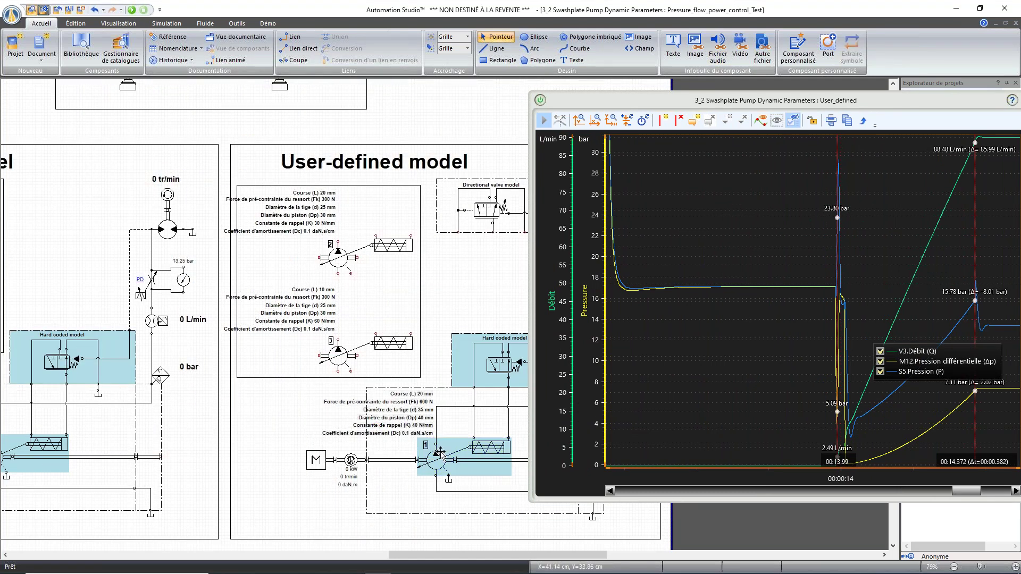
pyautogui.moveTo(451, 452); pyautogui.dragTo(229, 417)
pyautogui.click(347, 358)
pyautogui.moveTo(347, 359); pyautogui.dragTo(445, 463)
# Start the simulation with the swapped pump and set the Orifice opening pedal output to 50.00.
pyautogui.scroll(3, 156, 130)
pyautogui.click(132, 9)
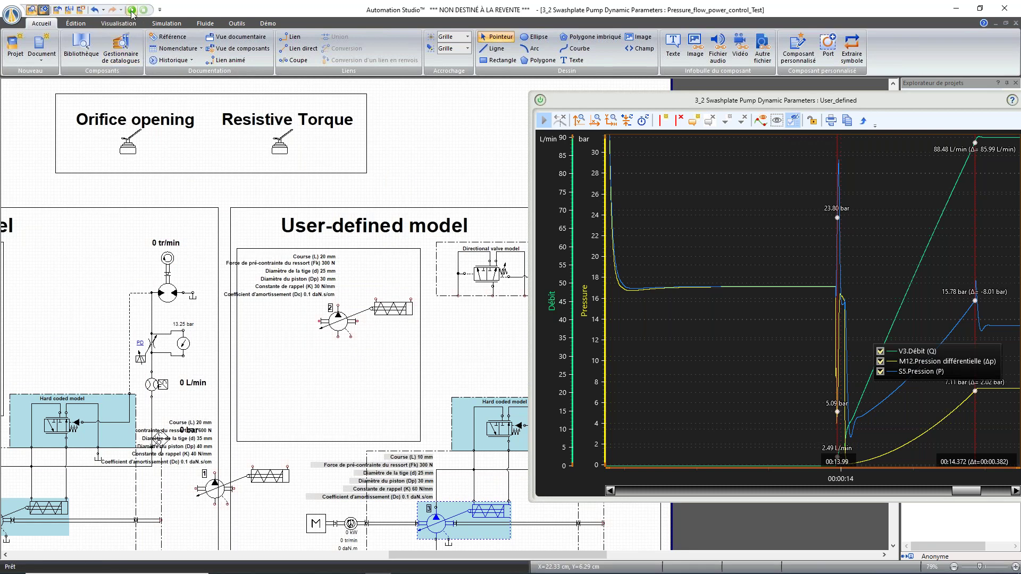
pyautogui.click(123, 147)
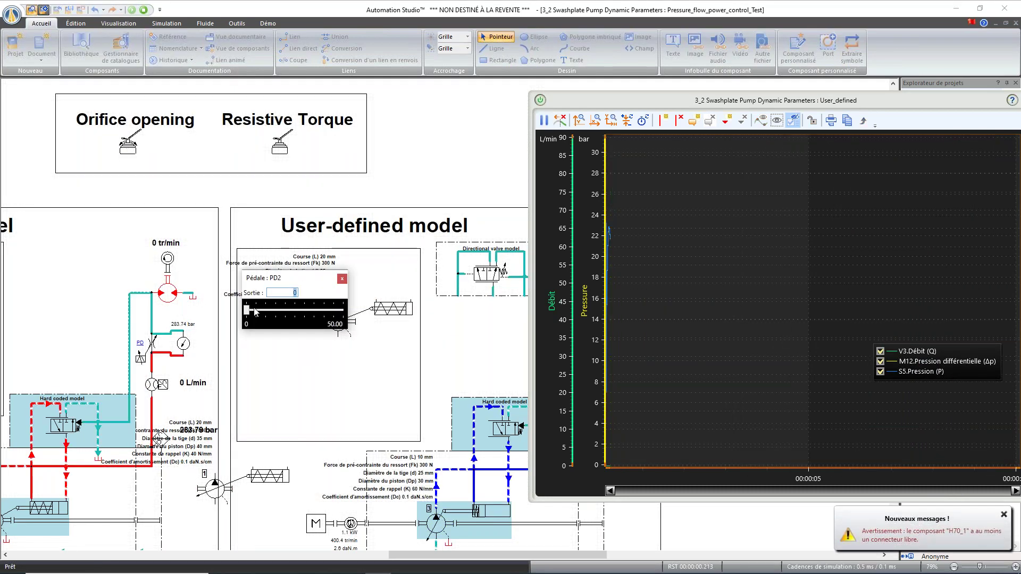
pyautogui.moveTo(249, 314); pyautogui.dragTo(343, 310)
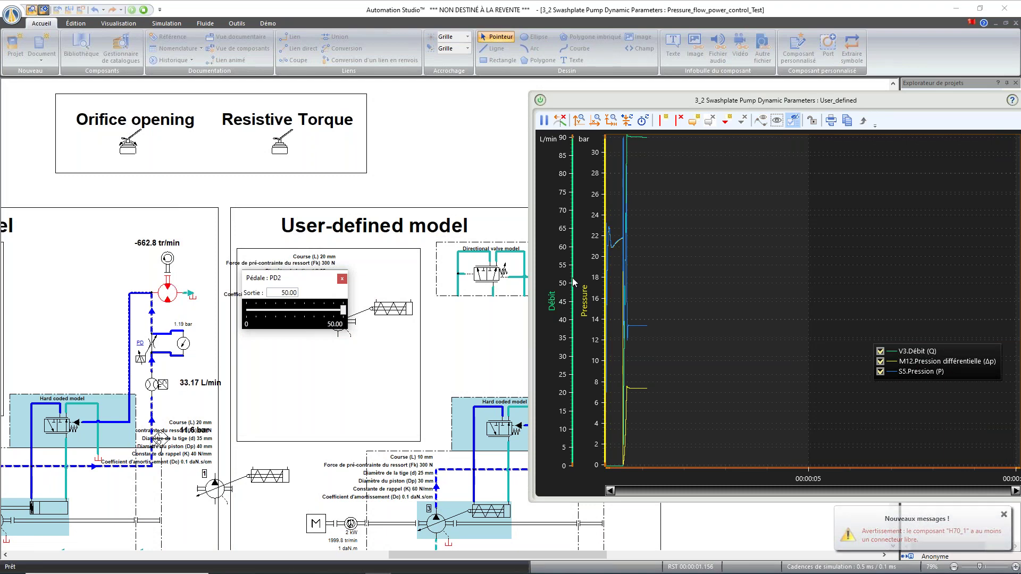
# Set the Resistive Torque pedal output to 0.16 and stop the simulation once the curves respond.
pyautogui.moveTo(617, 100); pyautogui.dragTo(639, 99)
pyautogui.click(280, 146)
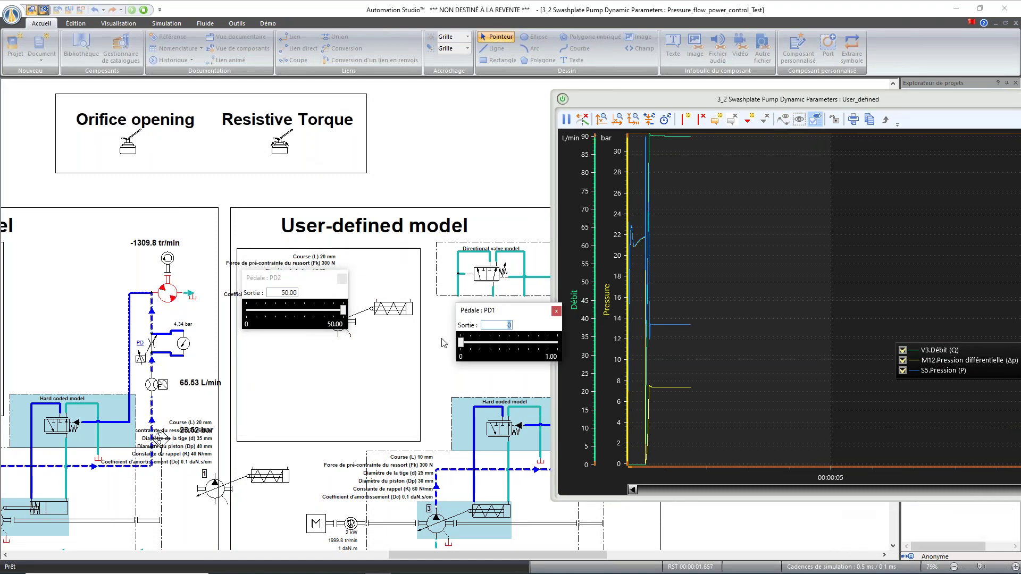
pyautogui.moveTo(461, 343); pyautogui.dragTo(476, 345)
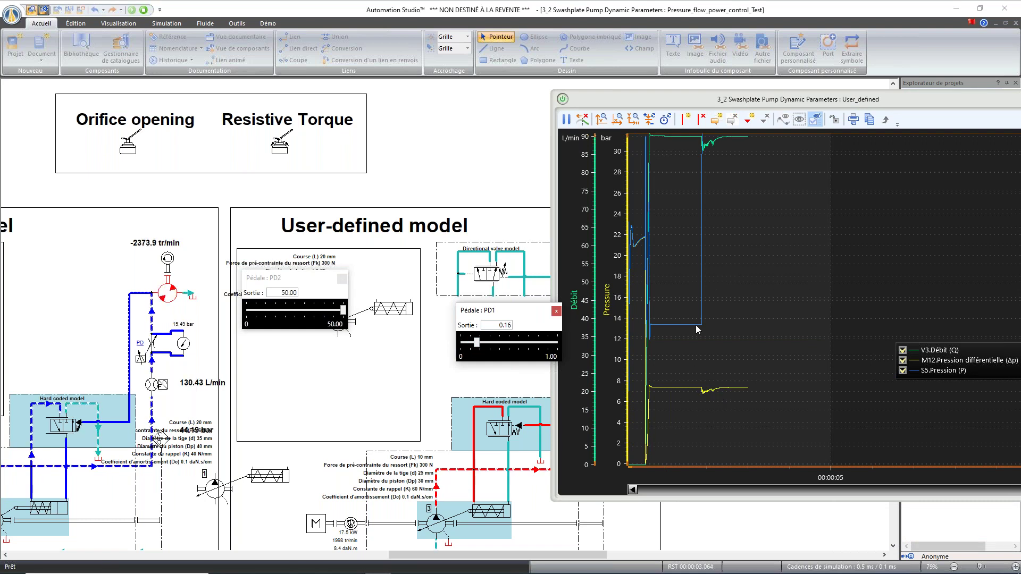
pyautogui.click(573, 118)
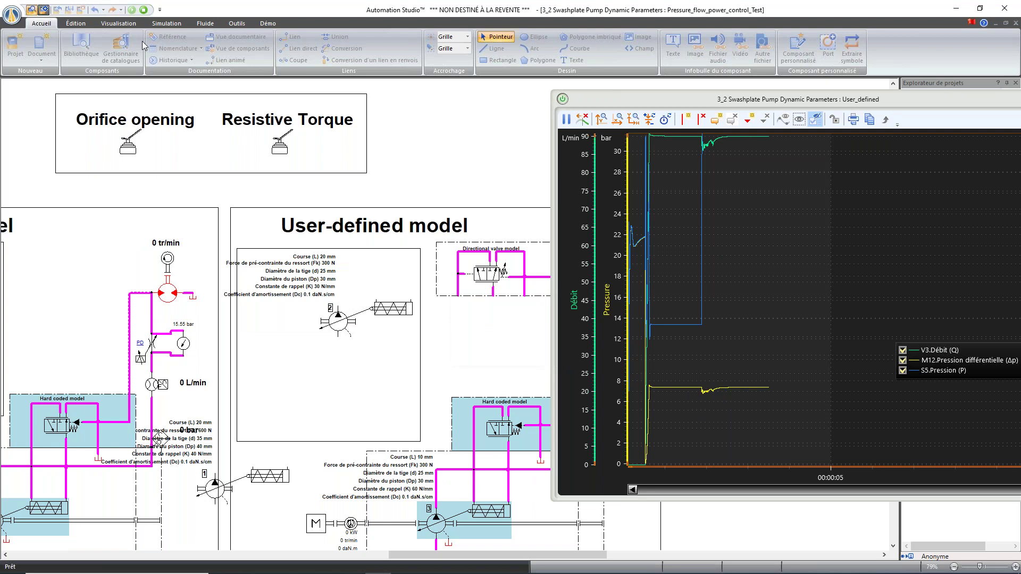
# Display the sample points on the User_defined curves and examine the flow and pressure response between about 0.50 and 0.60 s.
pyautogui.doubleClick(679, 98)
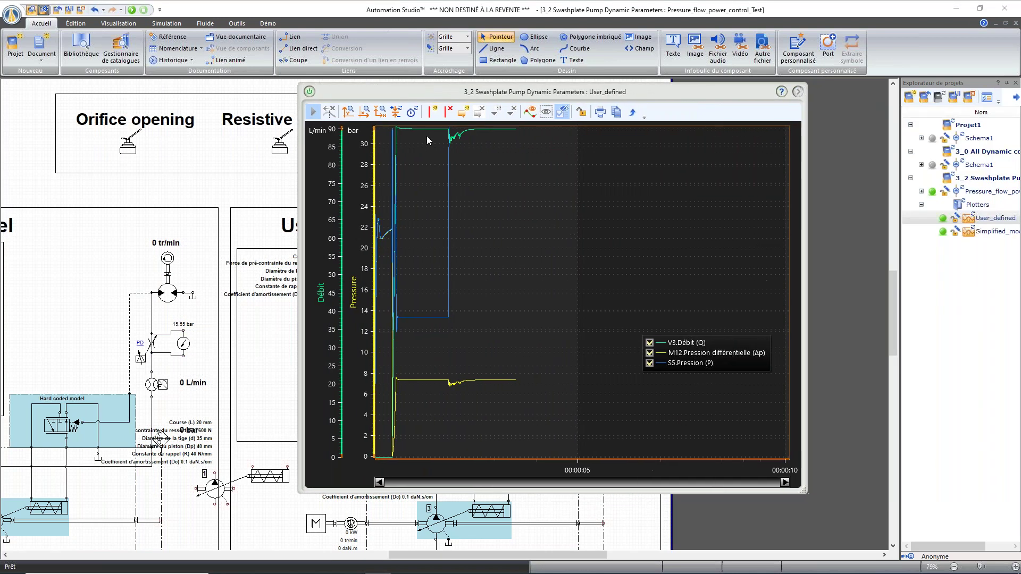
pyautogui.scroll(5, 388, 164)
pyautogui.scroll(2, 443, 240)
pyautogui.scroll(2, 444, 239)
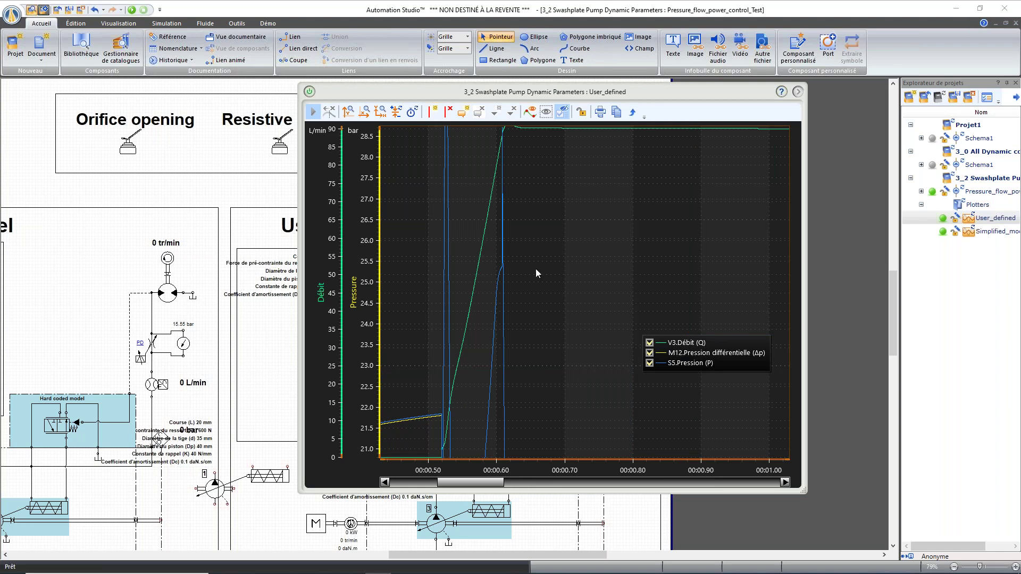
pyautogui.scroll(-3, 536, 273)
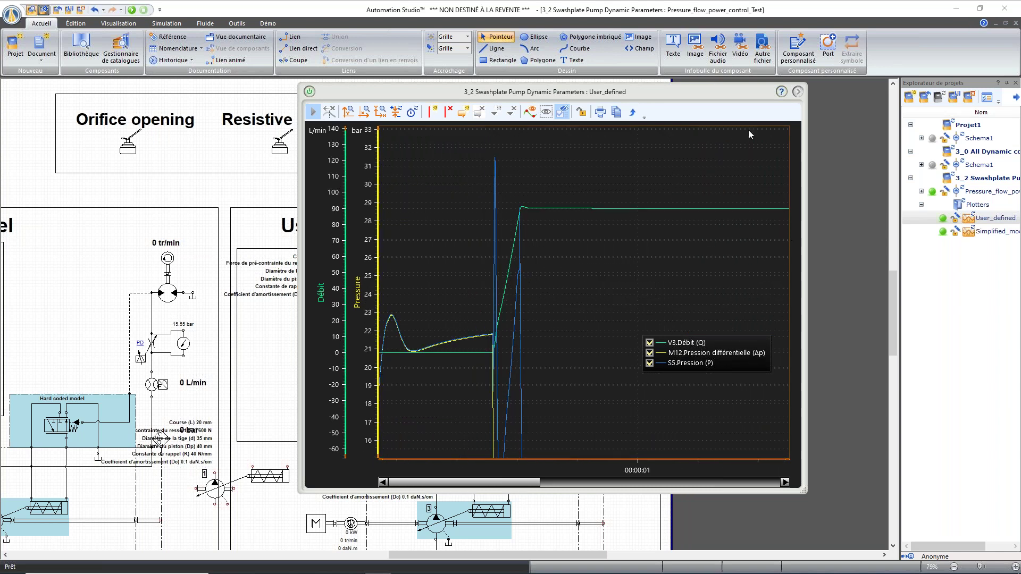
pyautogui.click(533, 116)
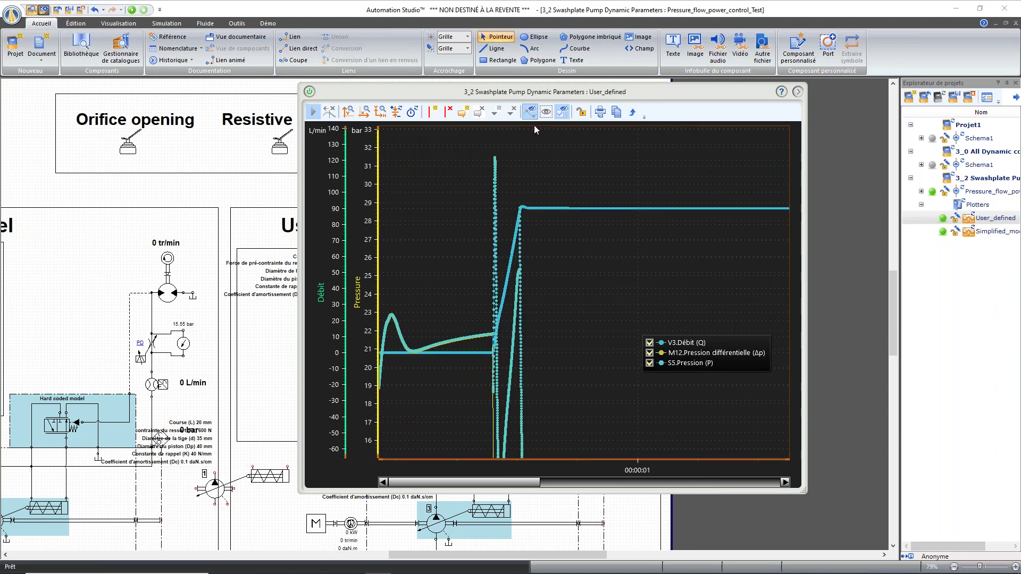
pyautogui.scroll(3, 531, 238)
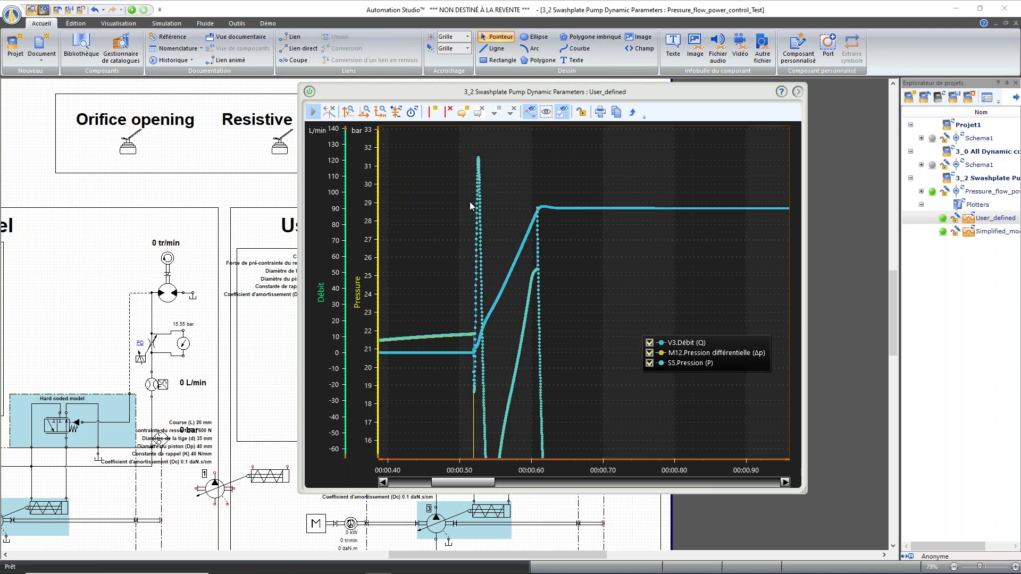
pyautogui.scroll(4, 465, 210)
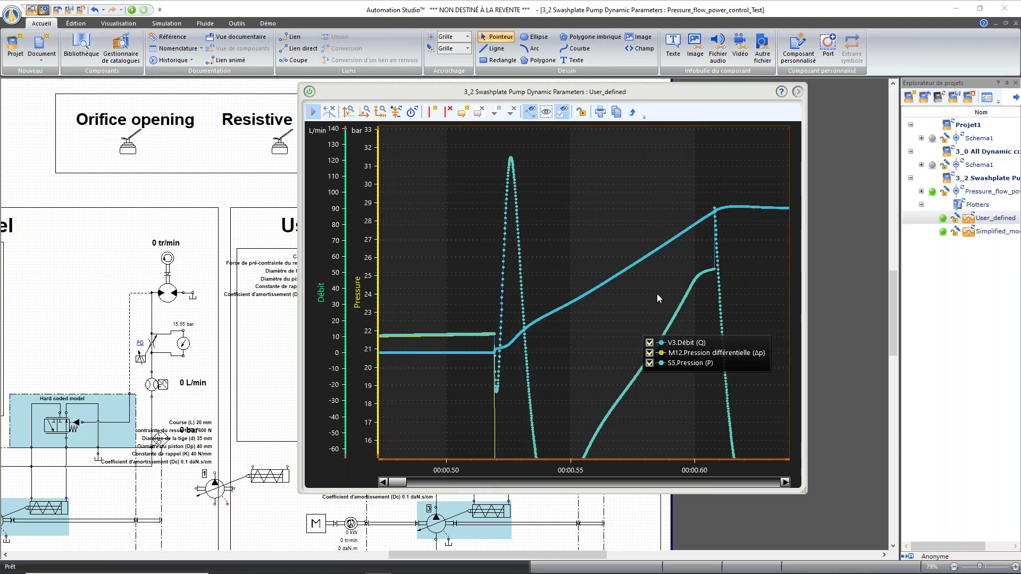
# Close the User_defined plotter and open the component library to browse the Hydraulique pumps and amplifiers category.
pyautogui.click(309, 91)
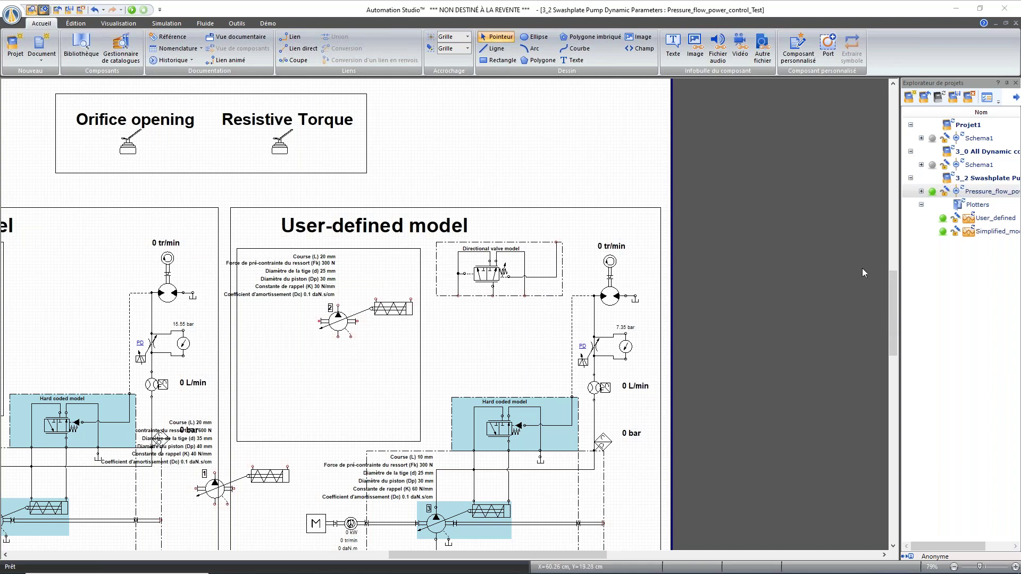
pyautogui.scroll(-3, 395, 481)
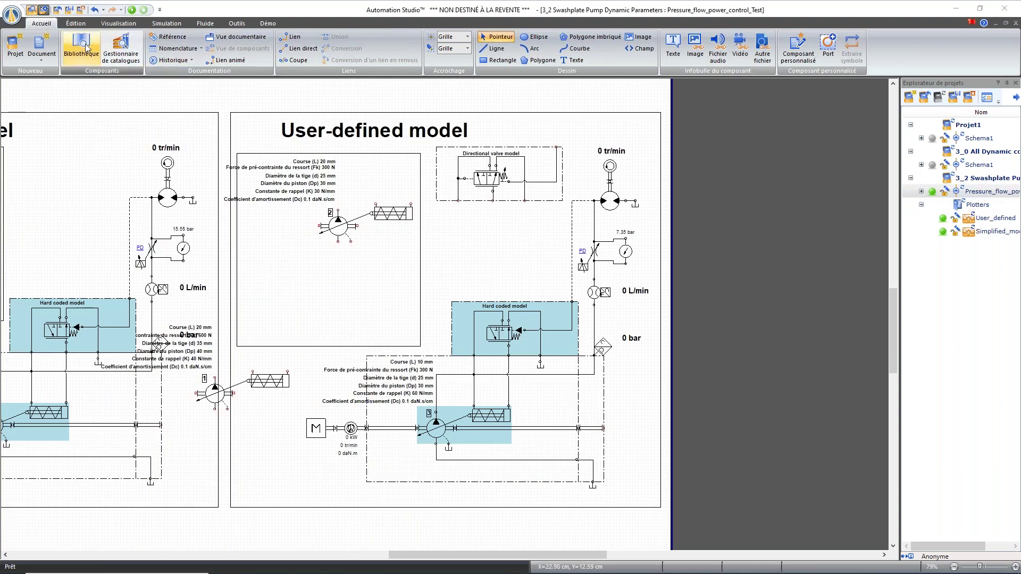
pyautogui.click(87, 47)
pyautogui.scroll(-5, 161, 279)
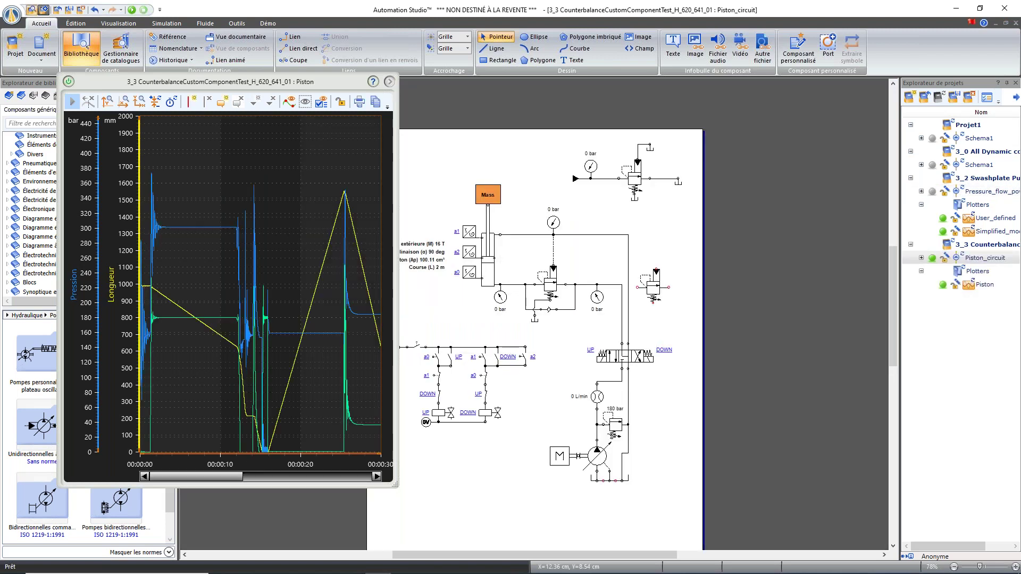
# Close the Piston plotter to leave the whole Piston_circuit diagram in view.
pyautogui.doubleClick(71, 81)
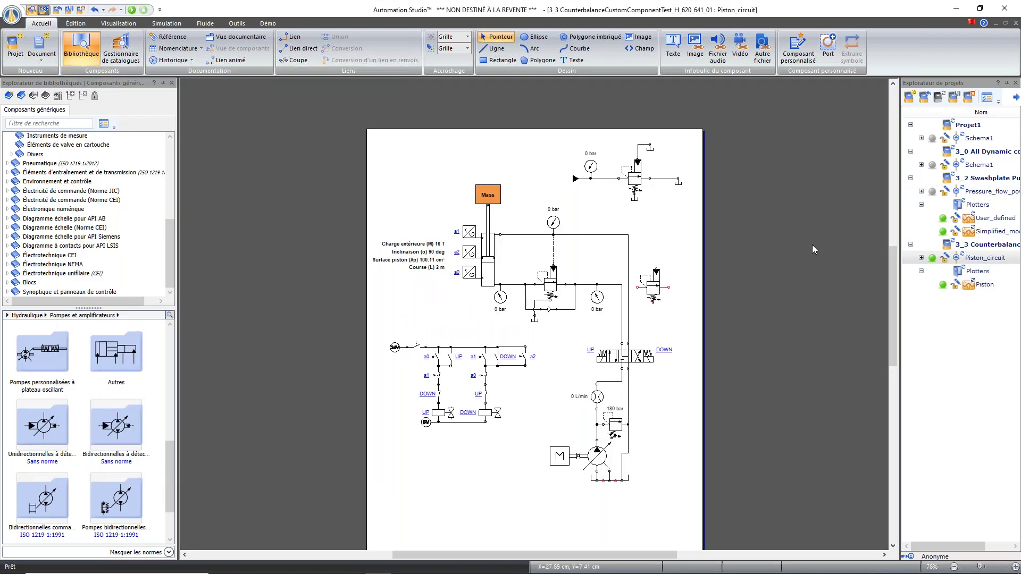
pyautogui.moveTo(534, 555); pyautogui.dragTo(570, 554)
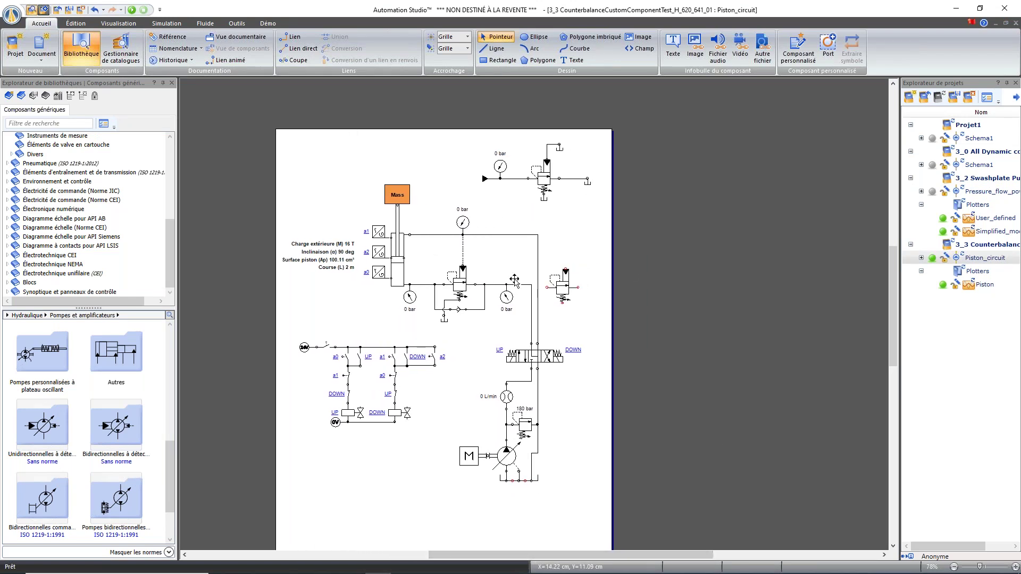
# Start the Piston_circuit simulation, check the counterbalance valve's adjustable parameters, and place the Piston plotter beside the circuit.
pyautogui.click(132, 9)
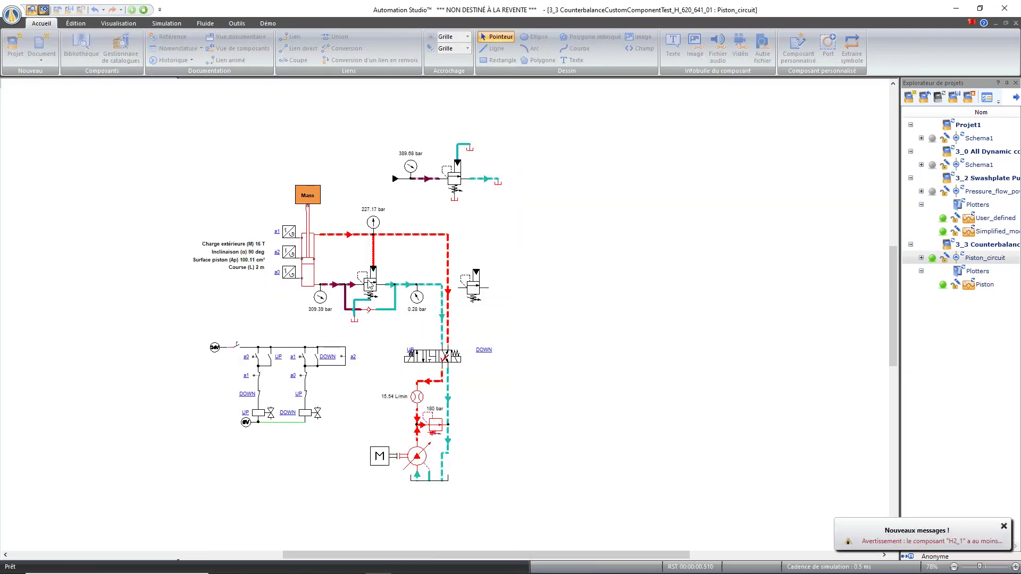
pyautogui.click(355, 280)
pyautogui.moveTo(458, 337); pyautogui.dragTo(663, 205)
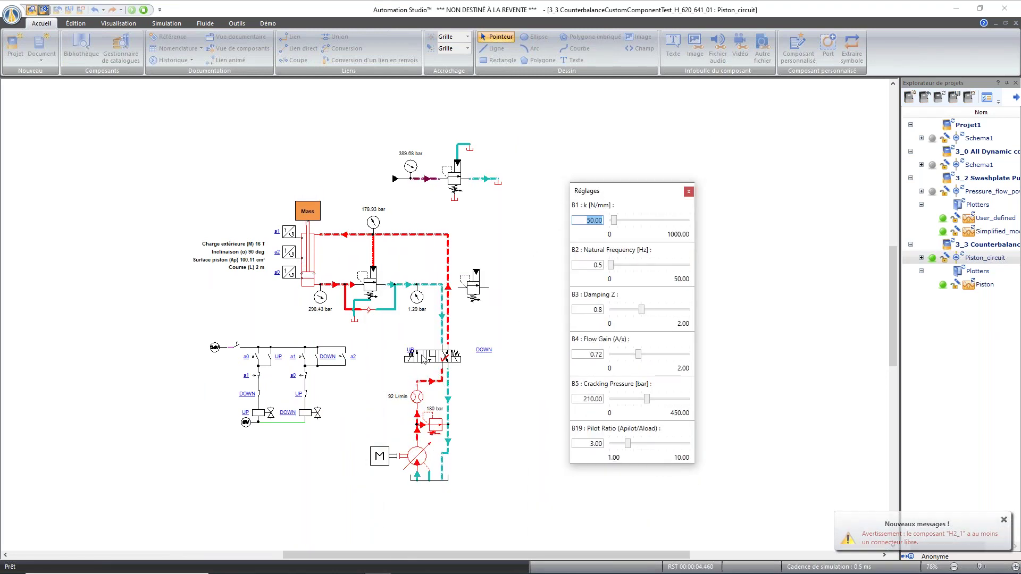
pyautogui.press('Escape')
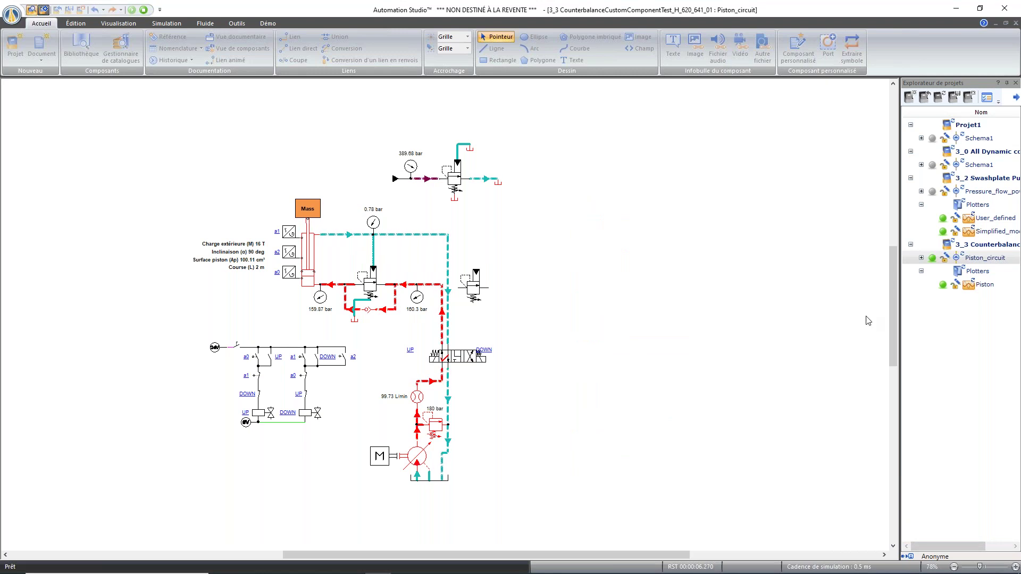
pyautogui.doubleClick(977, 285)
pyautogui.moveTo(306, 84); pyautogui.dragTo(768, 84)
# Set the counterbalance valve's Flow Gain to 2.00 and shift the directional valve to lower the mass.
pyautogui.doubleClick(370, 281)
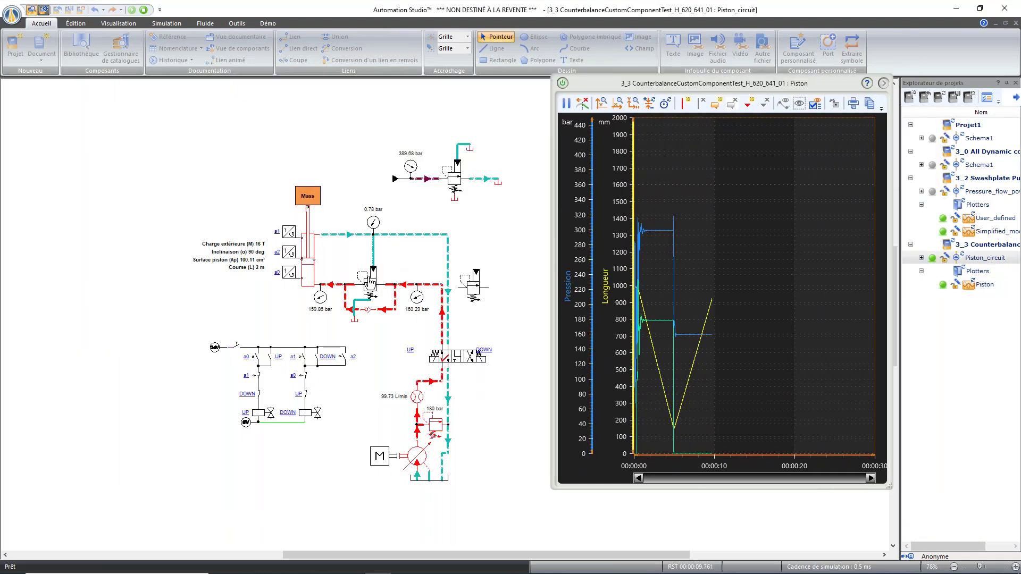
pyautogui.moveTo(415, 277); pyautogui.dragTo(111, 173)
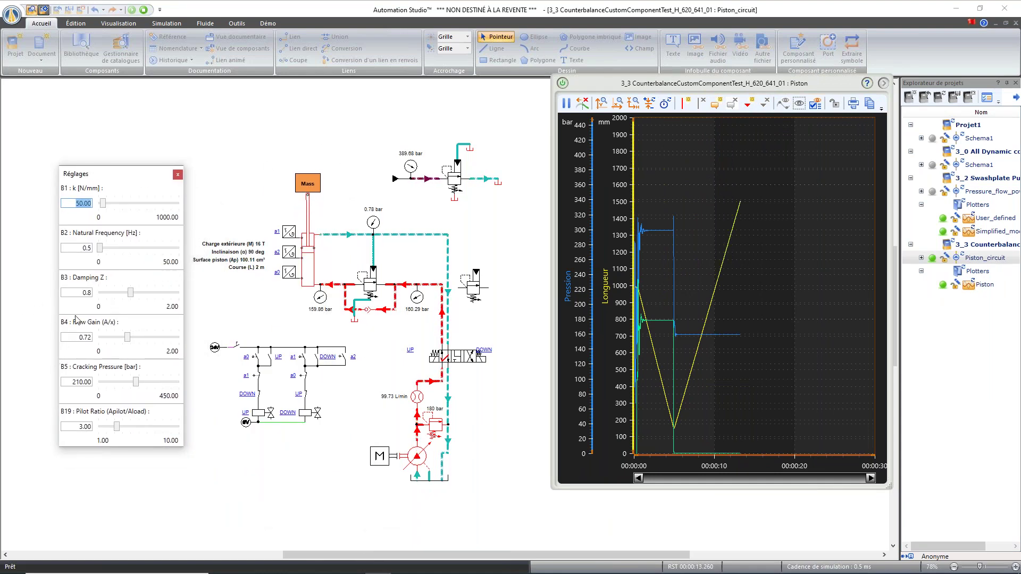
pyautogui.moveTo(128, 337); pyautogui.dragTo(198, 341)
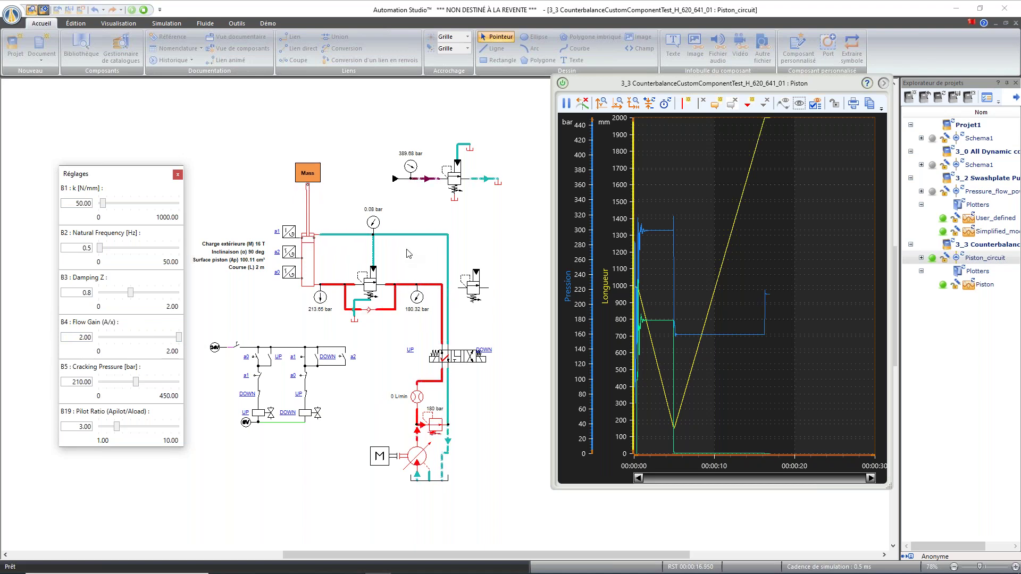
pyautogui.click(461, 365)
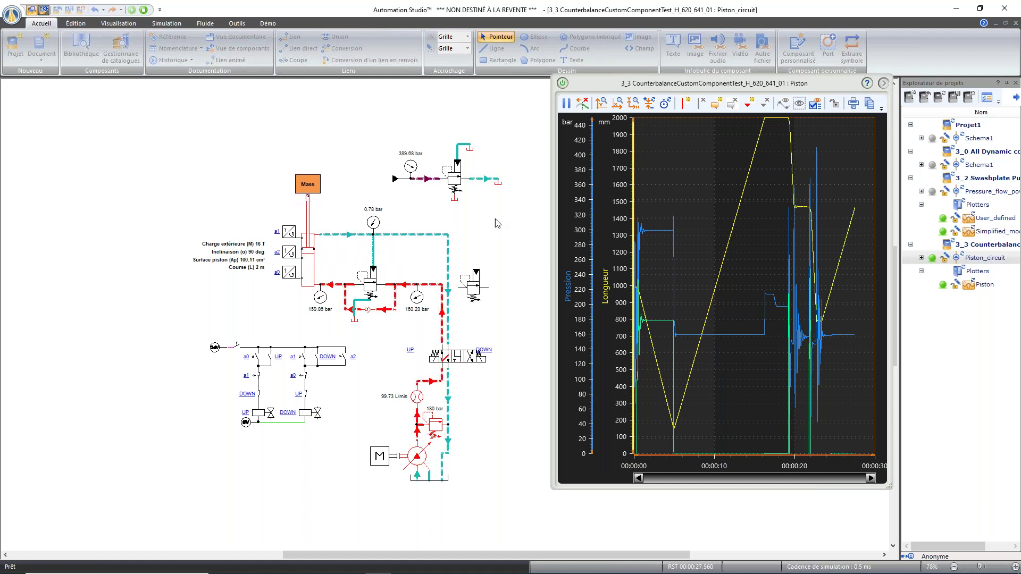
# Reduce the counterbalance valve's Flow Gain to 0.4 and shift the directional valve to lower the mass again.
pyautogui.moveTo(425, 293); pyautogui.dragTo(125, 131)
pyautogui.moveTo(193, 297); pyautogui.dragTo(131, 295)
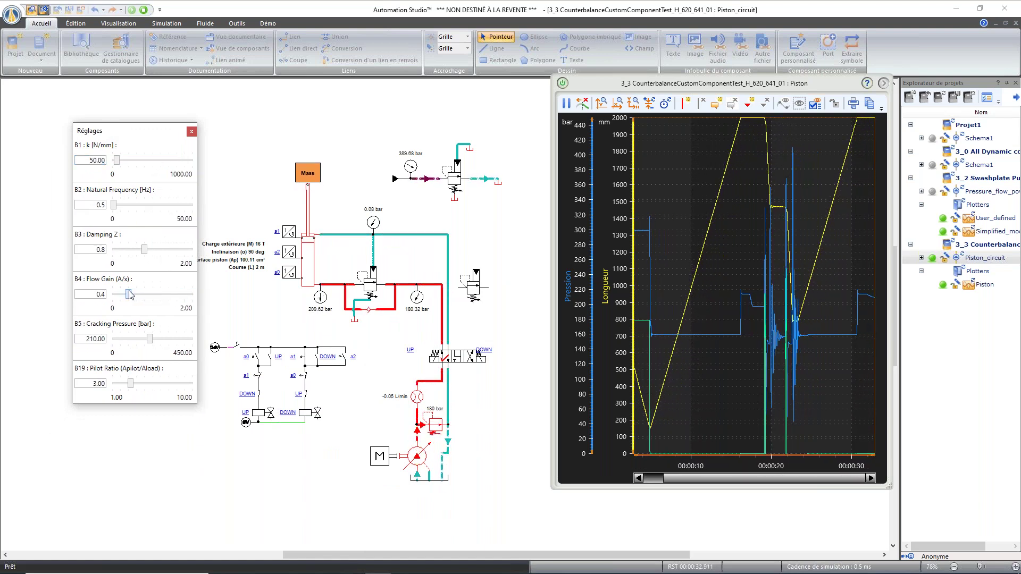
pyautogui.click(450, 313)
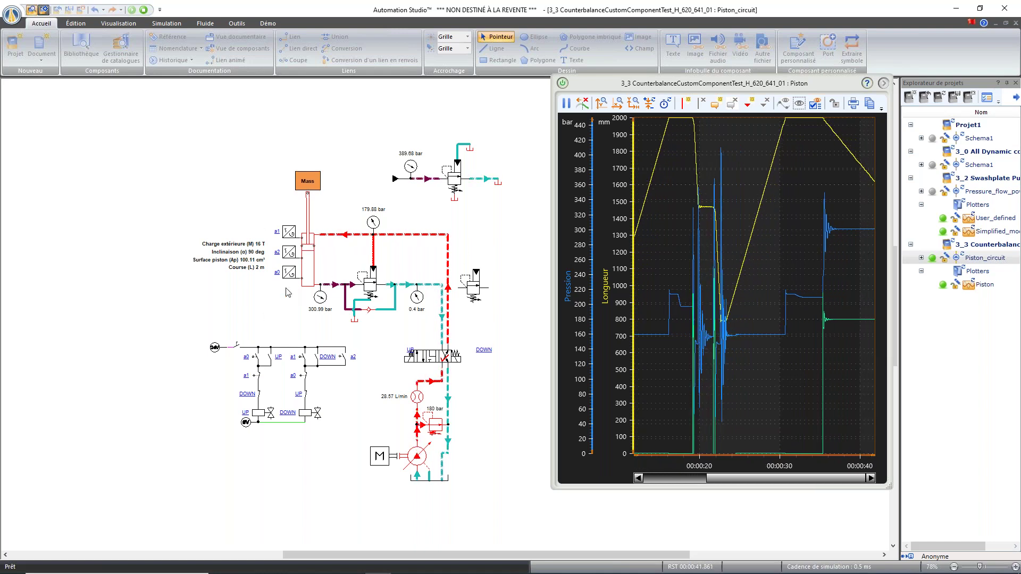
# Raise the counterbalance valve's Flow Gain to 0.74 while the mass descends, and stop the simulation at the end of the stroke.
pyautogui.click(351, 311)
pyautogui.moveTo(430, 466); pyautogui.dragTo(444, 466)
pyautogui.moveTo(441, 298); pyautogui.dragTo(105, 191)
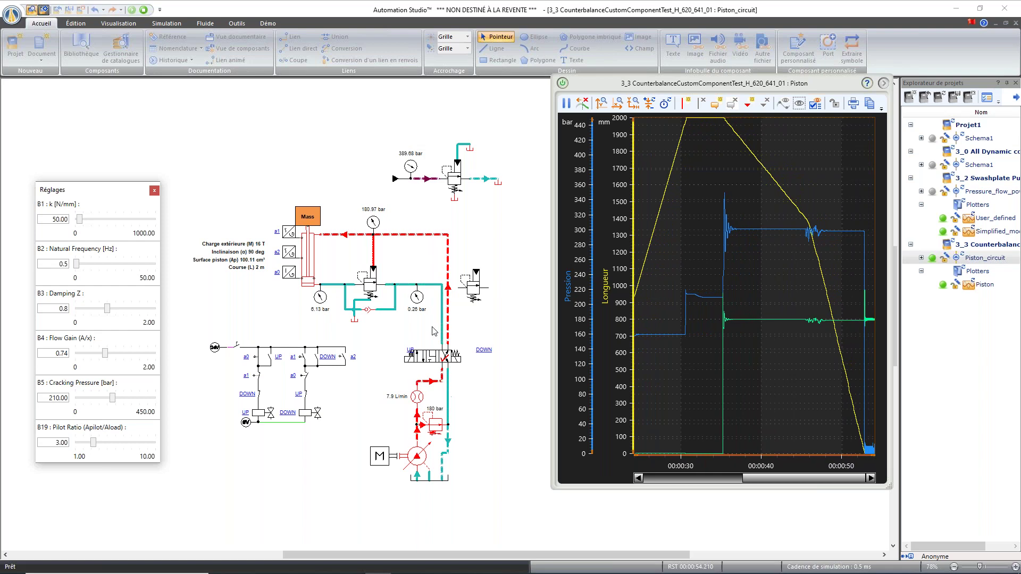
pyautogui.press('Escape')
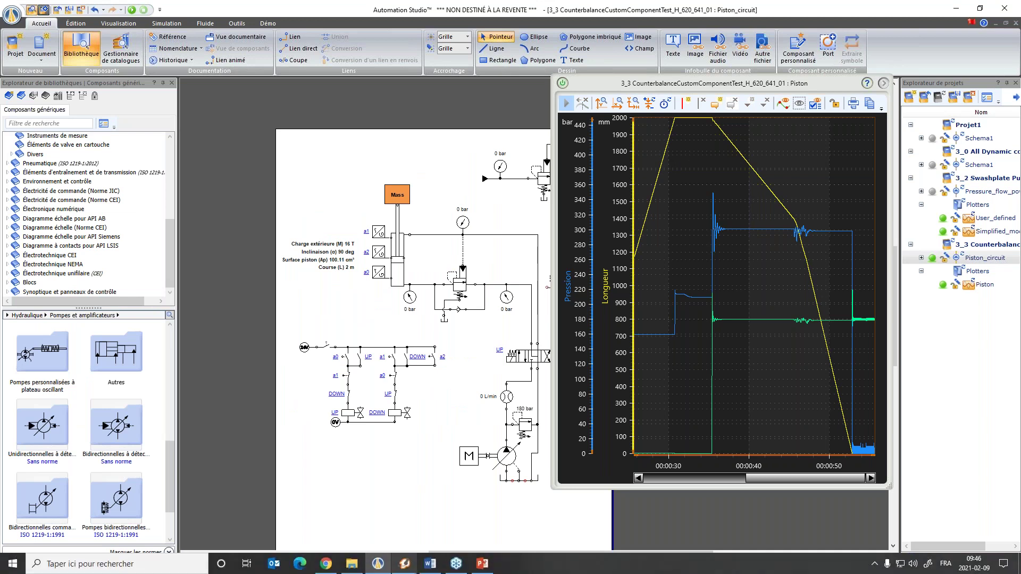
# Switch to PowerPoint to show the Agenda slide and return to Automation Studio.
pyautogui.click(482, 563)
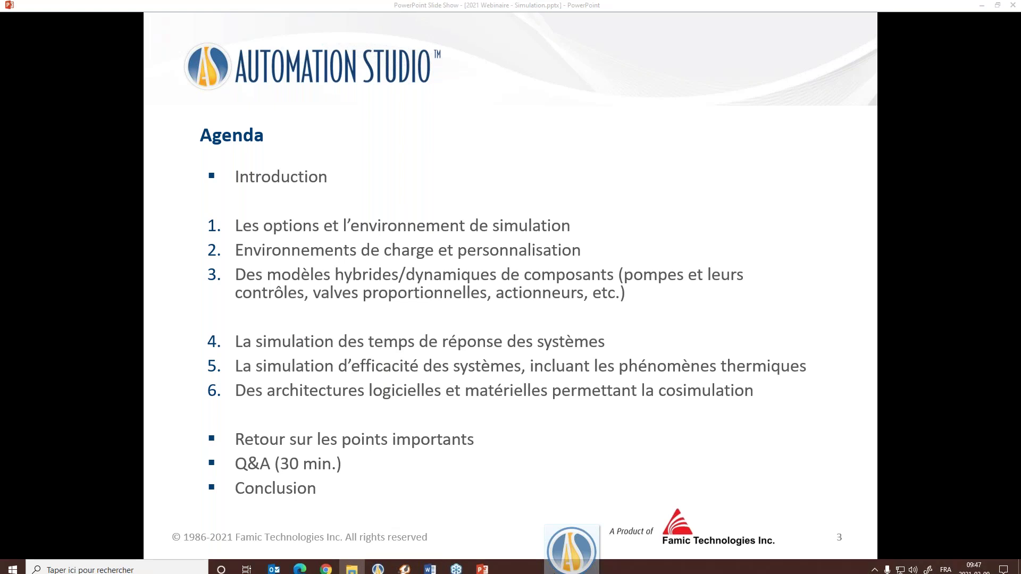
pyautogui.click(381, 564)
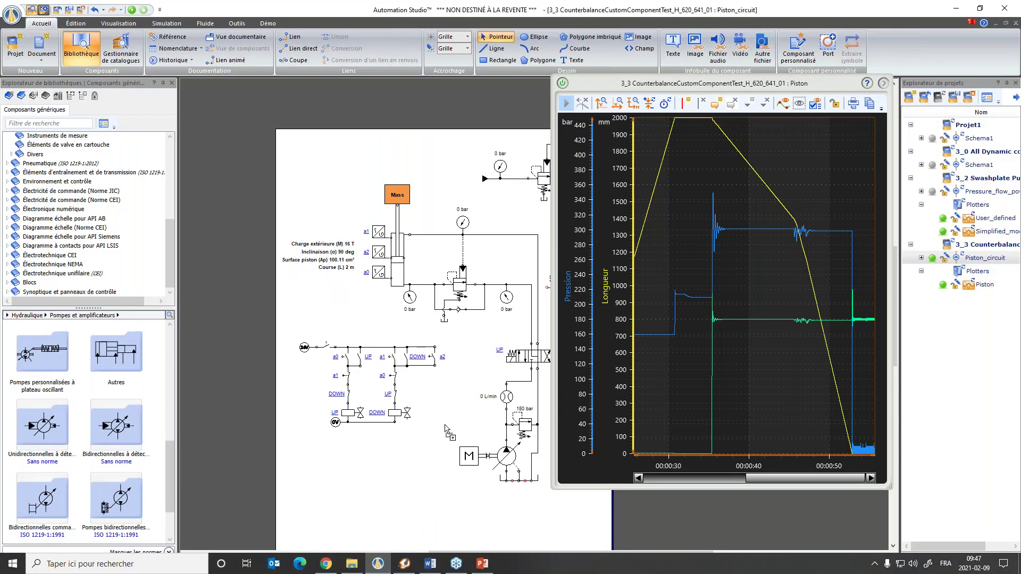
# Open the 4_1 Circuit_SX12_dynamique project, close the Piston plotter and widen the project explorer to show the full document names.
pyautogui.doubleClick(986, 246)
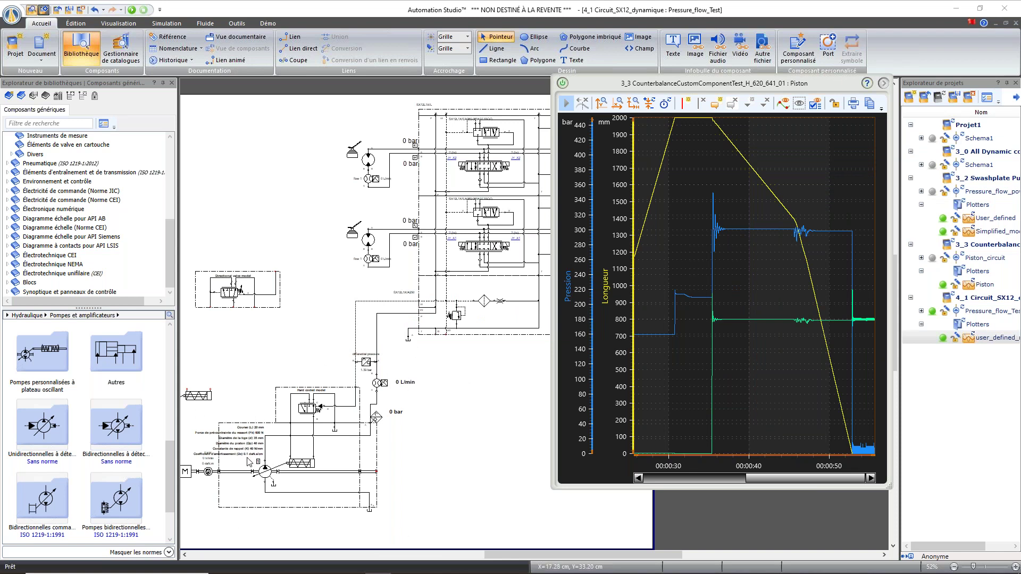
pyautogui.hscroll(-3, 422, 460)
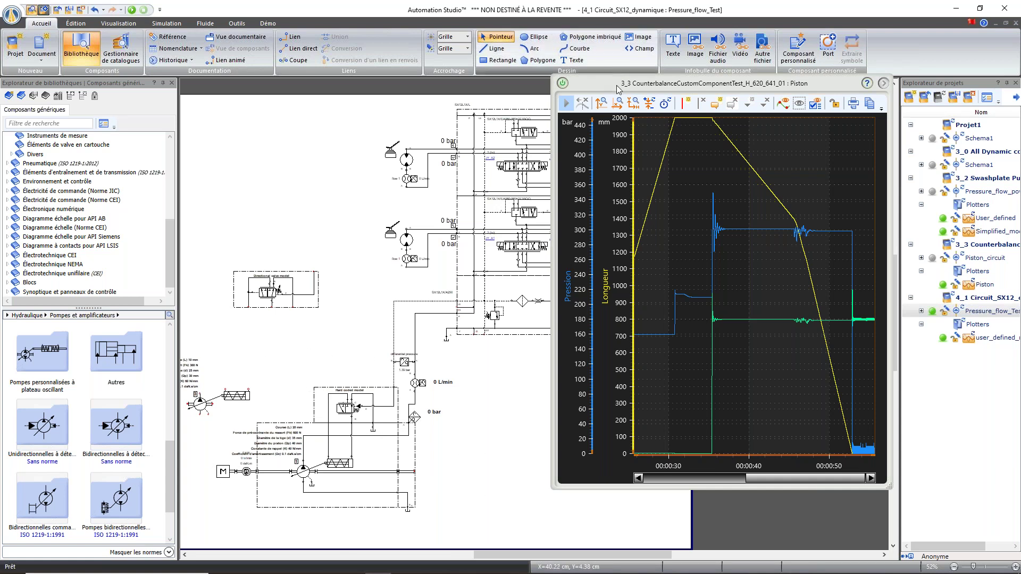
pyautogui.moveTo(594, 84); pyautogui.dragTo(701, 92)
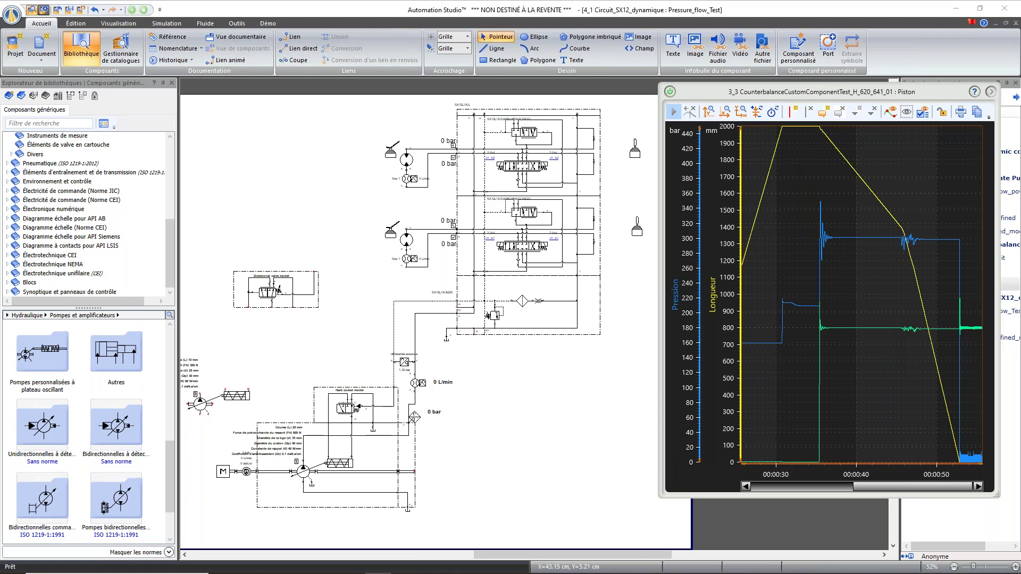
pyautogui.click(670, 90)
pyautogui.moveTo(903, 300); pyautogui.dragTo(781, 302)
pyautogui.click(904, 340)
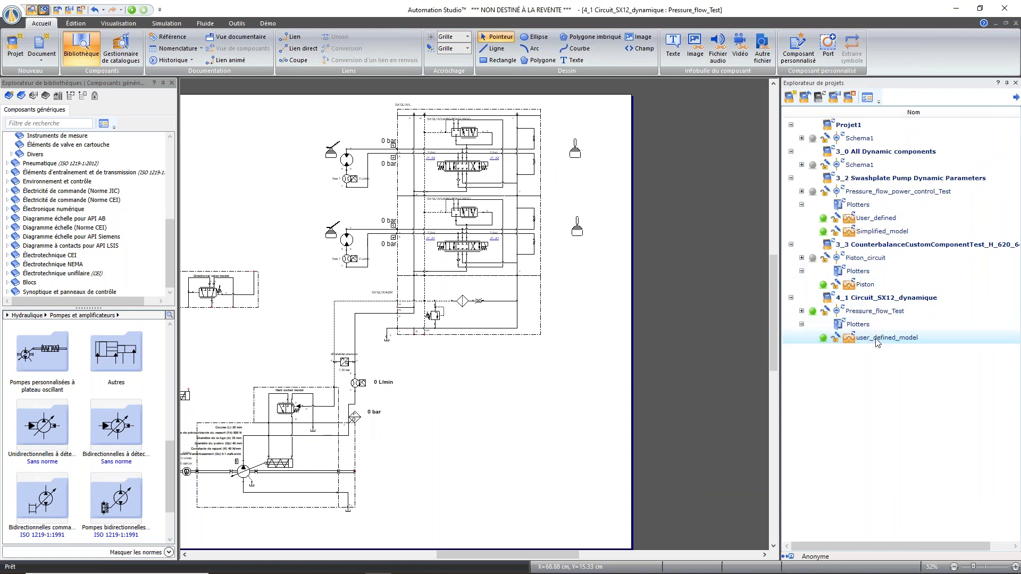
# Open the user_defined_model plotter and close the component library so the circuit and plotter sit side by side.
pyautogui.doubleClick(898, 338)
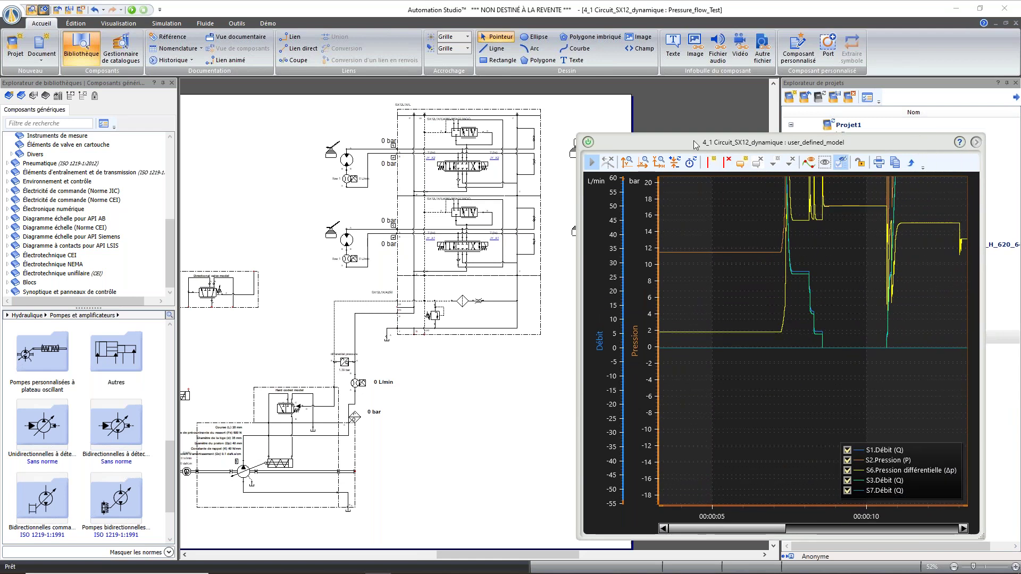
pyautogui.moveTo(695, 145); pyautogui.dragTo(716, 132)
pyautogui.hscroll(2, 509, 209)
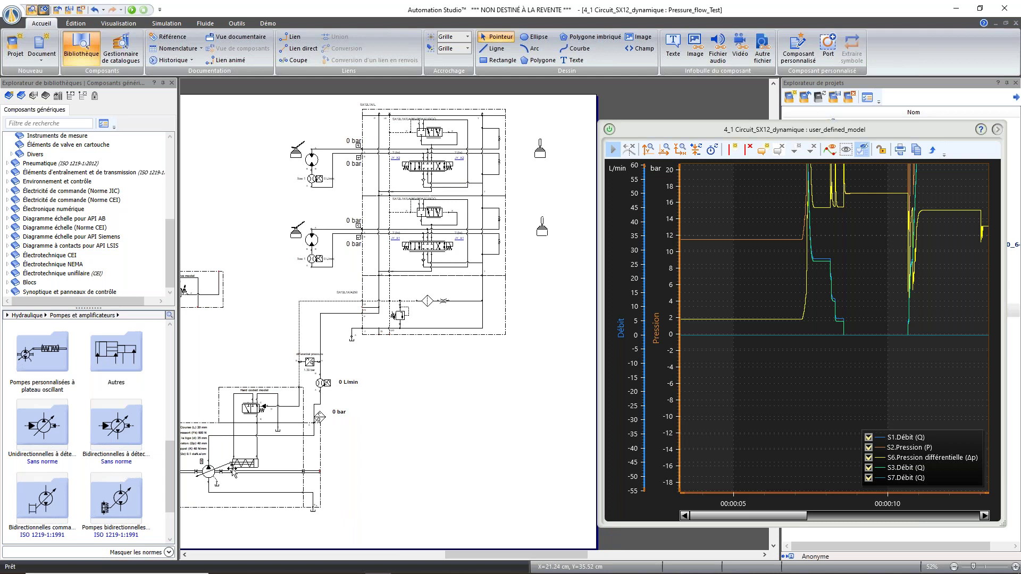
pyautogui.click(172, 83)
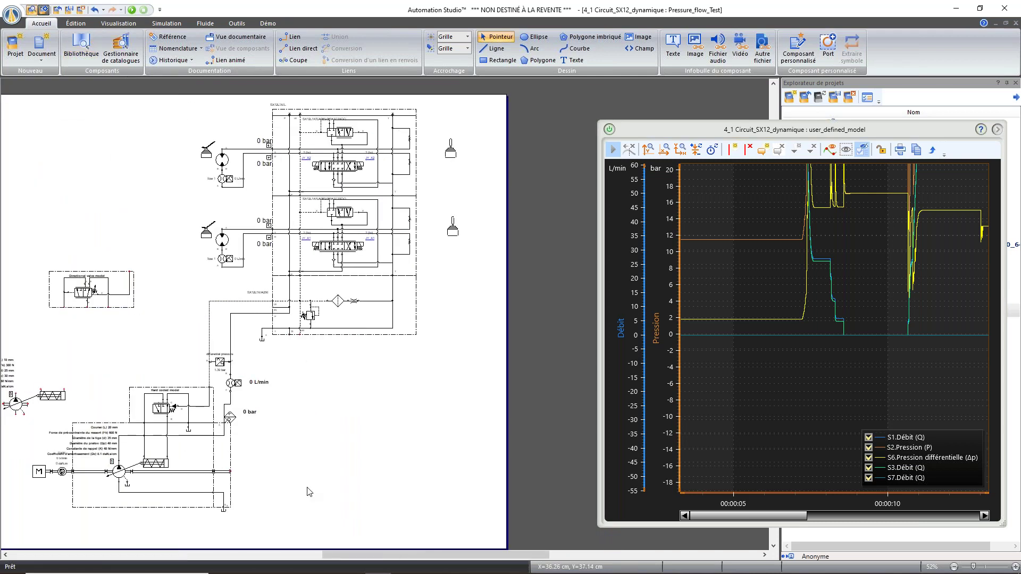
pyautogui.moveTo(378, 556); pyautogui.dragTo(375, 556)
pyautogui.moveTo(660, 125); pyautogui.dragTo(601, 117)
# Start the Pressure_flow_Test simulation and move joystick JY1 along X to 3.98 and on to 6.02.
pyautogui.click(132, 11)
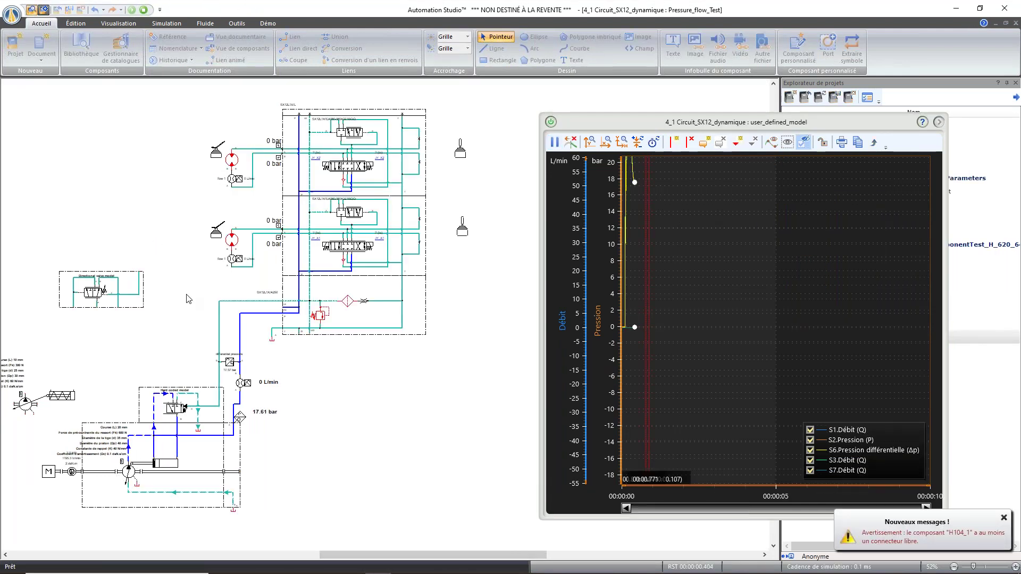
pyautogui.click(462, 222)
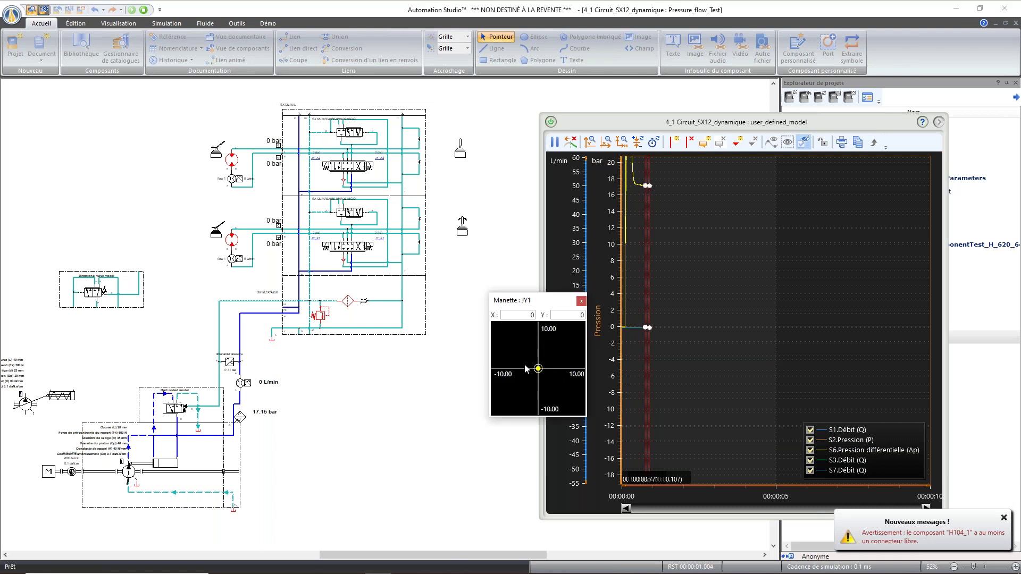
pyautogui.moveTo(538, 370)
pyautogui.mouseDown()
pyautogui.moveTo(569, 371)
pyautogui.moveTo(559, 373)
pyautogui.mouseUp()
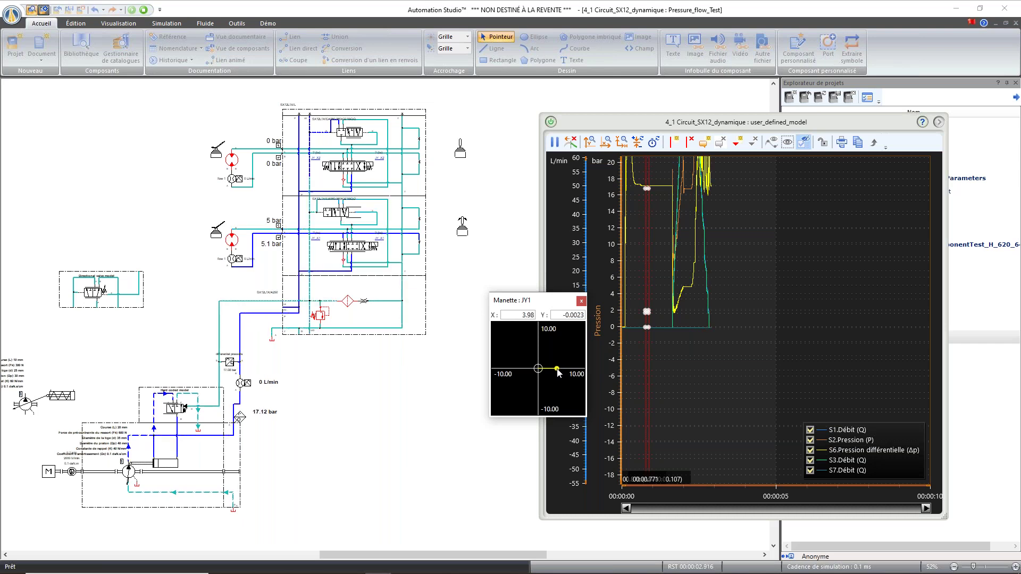
pyautogui.moveTo(556, 370); pyautogui.dragTo(566, 368)
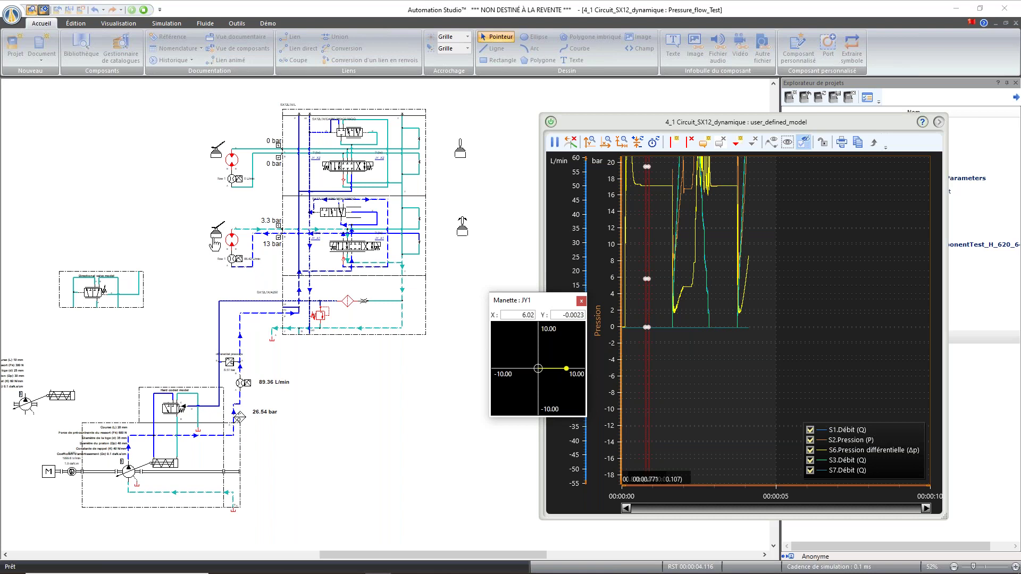
# Open the control of the lower motor's pedal PD3 and set the upper motor's pedal PD4 output to 0.15.
pyautogui.click(214, 244)
pyautogui.moveTo(127, 276); pyautogui.dragTo(319, 385)
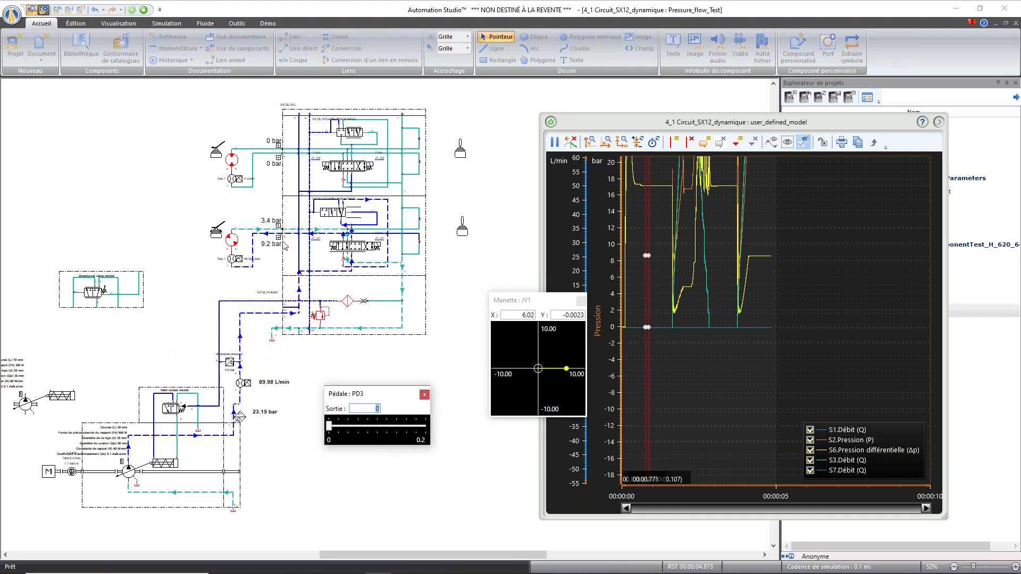
pyautogui.click(218, 153)
pyautogui.moveTo(131, 244); pyautogui.dragTo(205, 248)
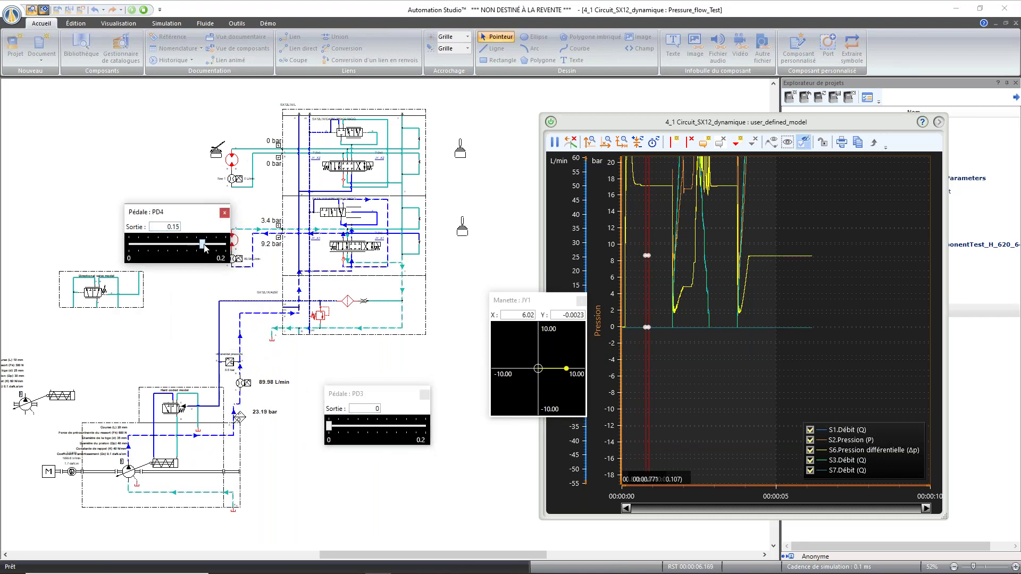
# Move joystick JY2 along X to 8.98 and set the output of pedal PD3 to 0.047.
pyautogui.click(461, 154)
pyautogui.moveTo(846, 185); pyautogui.dragTo(888, 185)
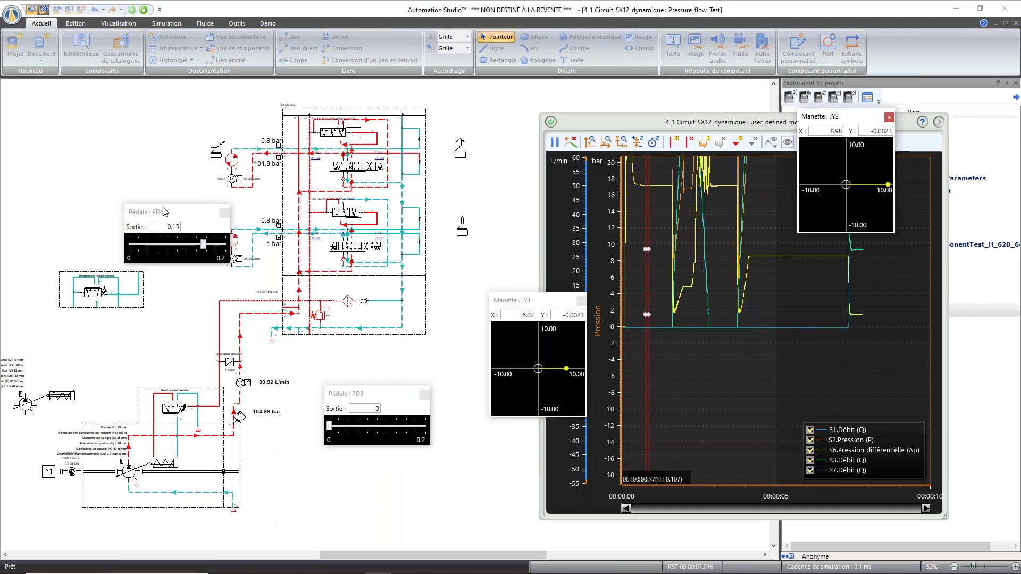
pyautogui.moveTo(164, 212); pyautogui.dragTo(80, 162)
pyautogui.scroll(3, 204, 169)
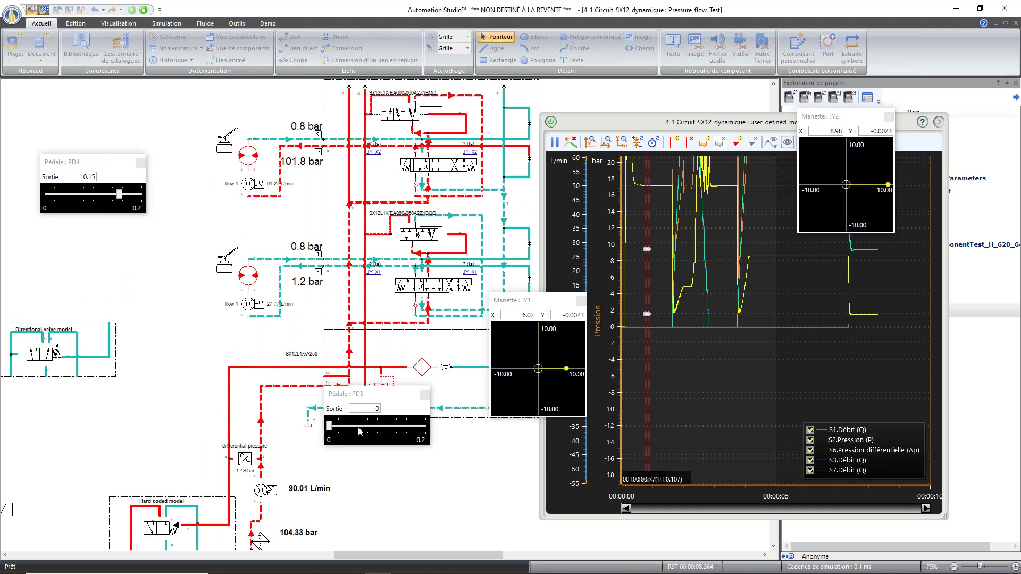
pyautogui.moveTo(329, 425); pyautogui.dragTo(355, 428)
# Fit the plotter's vertical scales to the curves, examine the flow and pressure response beside the circuit, and stop the simulation.
pyautogui.click(622, 145)
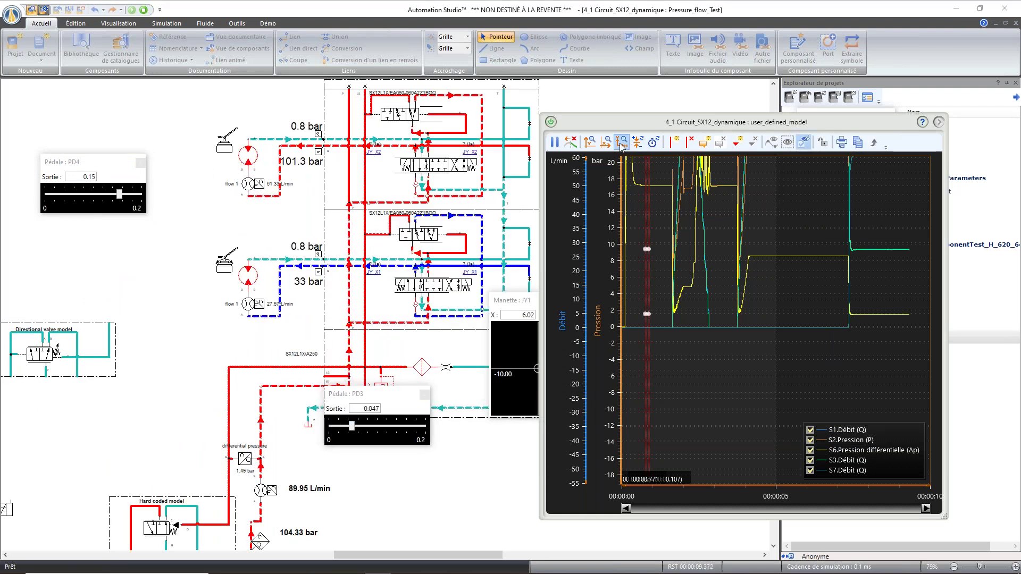
pyautogui.click(621, 144)
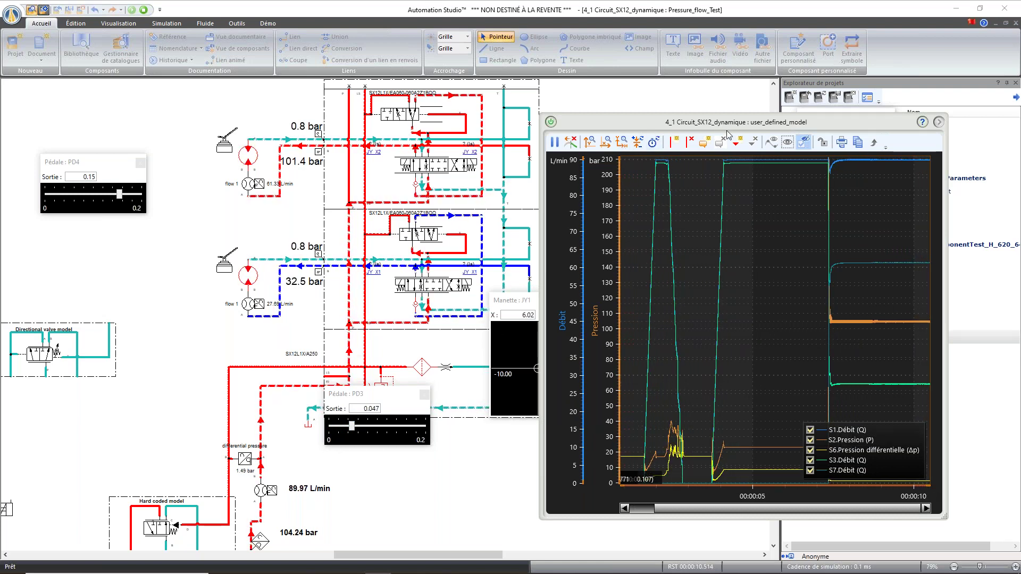
pyautogui.moveTo(727, 131); pyautogui.dragTo(806, 125)
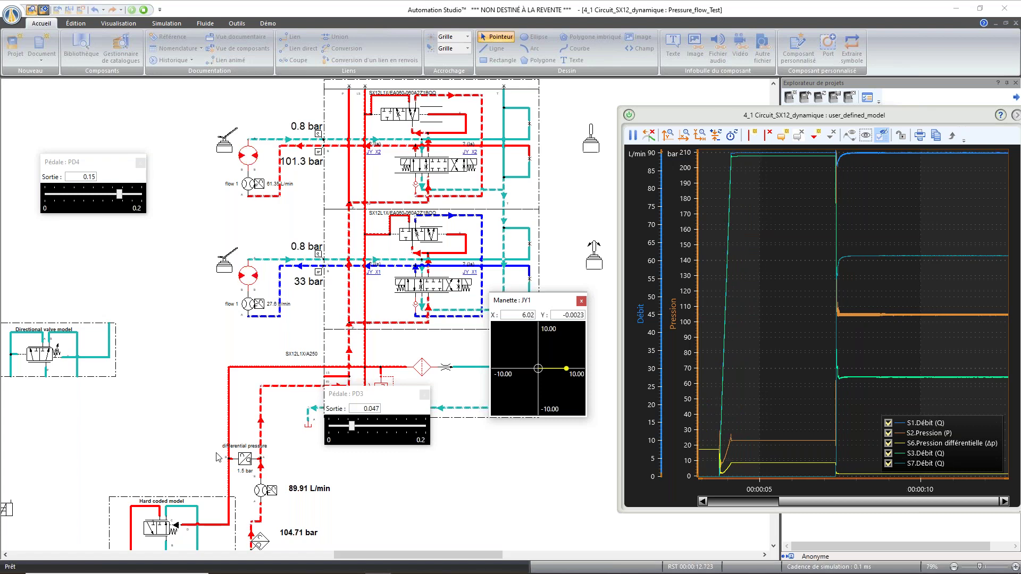
pyautogui.click(142, 10)
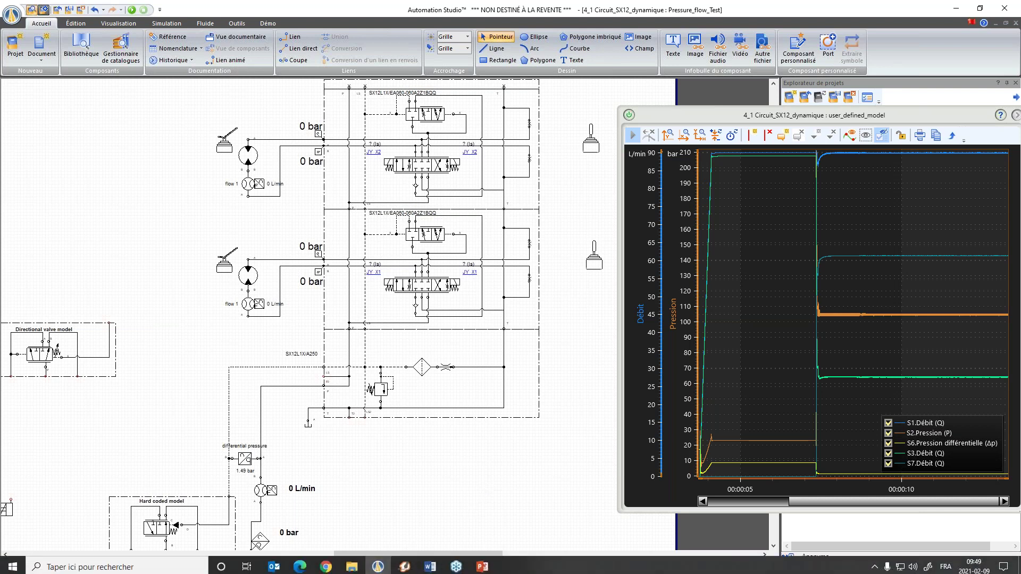
# Show the Agenda slide in PowerPoint, return to Automation Studio and move the user_defined_model plotter to uncover the project explorer.
pyautogui.click(482, 563)
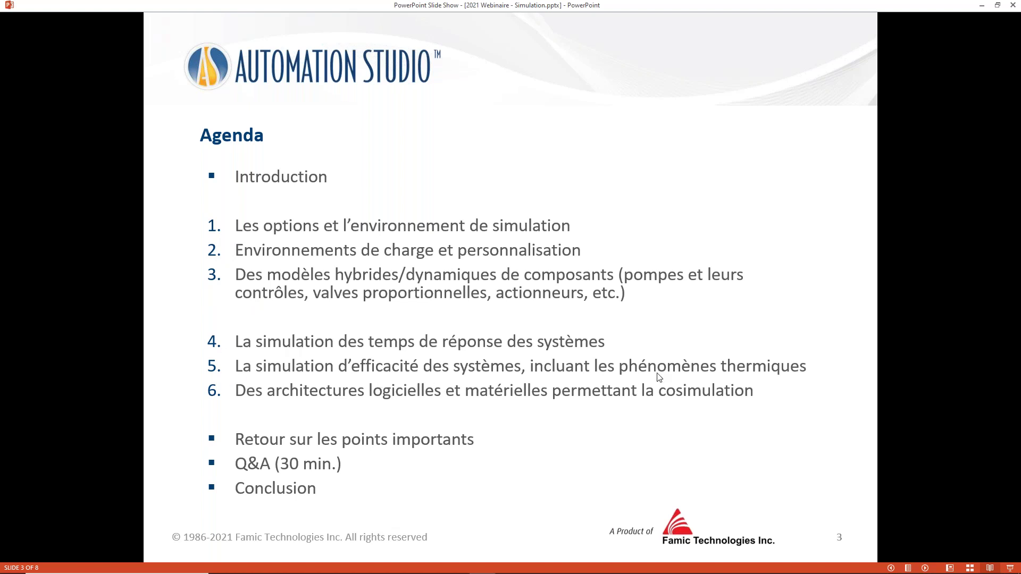
pyautogui.click(980, 5)
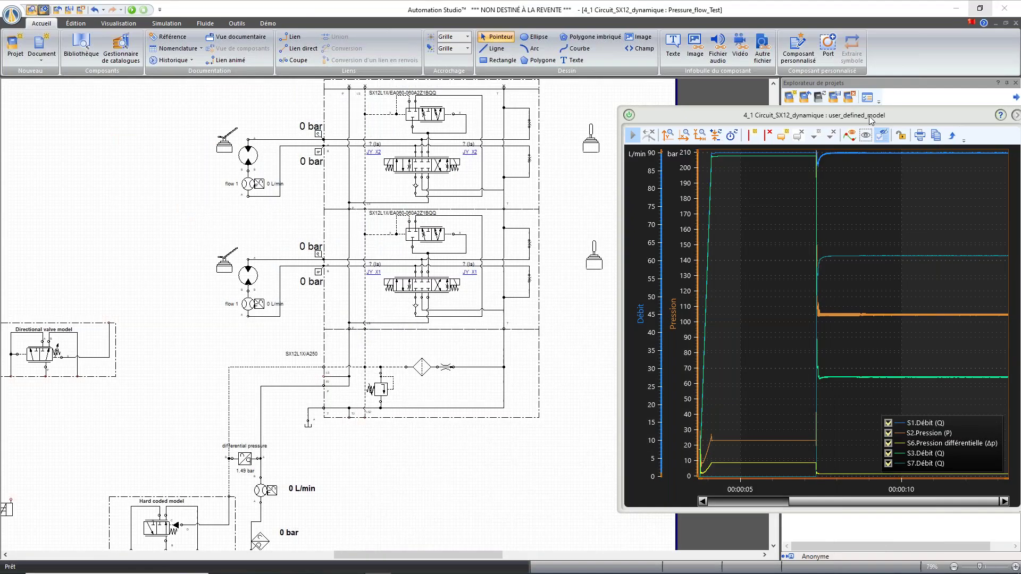
pyautogui.moveTo(913, 116); pyautogui.dragTo(713, 175)
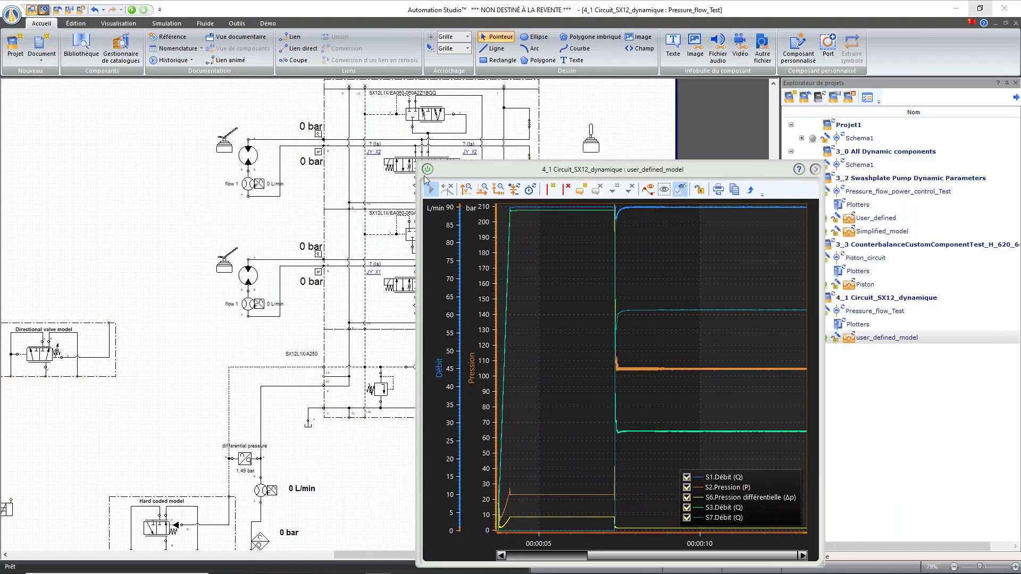
# Close the user_defined_model plotter, open Schema1 of Projet1 and move the pump to the free area beyond the cylinder.
pyautogui.click(427, 169)
pyautogui.doubleClick(859, 137)
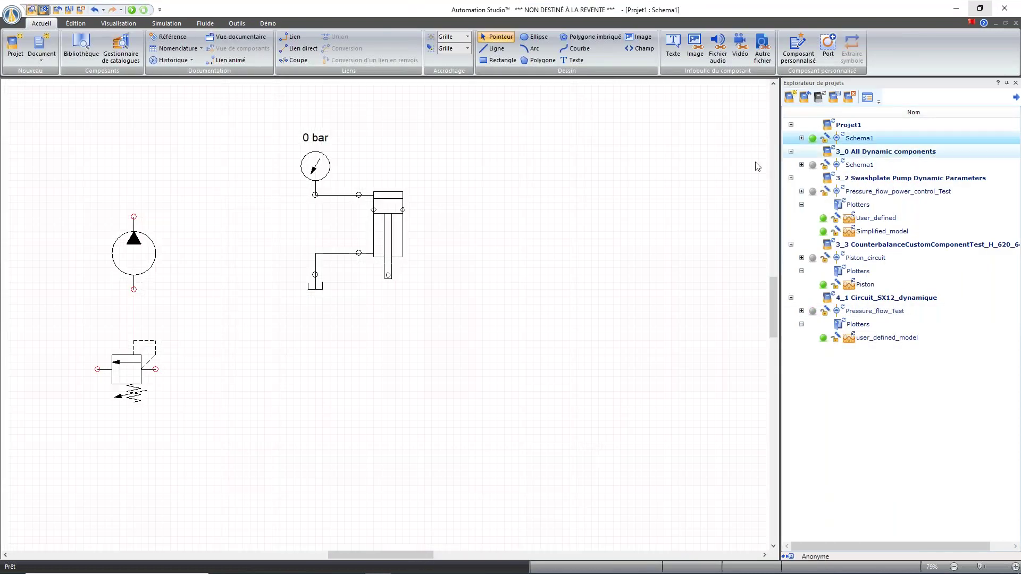
pyautogui.moveTo(141, 269); pyautogui.dragTo(586, 339)
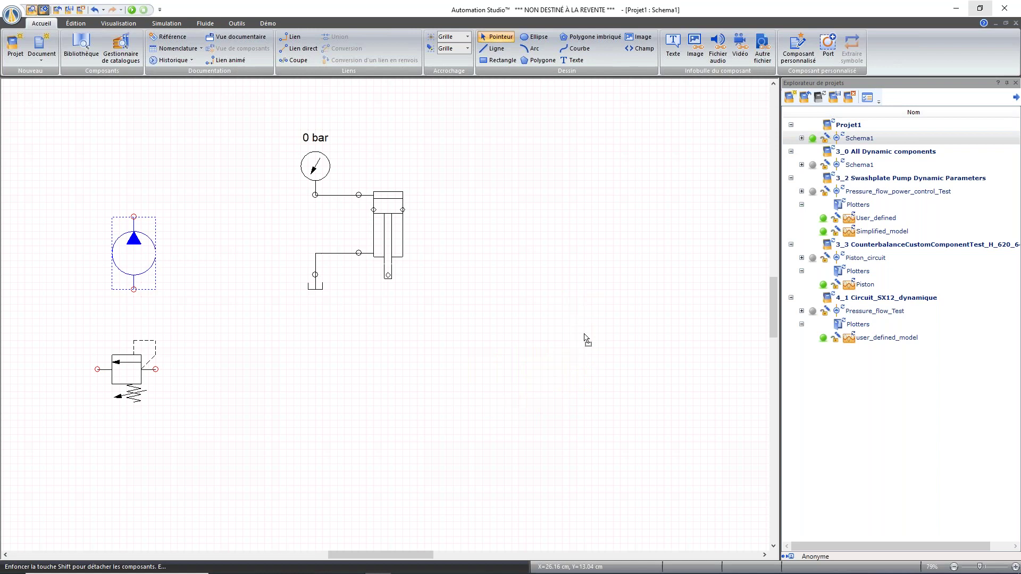
# Open the component library and place a fixed orifice flow restrictor from the Hydraulique group above the pump.
pyautogui.click(75, 24)
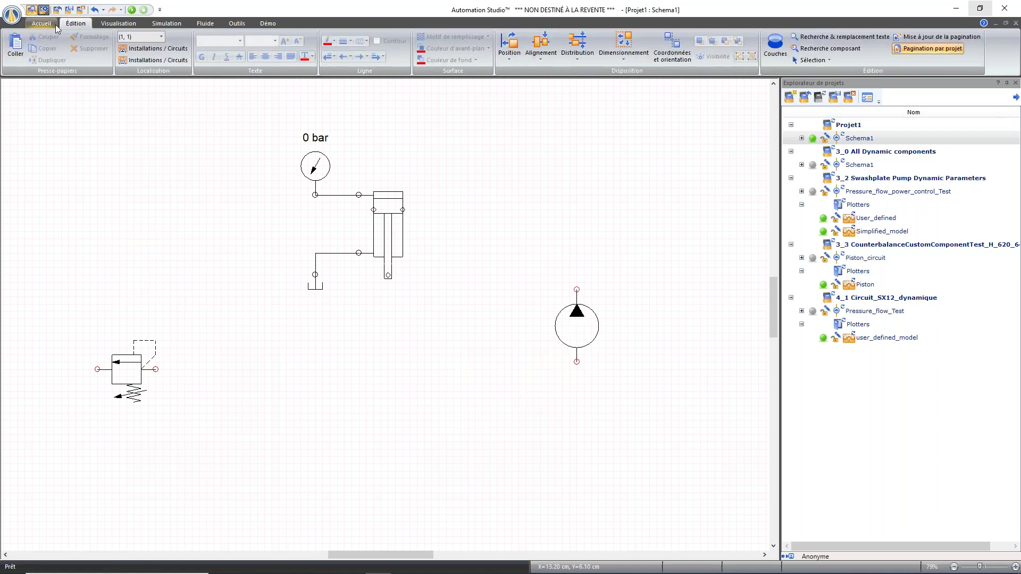
pyautogui.click(41, 23)
pyautogui.click(81, 47)
pyautogui.scroll(5, 170, 254)
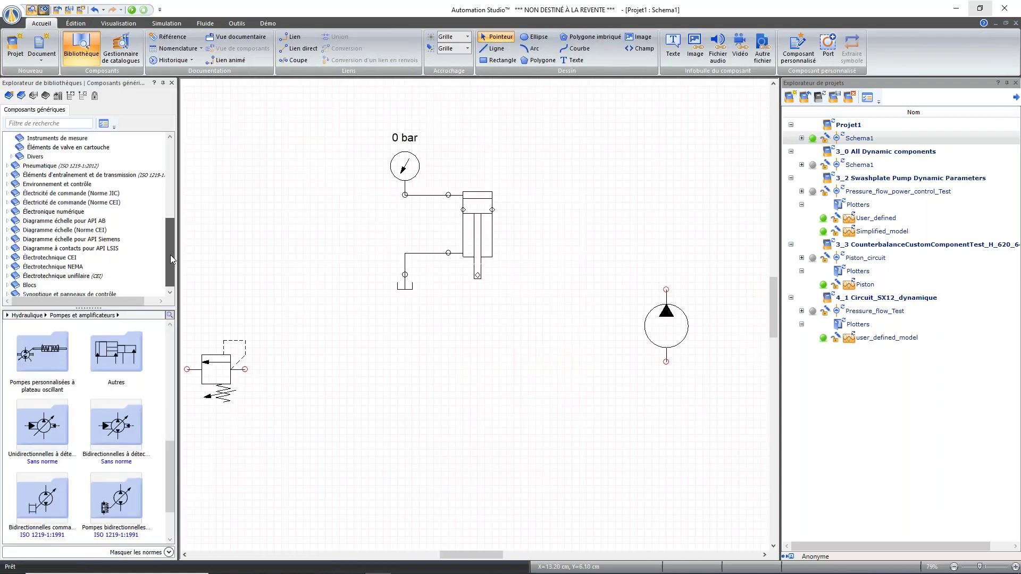
pyautogui.click(58, 138)
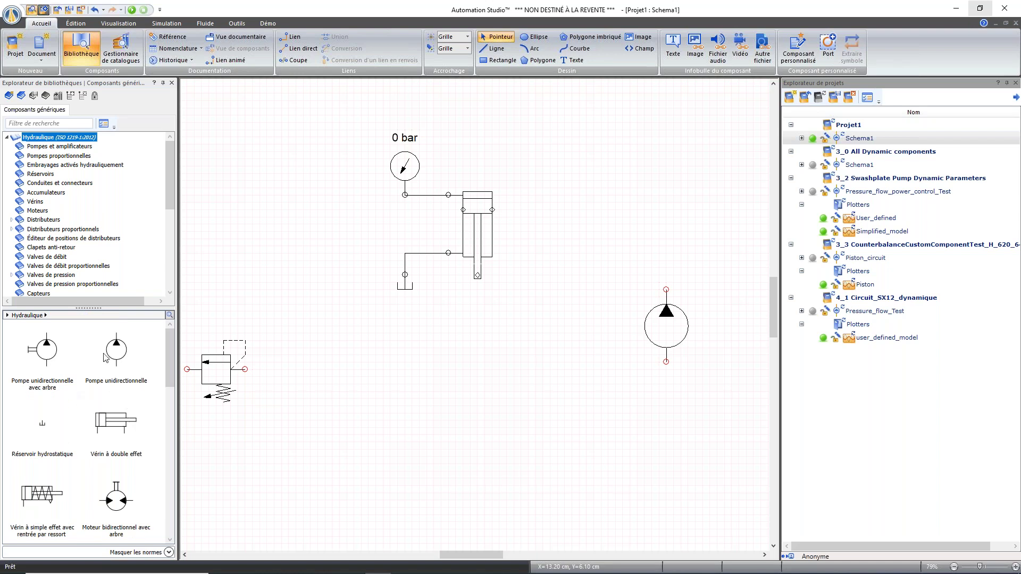
pyautogui.scroll(-10, 171, 426)
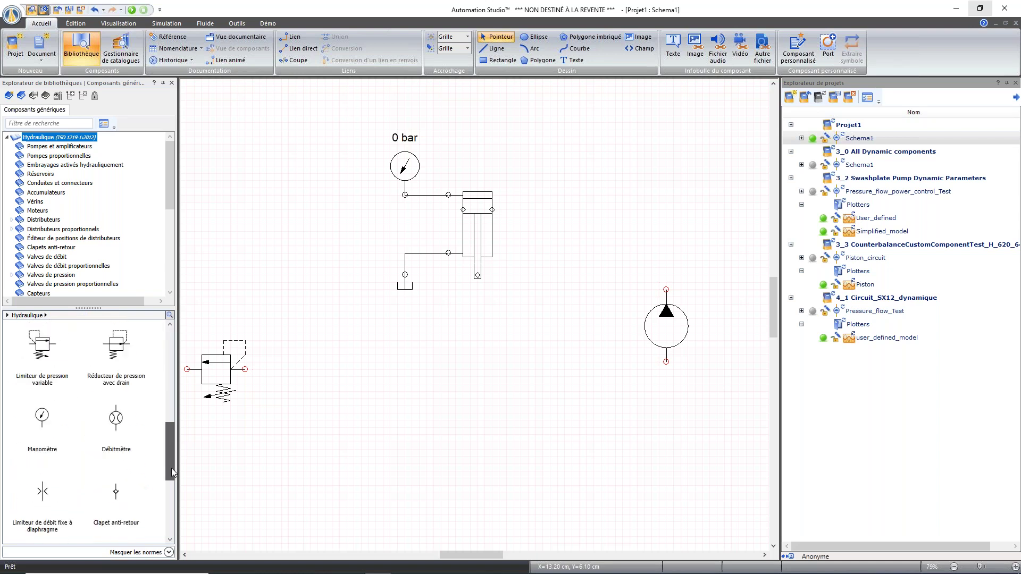
pyautogui.moveTo(35, 422); pyautogui.dragTo(664, 217)
# Copy the cylinder's reservoir below the pump and connect the pump to the reservoir and to the orifice.
pyautogui.scroll(-5, 164, 436)
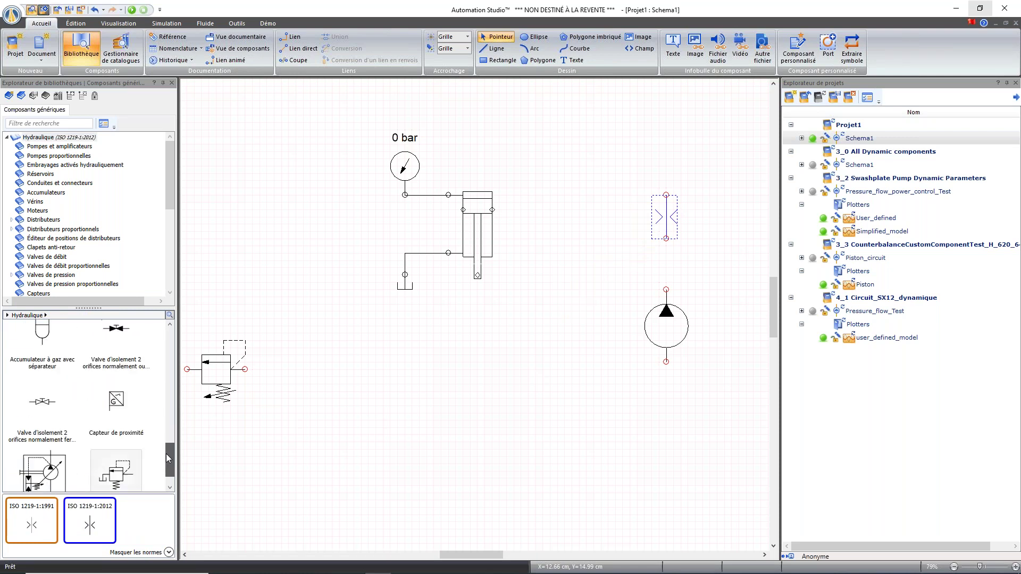
pyautogui.doubleClick(405, 288)
pyautogui.click(954, 34)
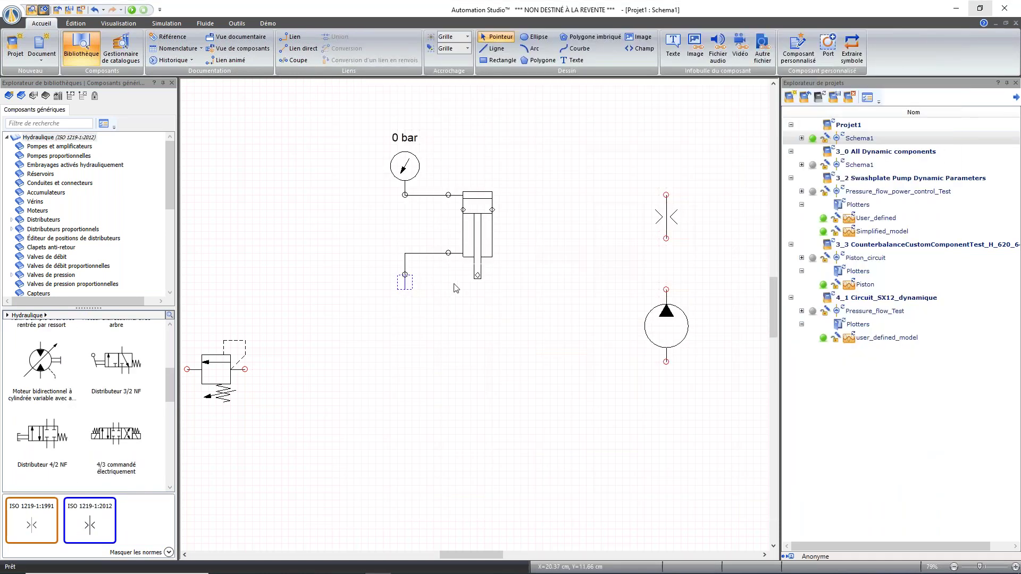
pyautogui.moveTo(409, 290); pyautogui.dragTo(670, 420)
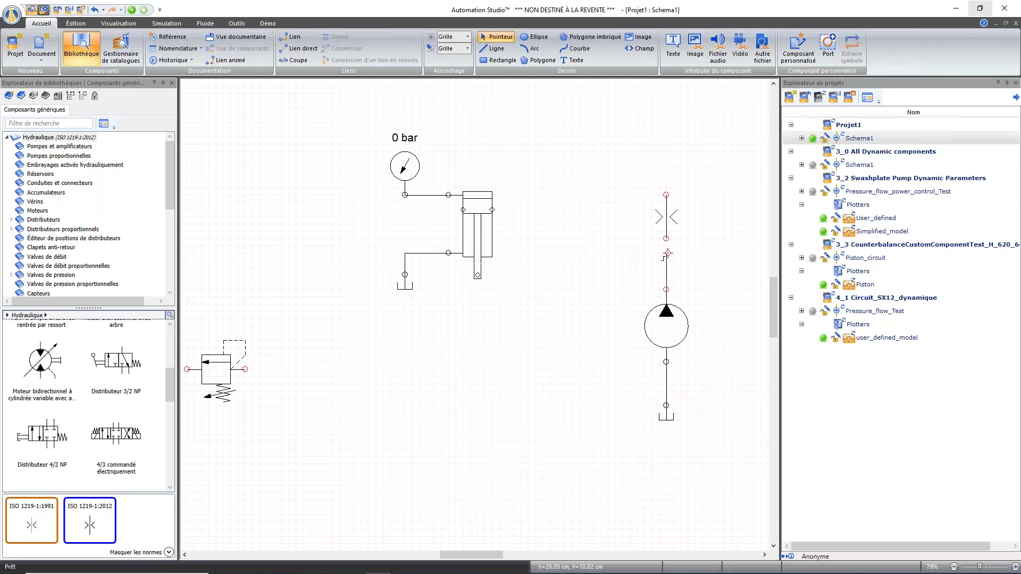
pyautogui.moveTo(471, 554); pyautogui.dragTo(488, 554)
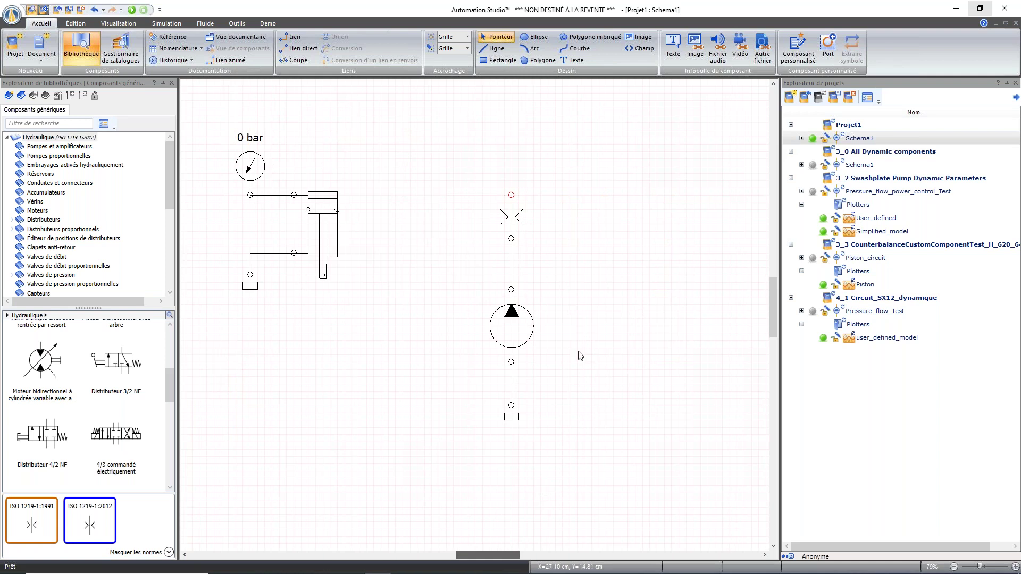
# Place a variable pressure limiter (Limiteur de pression variable) beside the pump and connect it to the pump's outlet line.
pyautogui.moveTo(170, 372); pyautogui.dragTo(162, 402)
pyautogui.click(61, 439)
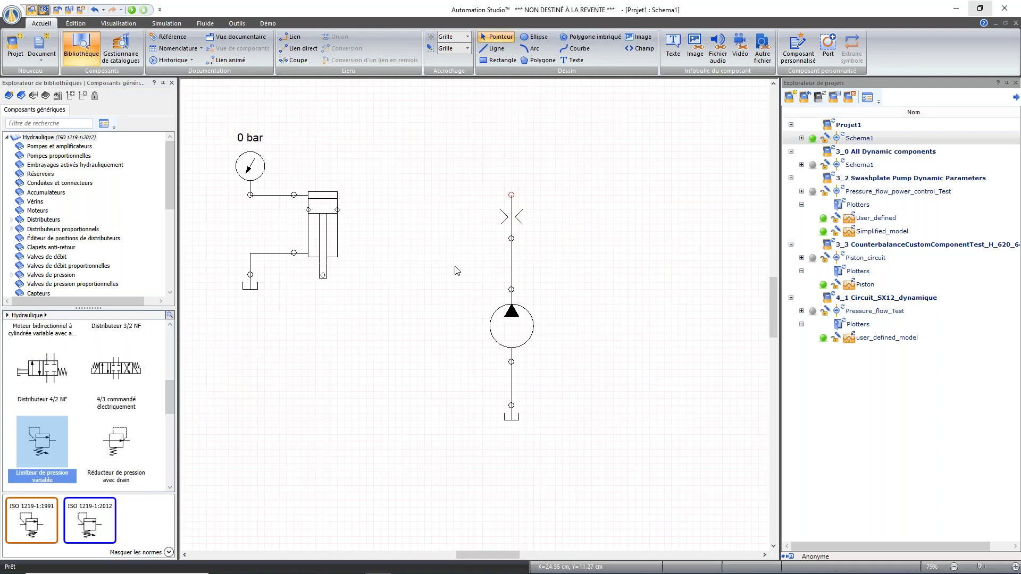
pyautogui.moveTo(45, 440); pyautogui.dragTo(436, 270)
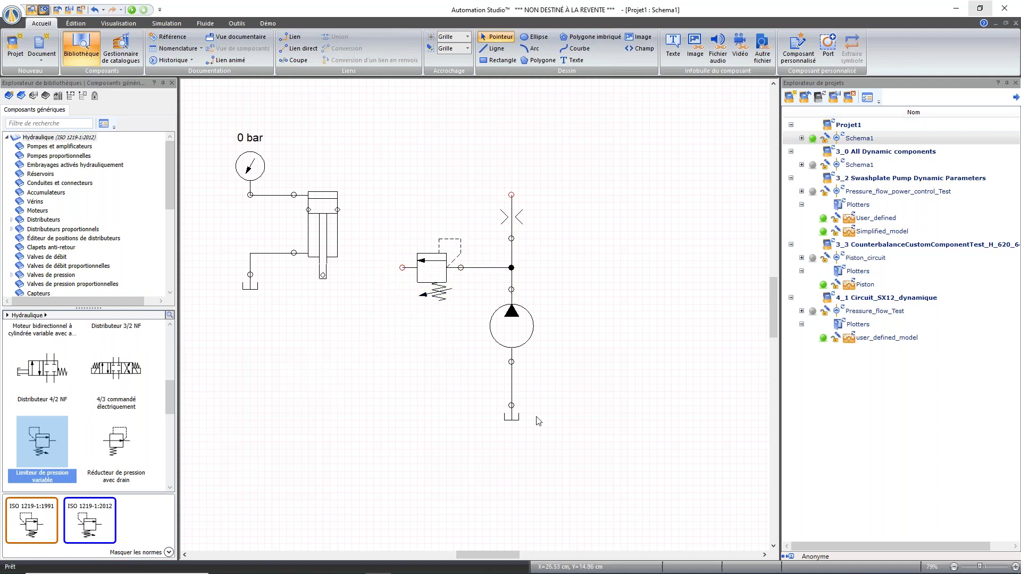
# Copy the reservoir for the pressure limiter's outlet and for the orifice's outlet, and connect both return lines.
pyautogui.moveTo(514, 423)
pyautogui.mouseDown()
pyautogui.moveTo(377, 422)
pyautogui.moveTo(399, 266)
pyautogui.mouseUp()
pyautogui.moveTo(516, 420); pyautogui.dragTo(547, 151)
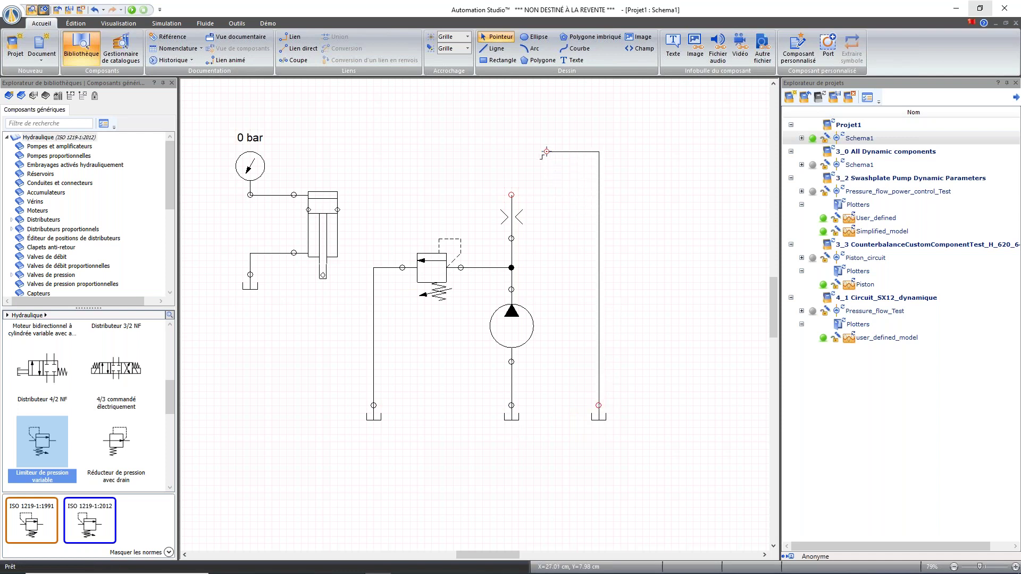
pyautogui.moveTo(512, 192); pyautogui.dragTo(512, 192)
# Attach a measuring instrument to the orifice's pump-side port and set its measured property to Température.
pyautogui.click(167, 23)
pyautogui.click(511, 51)
pyautogui.click(508, 236)
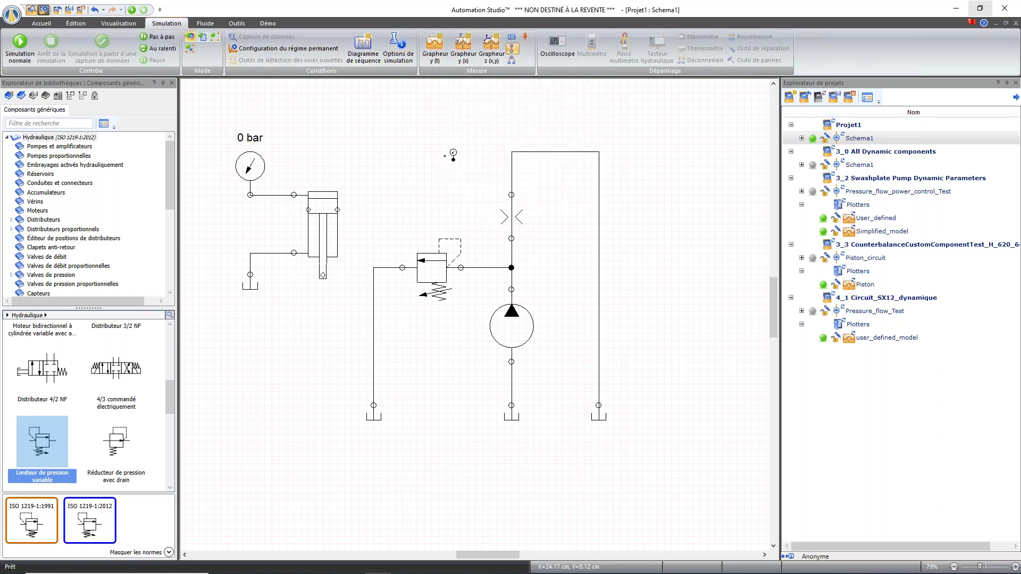
pyautogui.click(448, 153)
pyautogui.click(439, 238)
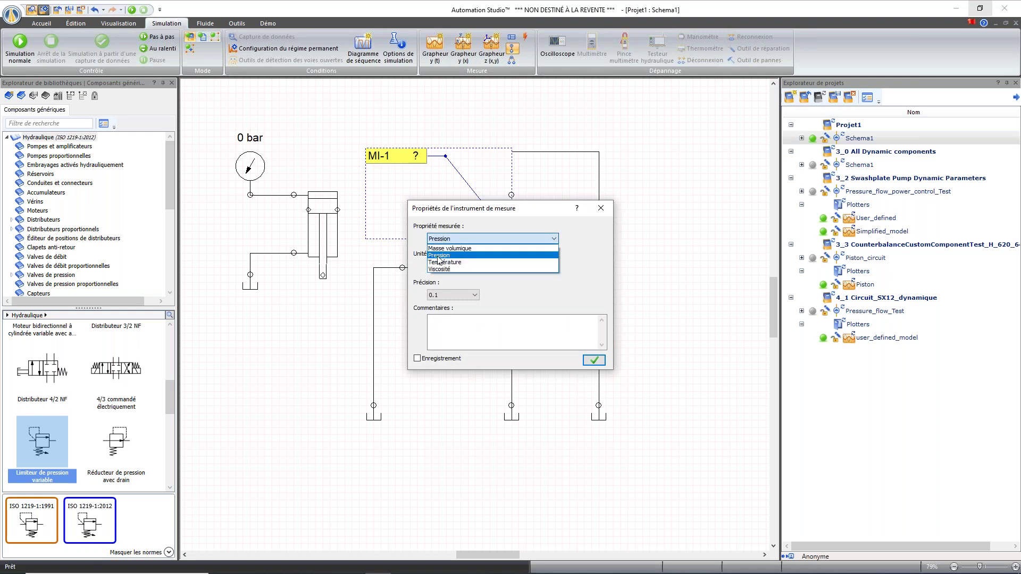
pyautogui.click(437, 269)
pyautogui.click(594, 360)
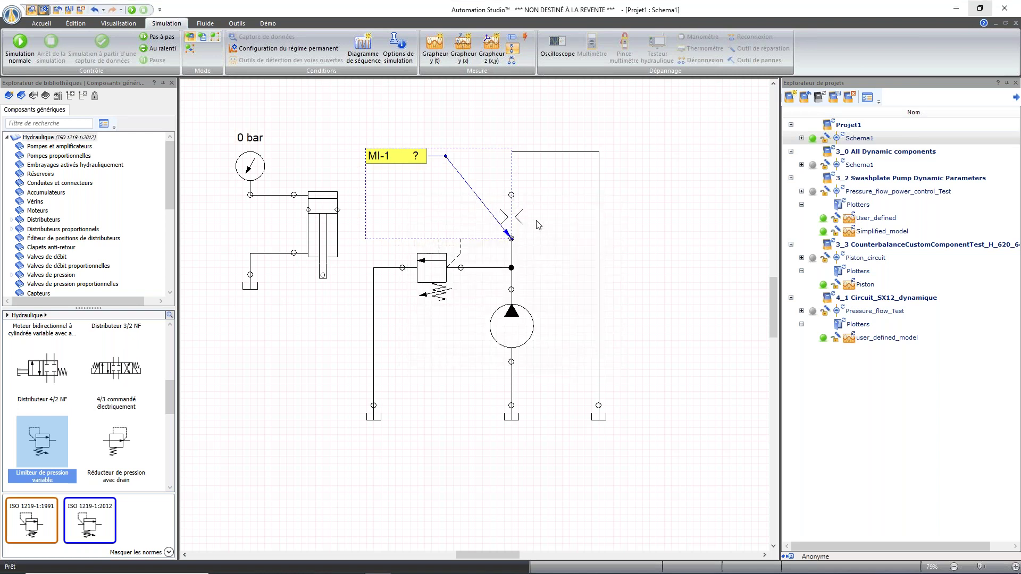
# Attach a second temperature instrument to the orifice's outlet port, run the simulation to check both readings and stop it.
pyautogui.click(511, 195)
pyautogui.click(457, 115)
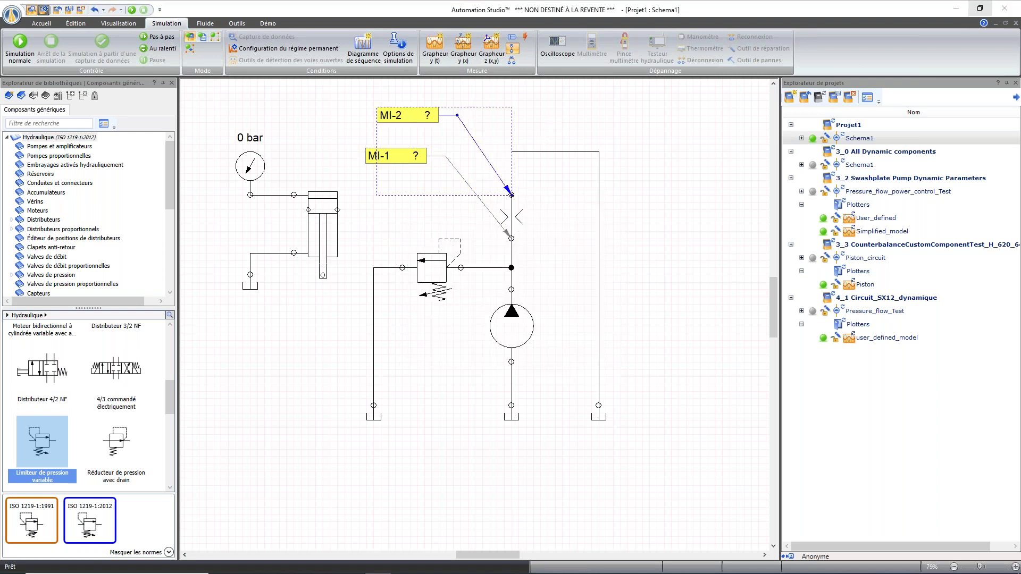
pyautogui.click(594, 361)
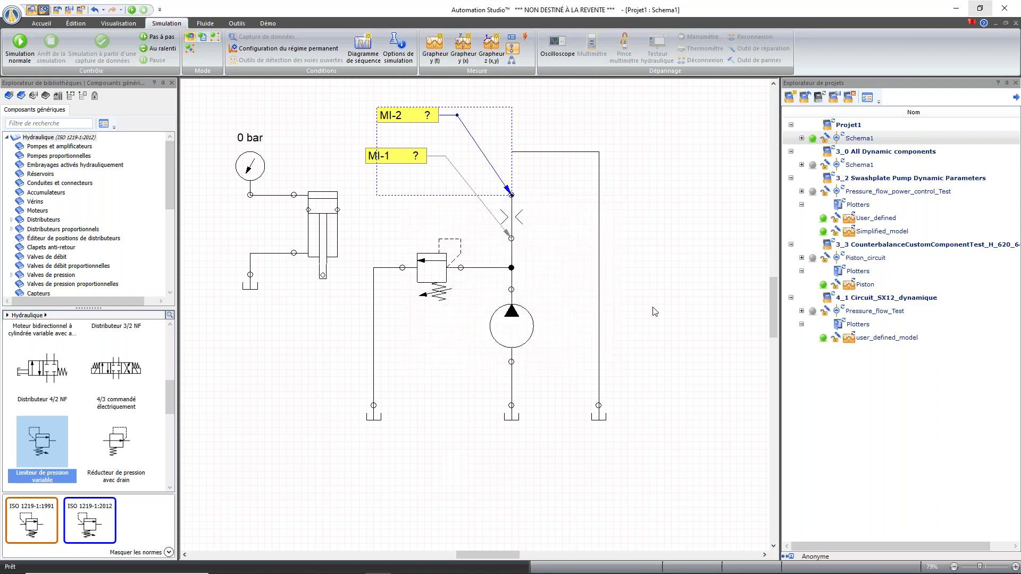
pyautogui.click(19, 45)
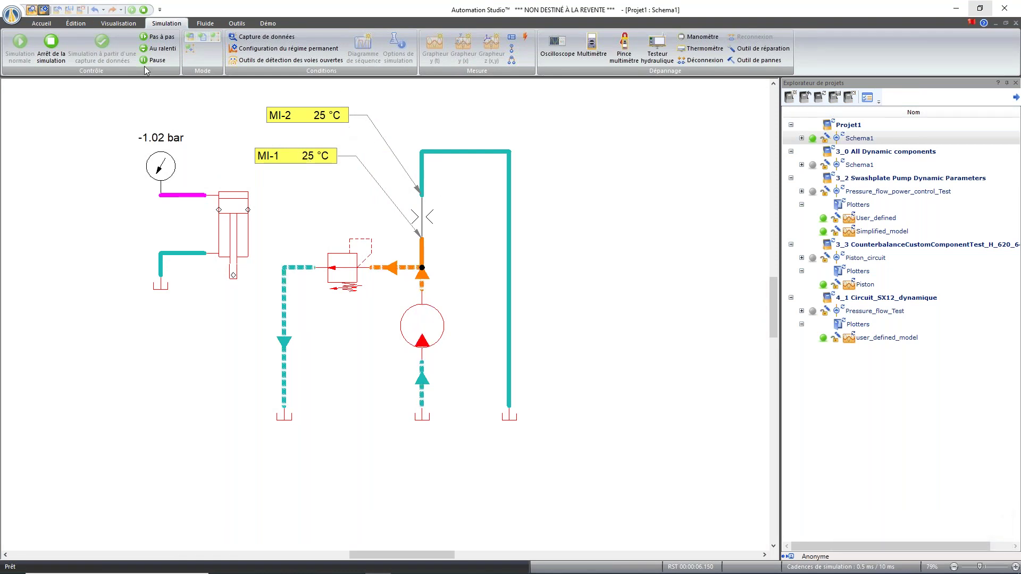
pyautogui.click(51, 56)
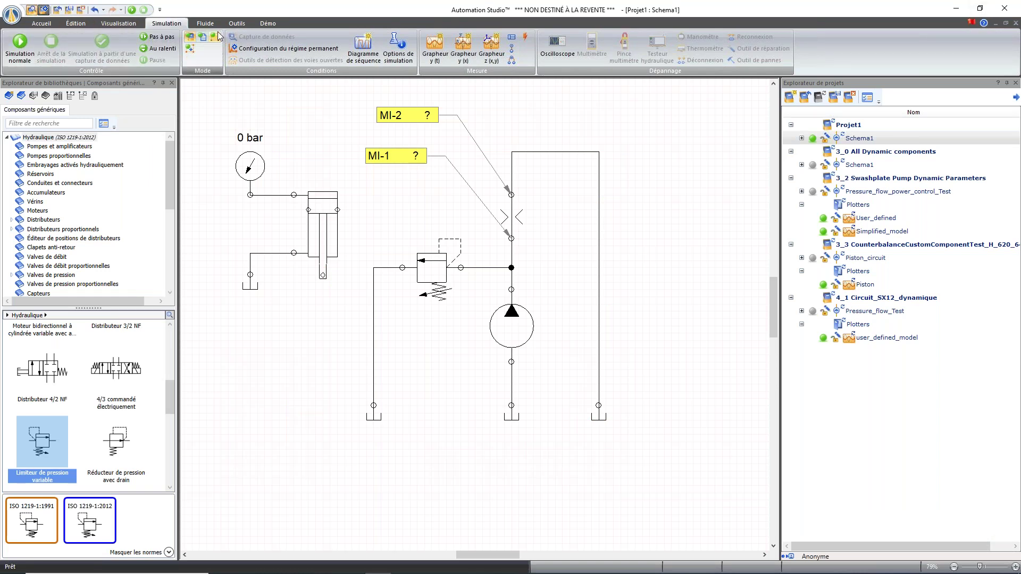
# Open the functional group manager on the hydraulic installation's simulation parameters and arrange it beside the circuit.
pyautogui.click(75, 23)
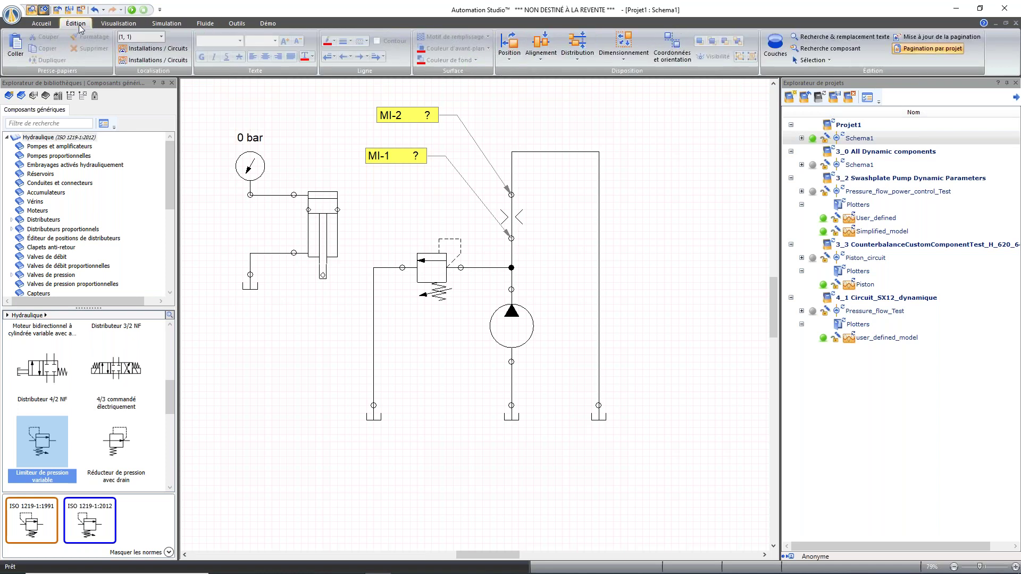
pyautogui.click(147, 51)
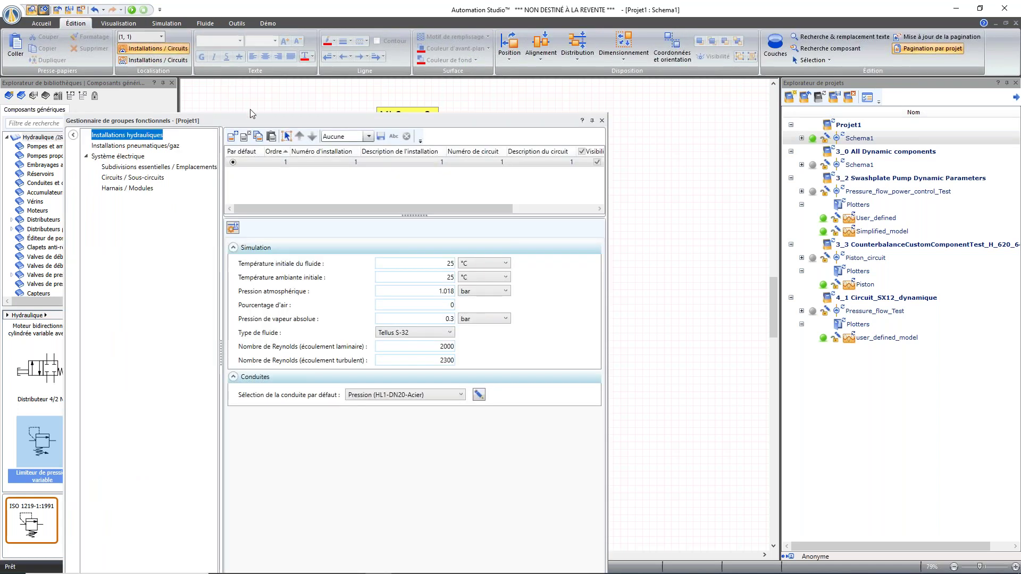
pyautogui.moveTo(478, 121); pyautogui.dragTo(616, 288)
pyautogui.moveTo(490, 554); pyautogui.dragTo(505, 555)
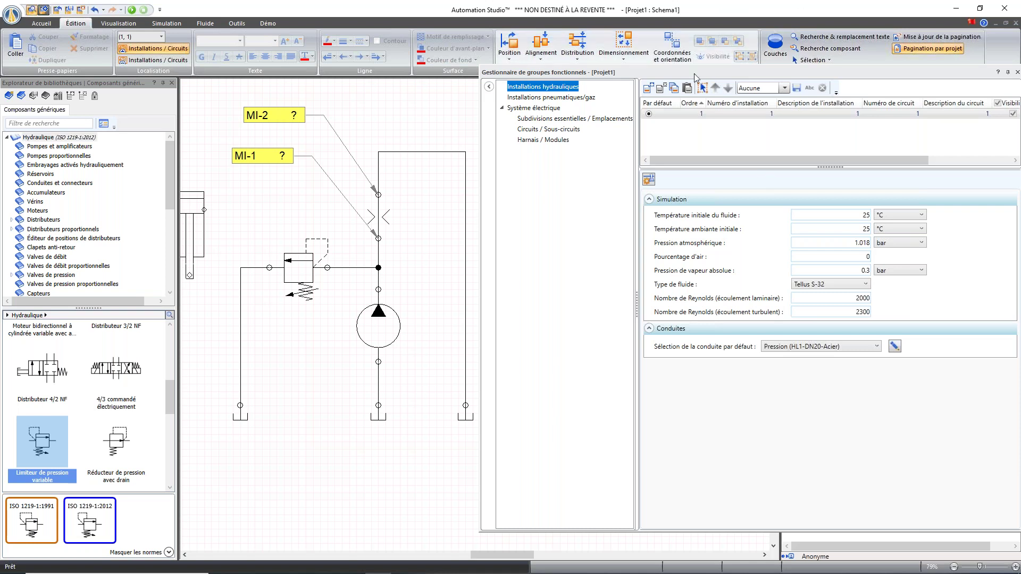
pyautogui.moveTo(695, 74); pyautogui.dragTo(704, 73)
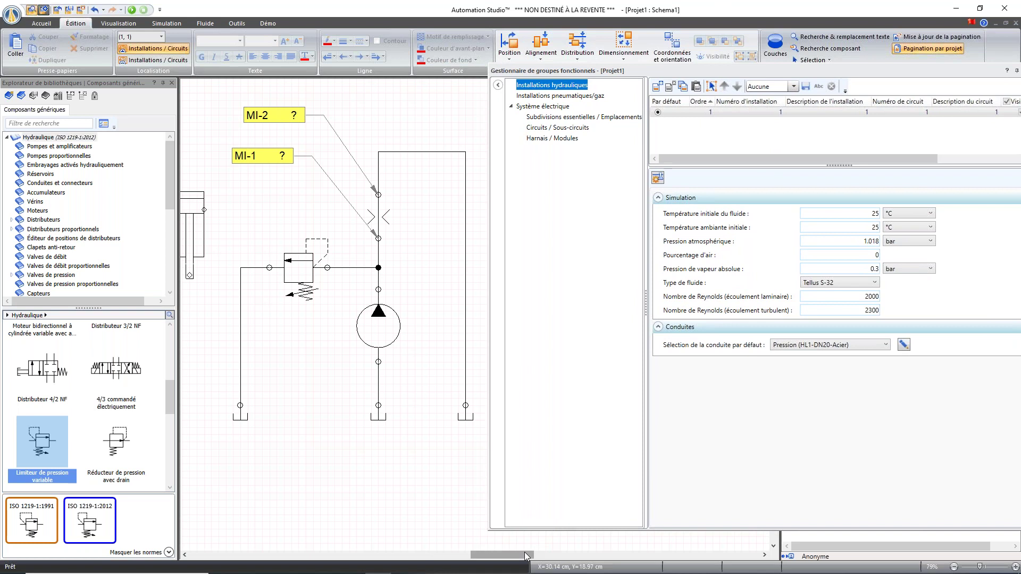
pyautogui.moveTo(522, 553); pyautogui.dragTo(525, 553)
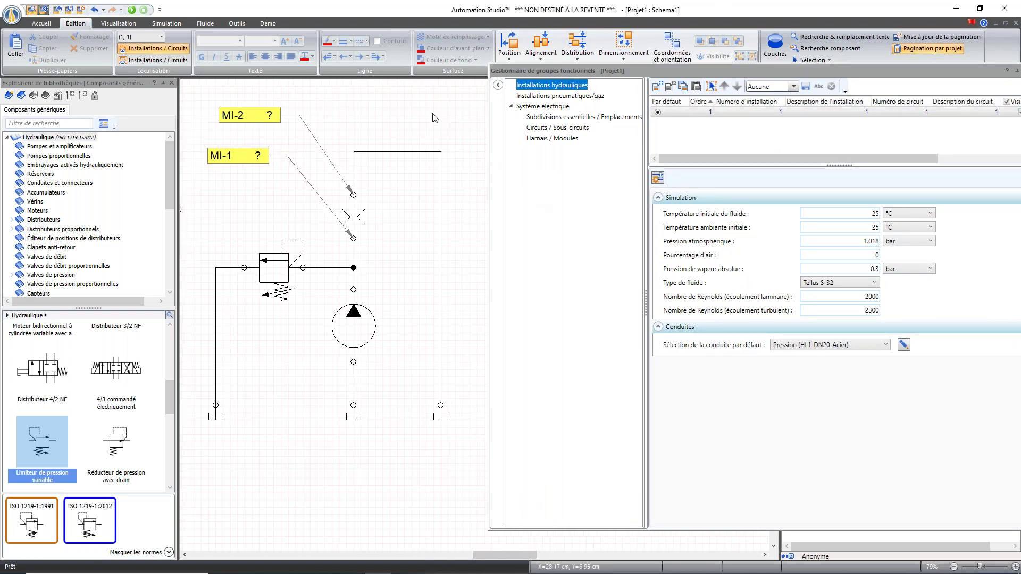
pyautogui.click(871, 213)
# Add an instrument across the orifice's two ports measuring Pression différentielle in bar with 0.001 precision.
pyautogui.click(150, 25)
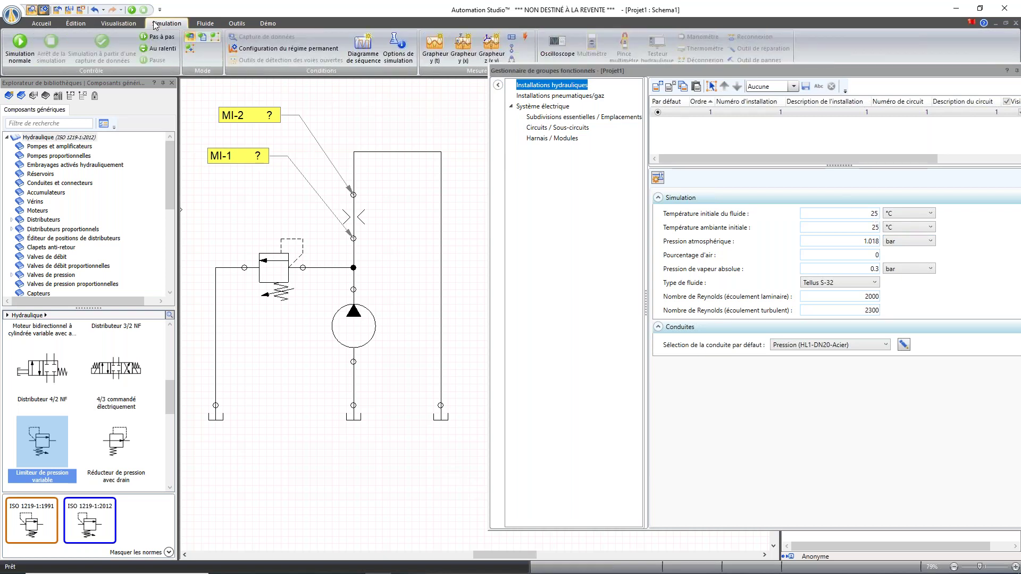
pyautogui.click(354, 195)
pyautogui.click(353, 238)
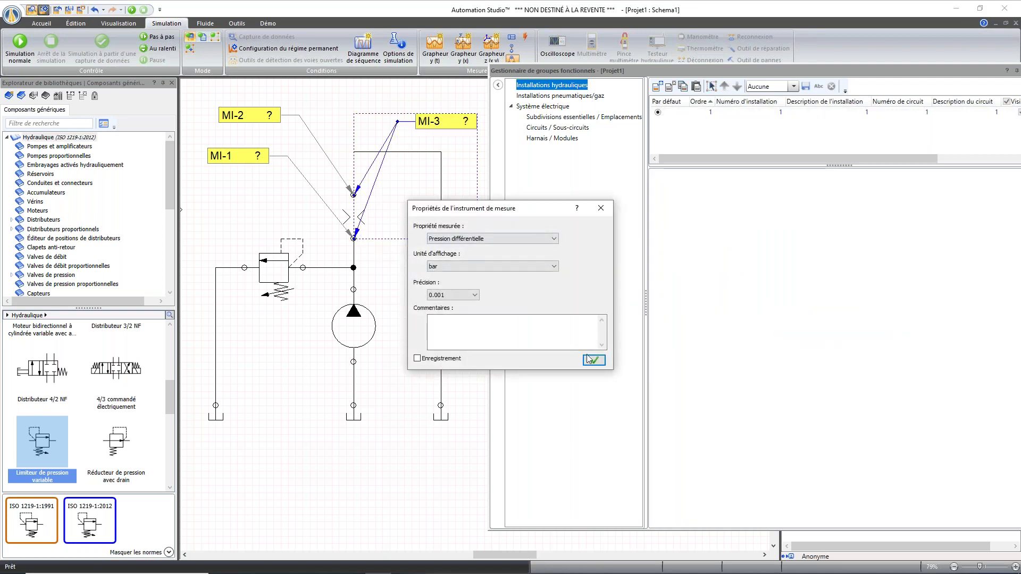
pyautogui.click(593, 360)
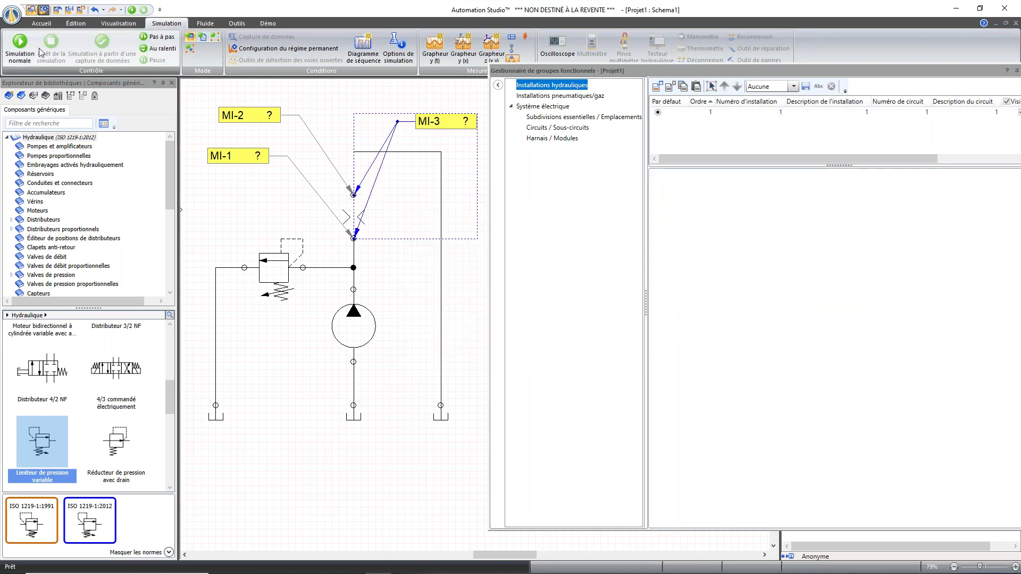
# Run the simulation, set the orifice's internal diameter to 4.84 mm while watching the pressure drop, and stop the simulation.
pyautogui.click(20, 44)
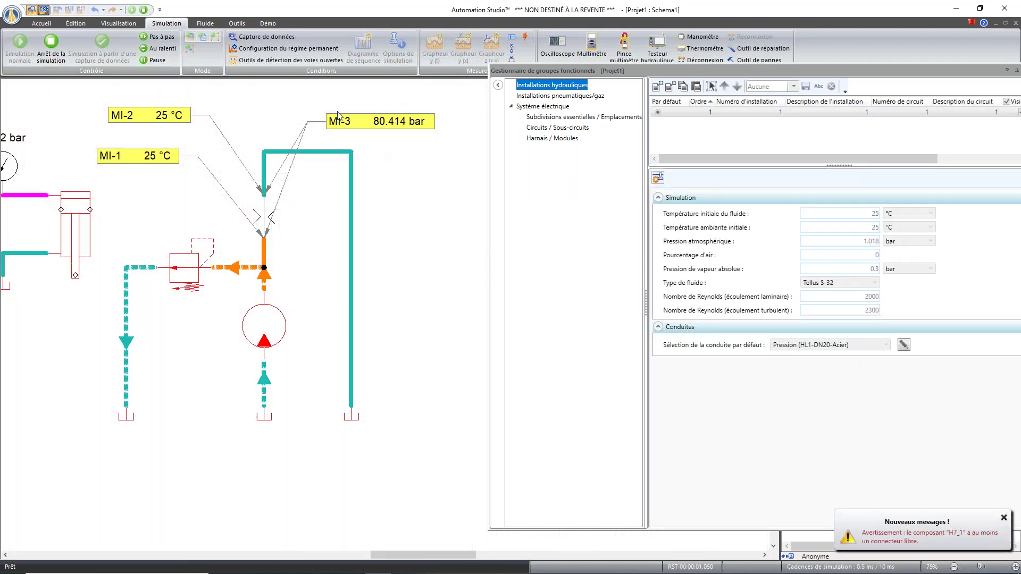
pyautogui.click(264, 217)
pyautogui.moveTo(319, 253); pyautogui.dragTo(329, 253)
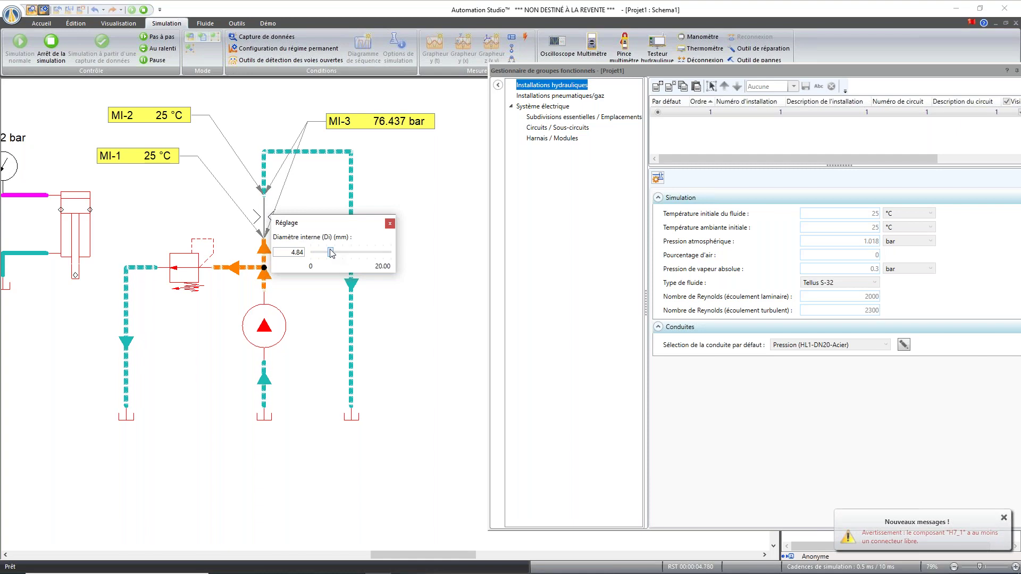
pyautogui.click(51, 43)
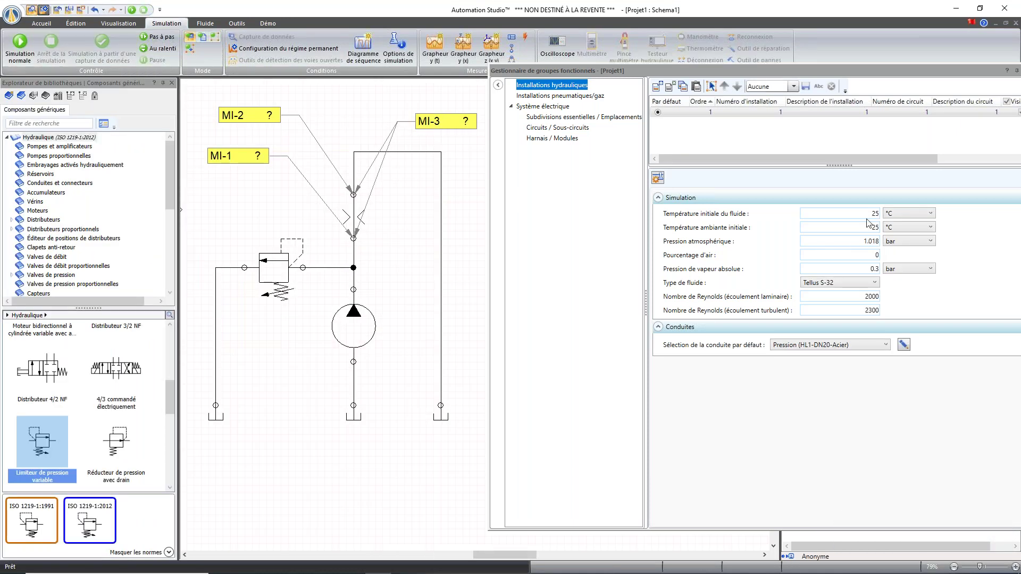
# Set the hydraulic installation's initial fluid temperature and initial ambient temperature to -10 °C.
pyautogui.doubleClick(874, 213)
pyautogui.press('BackSpace')
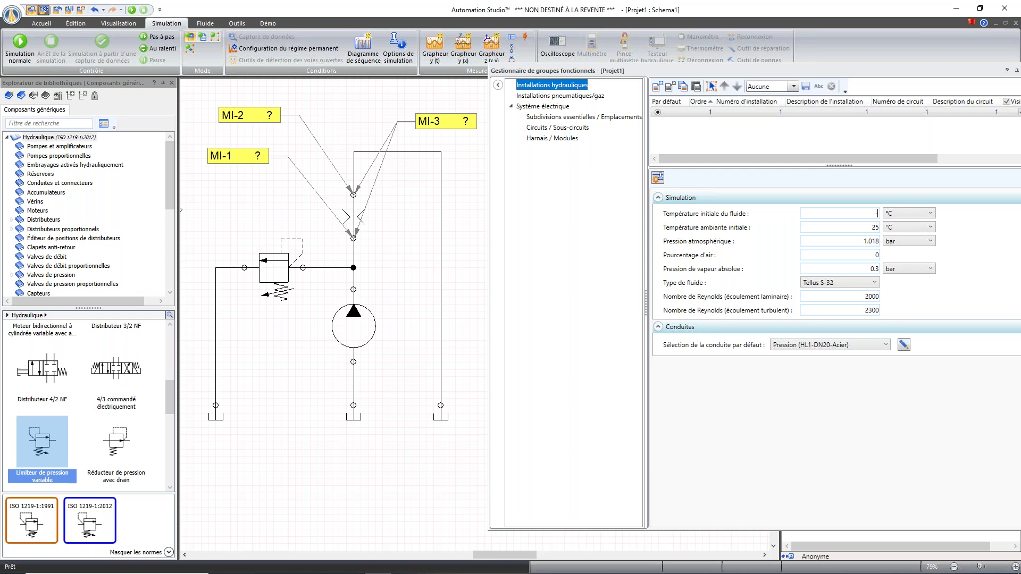
pyautogui.doubleClick(870, 228)
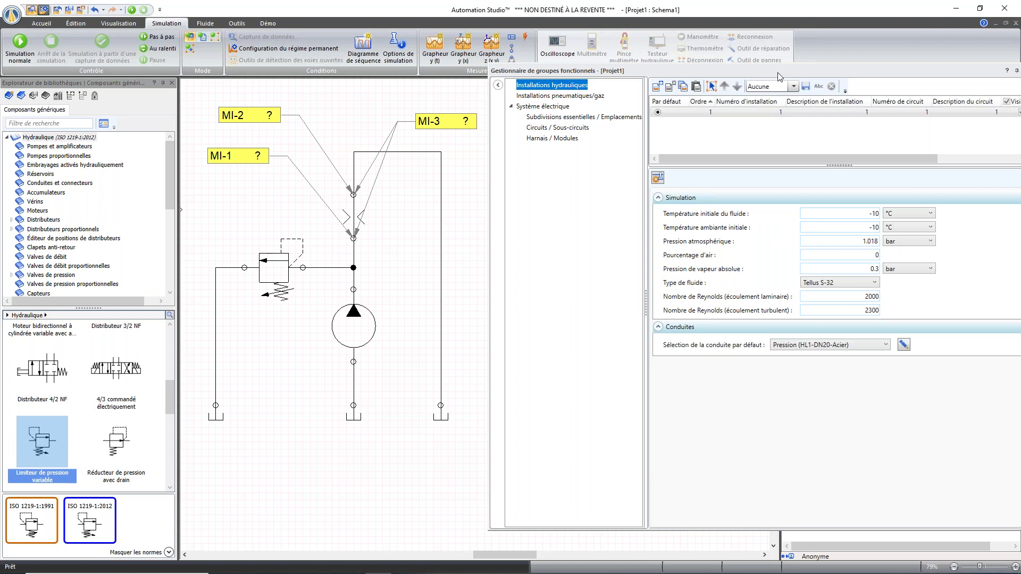
# Run the simulation with the cold fluid, examine the orifice's temperatures and differential pressure, and reposition the functional group manager.
pyautogui.doubleClick(556, 70)
pyautogui.moveTo(565, 66); pyautogui.dragTo(666, 70)
pyautogui.press('F9')
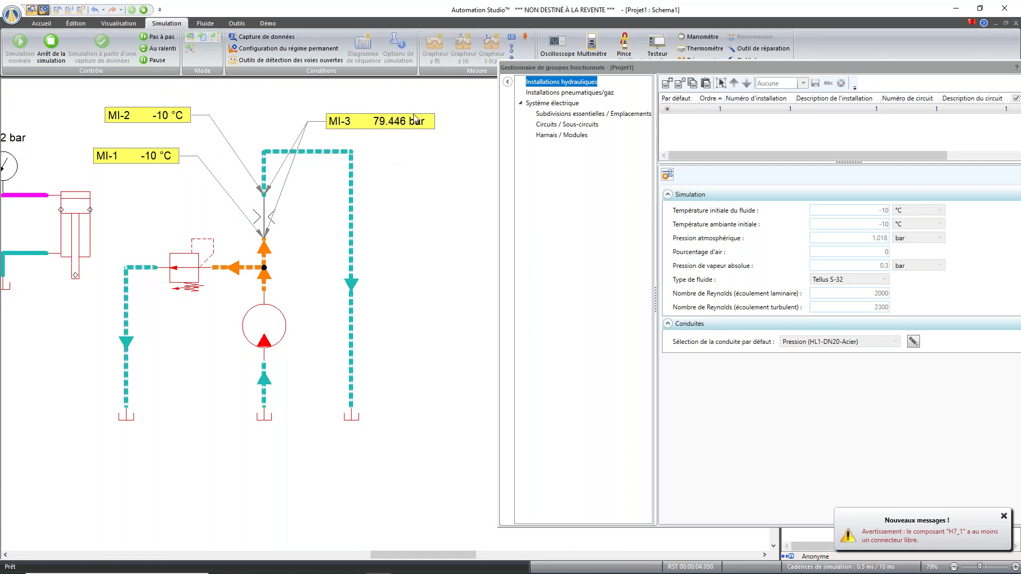
pyautogui.moveTo(974, 67); pyautogui.dragTo(884, 68)
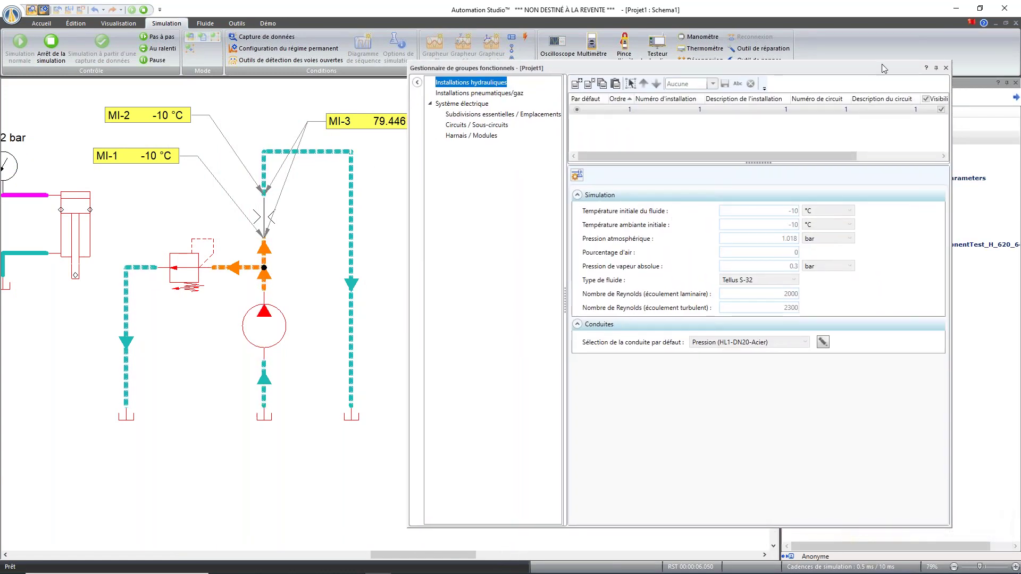
# Stop the cold-fluid simulation with the functional group manager closed, and open the 5_0 BasicThermalEffect project.
pyautogui.click(945, 67)
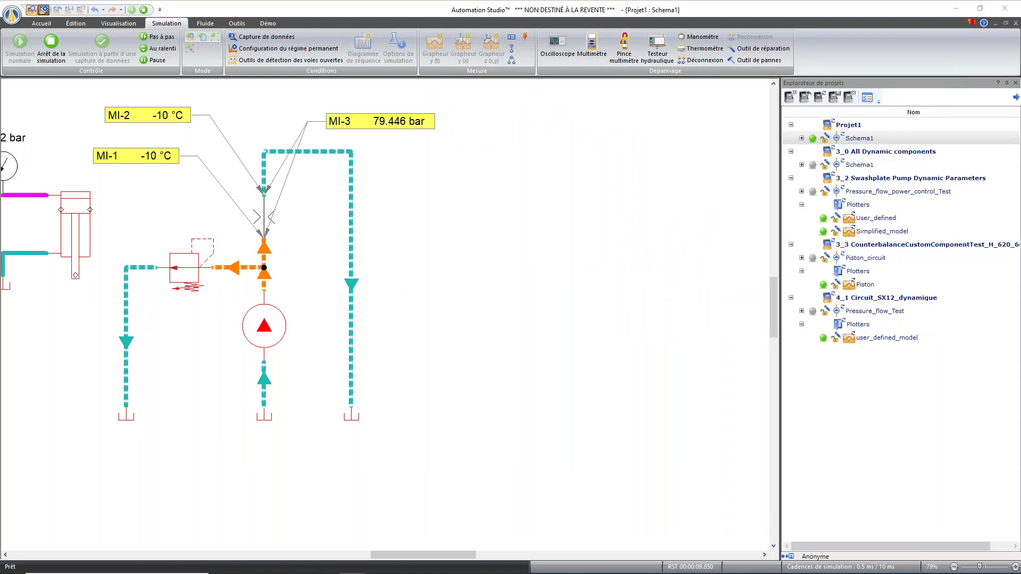
pyautogui.click(51, 44)
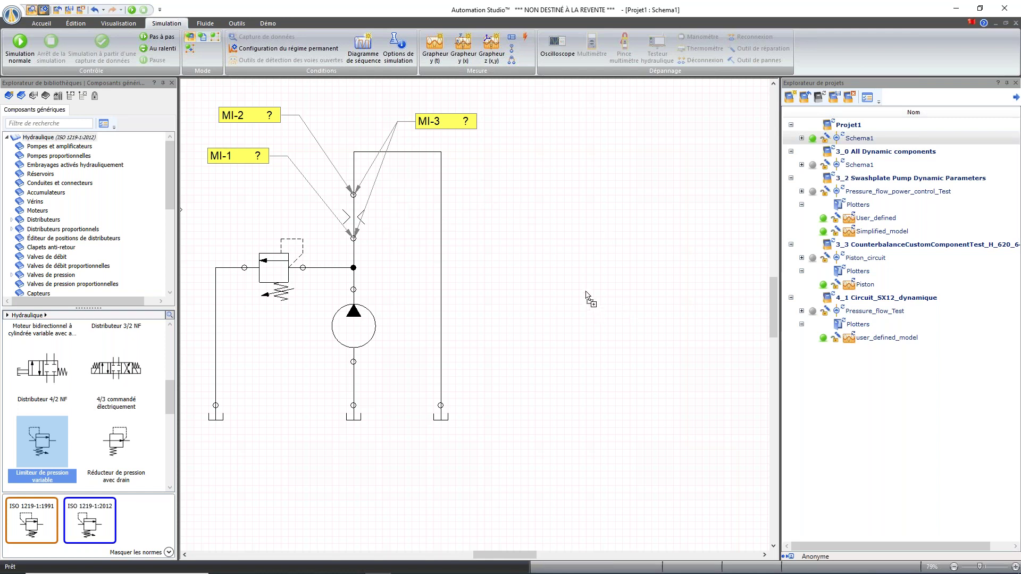
pyautogui.moveTo(586, 292); pyautogui.dragTo(586, 292)
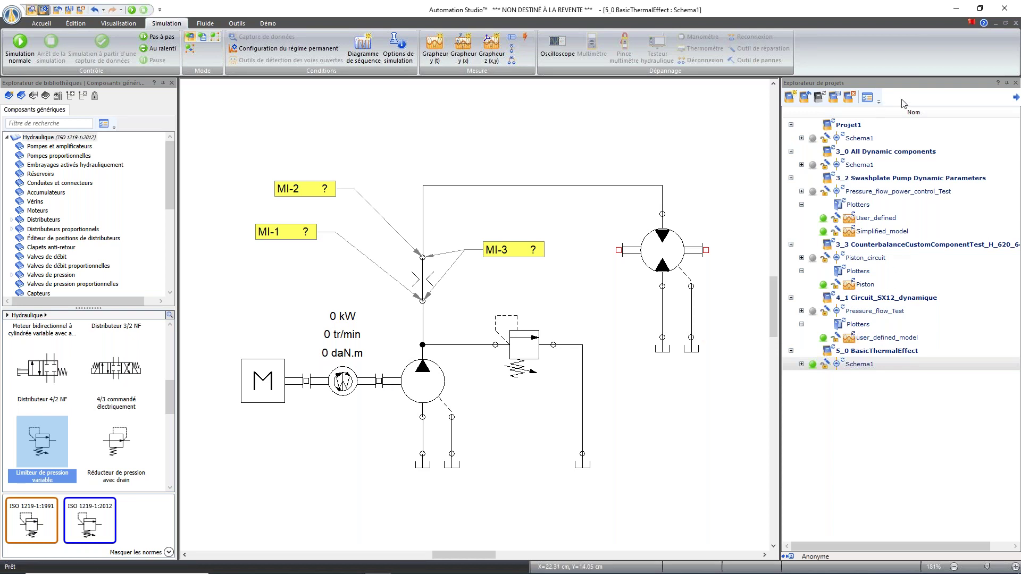
# Close the 4_1 Circuit_SX12_dynamique project and the 3_3 counterbalance custom component test project.
pyautogui.click(649, 242)
pyautogui.rightClick(872, 300)
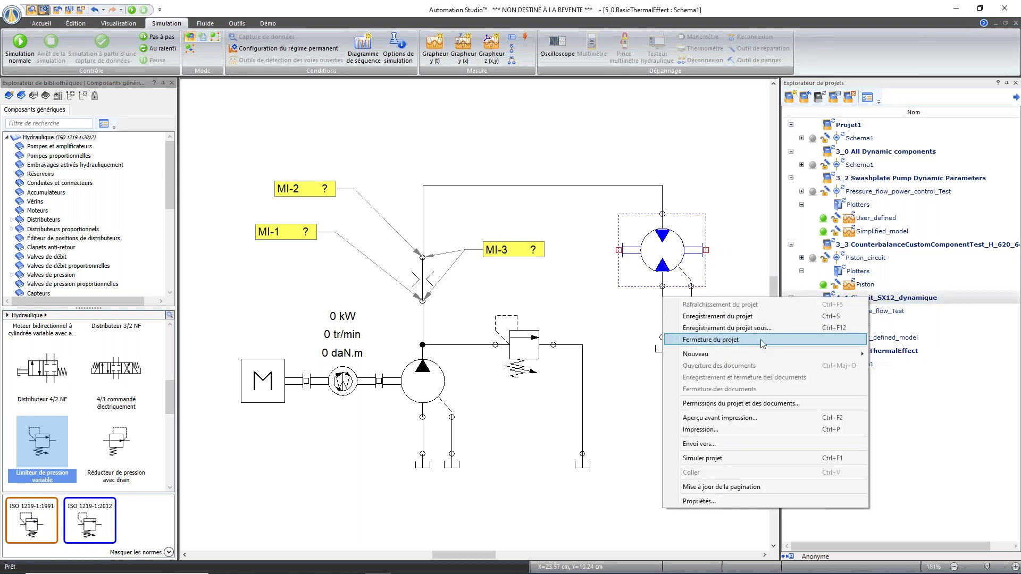
pyautogui.click(760, 340)
pyautogui.press('Escape')
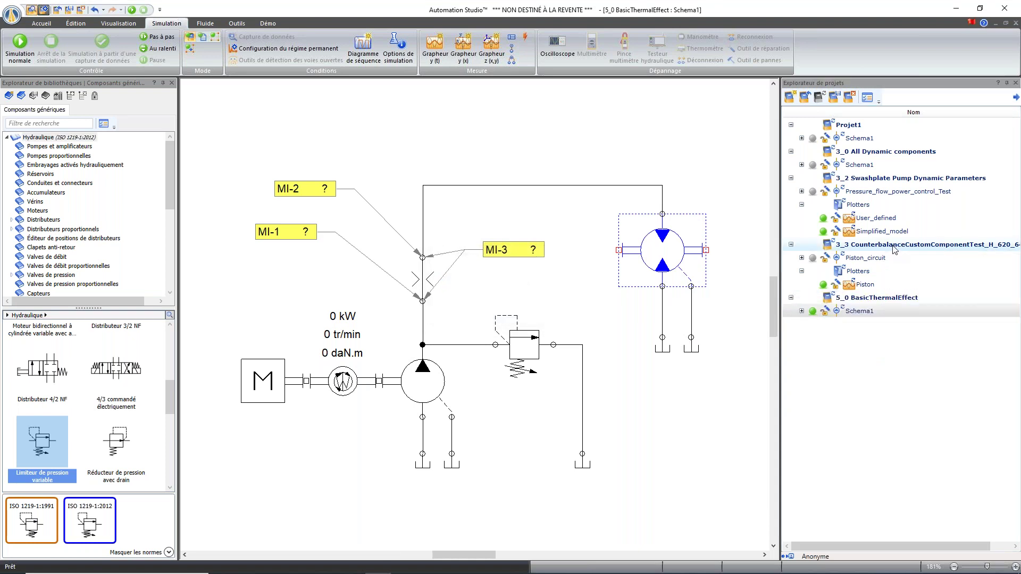
pyautogui.rightClick(883, 246)
pyautogui.click(770, 288)
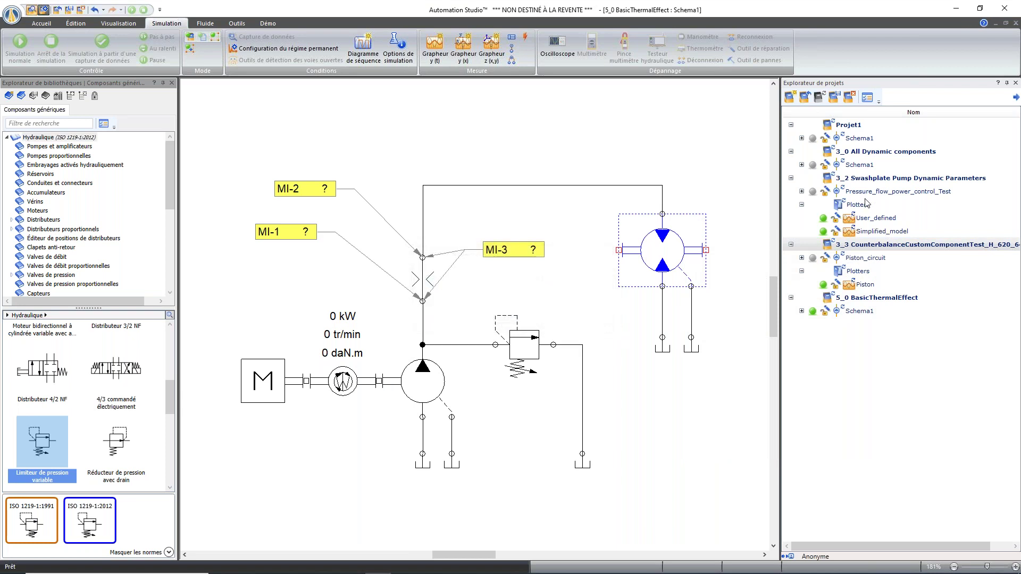
# Close the 3_2 Swashplate Pump Dynamic Parameters and 3_0 All Dynamic components projects, discarding changes to the swashplate project.
pyautogui.rightClick(880, 179)
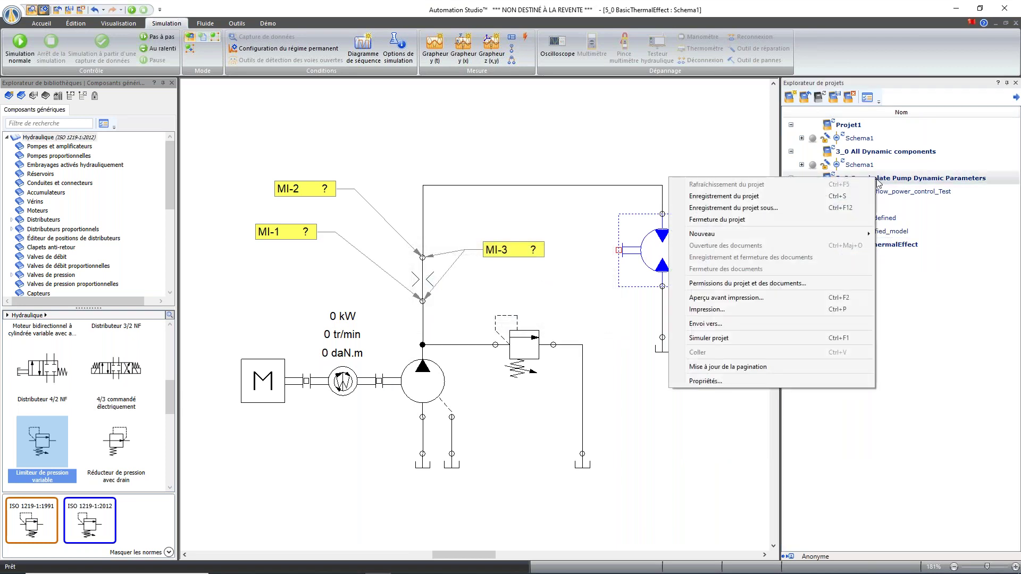
pyautogui.click(764, 220)
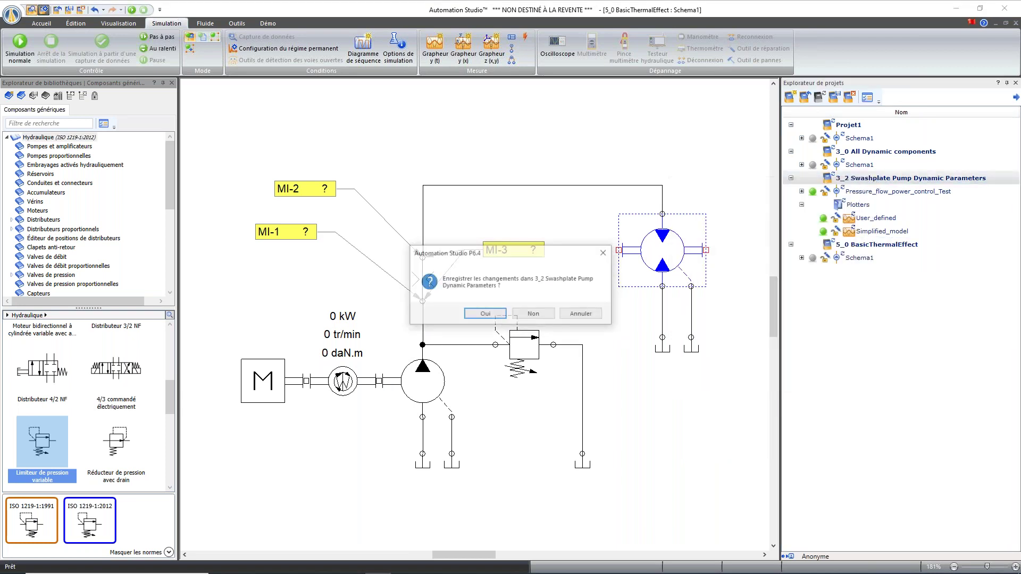
pyautogui.click(535, 314)
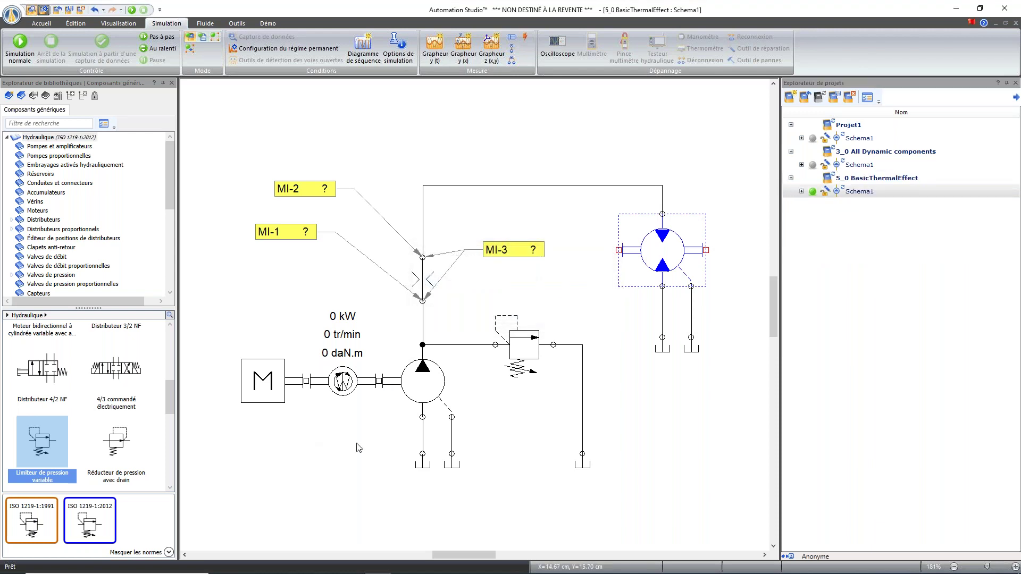
pyautogui.rightClick(868, 152)
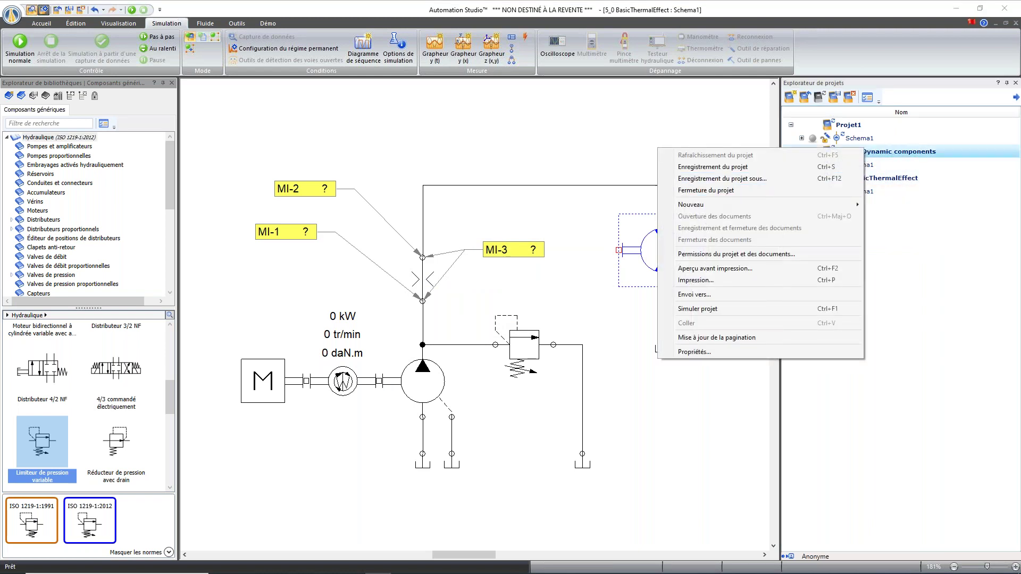
pyautogui.click(713, 195)
pyautogui.click(514, 312)
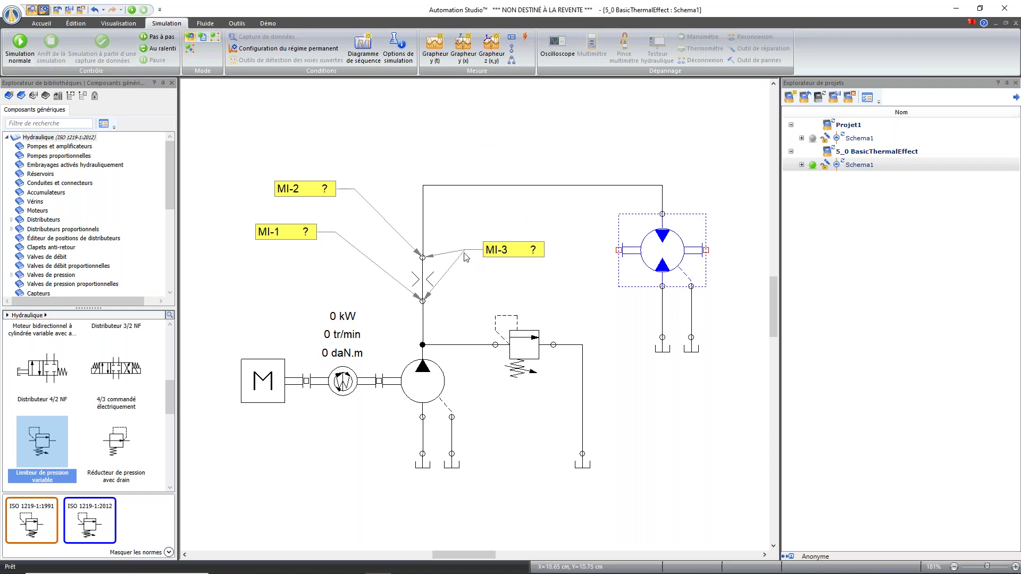
# Examine the technical characteristics of the Tellus S-32 hydraulic fluid in the fluid and line manager, and close it.
pyautogui.click(202, 23)
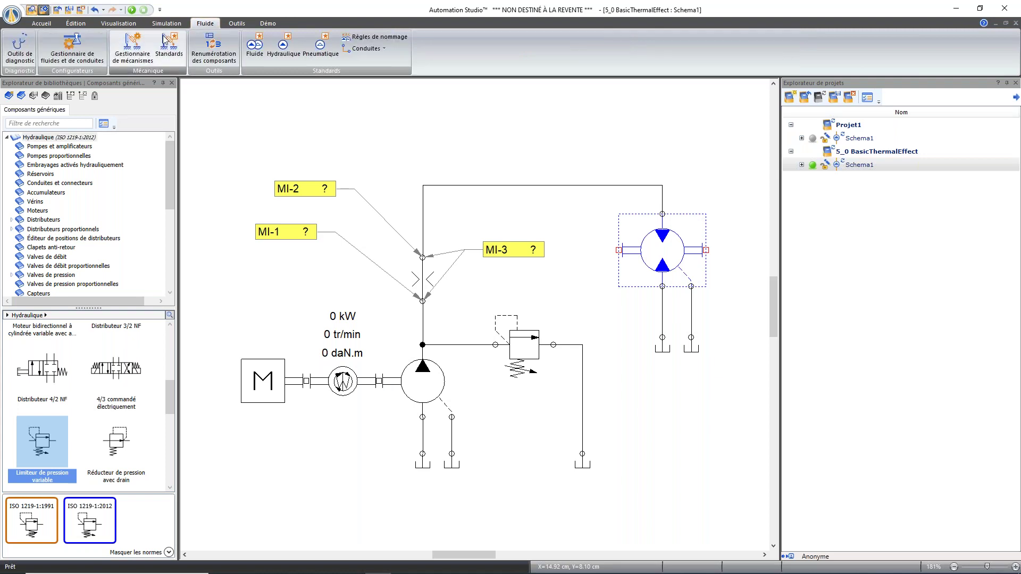
pyautogui.click(88, 58)
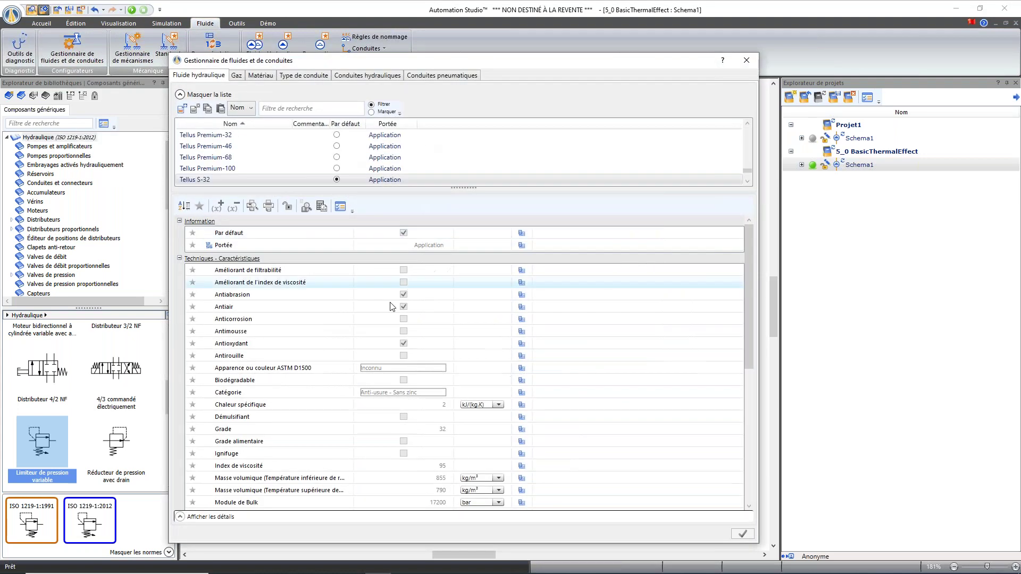
pyautogui.scroll(-1, 464, 435)
pyautogui.scroll(-1, 464, 434)
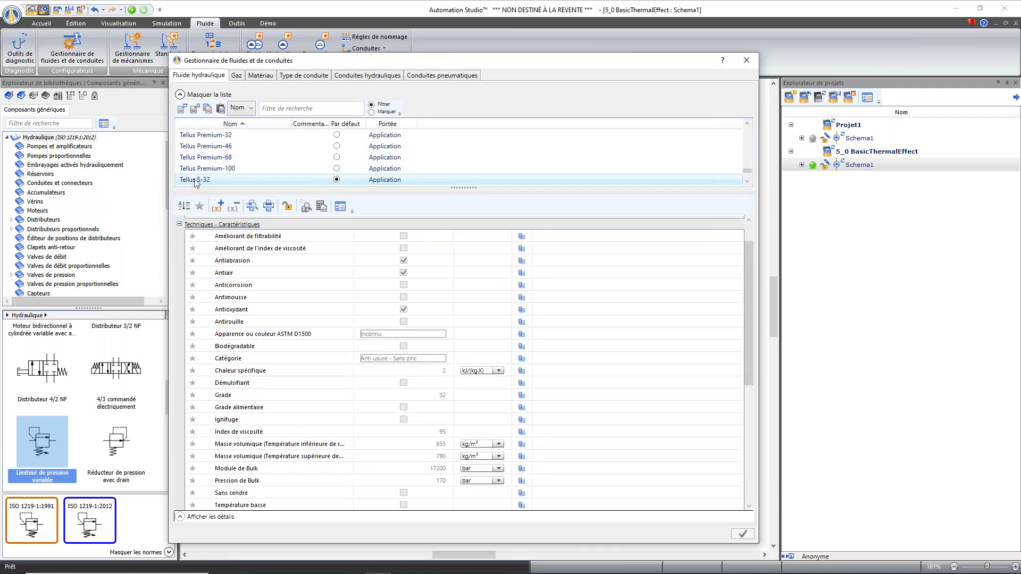
pyautogui.click(747, 60)
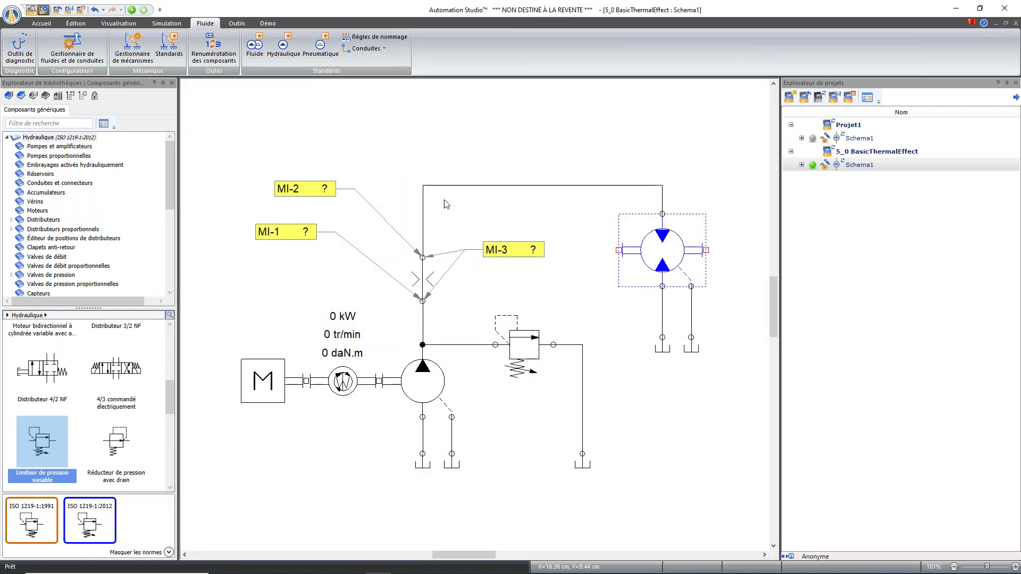
# Check the hydraulic installation's initial temperatures, and run the simulation to examine the orifice's differential pressure before stopping it.
pyautogui.click(395, 167)
pyautogui.click(76, 24)
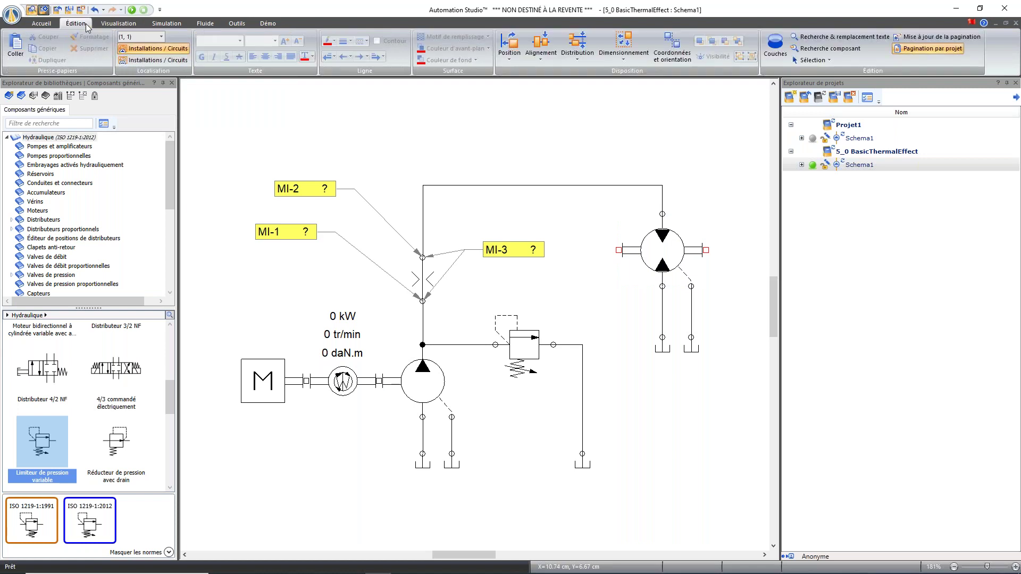
pyautogui.click(153, 49)
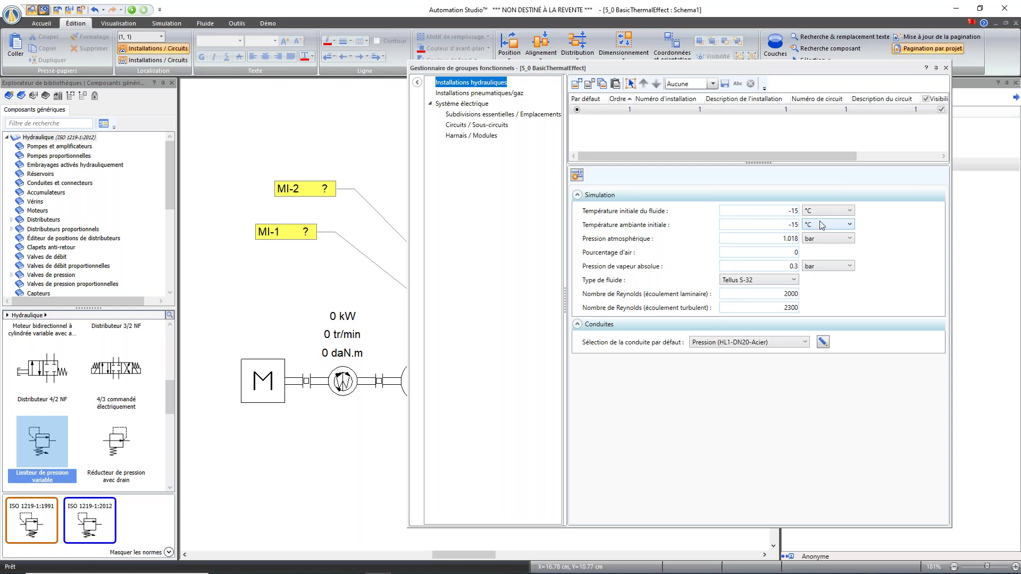
pyautogui.click(947, 68)
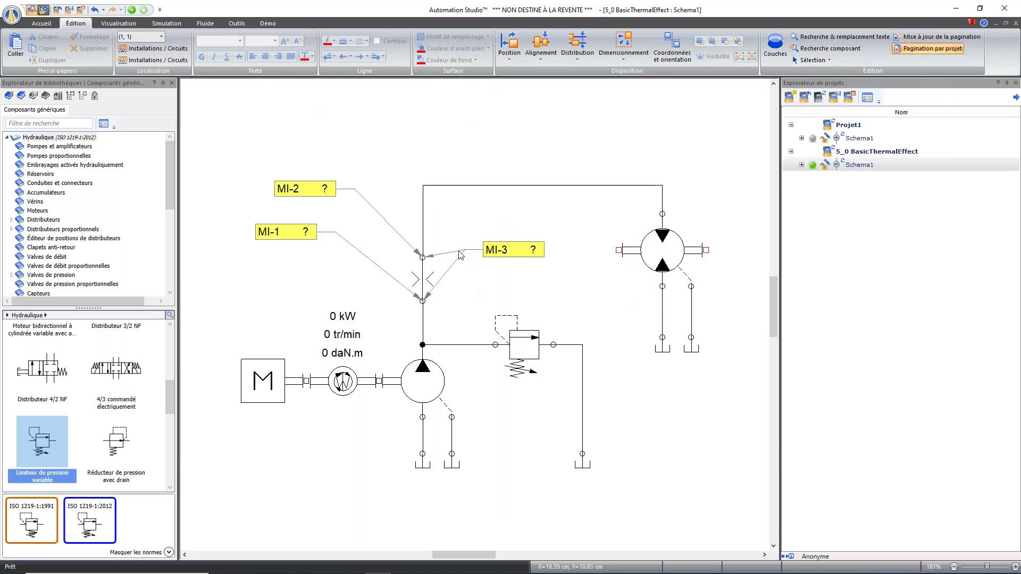
pyautogui.click(132, 10)
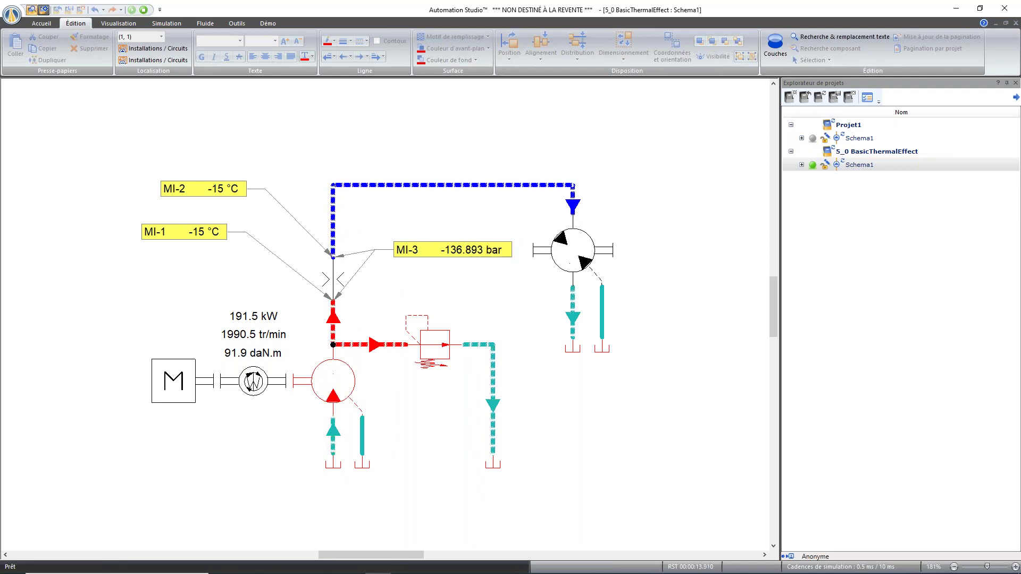
pyautogui.click(144, 11)
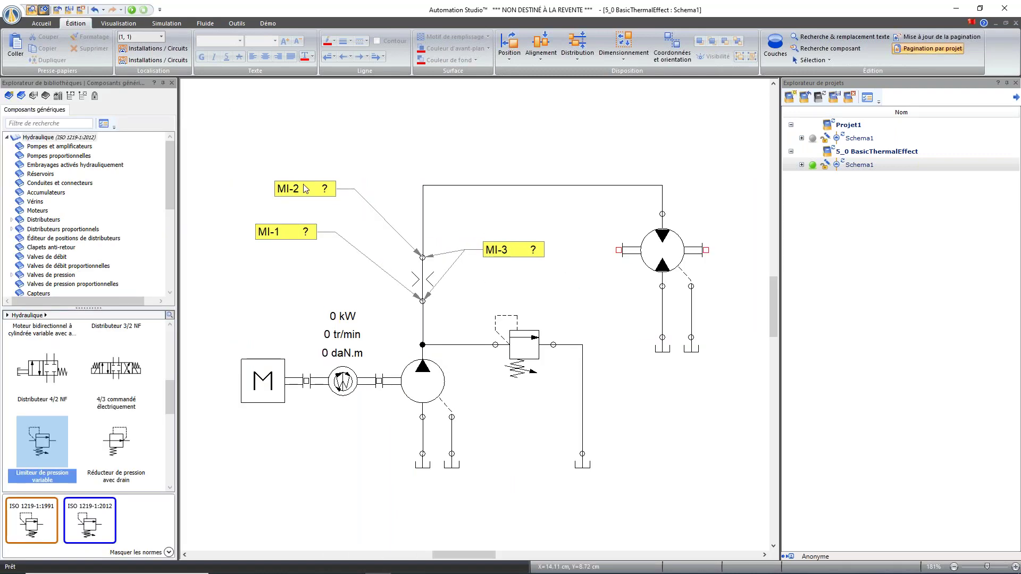
# Set the hydraulic installation's initial fluid temperature and initial ambient temperature to 80 °C.
pyautogui.click(154, 48)
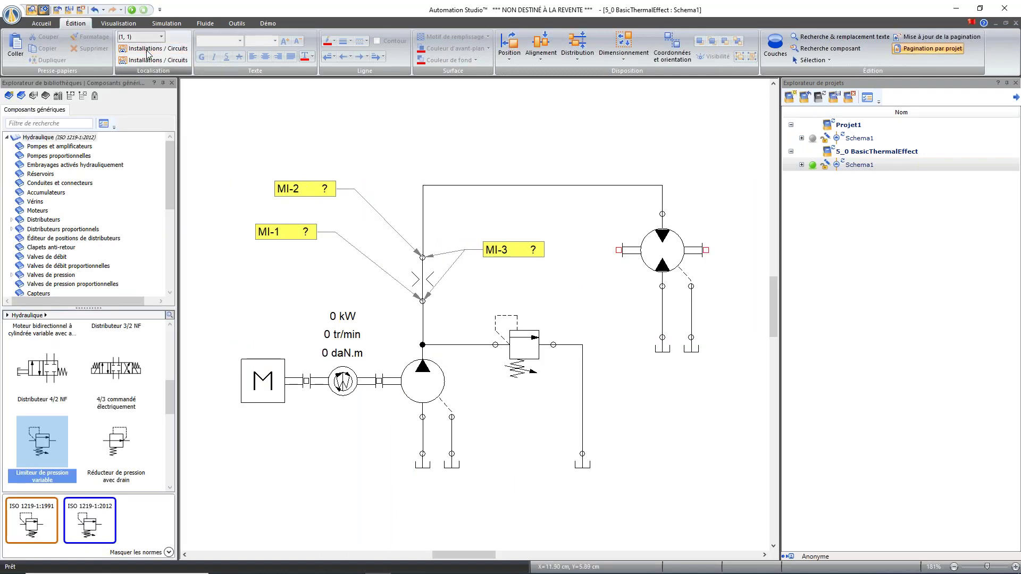
pyautogui.click(765, 211)
pyautogui.write('1')
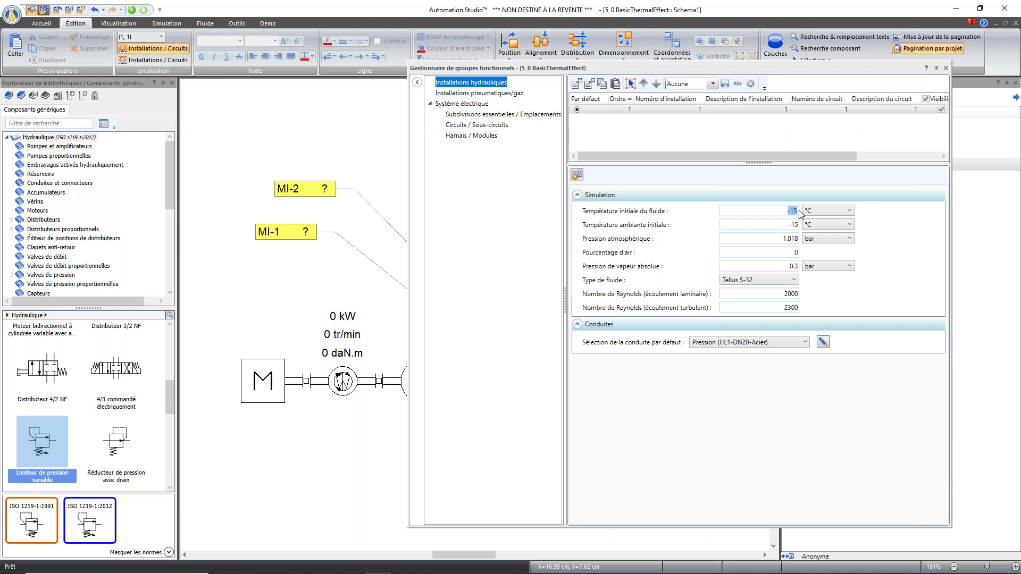
pyautogui.write('00')
pyautogui.click(801, 227)
pyautogui.write('100')
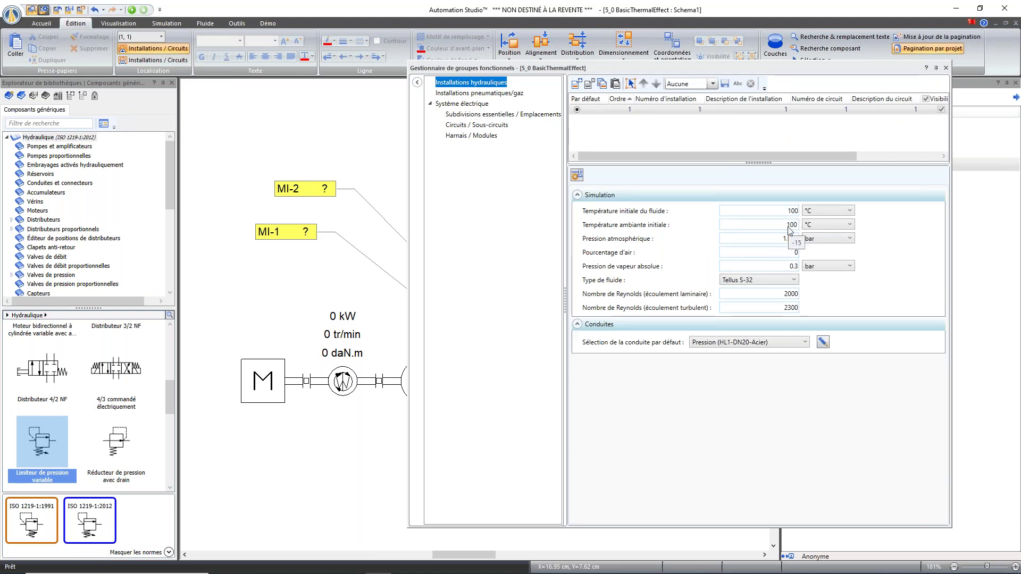
pyautogui.press('Return')
pyautogui.write('9')
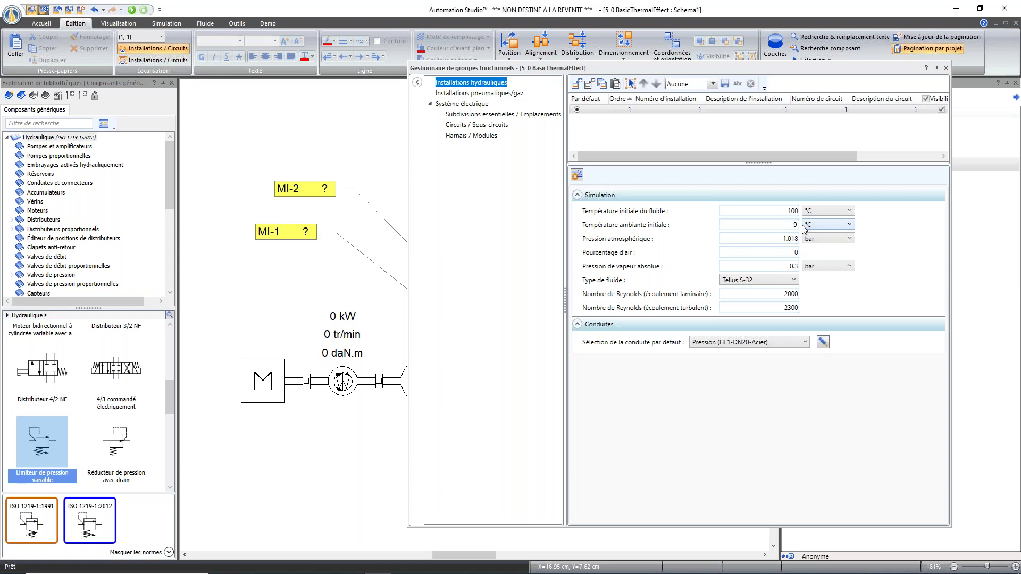
pyautogui.write('80')
pyautogui.doubleClick(793, 210)
pyautogui.write('80')
pyautogui.click(945, 67)
# Run the simulation with the hot fluid, examine the orifice's differential pressure and the pump's shaft power, and stop it.
pyautogui.click(132, 9)
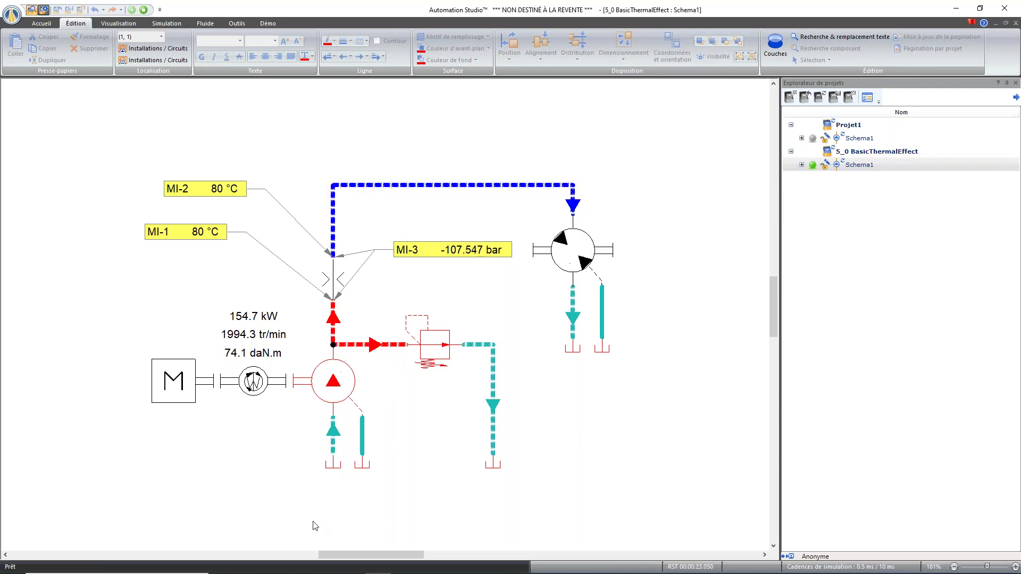
pyautogui.click(143, 10)
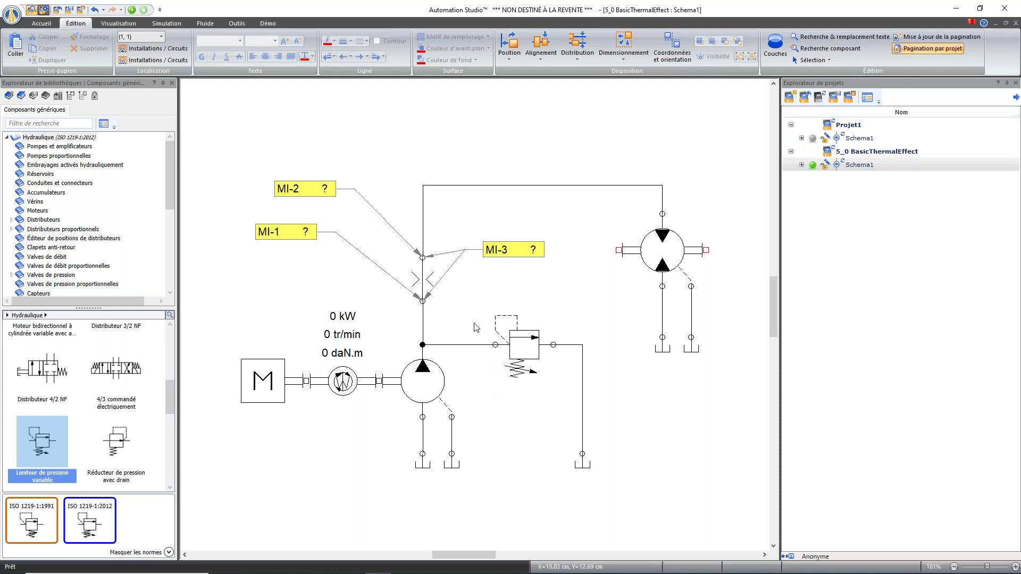
# Set the fixed-displacement pump's simulation model type to Configuration des fuites, and close its properties.
pyautogui.moveTo(413, 377)
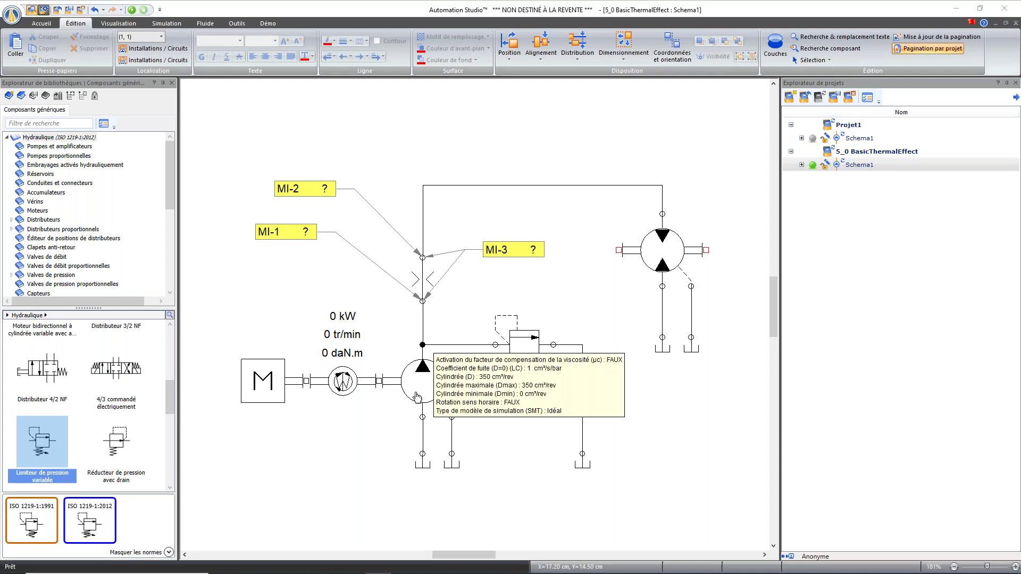
pyautogui.click(435, 392)
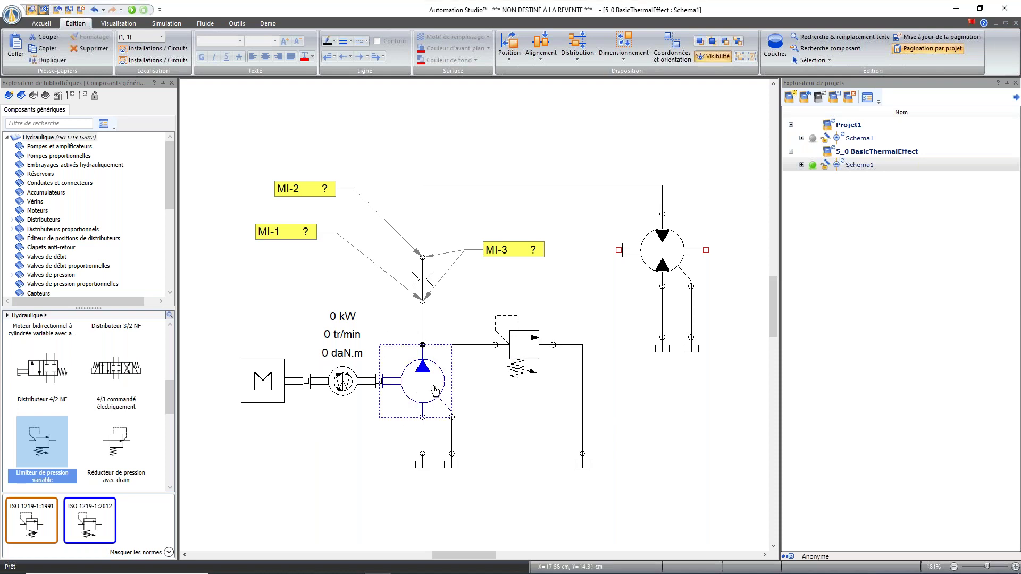
pyautogui.doubleClick(436, 392)
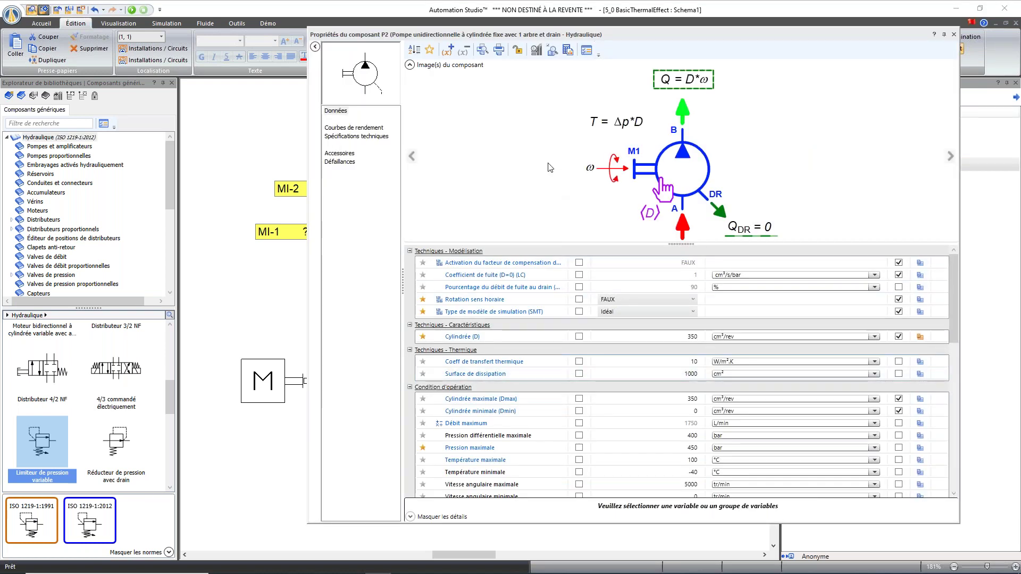
pyautogui.click(621, 312)
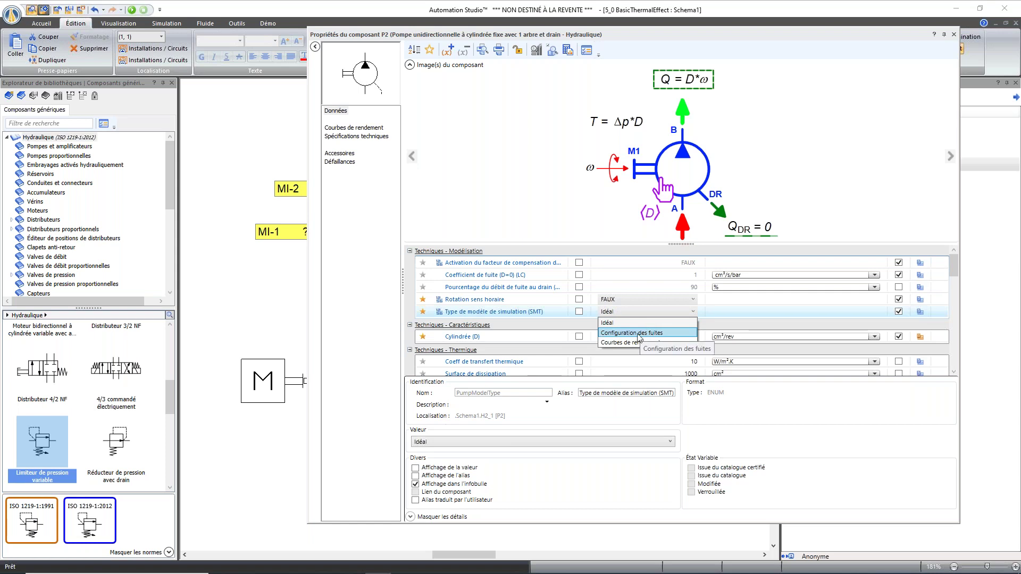
pyautogui.click(630, 334)
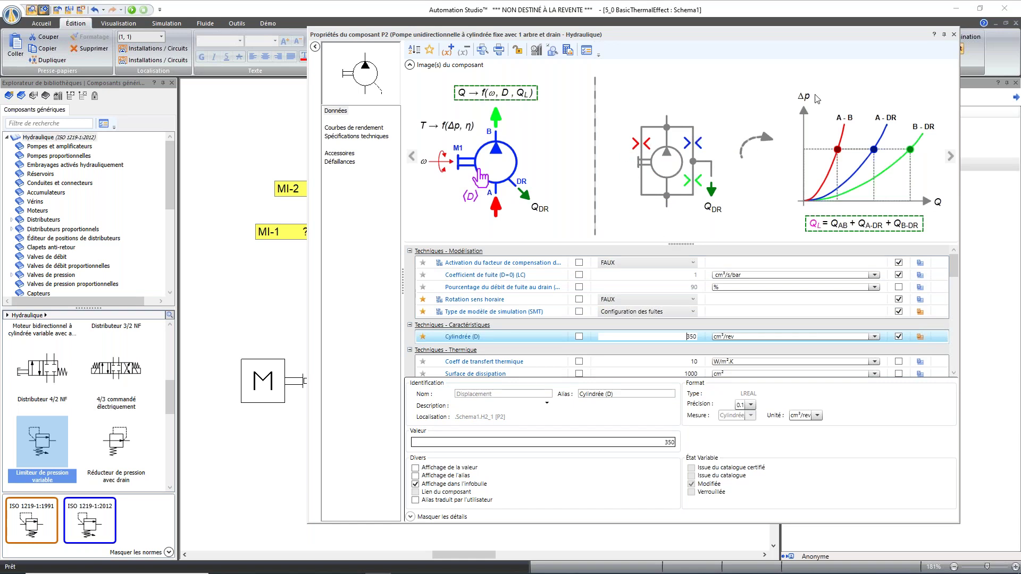
pyautogui.click(954, 34)
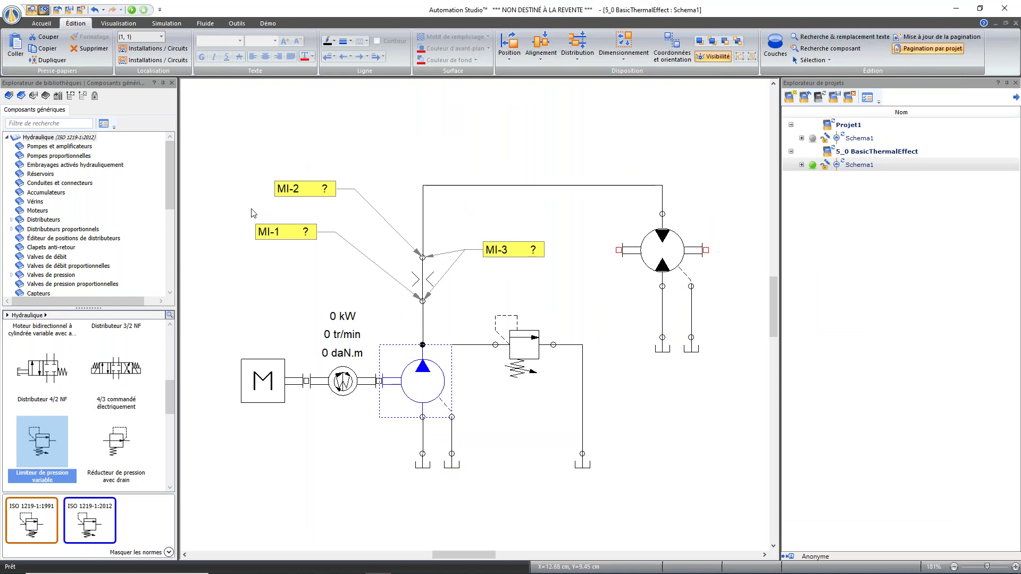
pyautogui.click(479, 420)
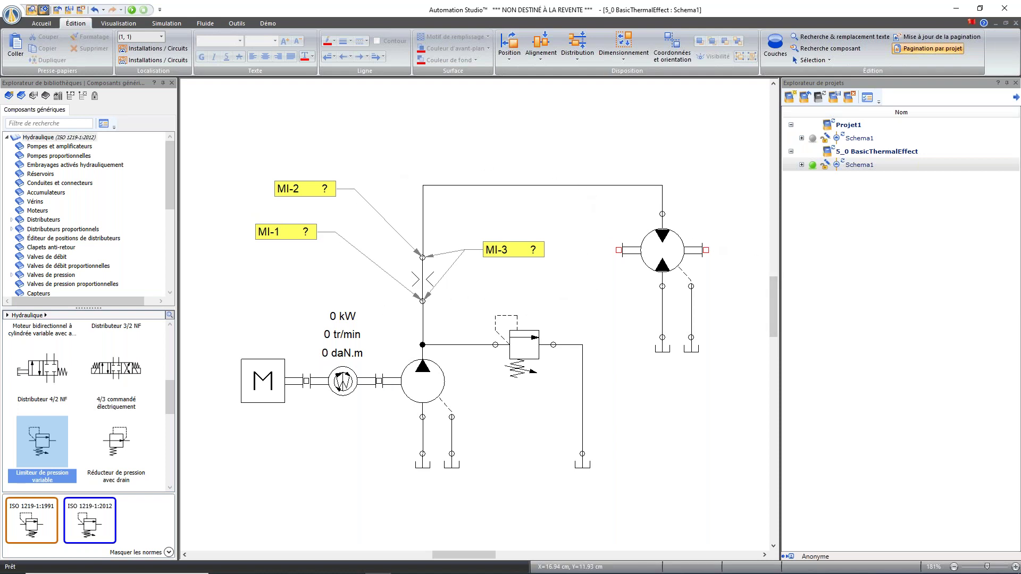
# Review the fixed-displacement pump's leakage model diagram and modelling parameters in its properties, and close them.
pyautogui.moveTo(424, 383)
pyautogui.doubleClick(440, 397)
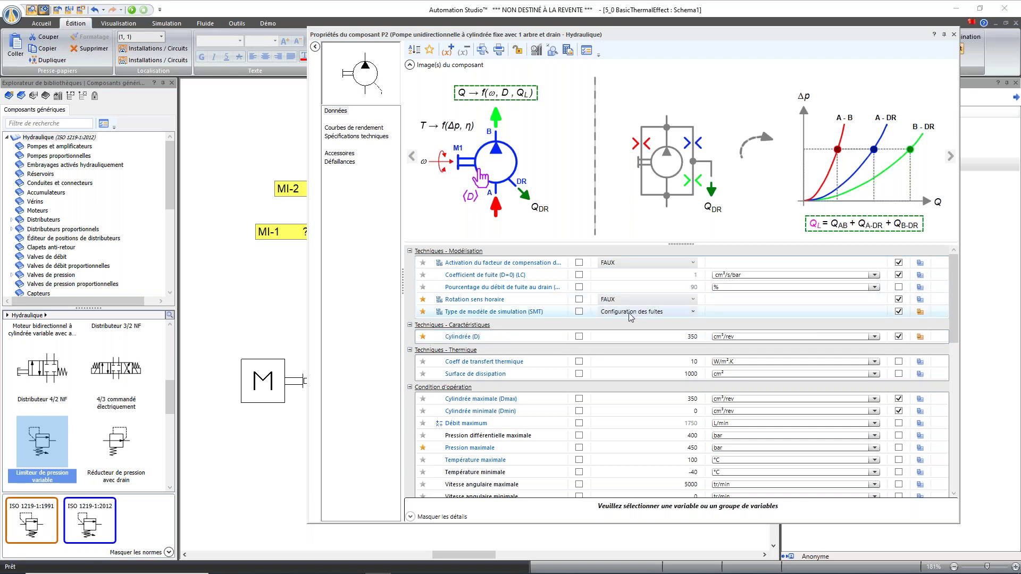
pyautogui.click(954, 35)
pyautogui.click(550, 163)
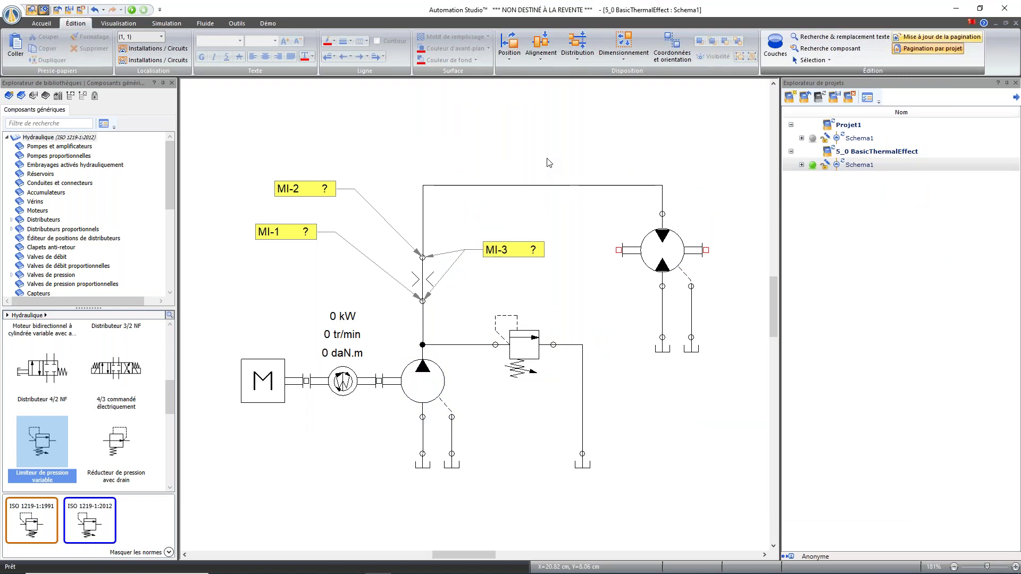
# Enable Évolution thermique in the project's fluid simulation options, apply the change, and close the project properties.
pyautogui.click(167, 22)
pyautogui.click(396, 57)
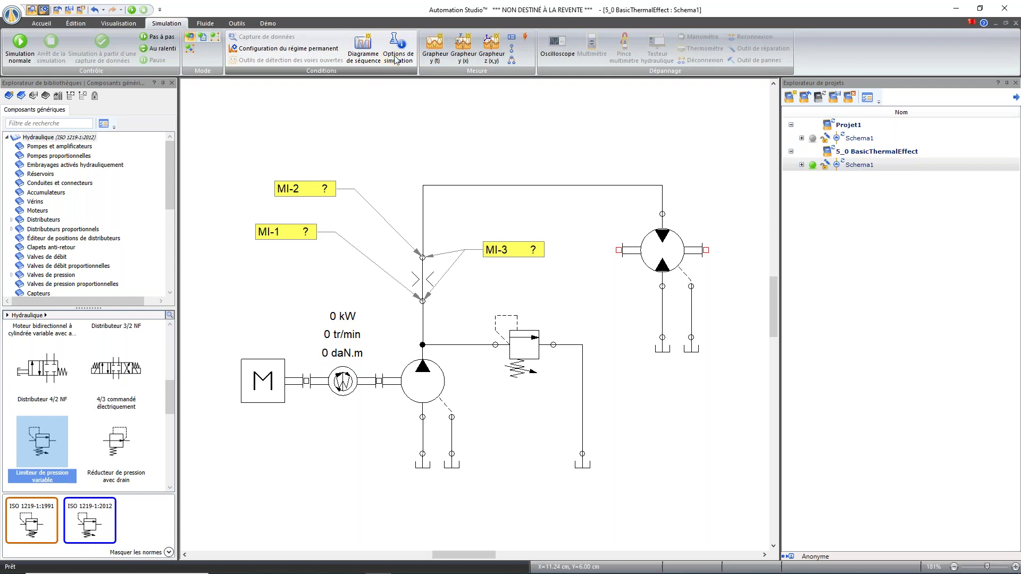
pyautogui.moveTo(432, 34); pyautogui.dragTo(172, 49)
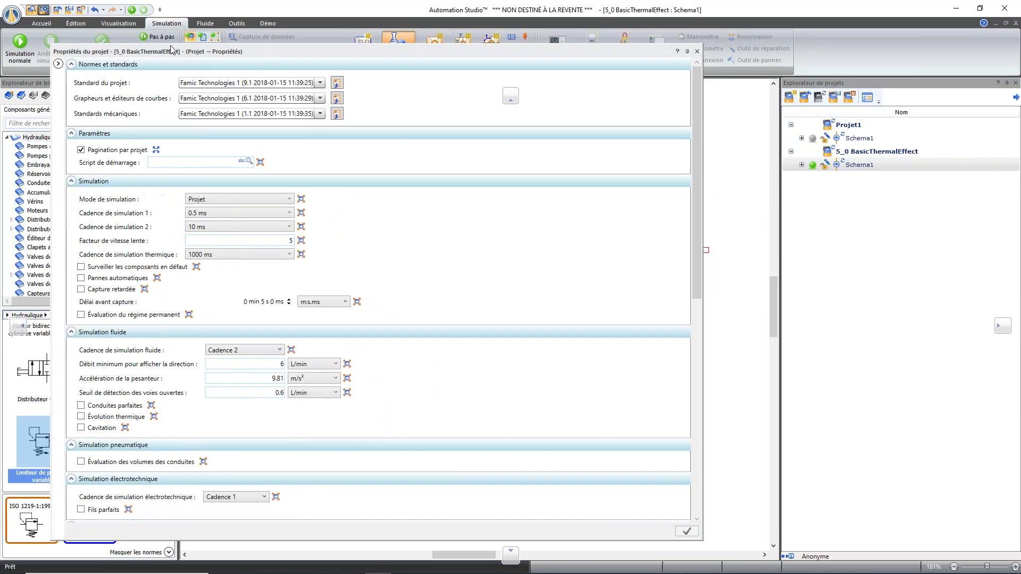
pyautogui.click(77, 416)
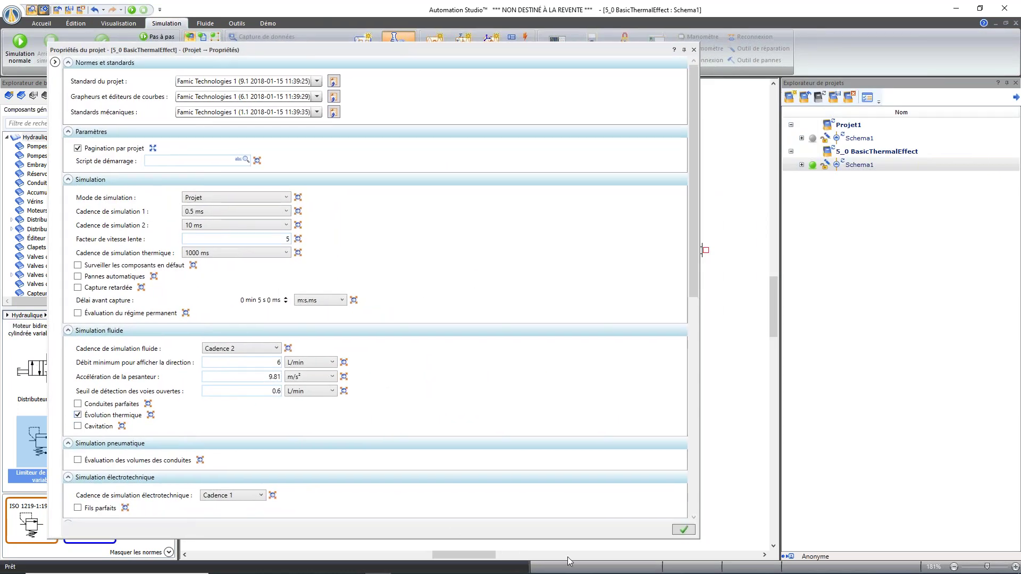
pyautogui.click(680, 531)
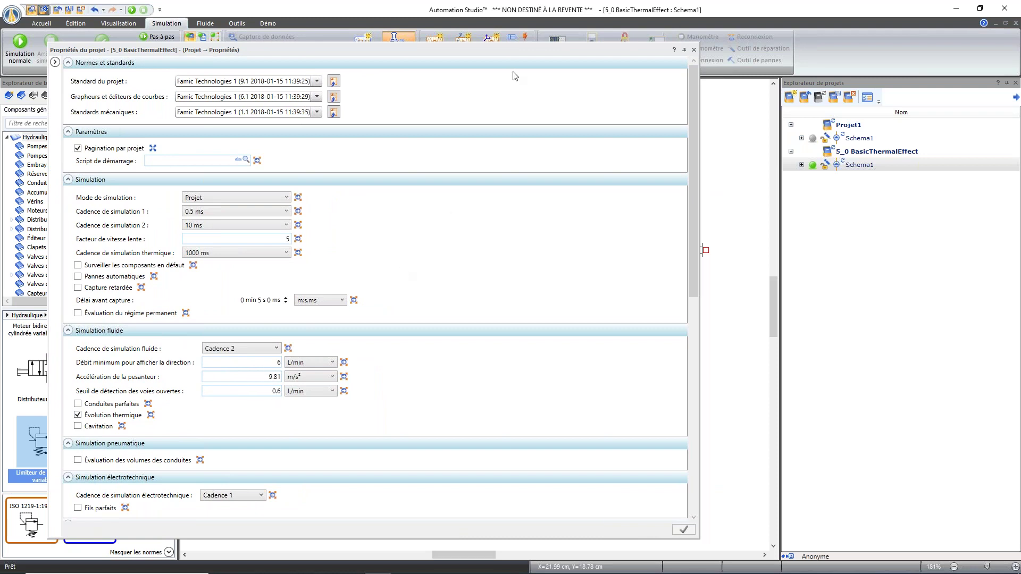
pyautogui.click(694, 50)
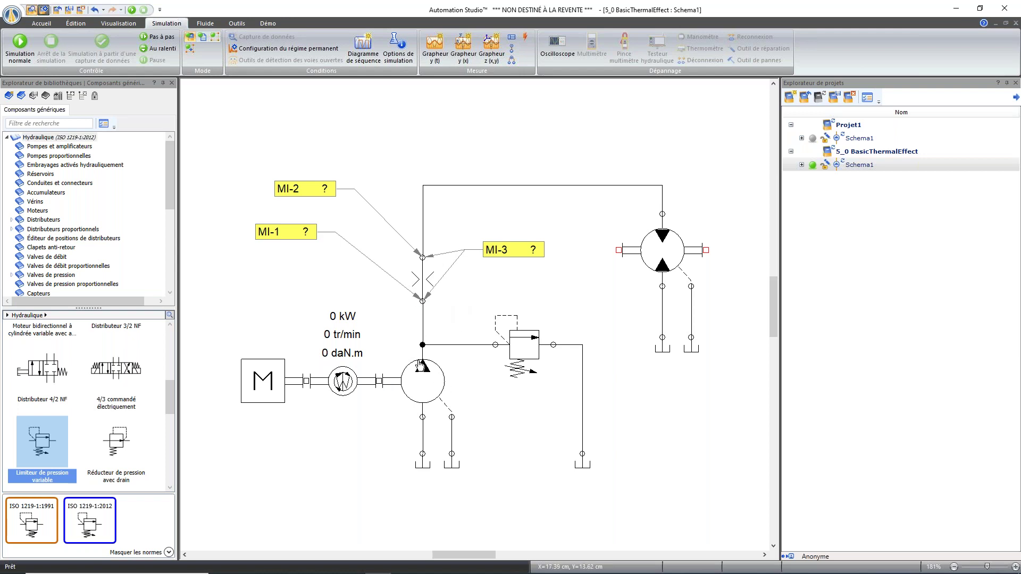
# Run the simulation, set the orifice's internal diameter to 2.32 mm, examine the temperatures on both sides of the orifice, and stop it.
pyautogui.moveTo(420, 366)
pyautogui.click(20, 45)
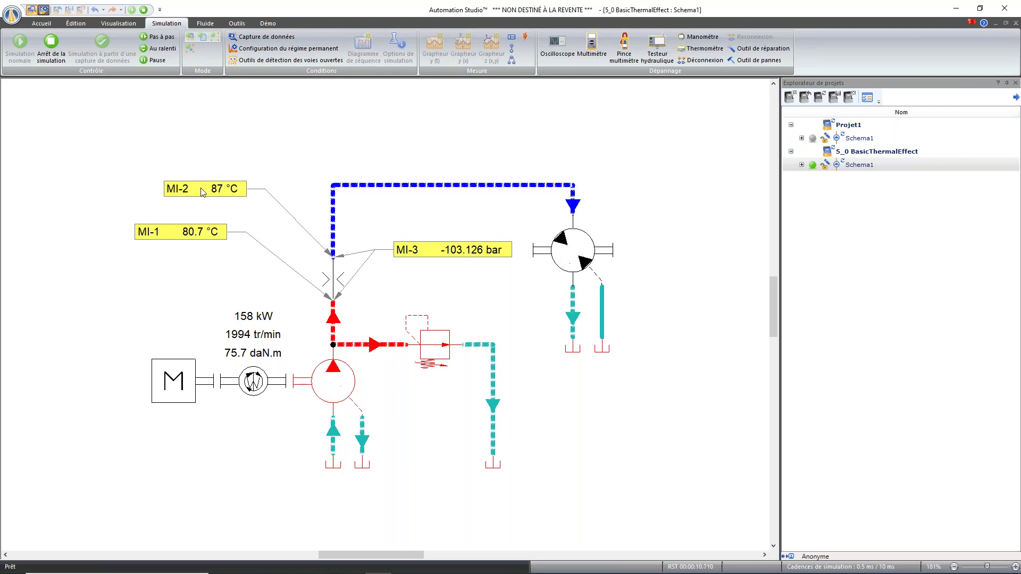
pyautogui.click(333, 279)
pyautogui.moveTo(415, 317); pyautogui.dragTo(391, 314)
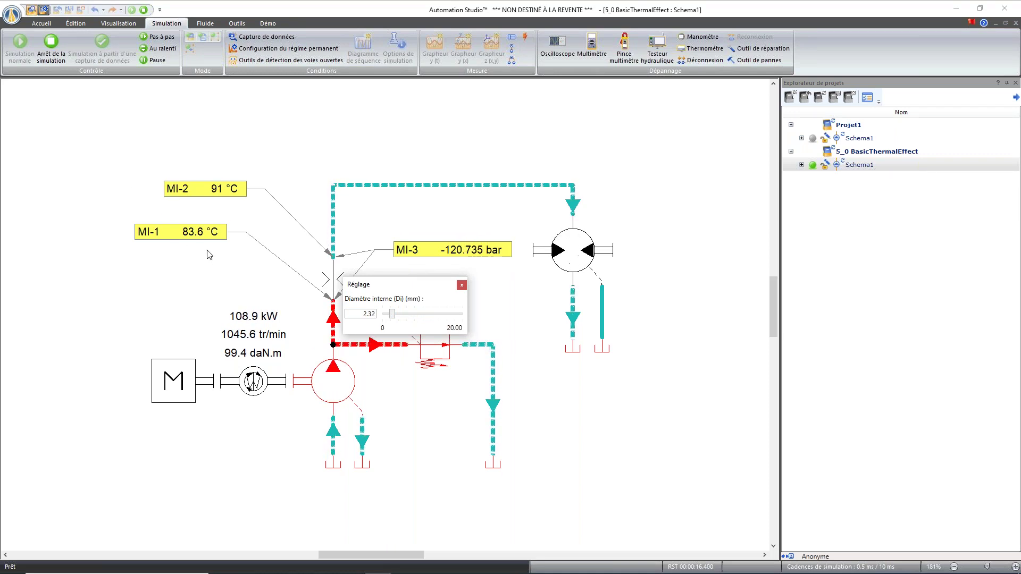
pyautogui.click(461, 285)
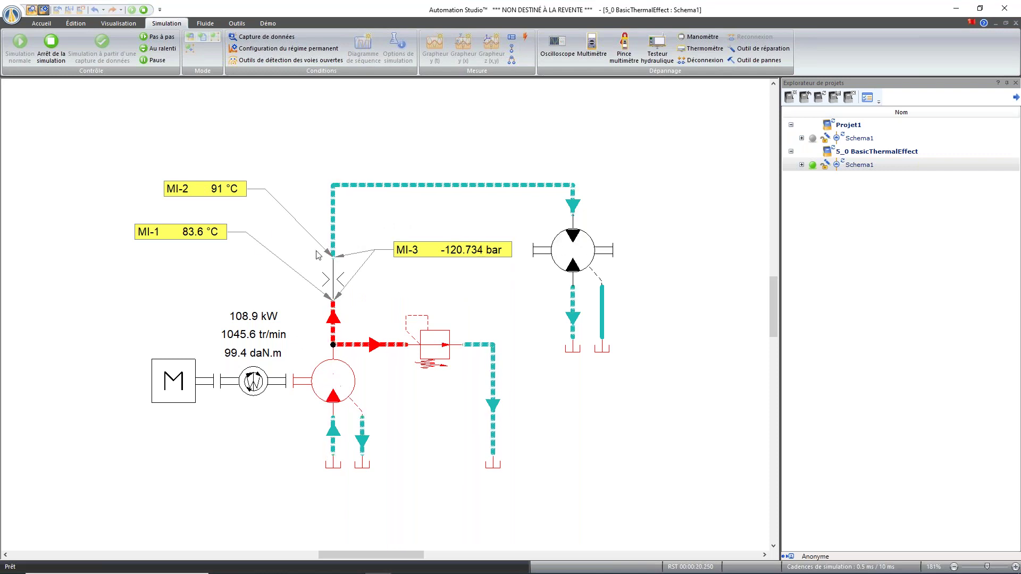
pyautogui.click(50, 47)
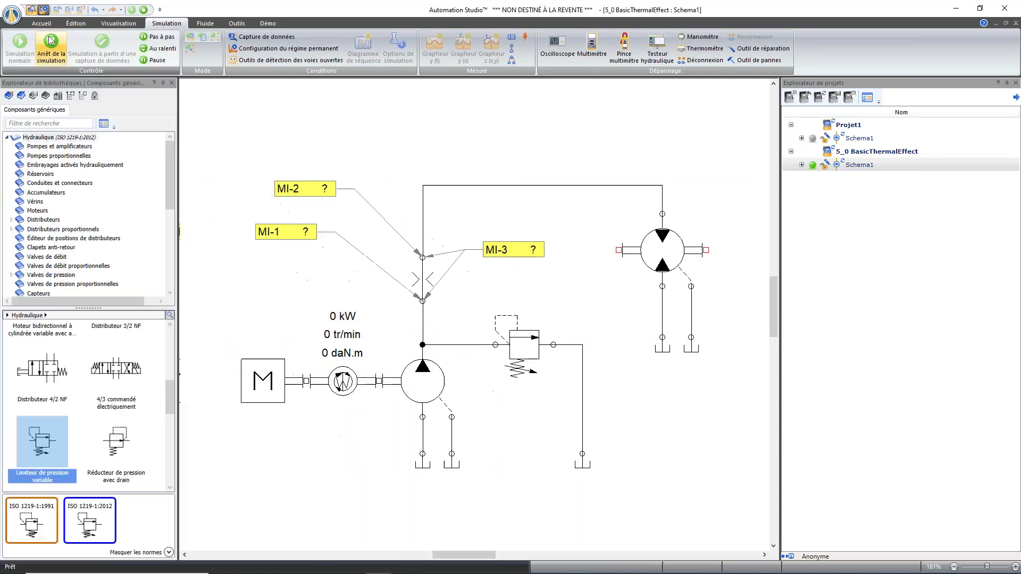
# Browse the hydraulic component library to the Conditionnement du fluide category and look over its cooler and heater families.
pyautogui.click(8, 138)
pyautogui.click(8, 137)
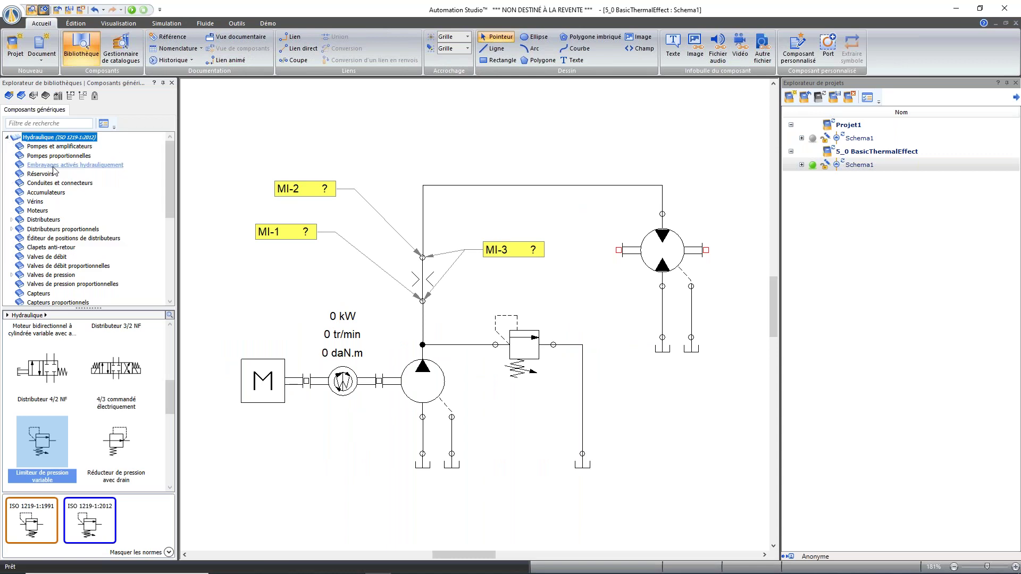
pyautogui.scroll(-2, 104, 215)
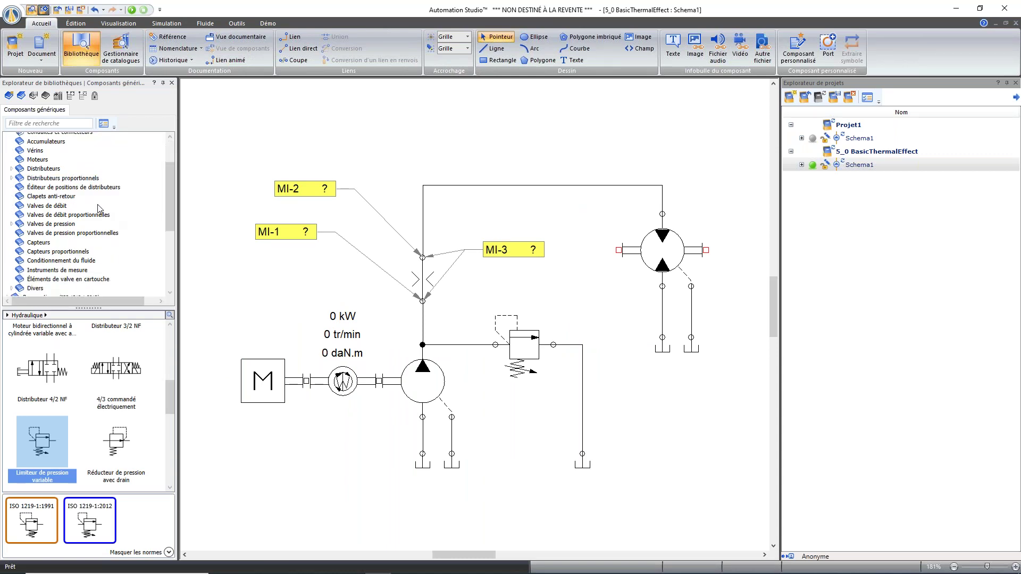
pyautogui.click(61, 260)
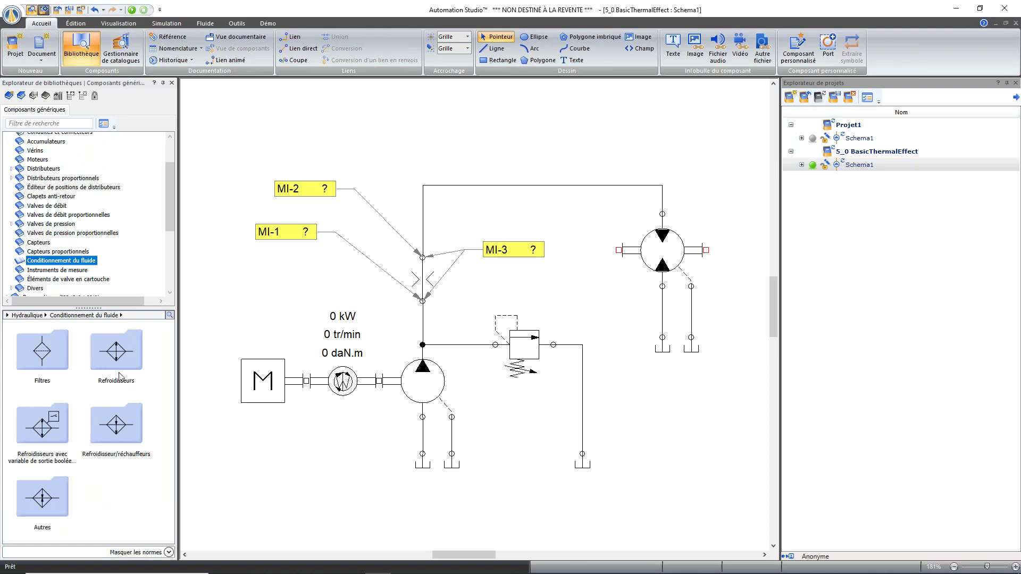
pyautogui.moveTo(124, 375)
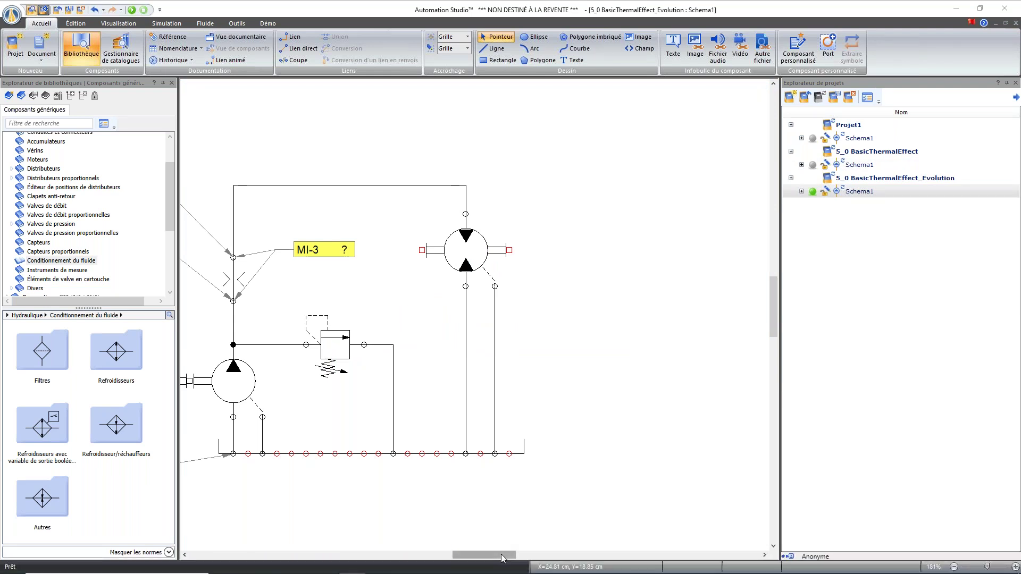
# Simulate the 5_0 BasicThermalEffect_Evolution circuit, examine the tank and orifice temperatures, pressure drop and pump power, and stop it.
pyautogui.moveTo(501, 554); pyautogui.dragTo(490, 554)
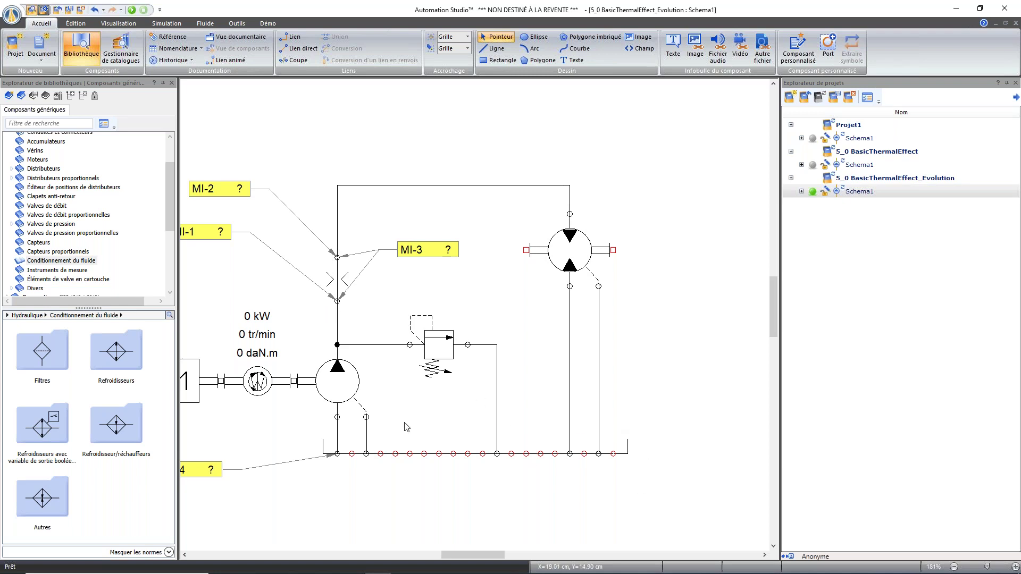
pyautogui.moveTo(465, 559); pyautogui.dragTo(461, 559)
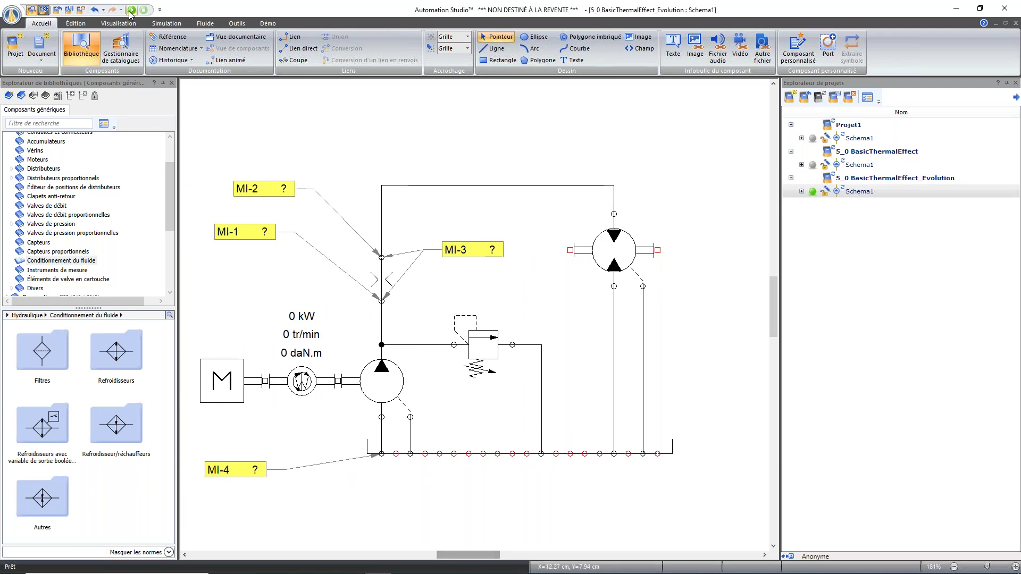
pyautogui.click(131, 9)
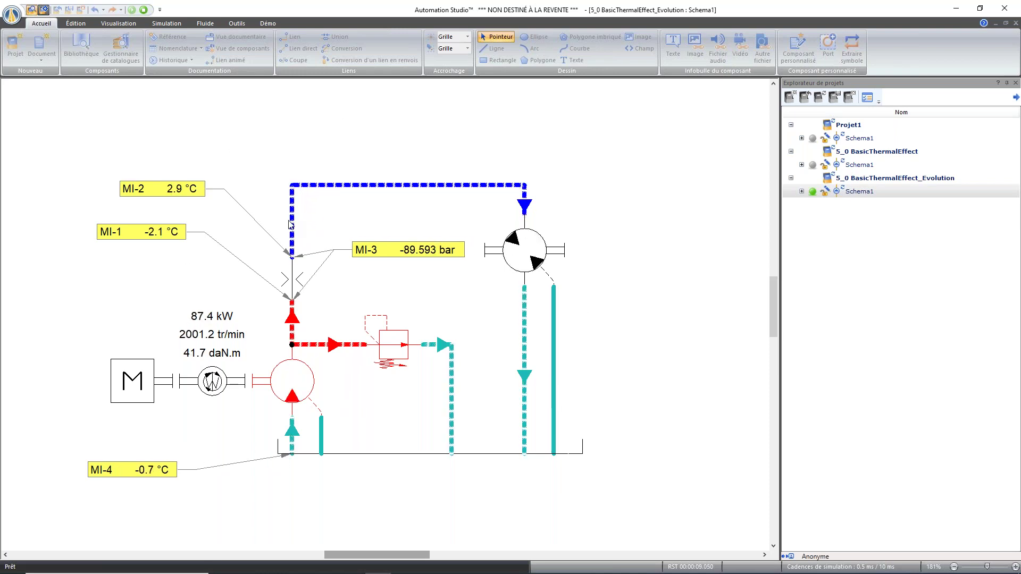
pyautogui.moveTo(490, 275)
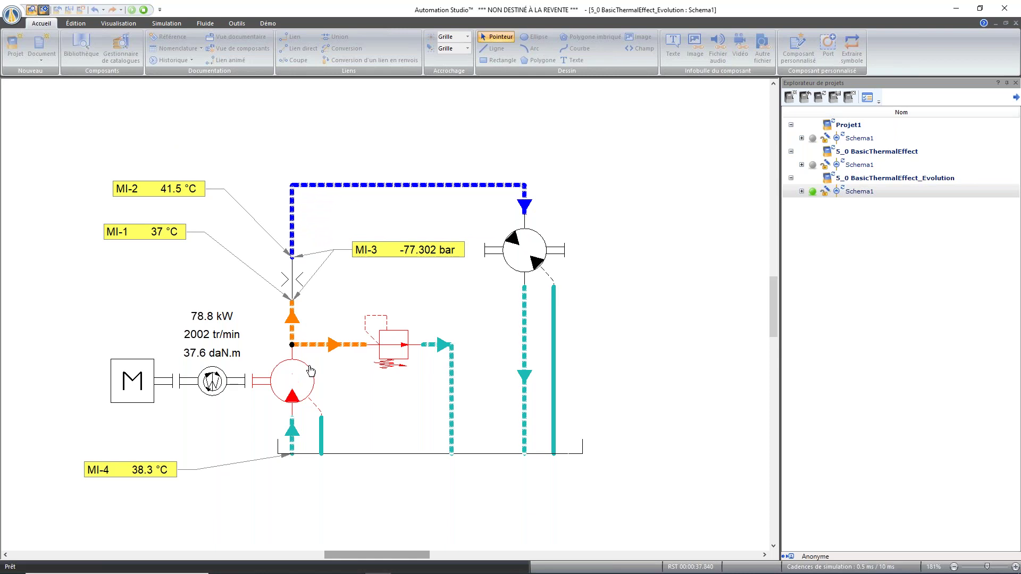
pyautogui.moveTo(301, 365)
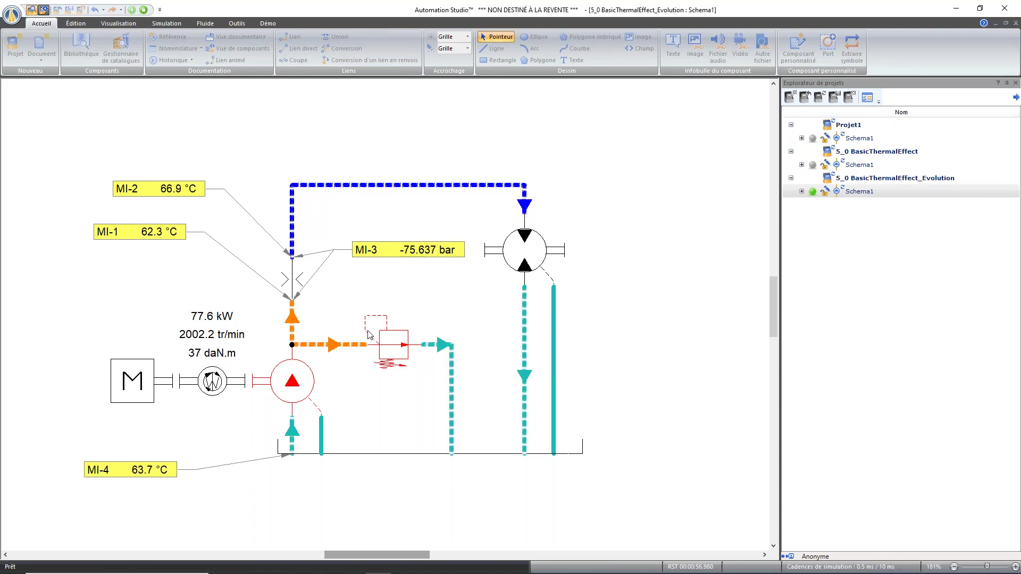
pyautogui.click(143, 9)
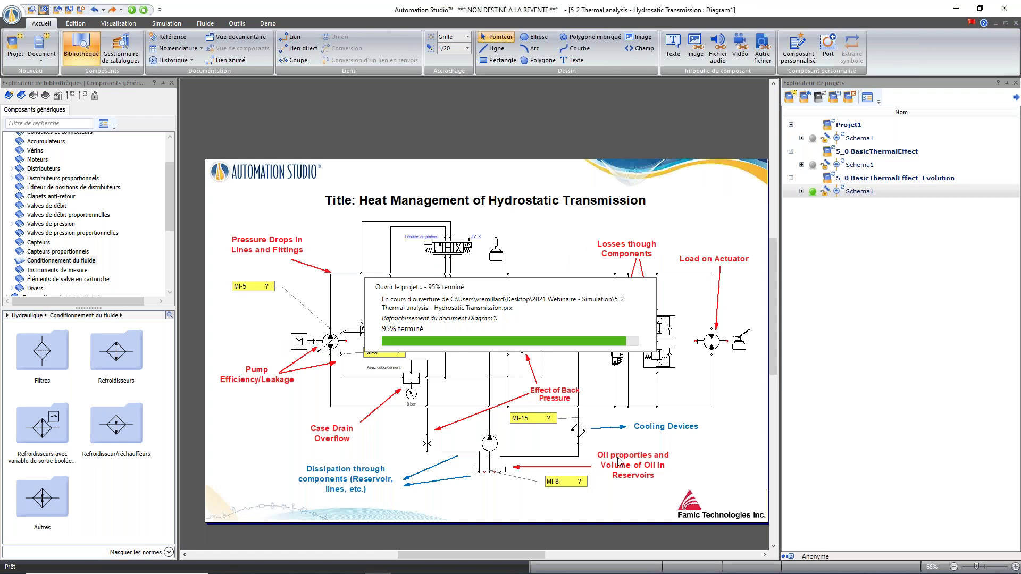
# Hide the component library and examine the complete Heat Management of Hydrostatic Transmission diagram.
pyautogui.click(172, 83)
pyautogui.scroll(2, 313, 511)
pyautogui.scroll(-2, 309, 512)
pyautogui.scroll(-1, 307, 512)
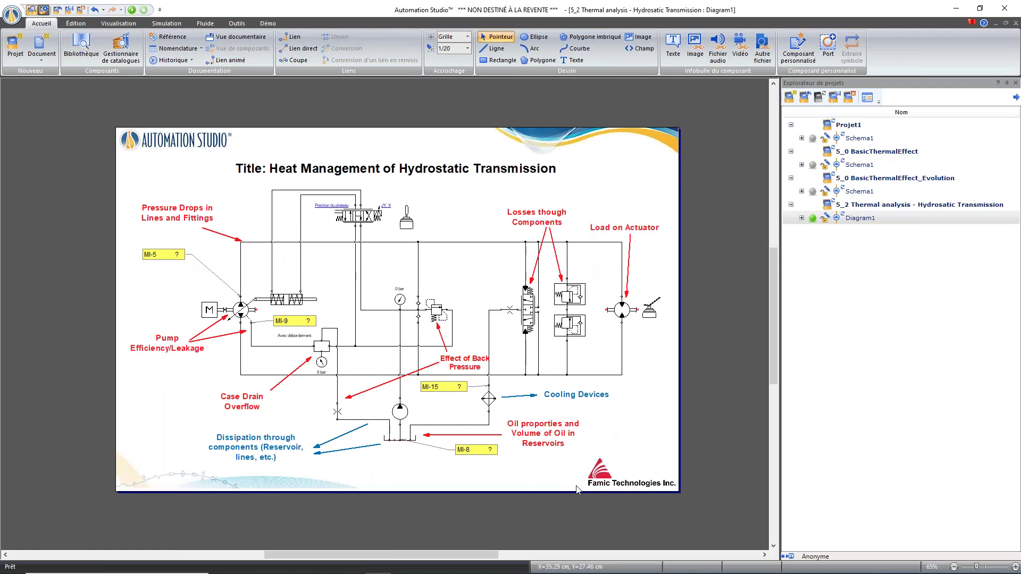
pyautogui.moveTo(492, 554); pyautogui.dragTo(487, 555)
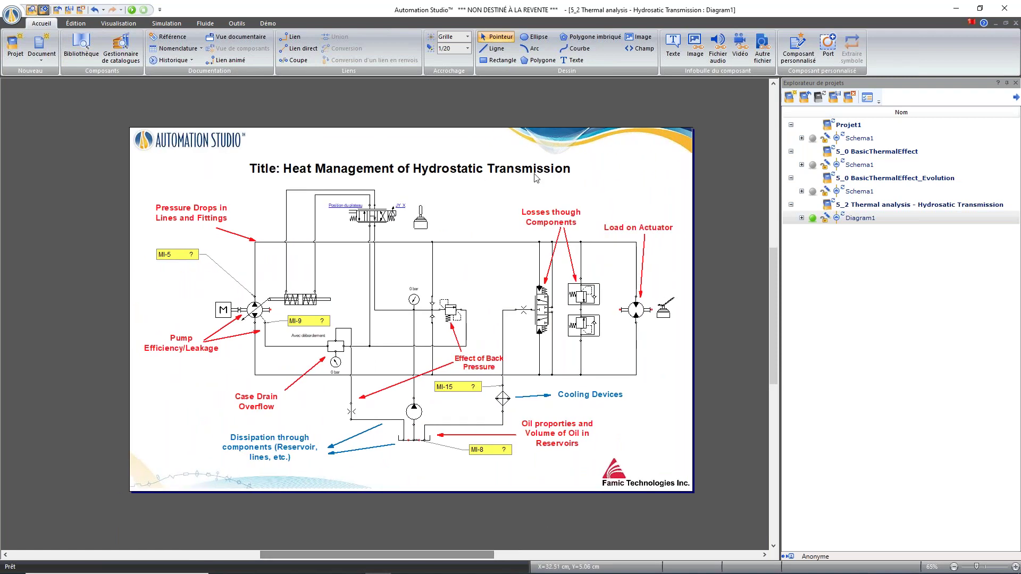
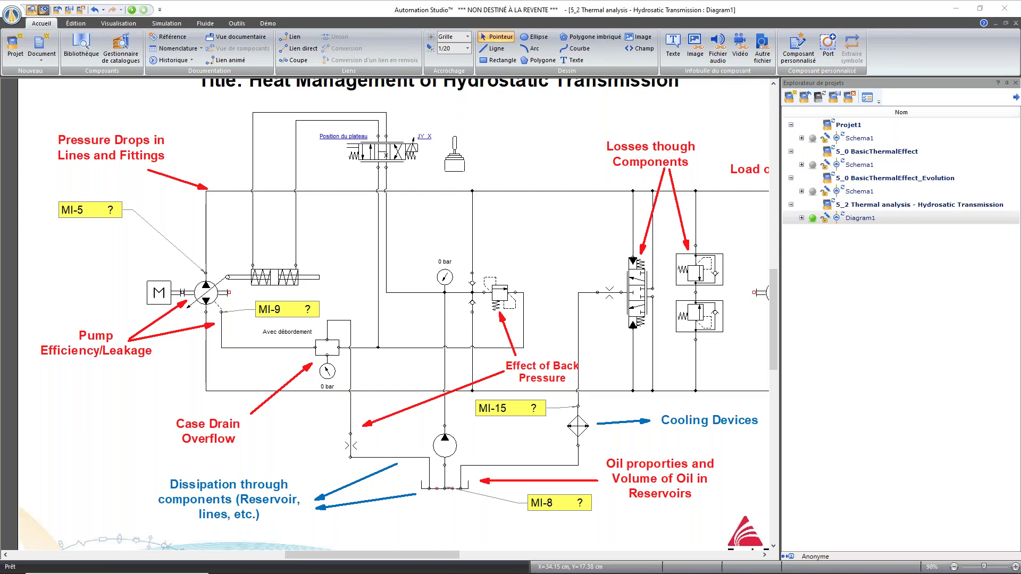
# Switch to Schema1 of Projet1 and display the component library again, slightly widened.
pyautogui.doubleClick(859, 137)
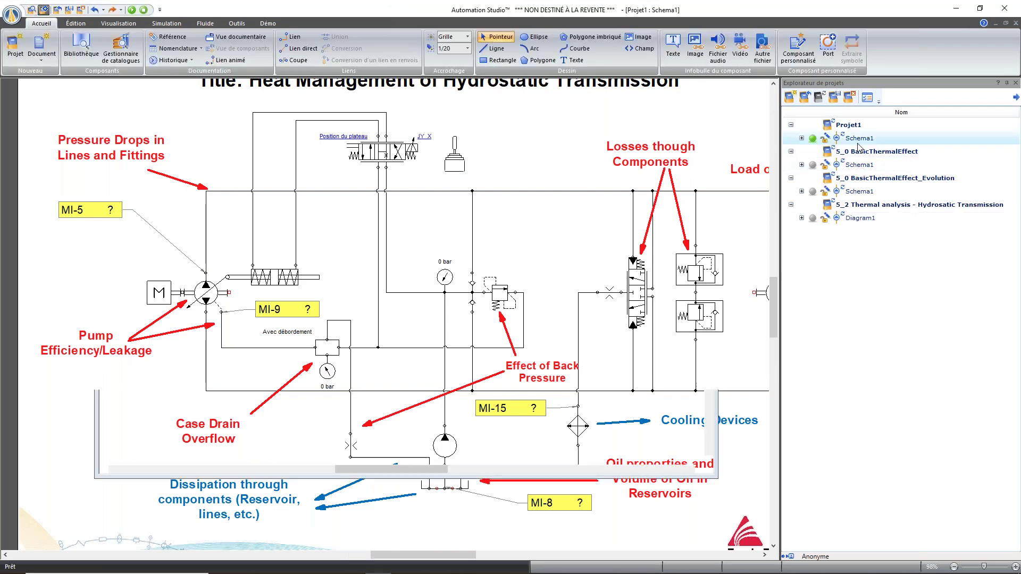
pyautogui.click(81, 46)
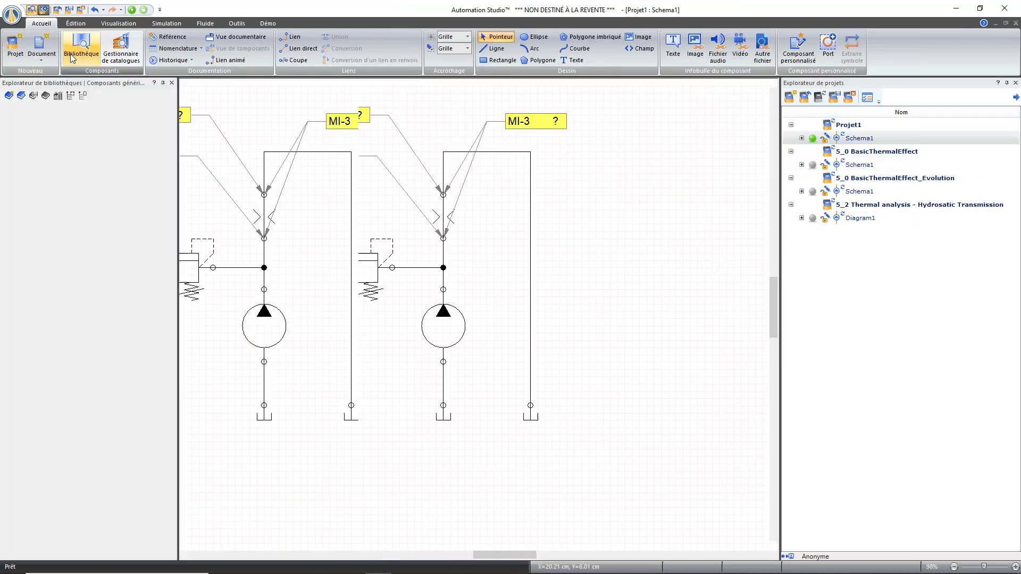
pyautogui.moveTo(179, 269); pyautogui.dragTo(182, 269)
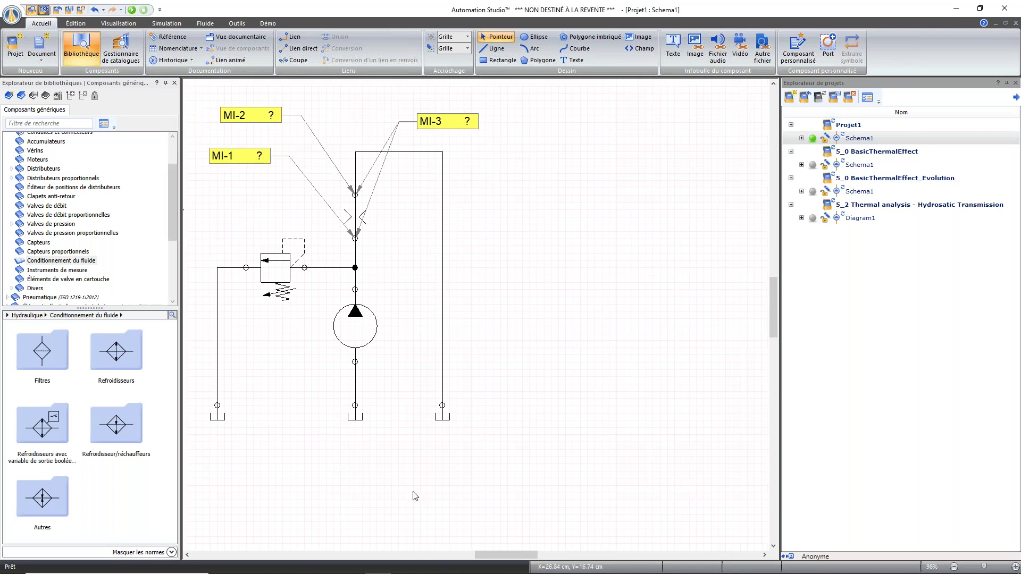
pyautogui.moveTo(499, 555)
pyautogui.mouseDown()
pyautogui.moveTo(473, 553)
pyautogui.moveTo(491, 554)
pyautogui.mouseUp()
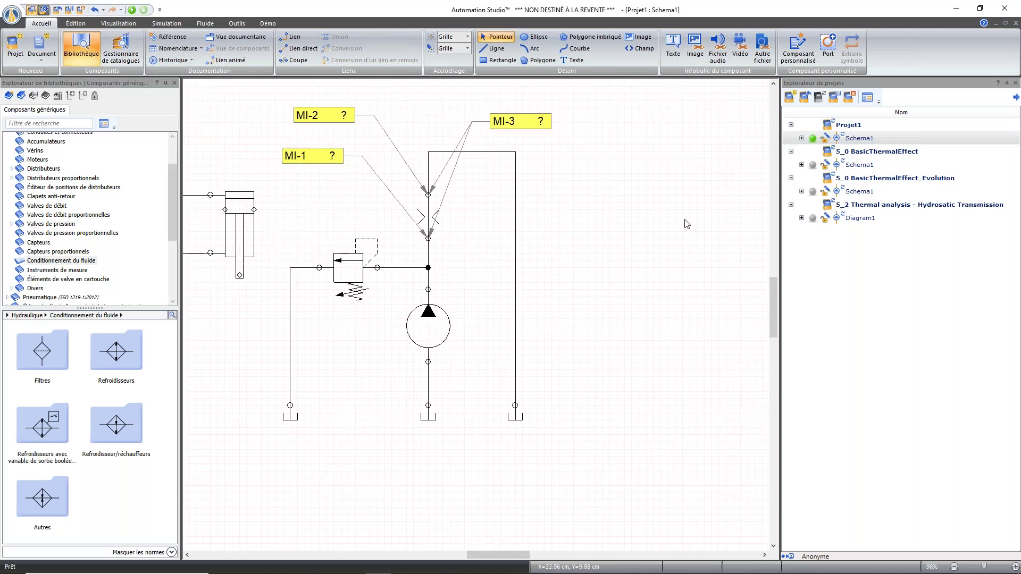
# Examine the output signal settings of the double-acting cylinder's three built-in sensors in its configurator, and close its properties.
pyautogui.doubleClick(247, 227)
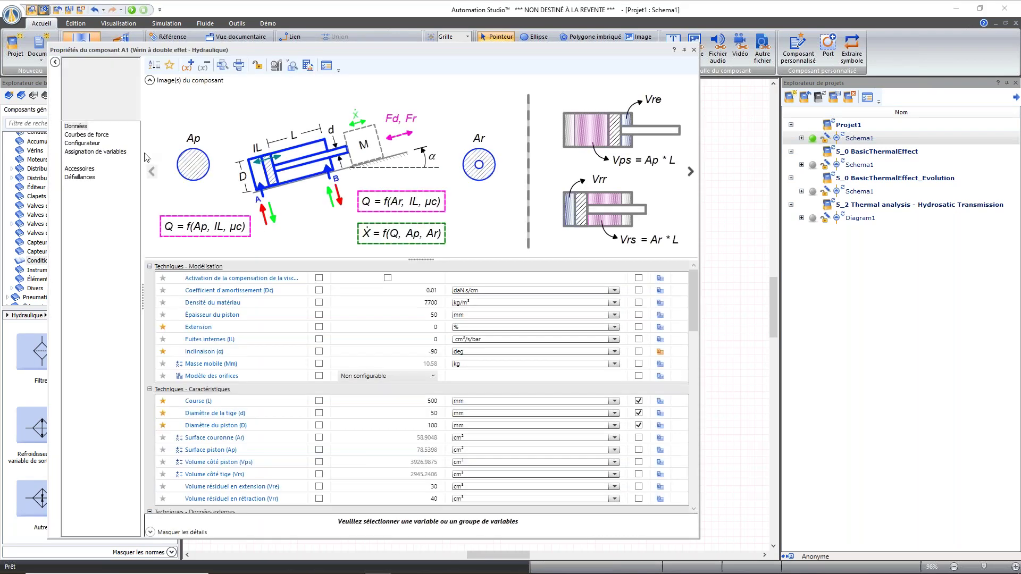
pyautogui.click(88, 143)
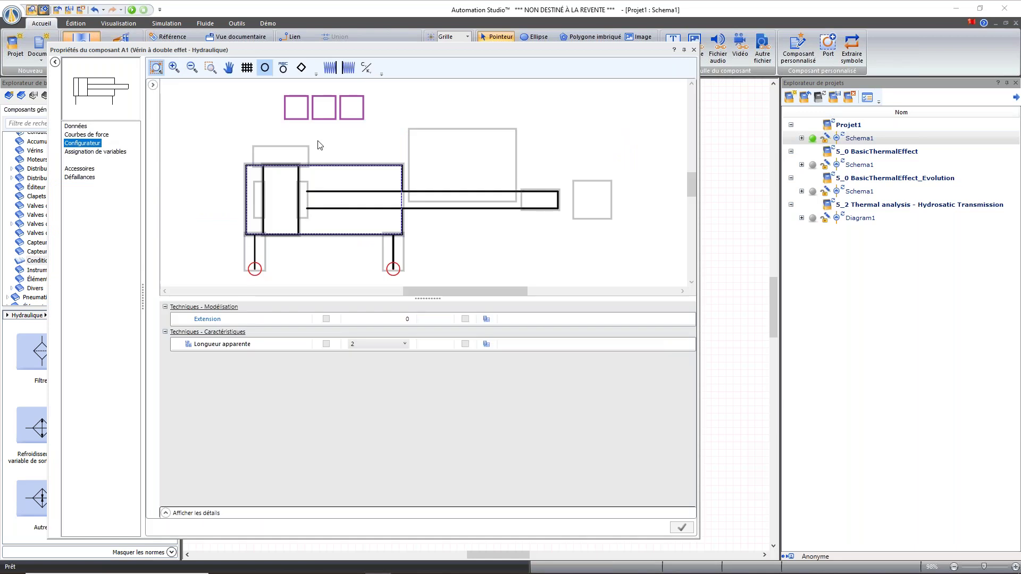
pyautogui.click(283, 105)
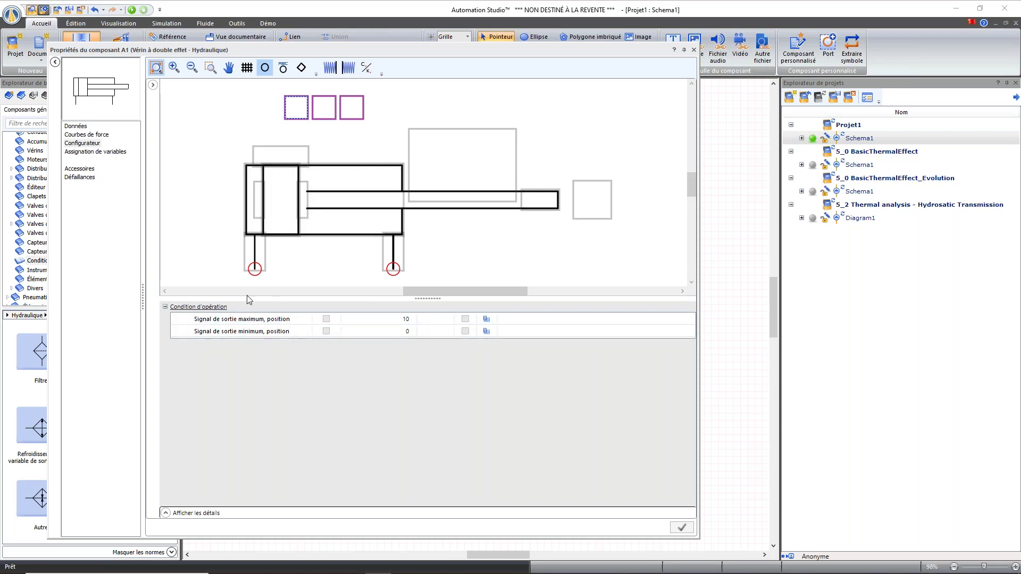
pyautogui.click(323, 109)
pyautogui.click(351, 108)
pyautogui.click(693, 50)
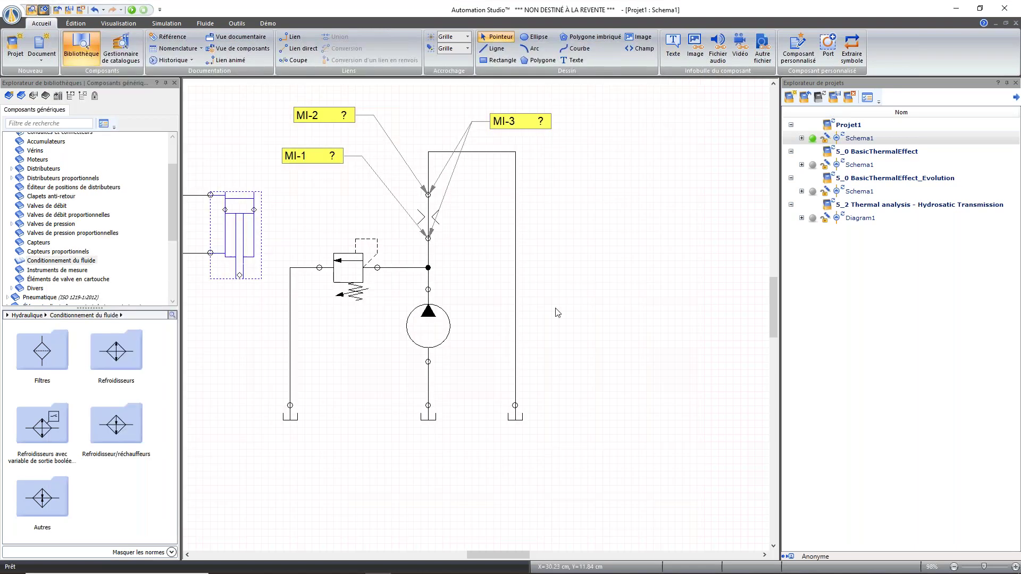
# Browse the hydraulic library's Capteurs proportionnels category for analogue transducers, and bring the cylinder circuit with its pressure gauge into view.
pyautogui.scroll(2, 175, 222)
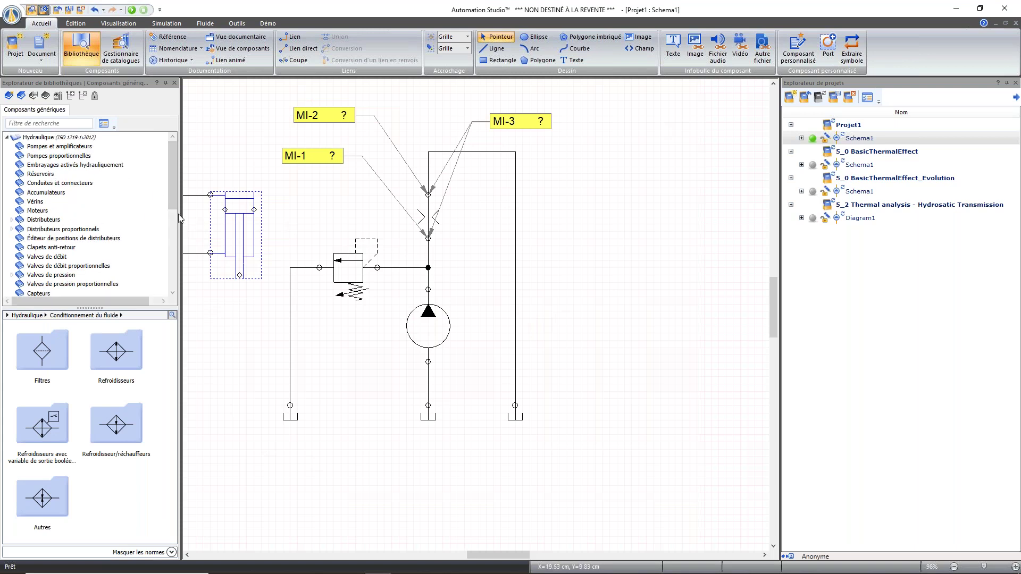
pyautogui.moveTo(174, 202); pyautogui.dragTo(174, 224)
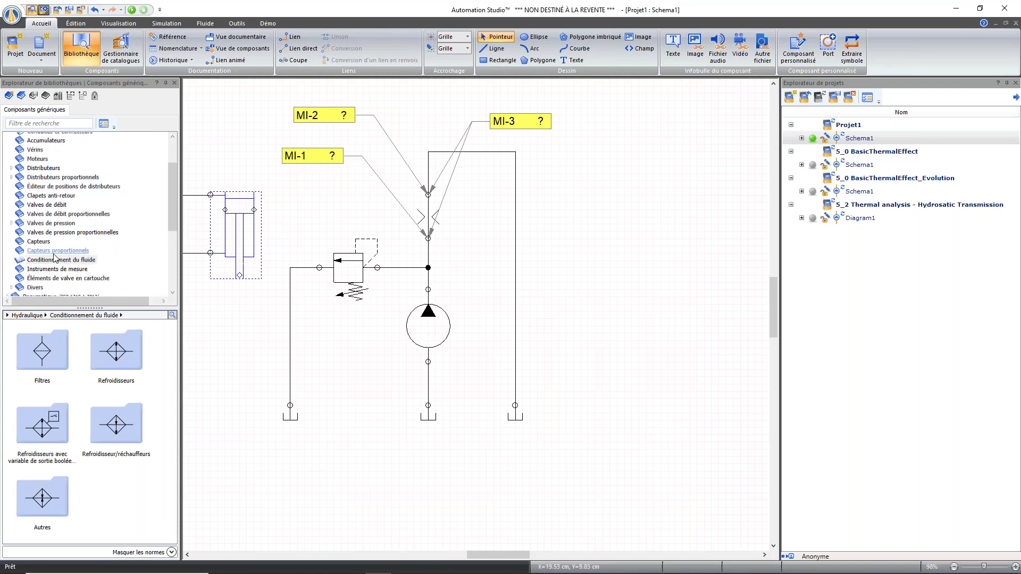
pyautogui.click(59, 250)
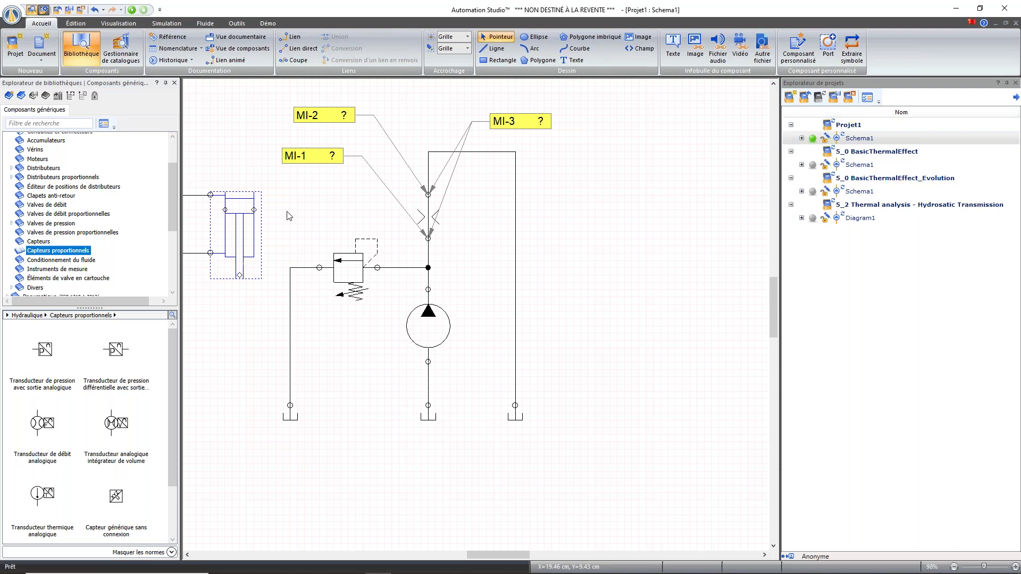
pyautogui.moveTo(525, 571)
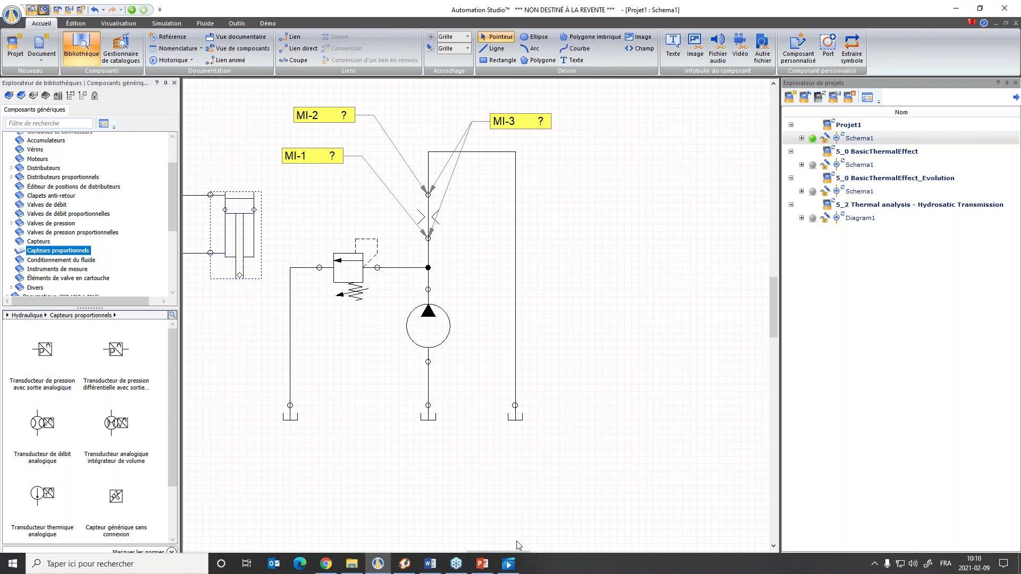
pyautogui.moveTo(511, 553); pyautogui.dragTo(499, 551)
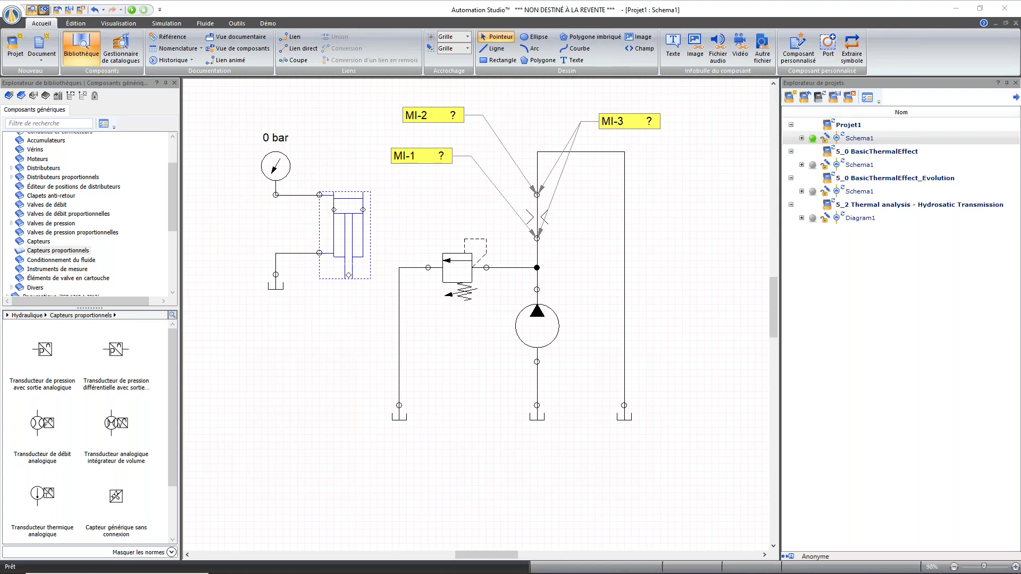
# Place a P.I.D. controller from Environnement et contrôle below the cylinder with output alias PID, and view its output variable settings.
pyautogui.moveTo(167, 198); pyautogui.dragTo(167, 168)
pyautogui.click(6, 138)
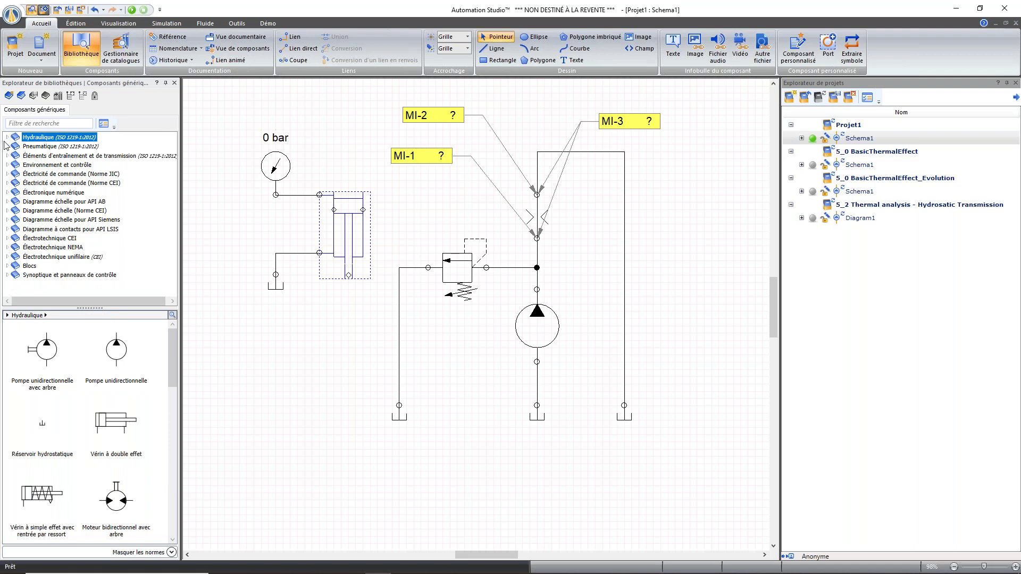
pyautogui.click(6, 138)
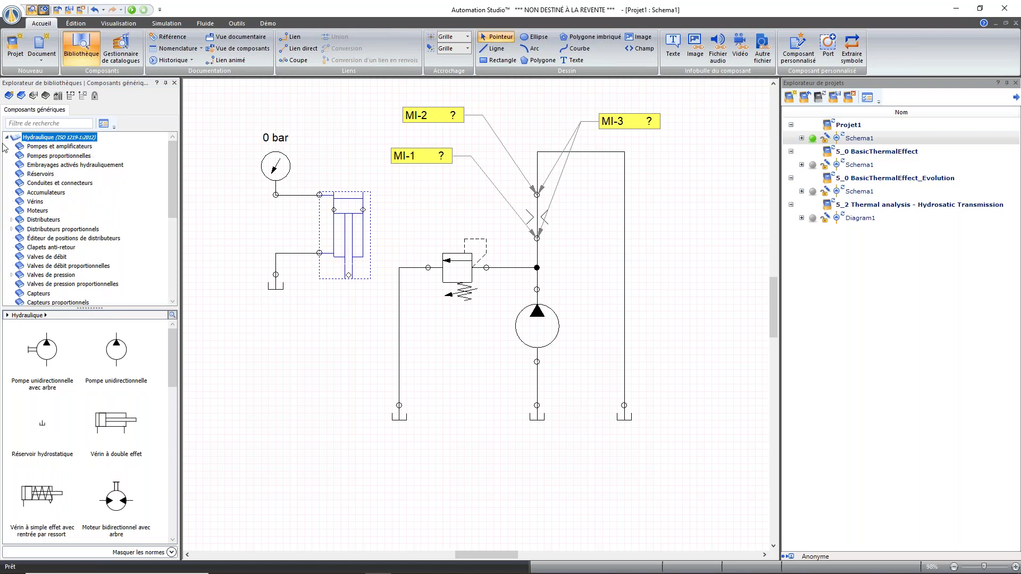
pyautogui.click(6, 138)
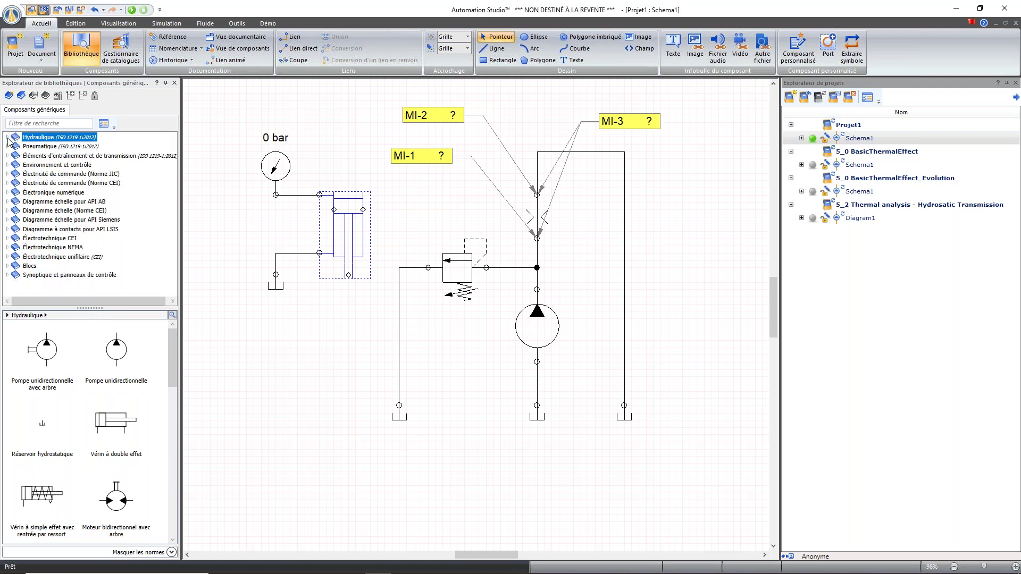
pyautogui.click(6, 165)
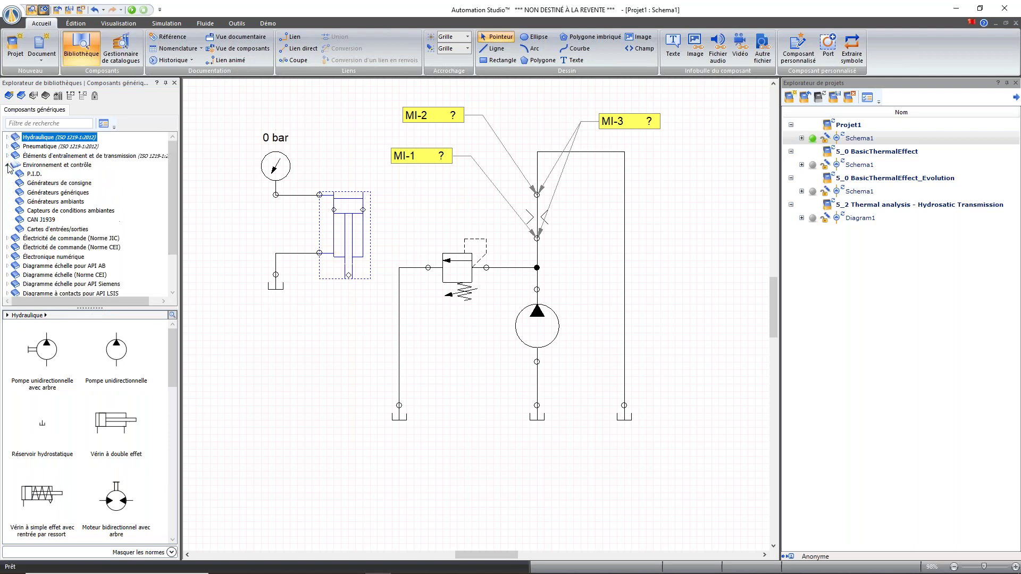
pyautogui.click(37, 176)
pyautogui.moveTo(53, 351); pyautogui.dragTo(293, 356)
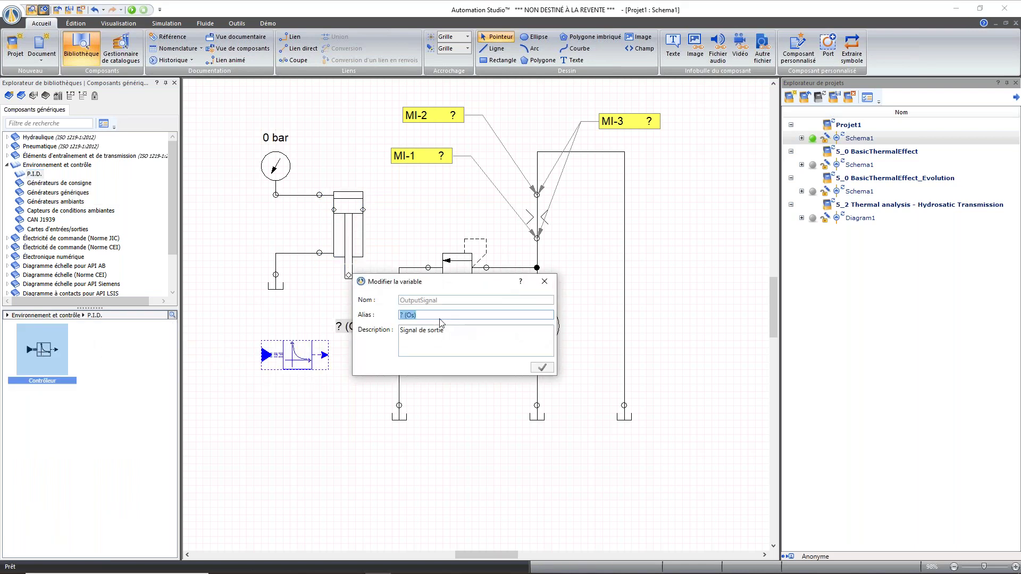
pyautogui.write('P')
pyautogui.click(543, 367)
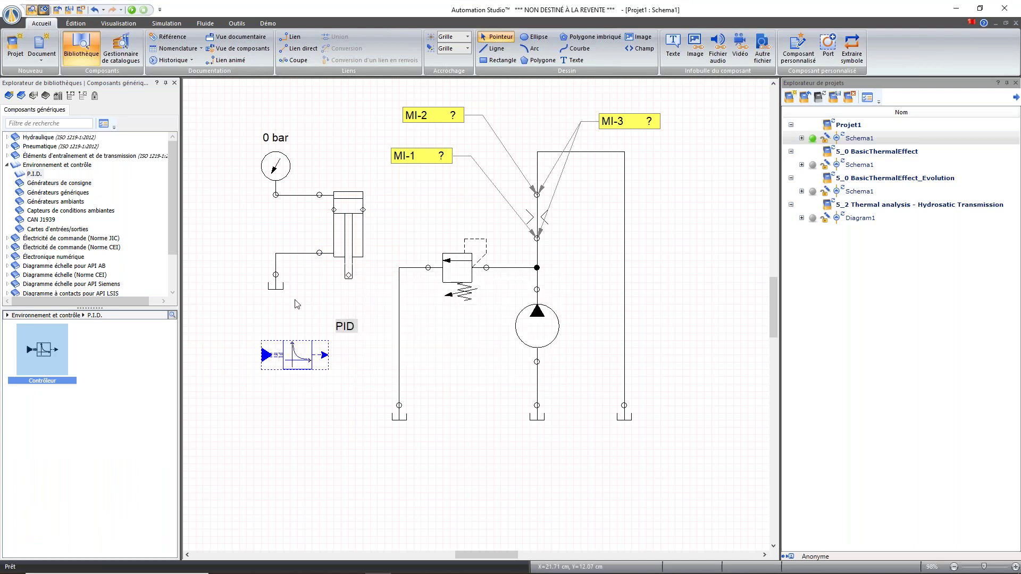
pyautogui.doubleClick(277, 348)
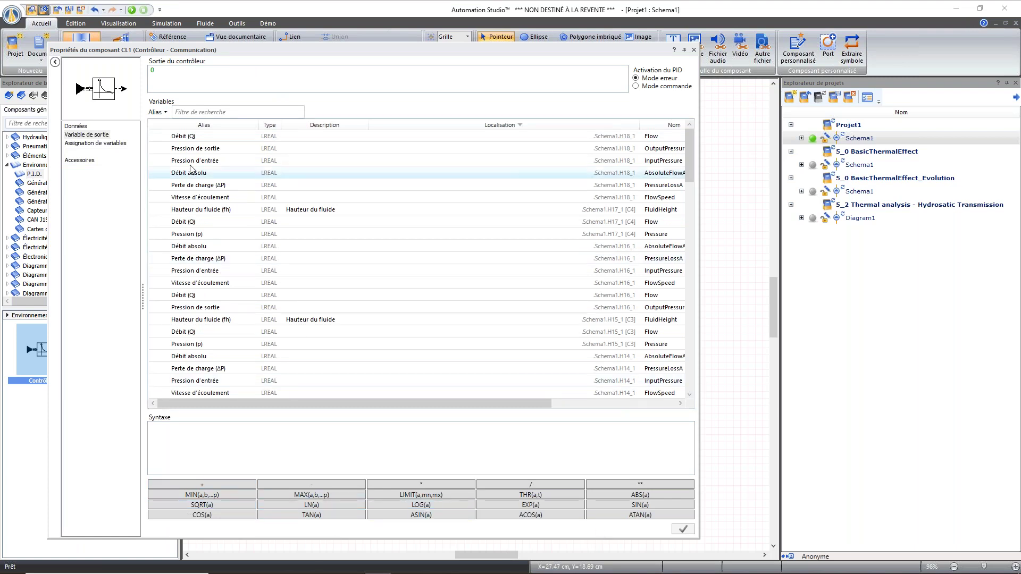
pyautogui.click(694, 50)
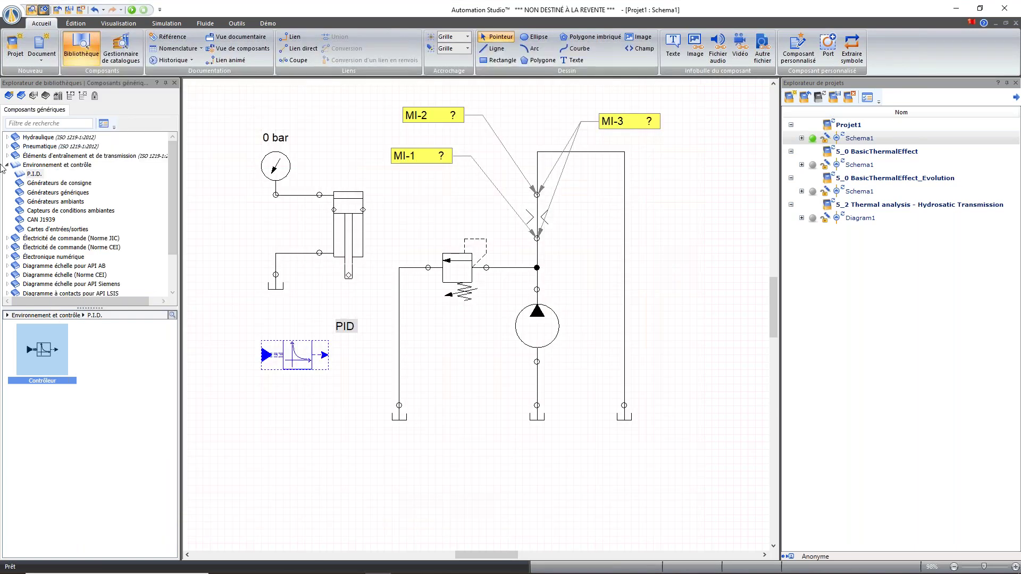
# Place a 4 Ports valve from the hydraulic Distributeurs proportionnels category below the PID controller.
pyautogui.click(6, 138)
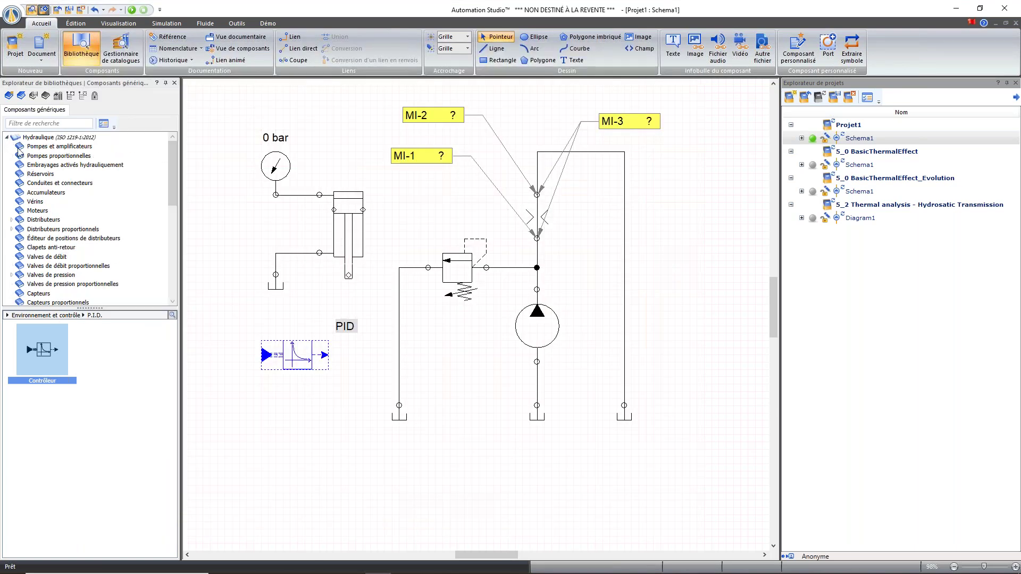
pyautogui.click(53, 232)
pyautogui.click(40, 426)
pyautogui.moveTo(43, 424); pyautogui.dragTo(334, 425)
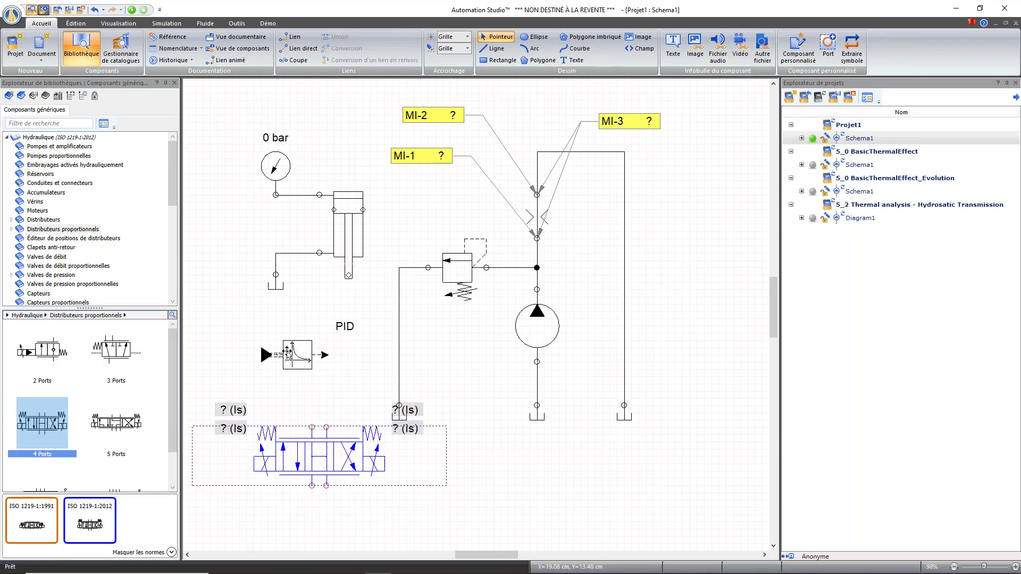
pyautogui.click(351, 392)
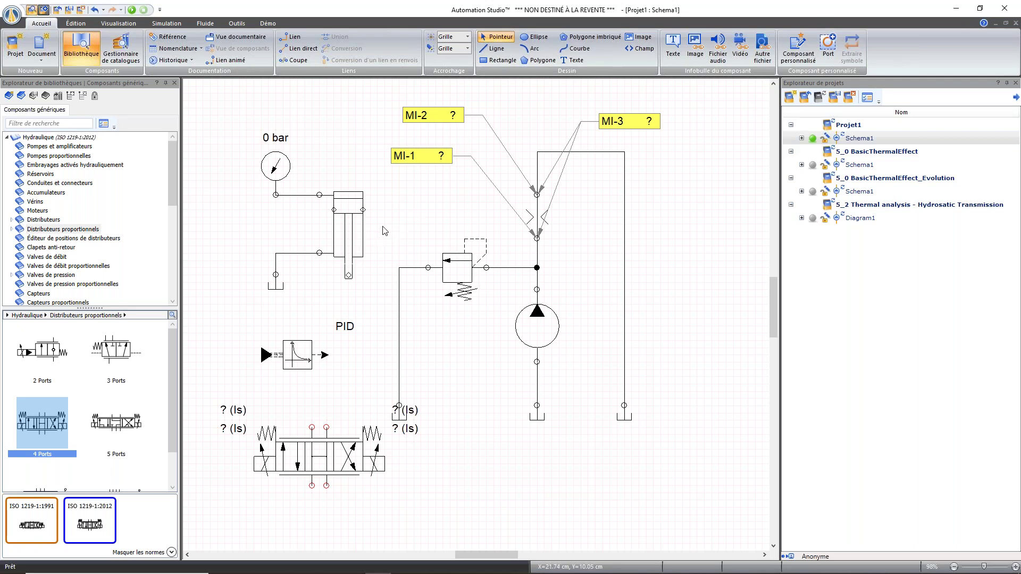
# Examine the double-acting cylinder's technical data and driving force curve, and close its properties.
pyautogui.doubleClick(351, 229)
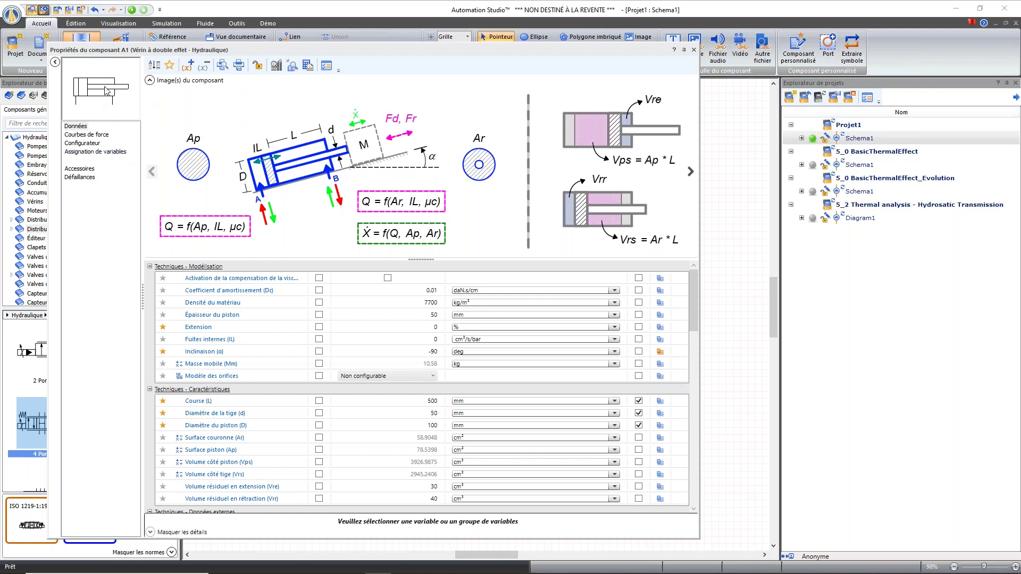
pyautogui.click(92, 137)
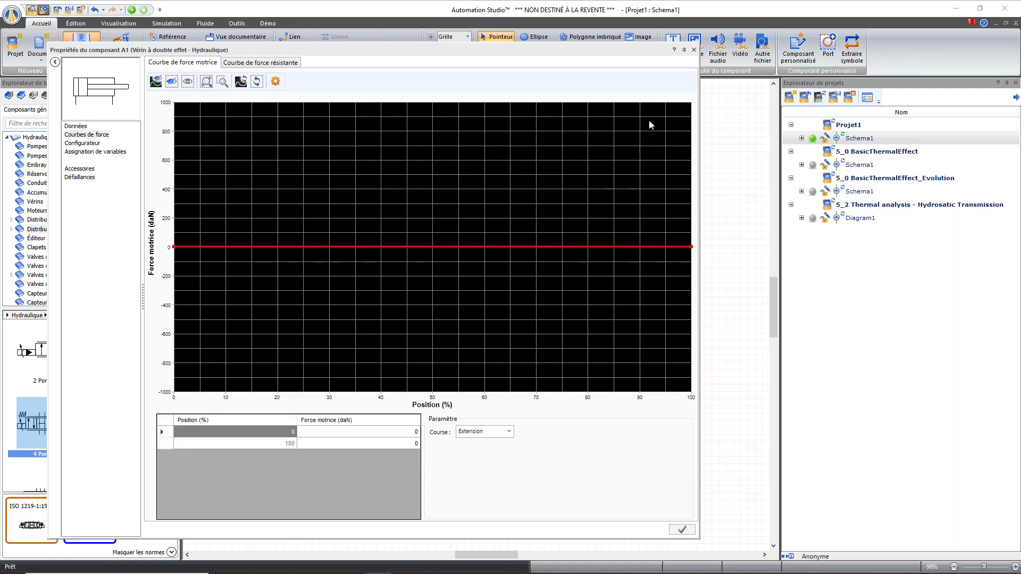
pyautogui.click(693, 50)
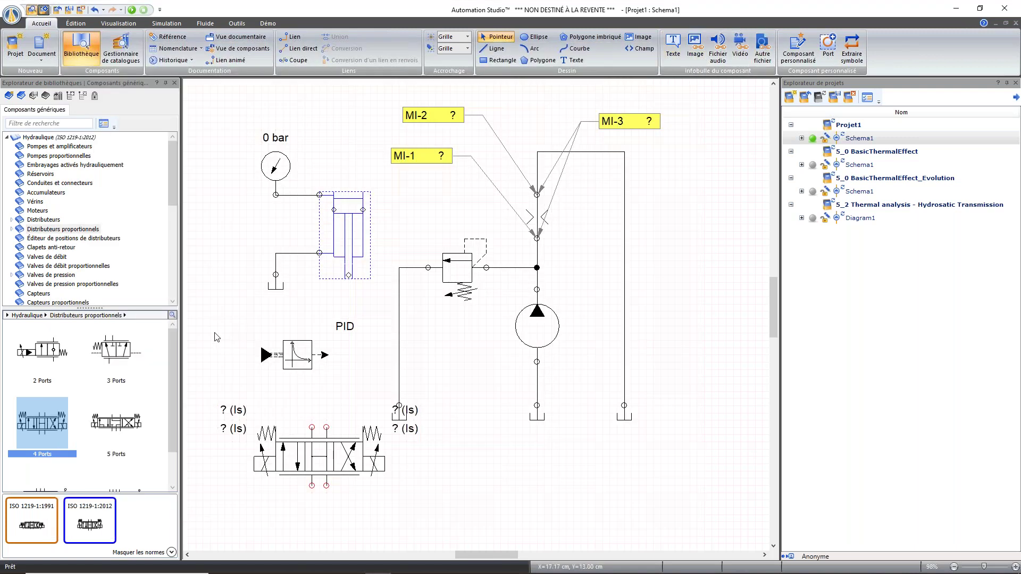
# Place a Y(t) graphical setpoint generator from Générateurs génériques beside the proportional valve, with output alias FctTemps.
pyautogui.click(7, 137)
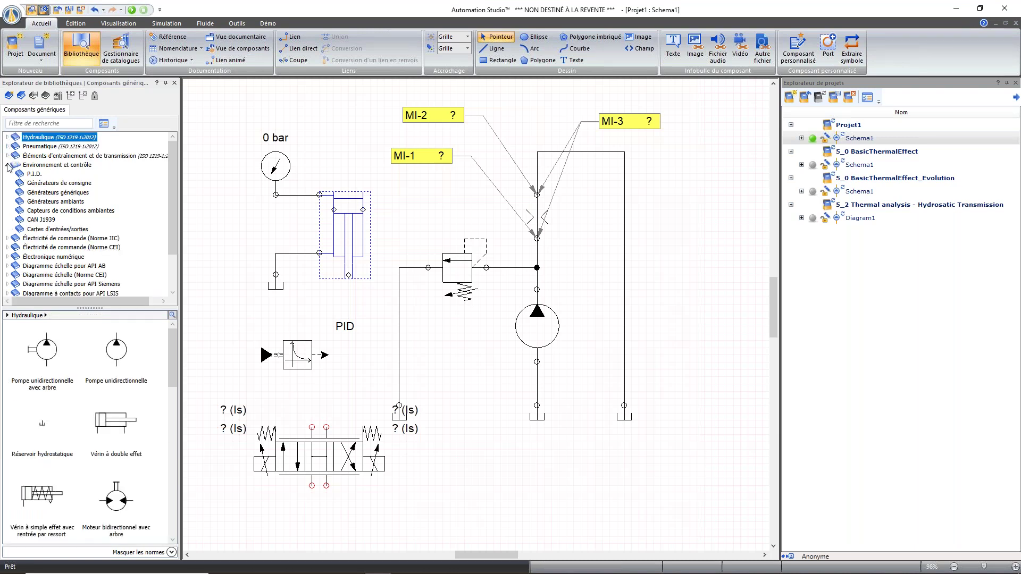
pyautogui.click(54, 183)
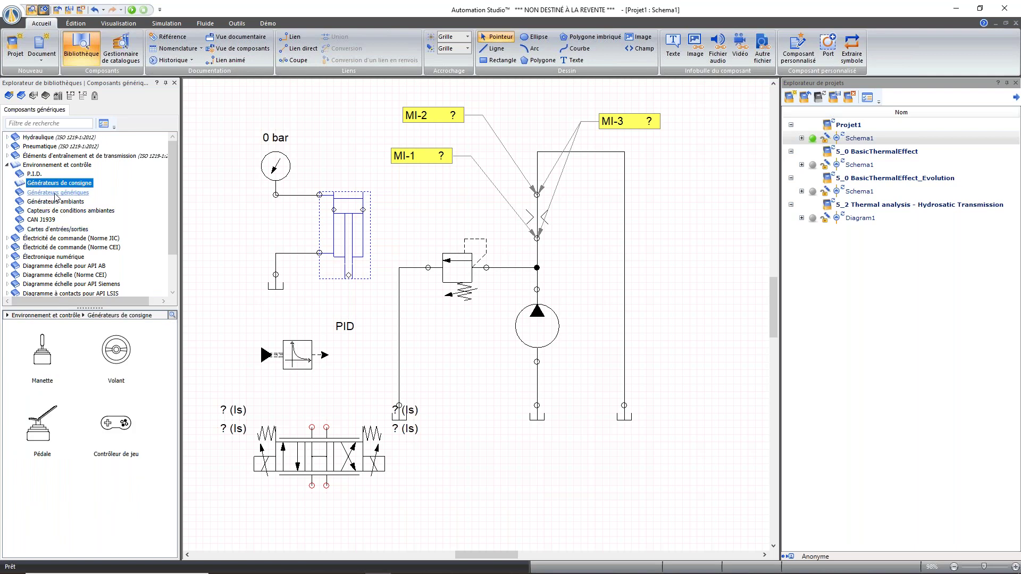
pyautogui.click(58, 192)
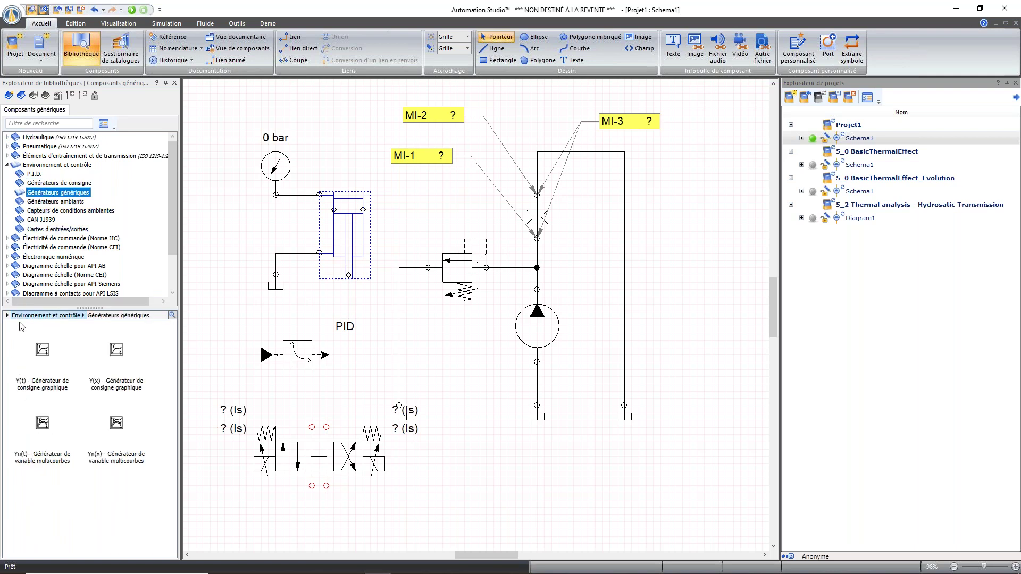
pyautogui.moveTo(40, 352); pyautogui.dragTo(477, 428)
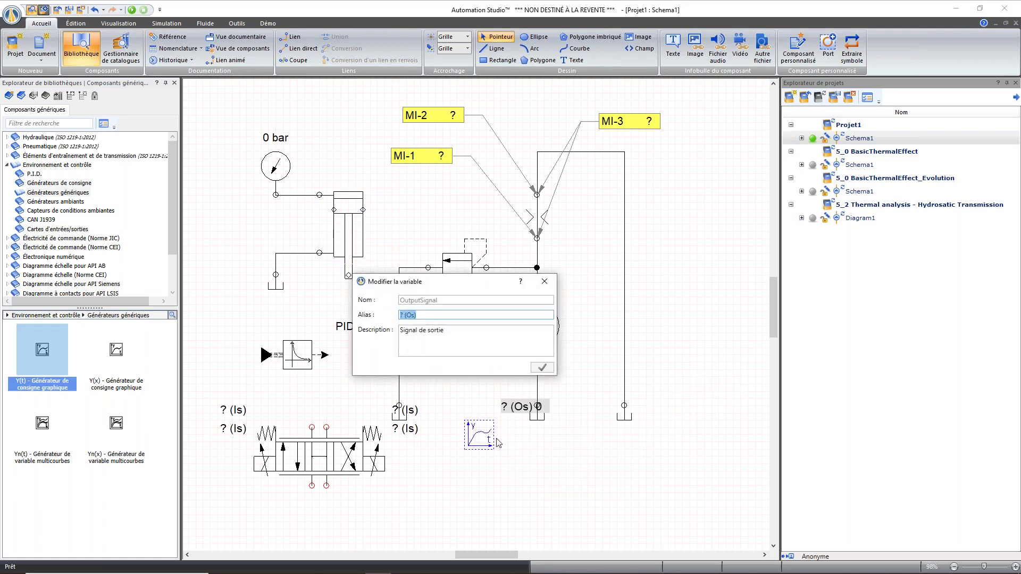
pyautogui.write('FctTempo')
pyautogui.click(545, 369)
# Examine the Y(t) generator's signal curve and its time and output signal points, and close its properties.
pyautogui.doubleClick(473, 433)
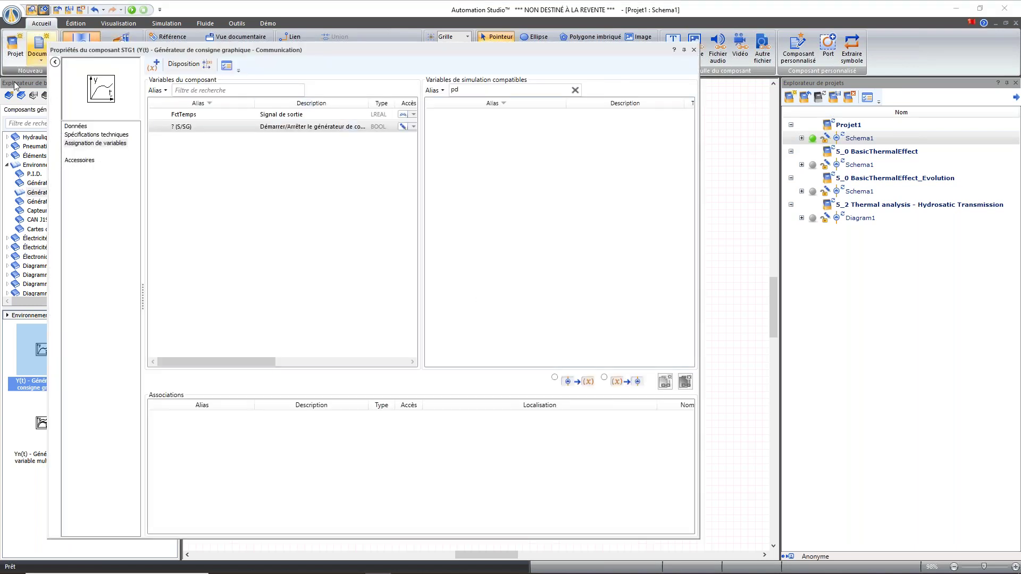
pyautogui.click(86, 137)
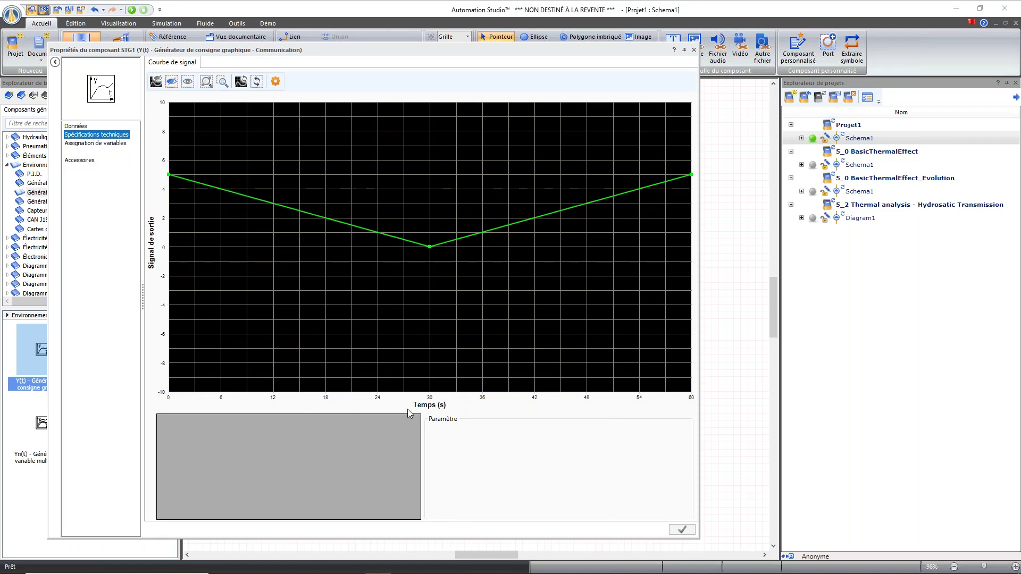
pyautogui.click(206, 184)
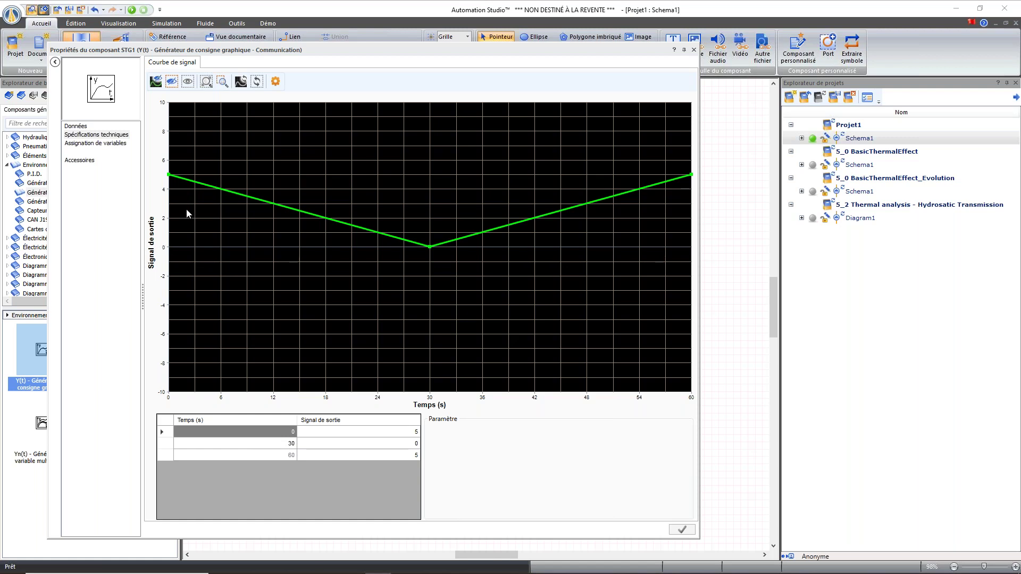
pyautogui.click(694, 50)
pyautogui.click(693, 50)
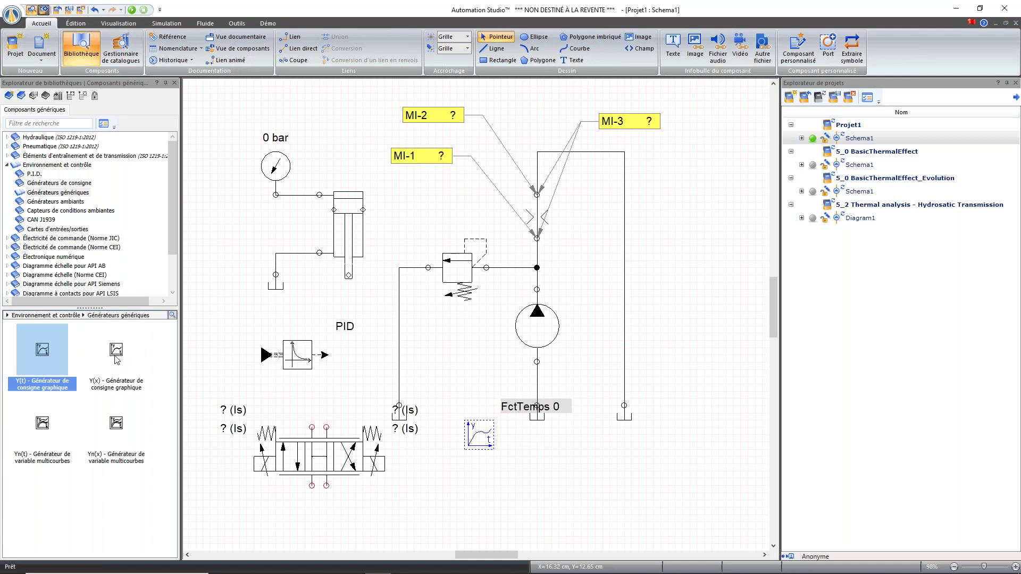
# Move the FctTemps label directly below the Y(t) generator symbol.
pyautogui.moveTo(117, 360)
pyautogui.click(507, 438)
pyautogui.moveTo(459, 475); pyautogui.dragTo(452, 472)
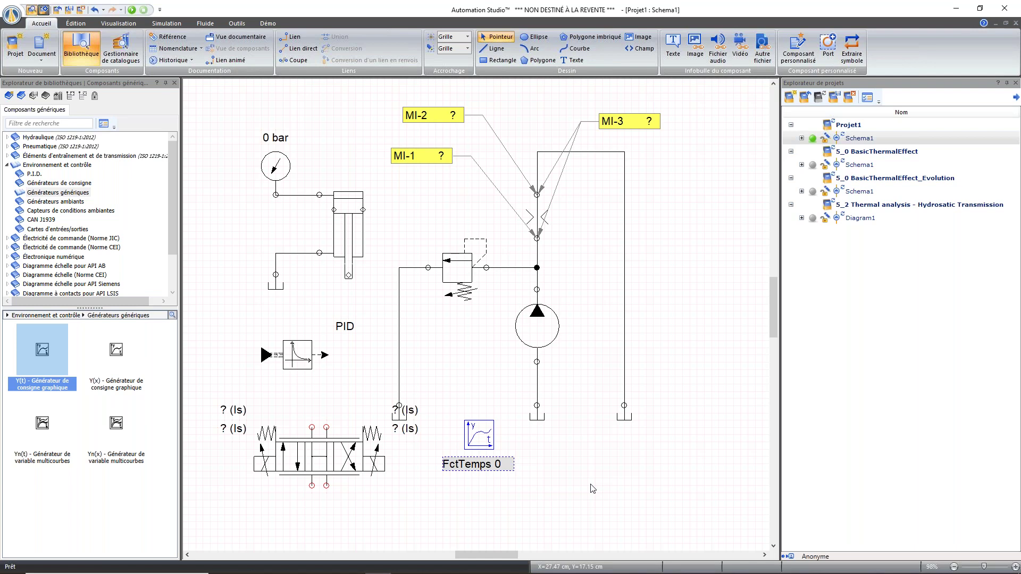
# View the MATLAB co-simulation video, return to Automation Studio, and examine the communications manager's CAN J1939 information before closing it.
pyautogui.moveTo(449, 517)
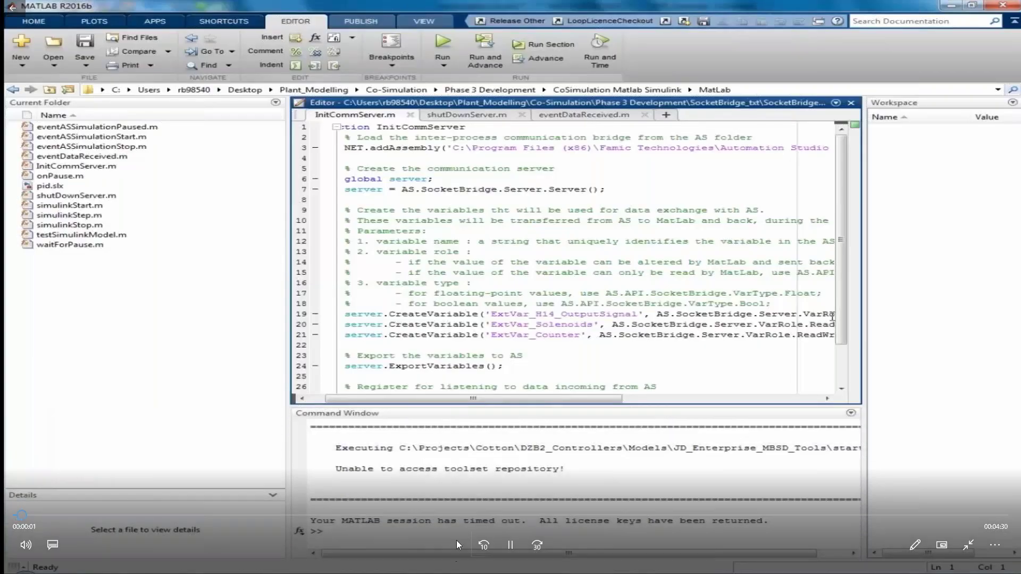
pyautogui.click(476, 515)
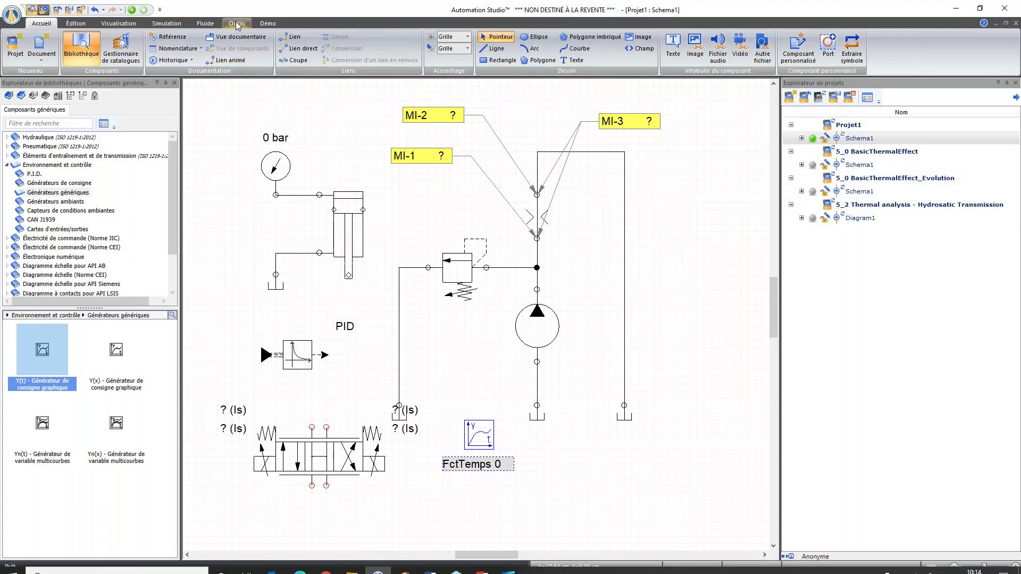
pyautogui.click(237, 25)
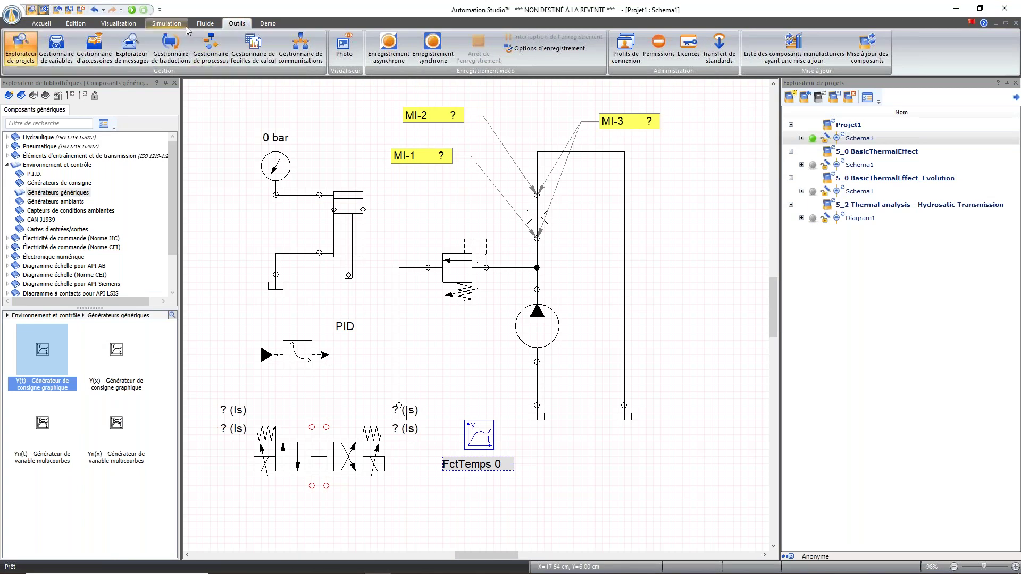
pyautogui.click(301, 48)
pyautogui.moveTo(665, 104); pyautogui.dragTo(300, 119)
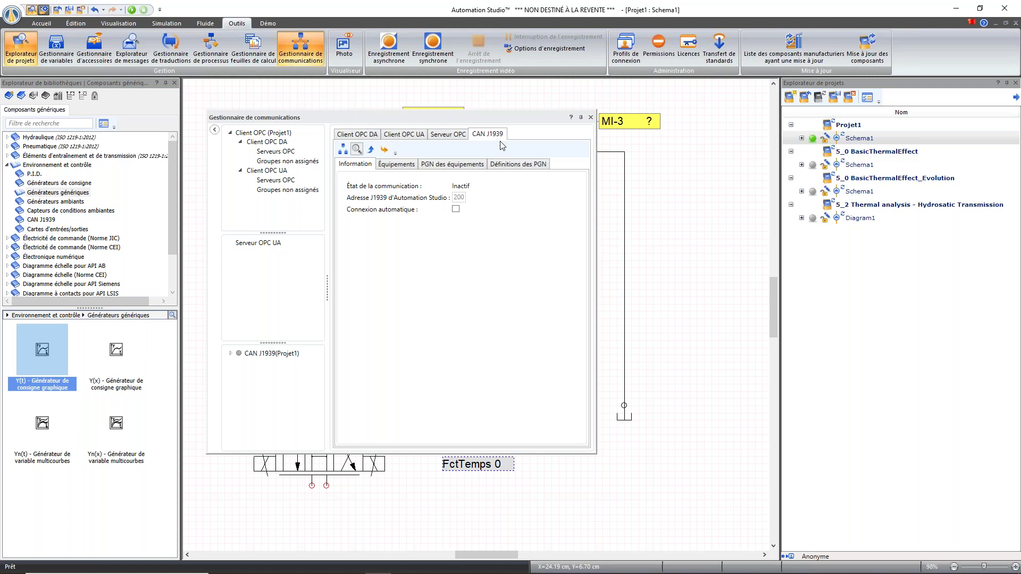
pyautogui.click(590, 117)
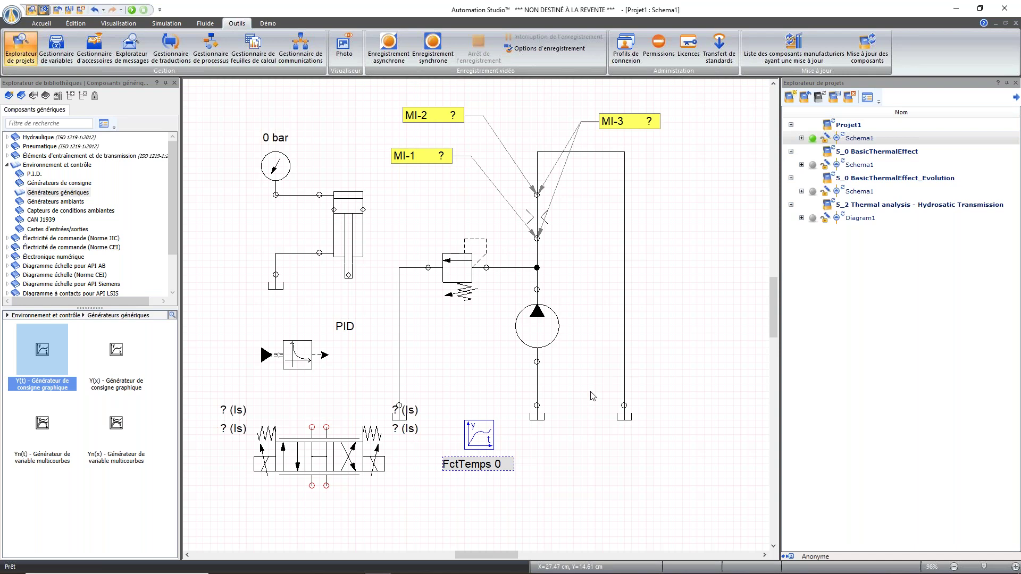
# Shift the proportional valve slightly and examine its P-to-A flow curve and the matching position and flow table.
pyautogui.moveTo(269, 460); pyautogui.dragTo(286, 450)
pyautogui.doubleClick(286, 451)
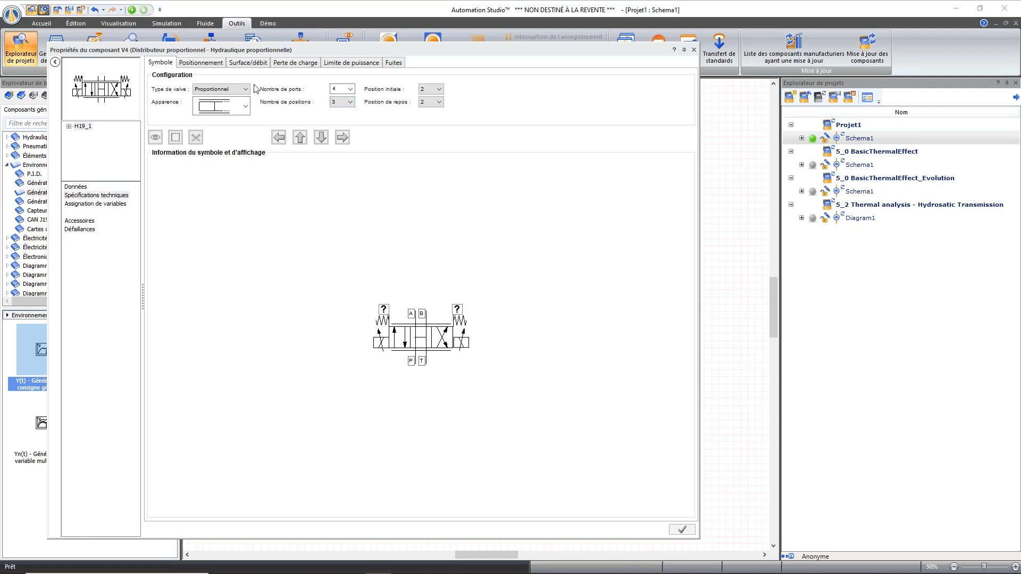
pyautogui.click(256, 63)
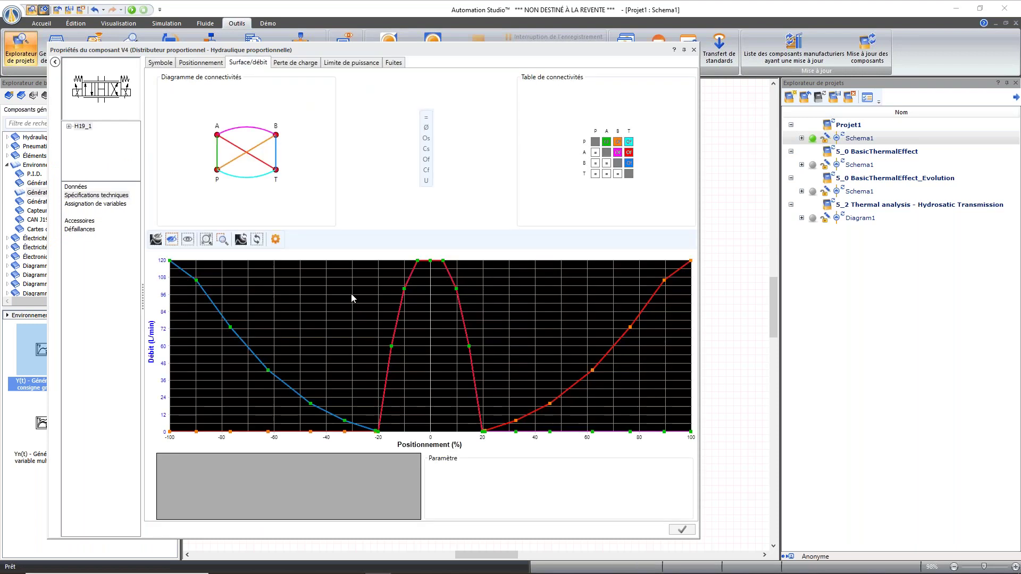
pyautogui.click(224, 318)
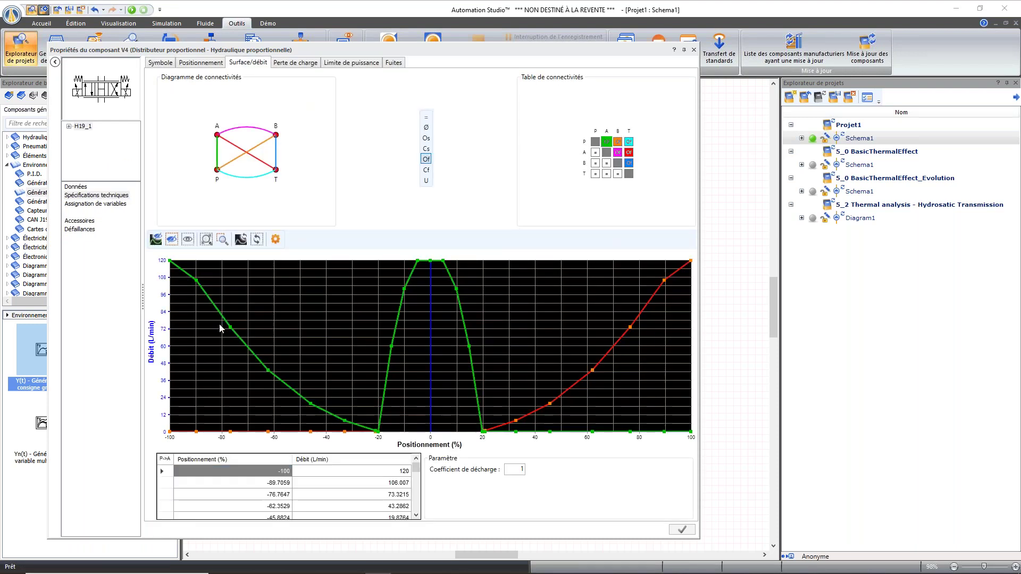
pyautogui.click(168, 459)
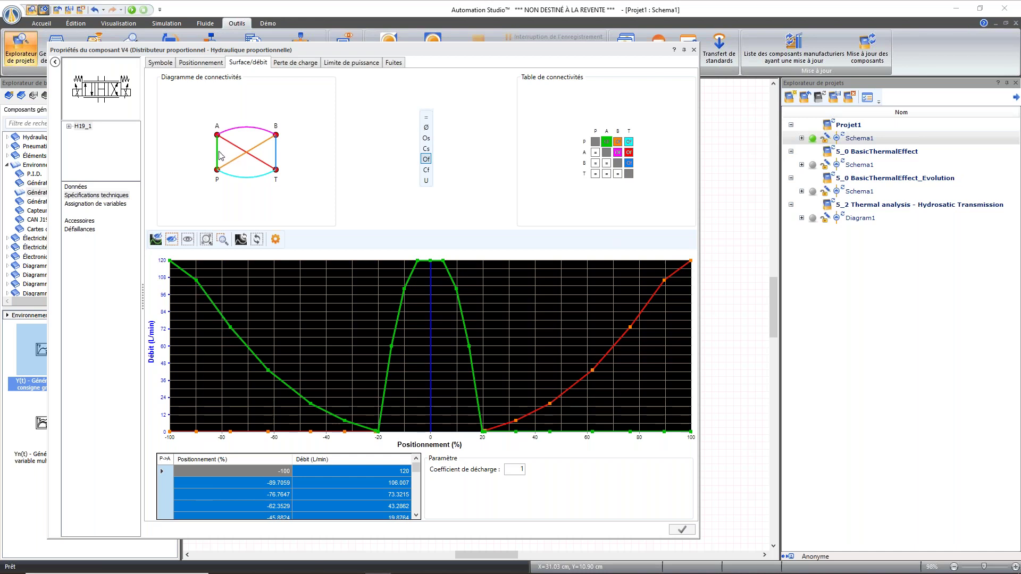
# Examine the proportional valve's B-to-T flow curve and its full table of points, and close the valve properties.
pyautogui.click(276, 152)
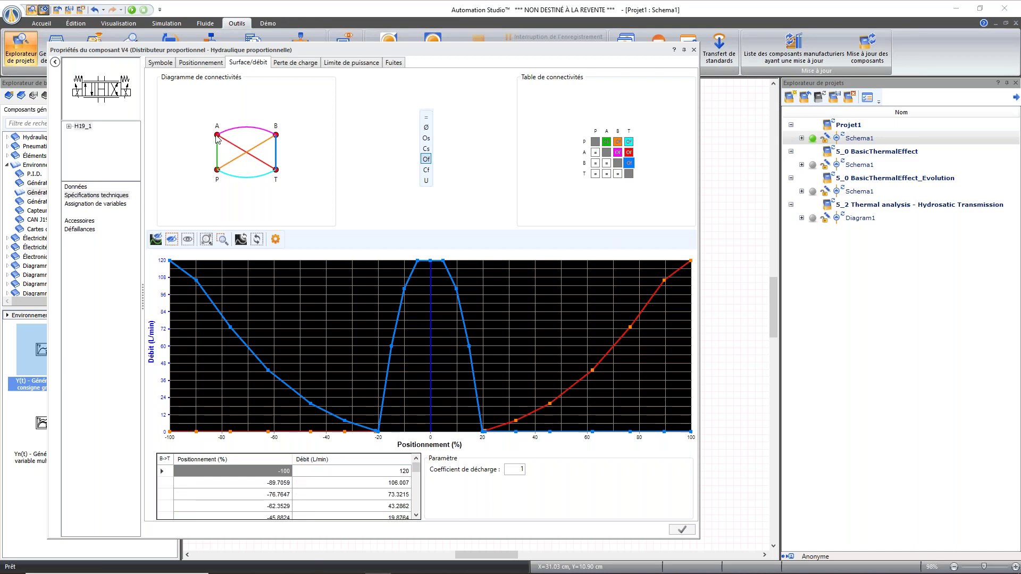
pyautogui.click(166, 459)
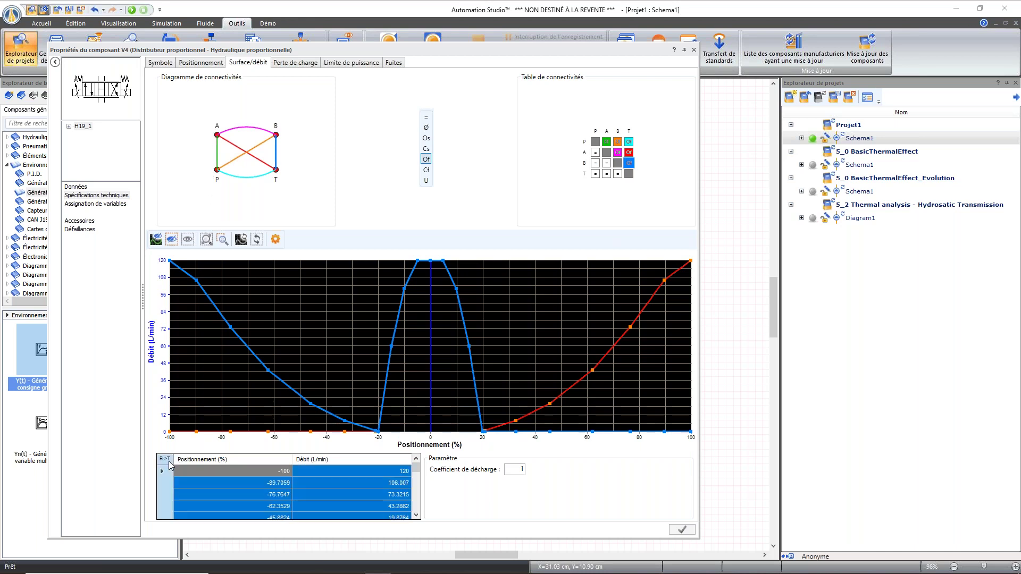
pyautogui.scroll(-3, 253, 465)
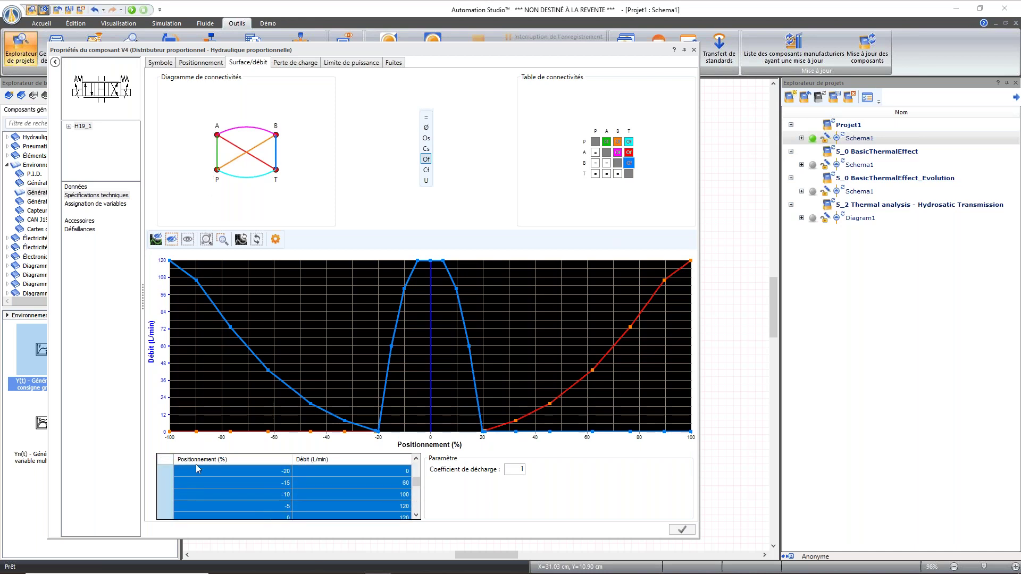
pyautogui.scroll(3, 196, 464)
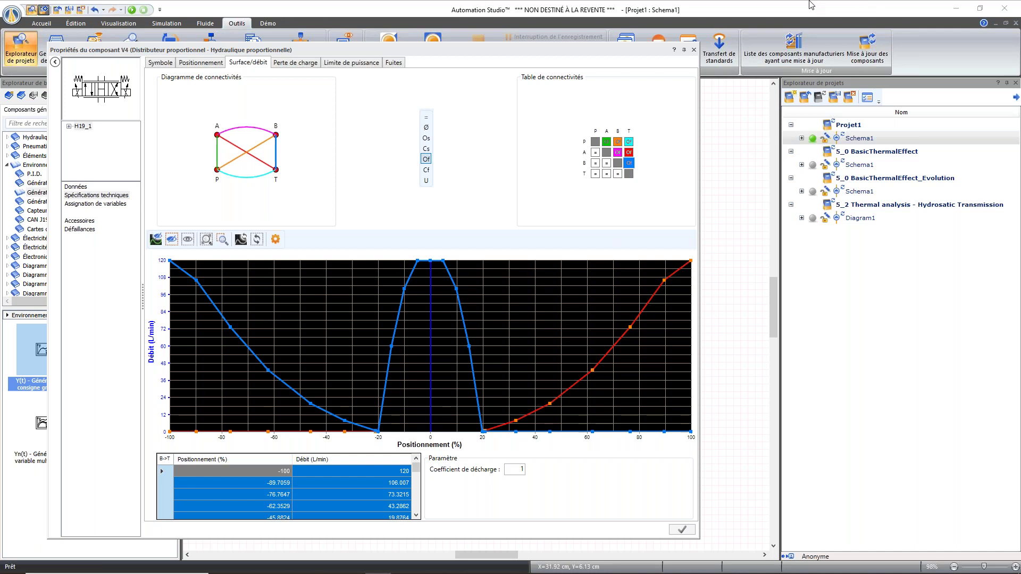
pyautogui.click(694, 50)
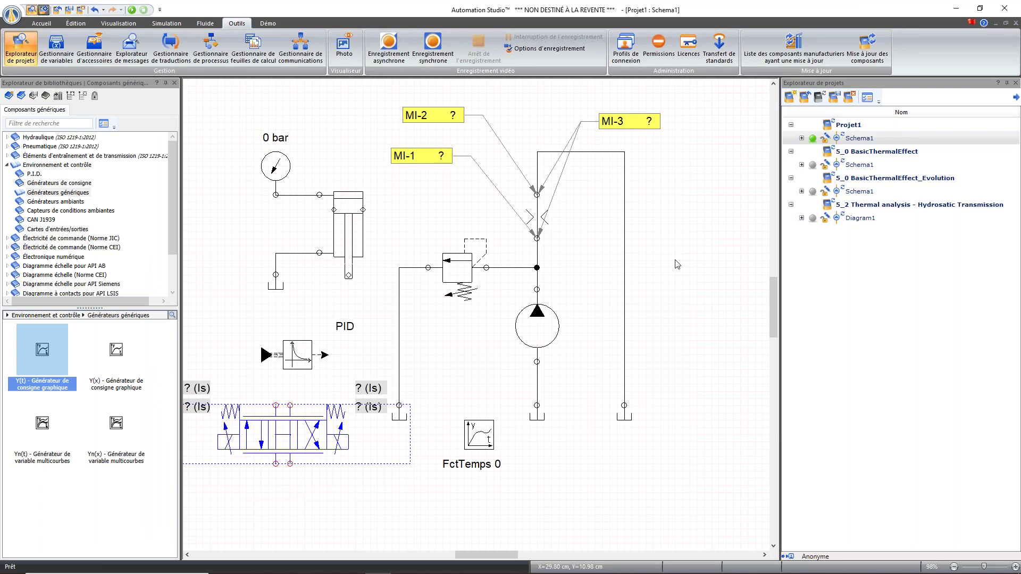
# Hide the library explorer and review the proportional valve's Surface/débit curves once more before closing its properties and deselecting it.
pyautogui.click(174, 83)
pyautogui.moveTo(387, 557); pyautogui.dragTo(374, 561)
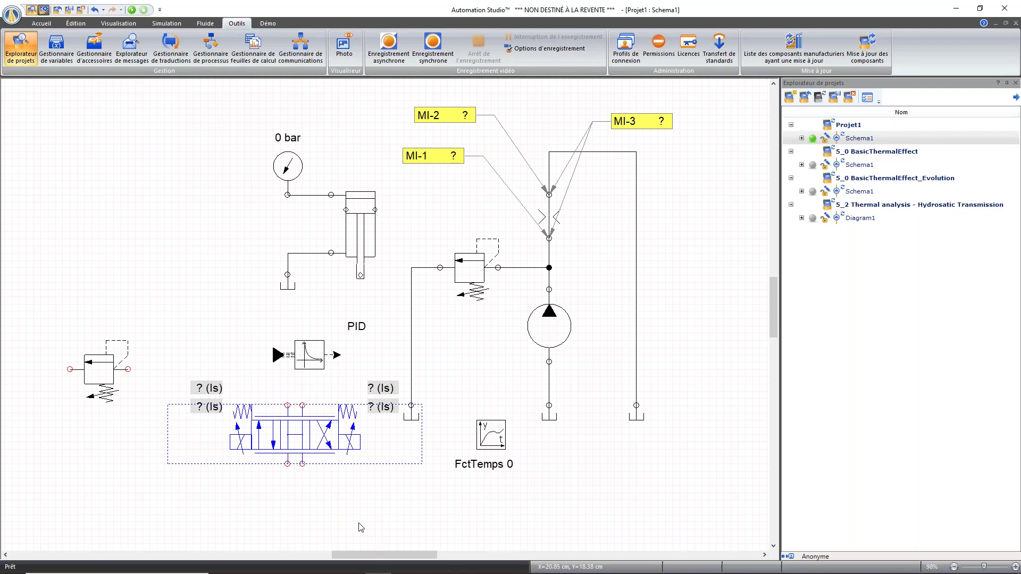
pyautogui.doubleClick(316, 449)
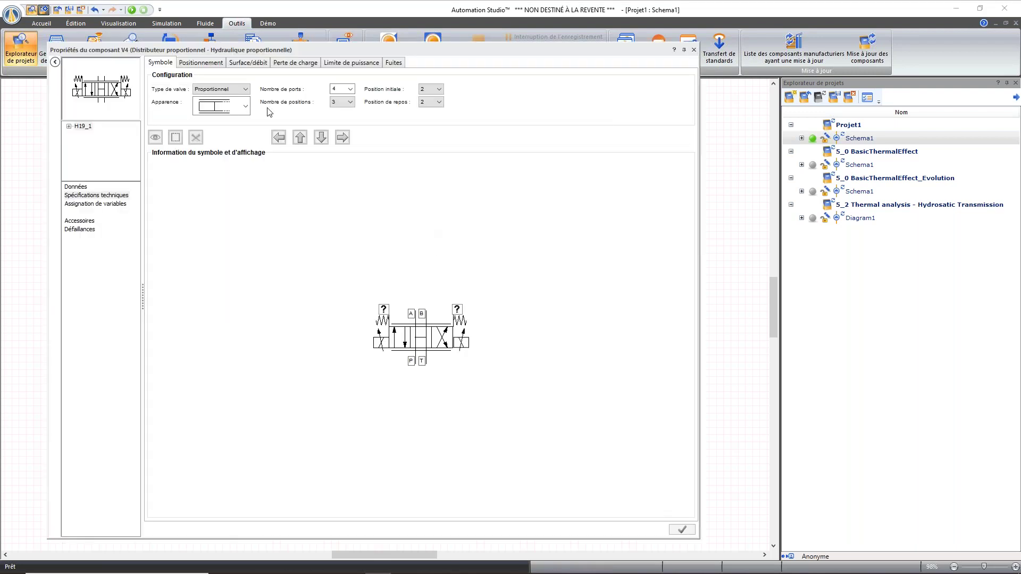
pyautogui.click(248, 63)
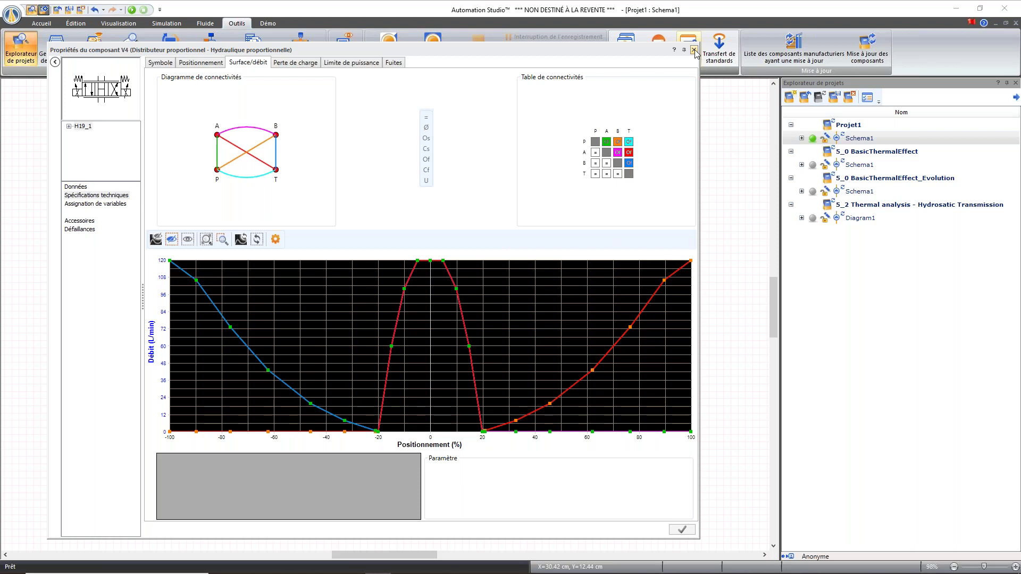
pyautogui.click(694, 50)
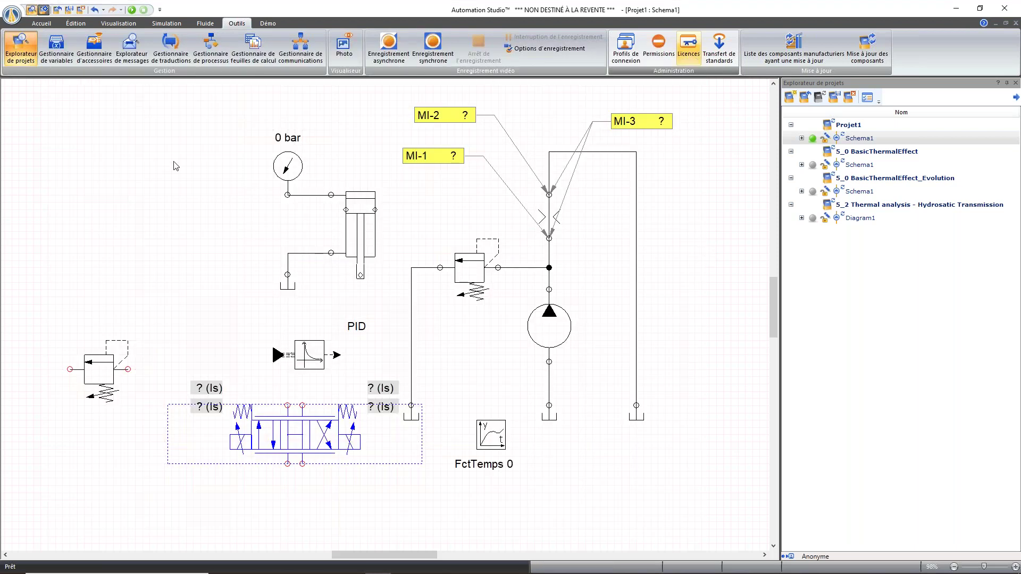
pyautogui.click(183, 215)
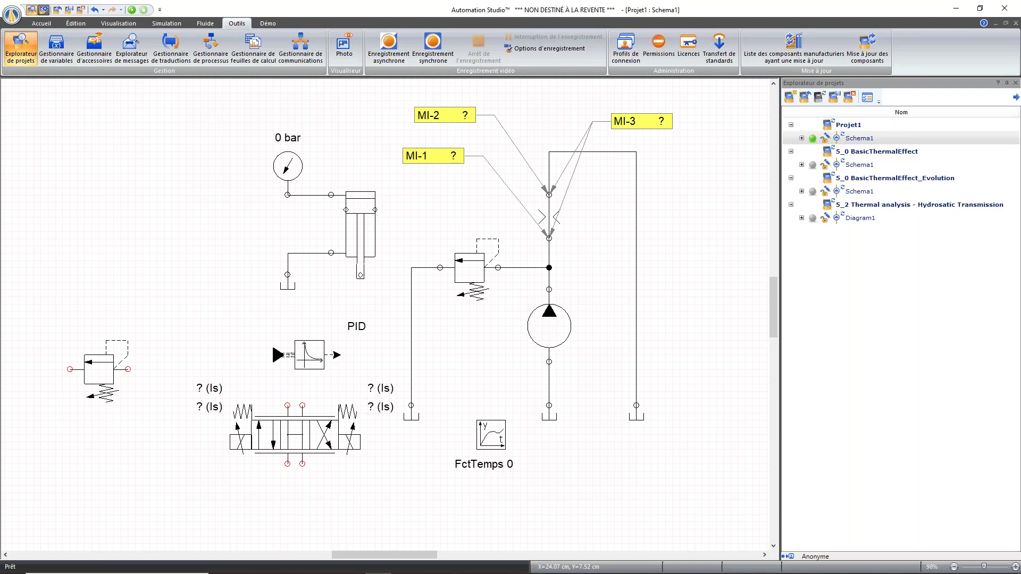
# Examine the proportional valve's technical data, symbol configuration and Surface/débit curves, ending on its data sheet.
pyautogui.doubleClick(273, 439)
pyautogui.click(75, 187)
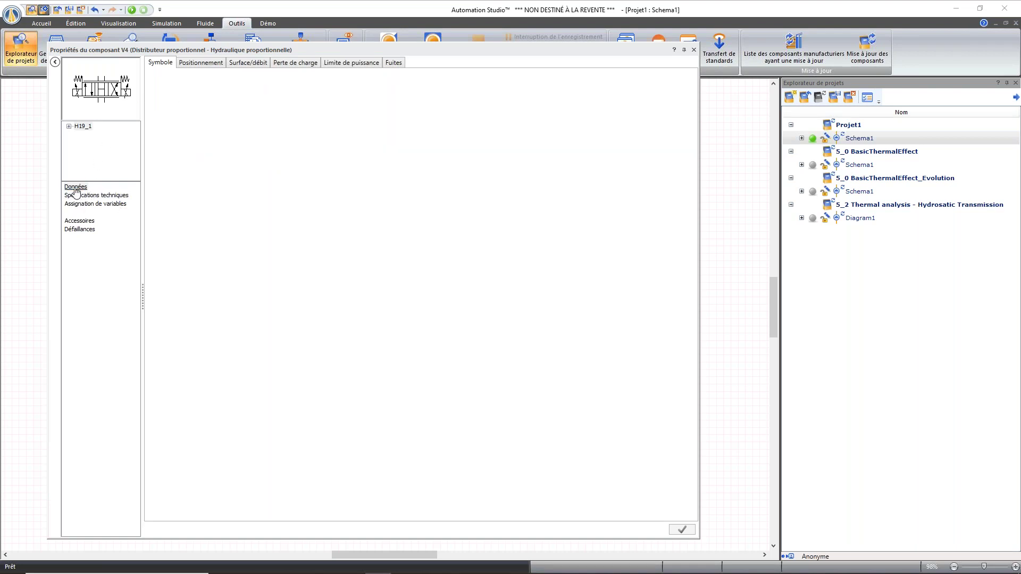
pyautogui.click(258, 65)
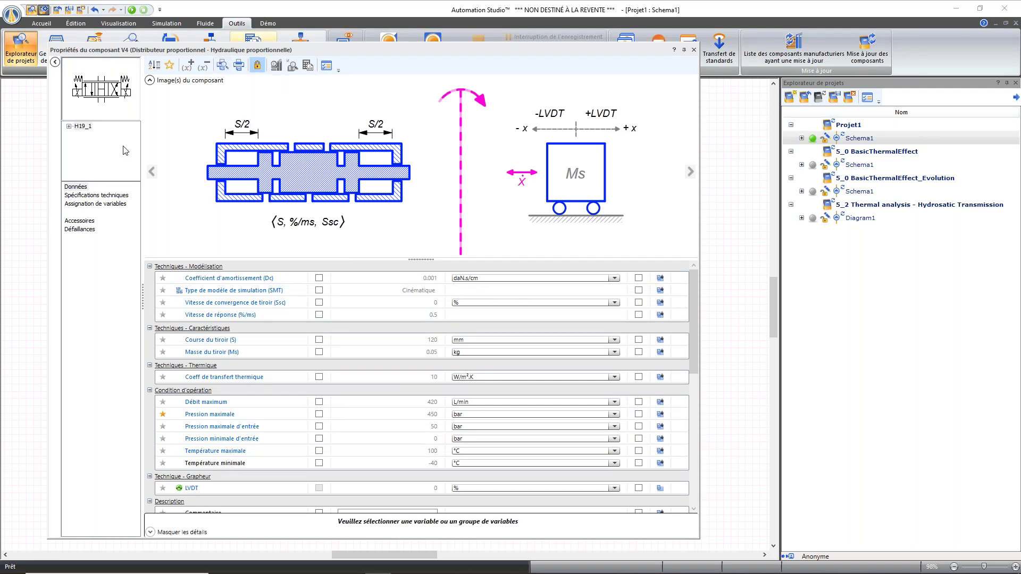
pyautogui.click(104, 195)
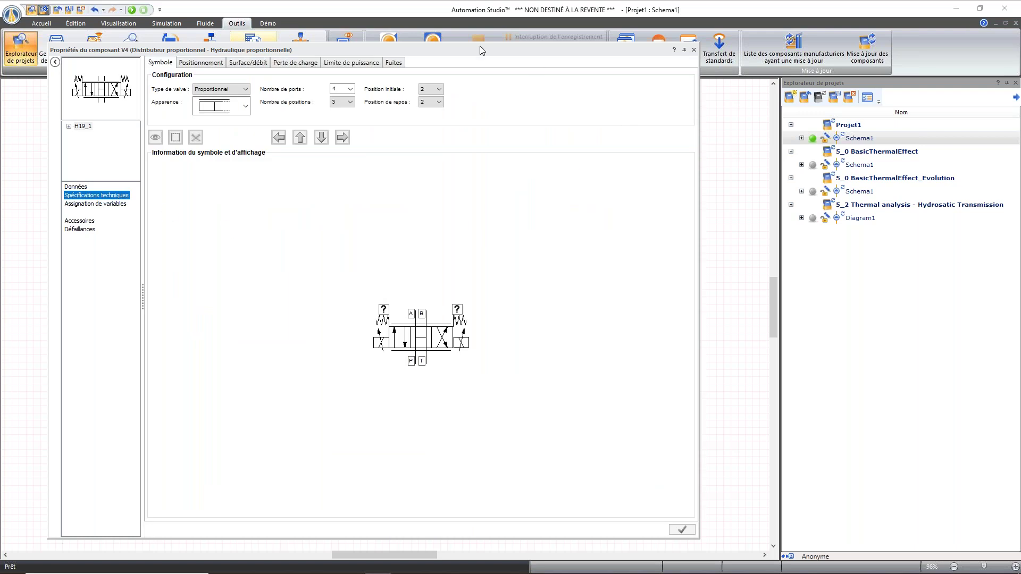
pyautogui.click(242, 63)
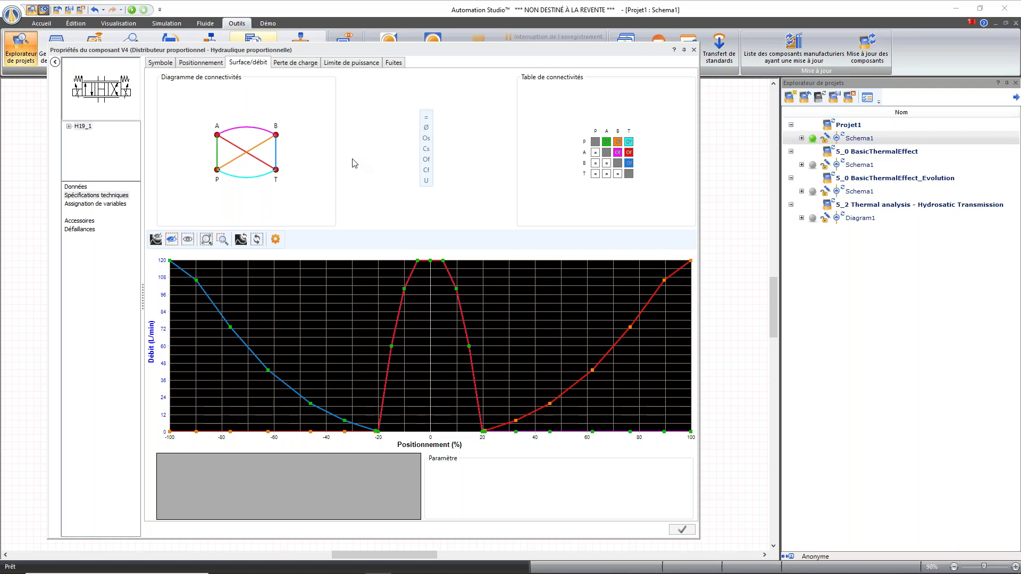
pyautogui.click(81, 189)
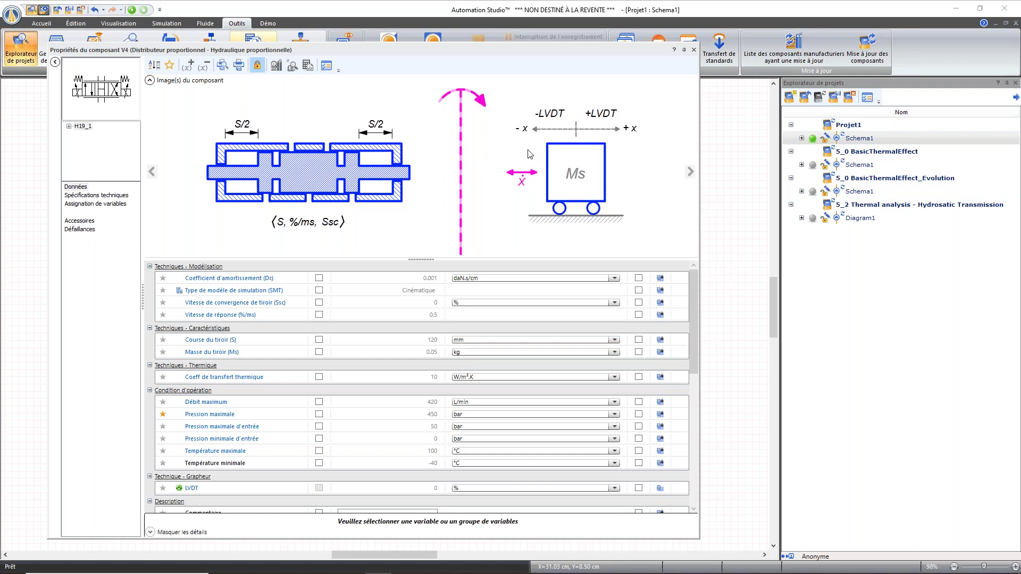
# Unlock the valve's data, view the Cinématique and Dynamique simulation model types, and close the properties with Cinématique kept.
pyautogui.click(257, 67)
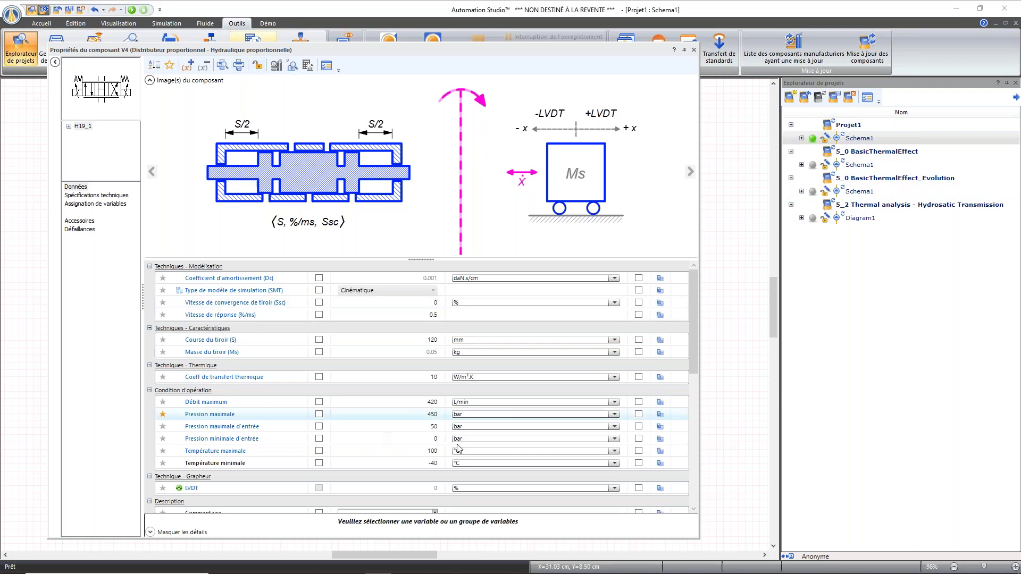
pyautogui.click(348, 290)
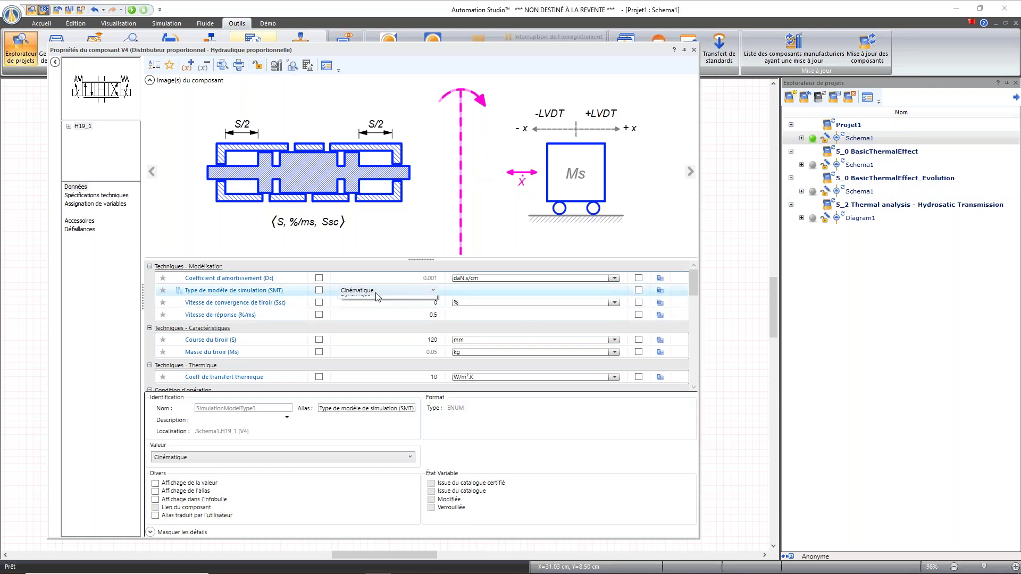
pyautogui.click(348, 290)
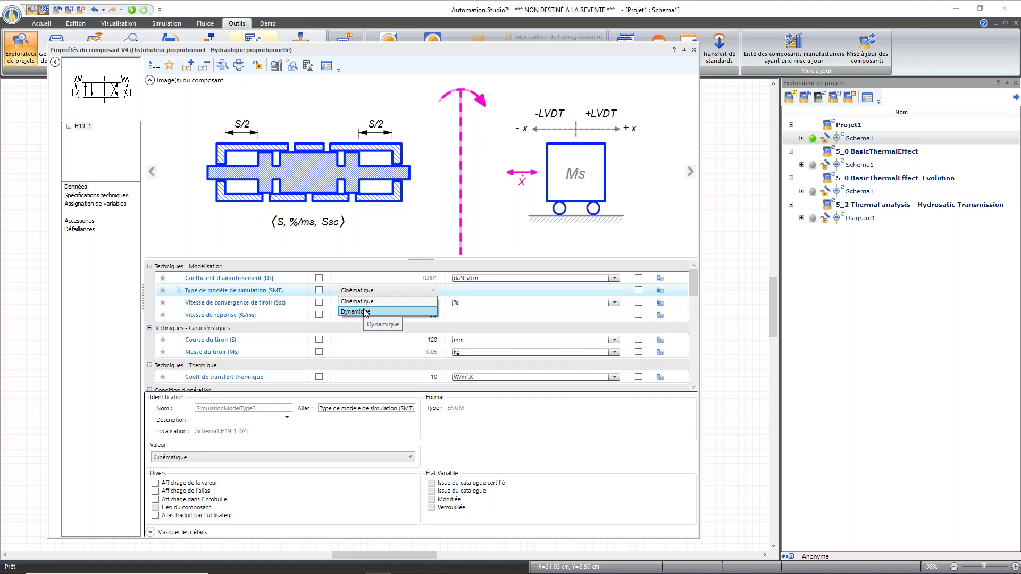
pyautogui.press('Tab')
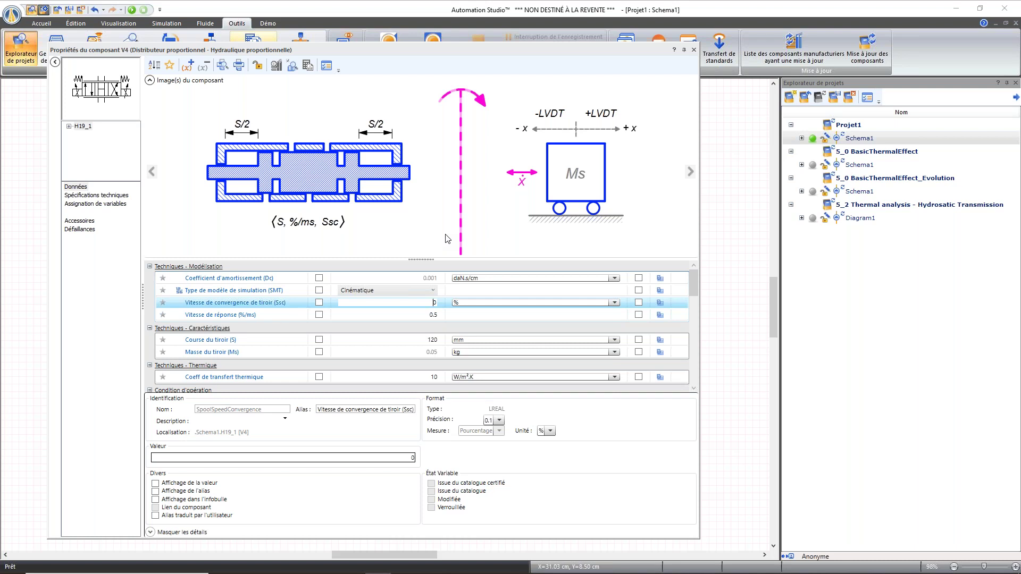
pyautogui.click(693, 49)
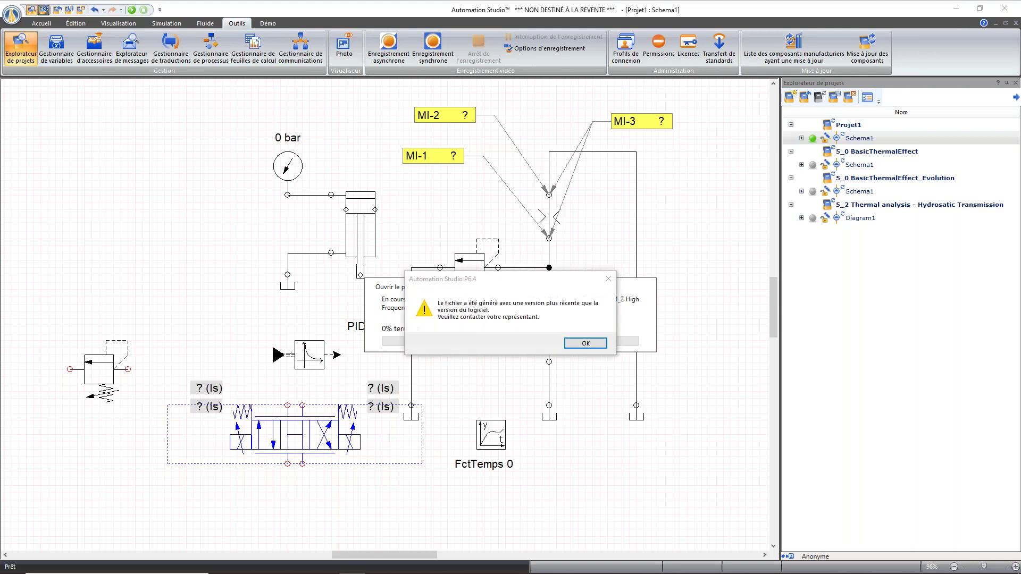
# Try to open the 4_2 High Frequency Drifter project and acknowledge the software version warning.
pyautogui.click(570, 342)
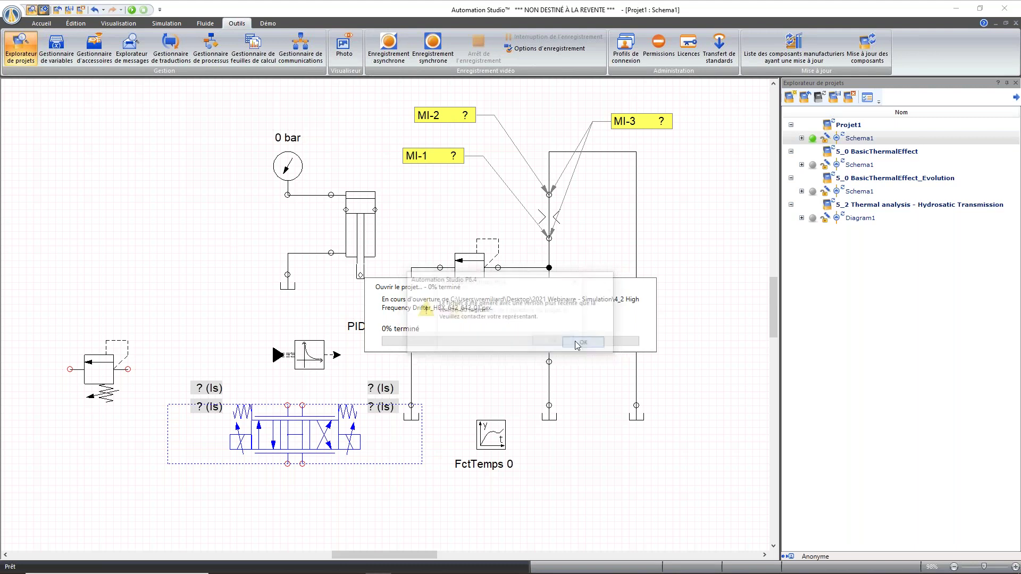
pyautogui.click(563, 343)
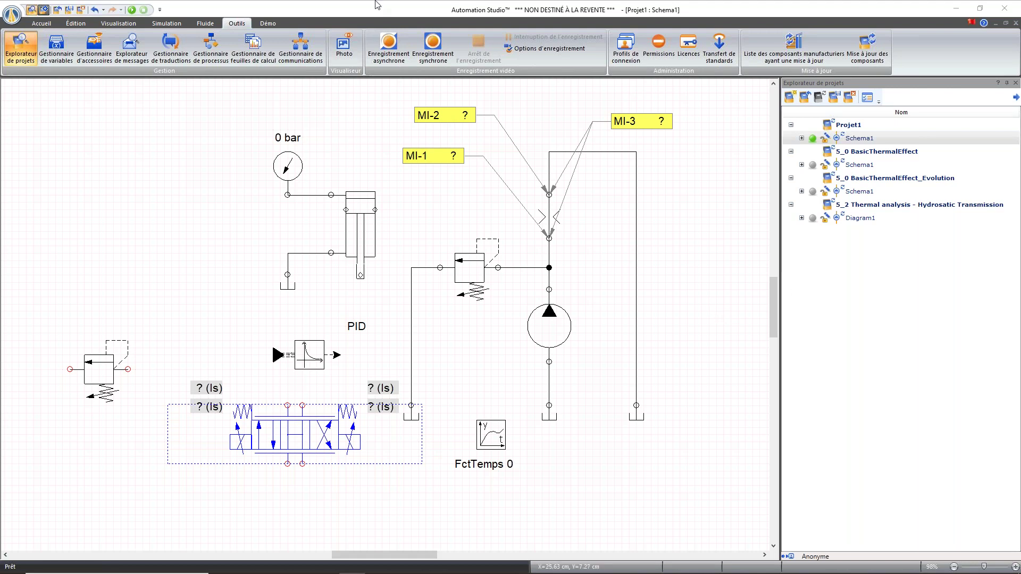
# Try a 0.1 ms value for Cadence de simulation 2 in Projet1's properties, and close them without saving.
pyautogui.click(12, 14)
pyautogui.moveTo(56, 42)
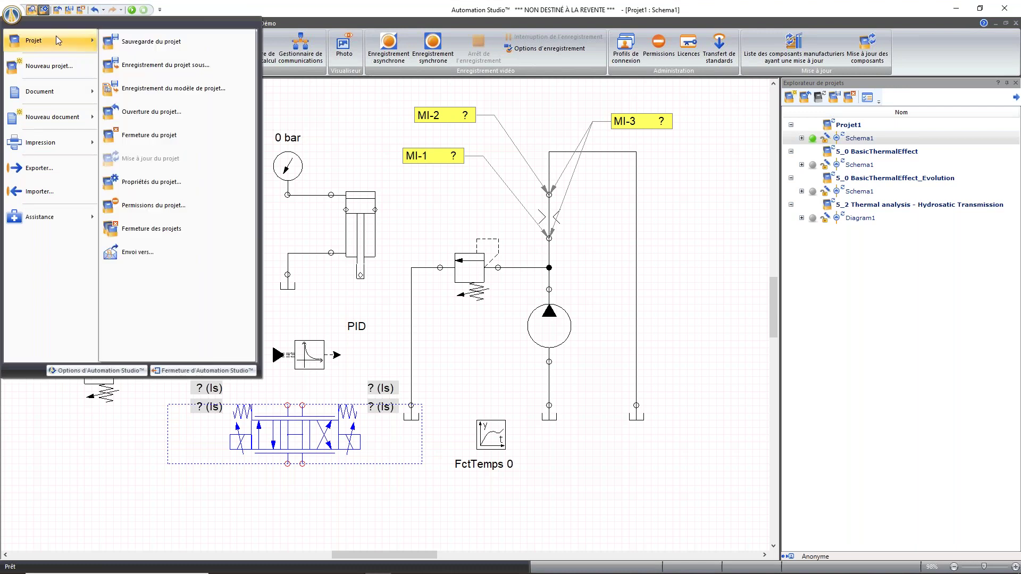
pyautogui.click(139, 185)
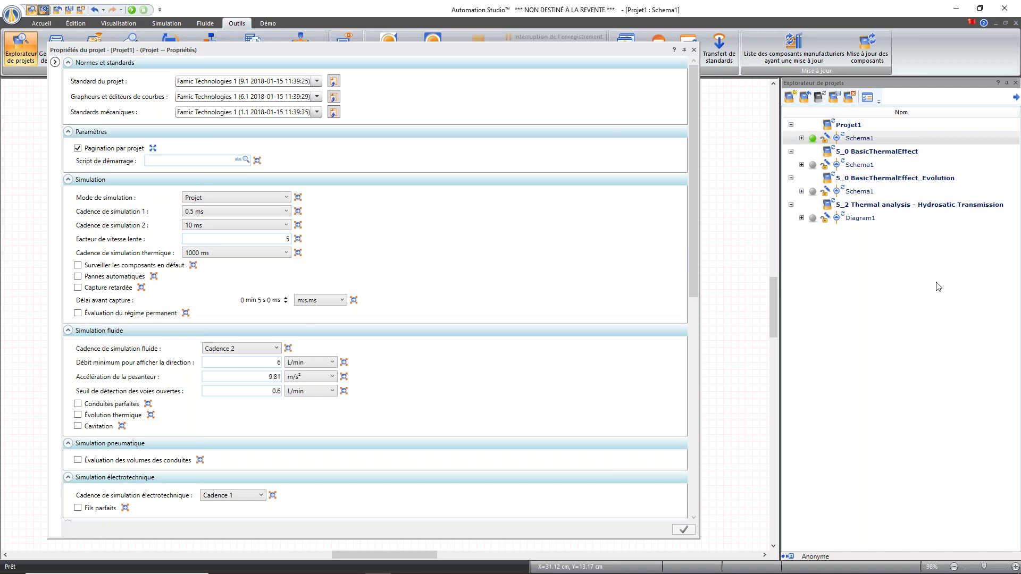
pyautogui.click(265, 226)
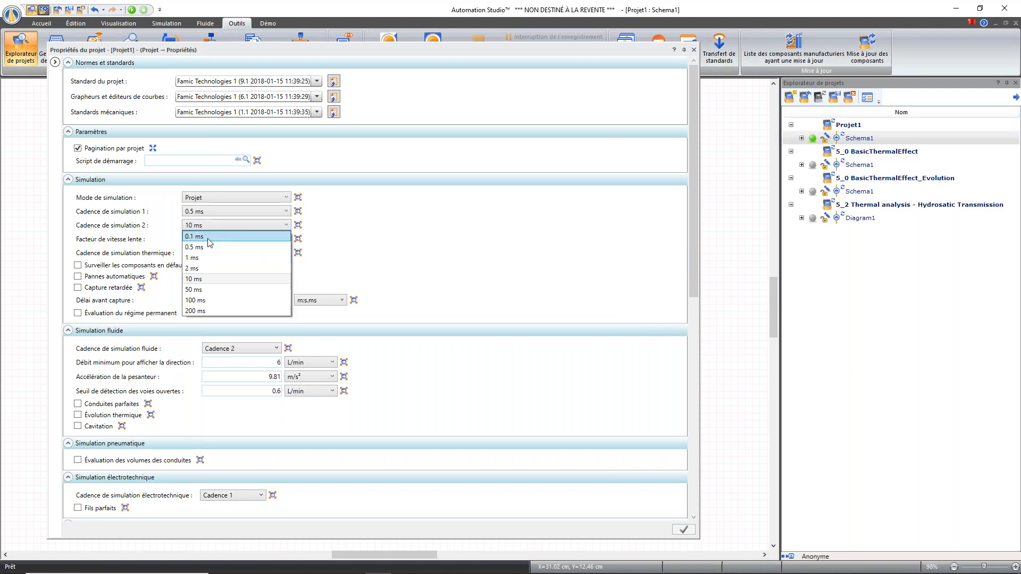
pyautogui.click(208, 239)
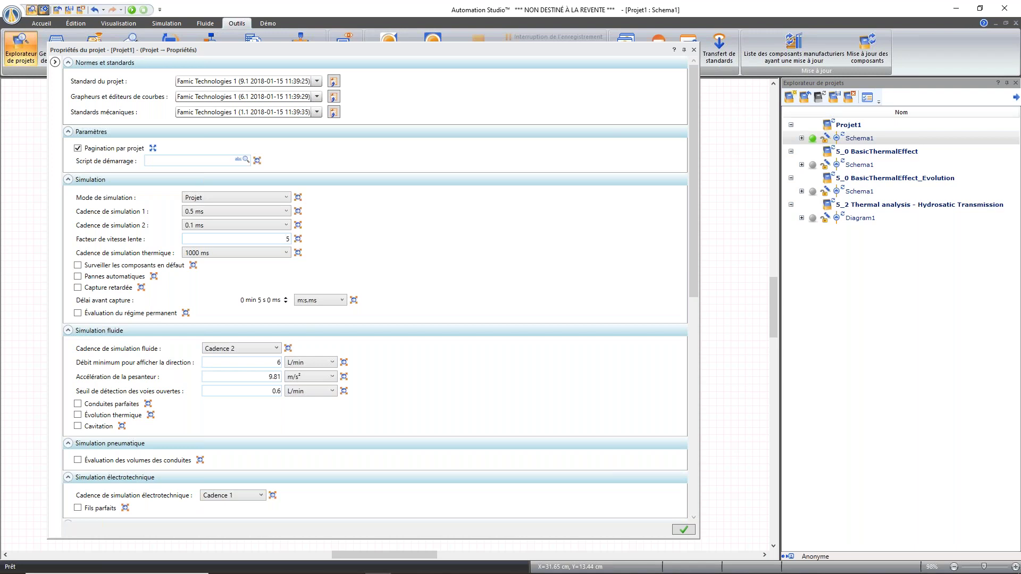
pyautogui.click(688, 40)
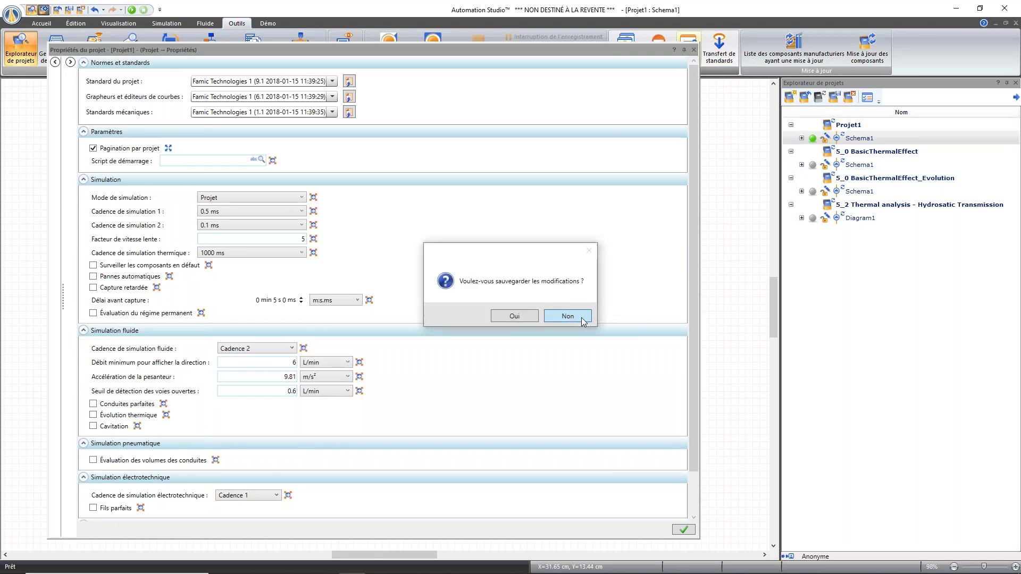
pyautogui.click(583, 319)
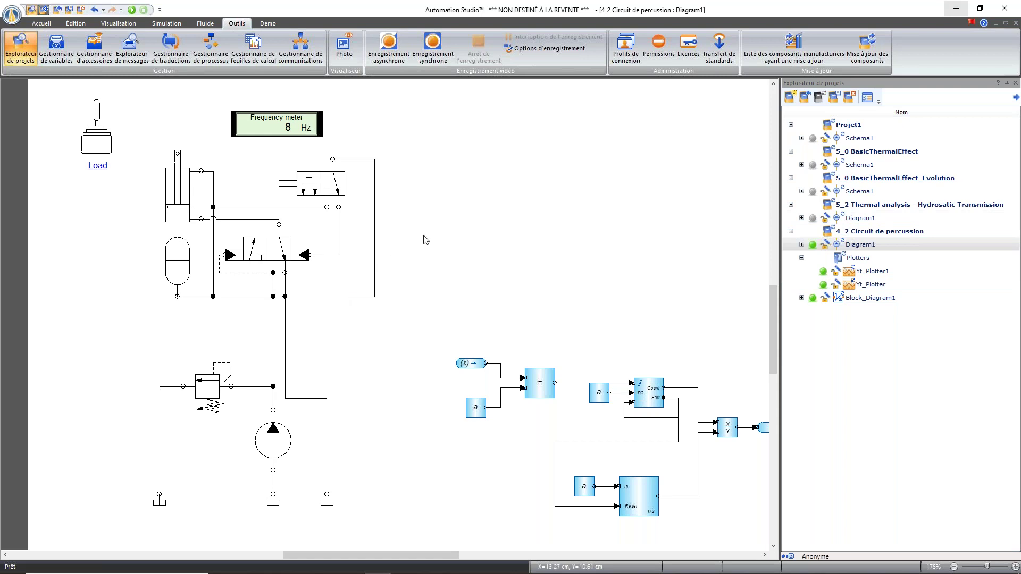
# Move the frequency calculation block diagram up and closer to the hydraulic circuit in 4_2 Circuit de percussion, and deselect it.
pyautogui.scroll(-3, 426, 239)
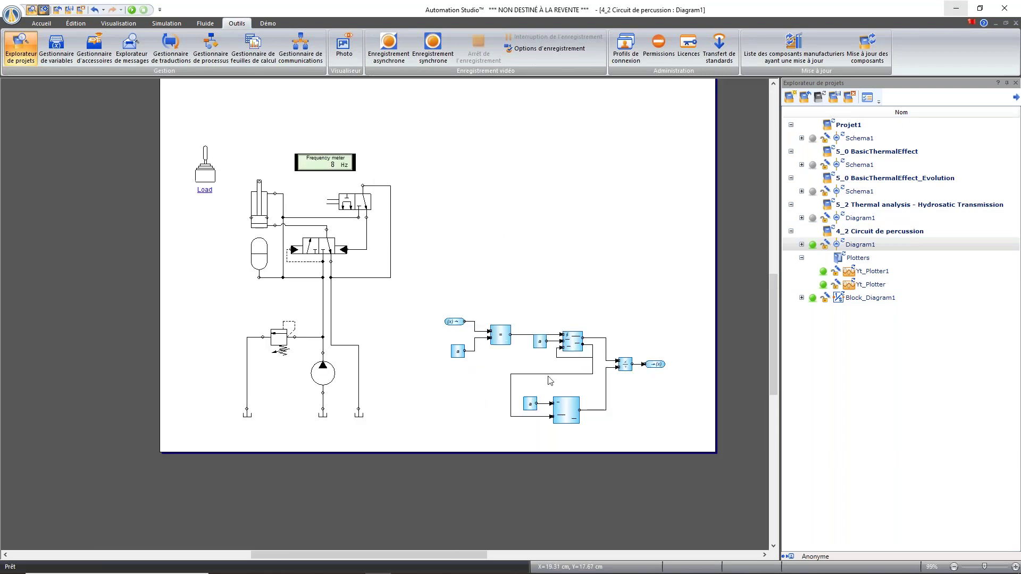
pyautogui.moveTo(594, 416); pyautogui.dragTo(543, 351)
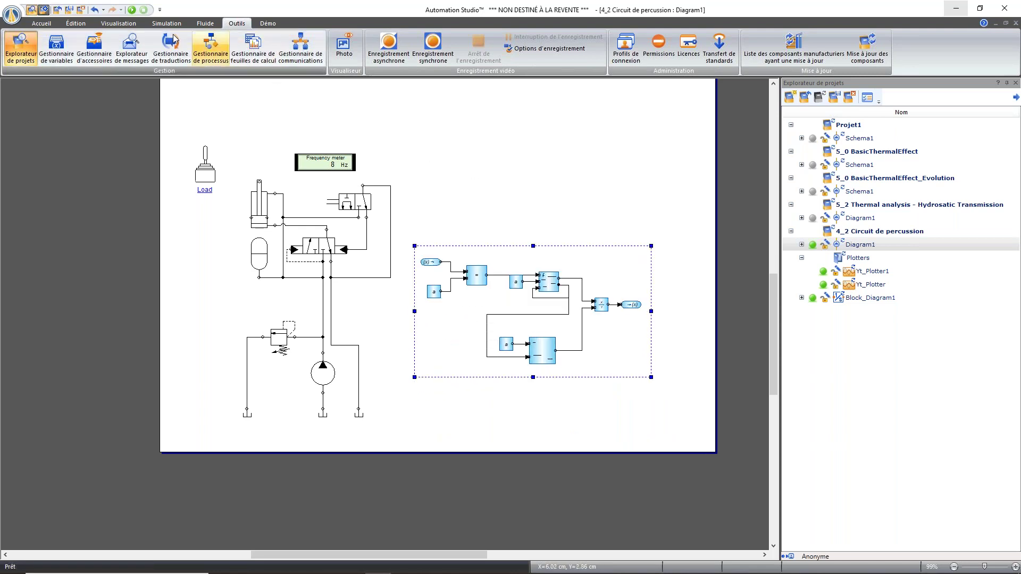
pyautogui.click(311, 147)
# Start simulating the percussion circuit and raise the pump's displacement to about 153 cm³/rev.
pyautogui.press('F5')
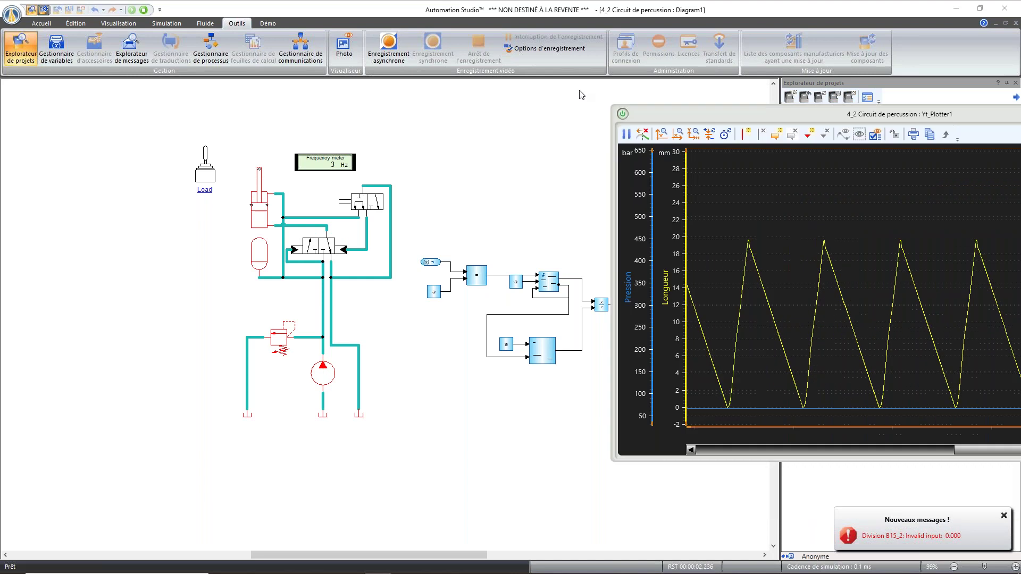
pyautogui.click(321, 372)
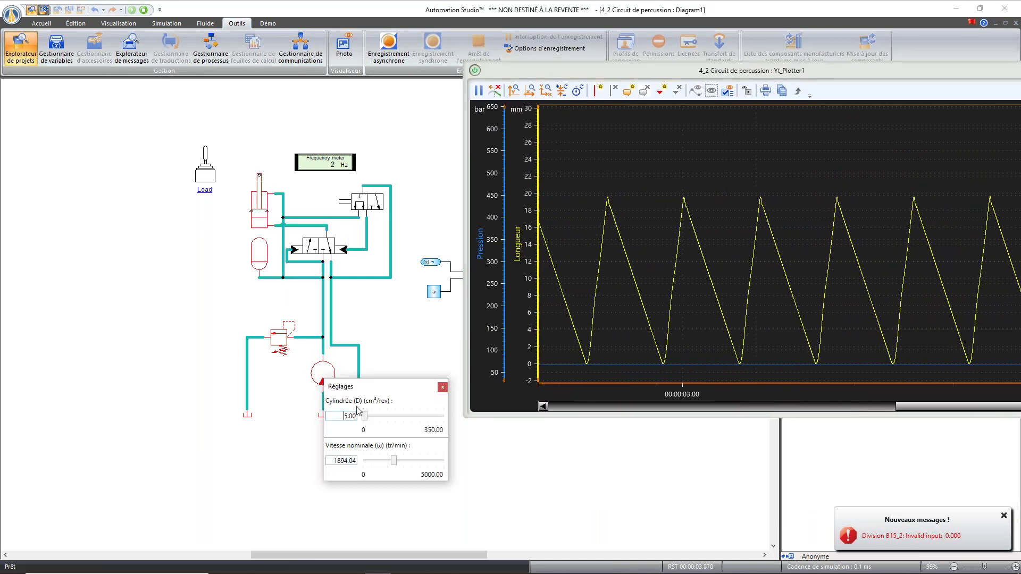
pyautogui.moveTo(376, 416); pyautogui.dragTo(399, 420)
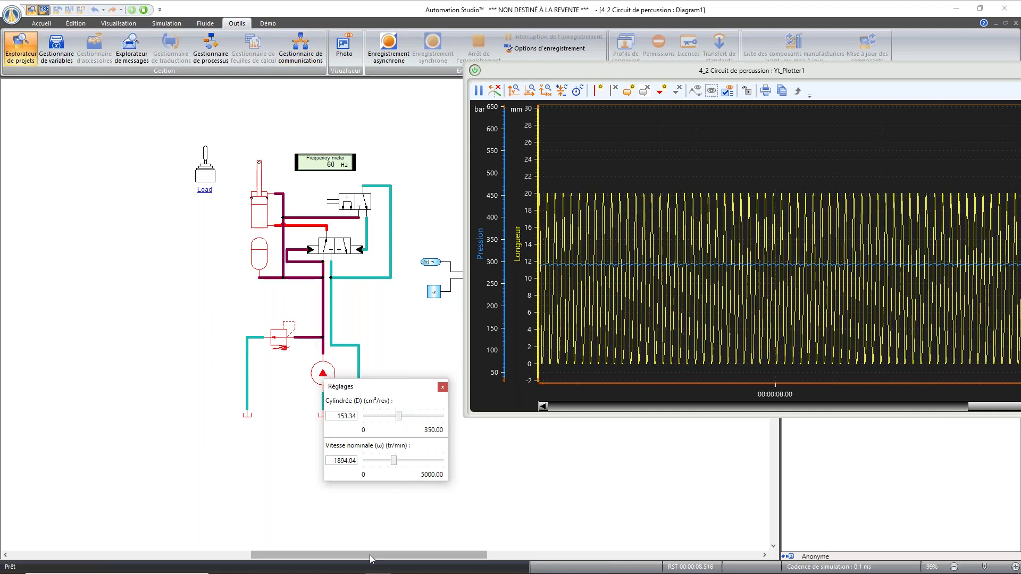
# Place Yt_Plotter1 beside the percussion circuit, make it narrower and taller, and fit the complete pressure and length curves in it.
pyautogui.moveTo(373, 554); pyautogui.dragTo(408, 554)
pyautogui.moveTo(585, 70); pyautogui.dragTo(472, 46)
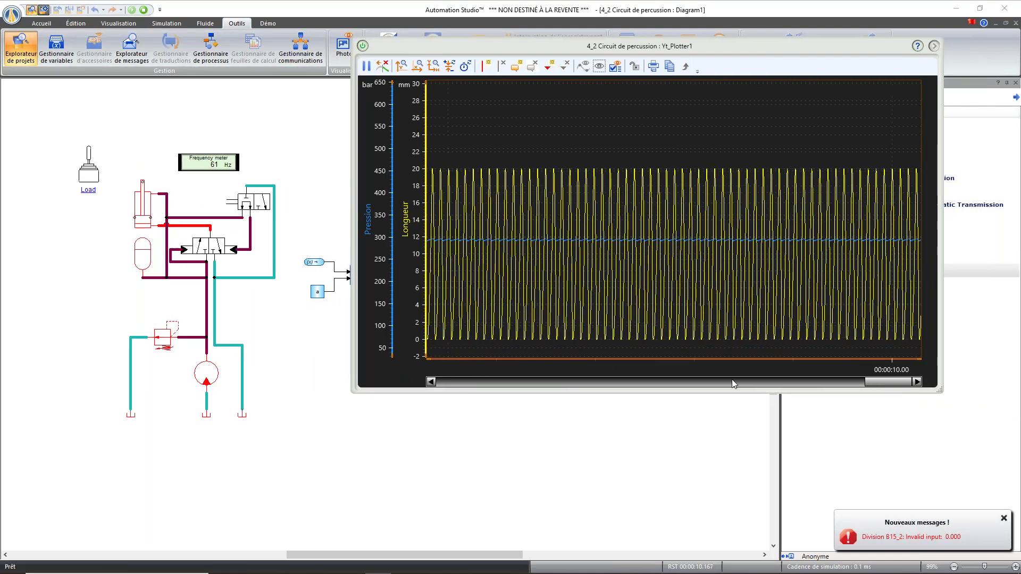
pyautogui.moveTo(937, 391); pyautogui.dragTo(828, 504)
pyautogui.click(449, 66)
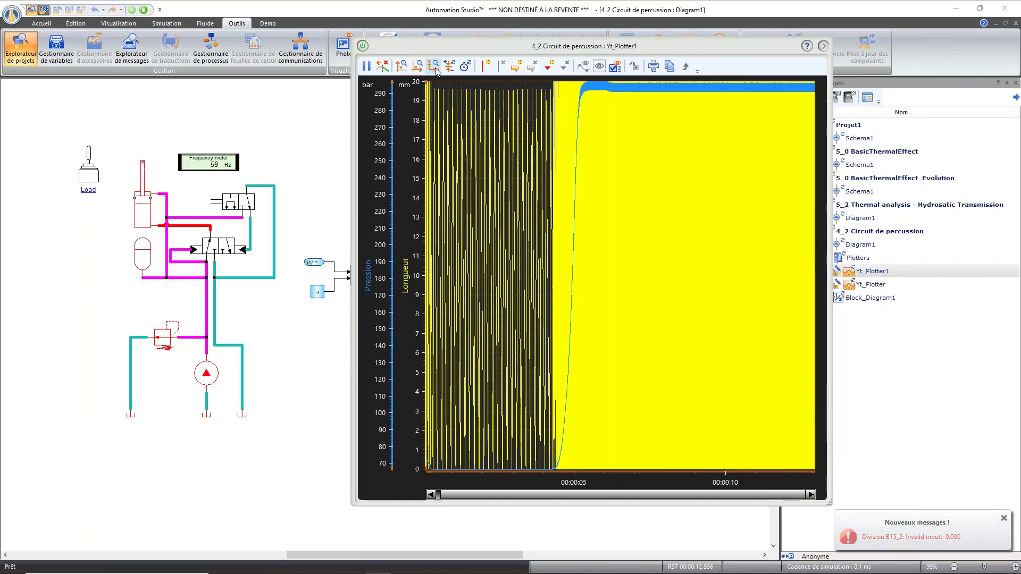